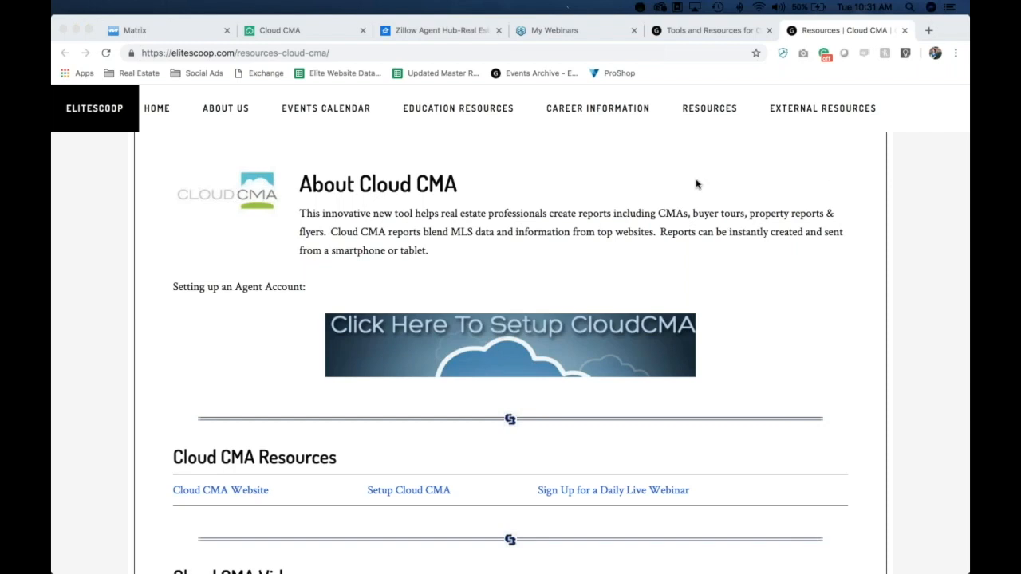
# Step: Leave the EliteScoop resources page for the cloudcma.com tab showing the Recent Reports list
pyautogui.click(641, 179)
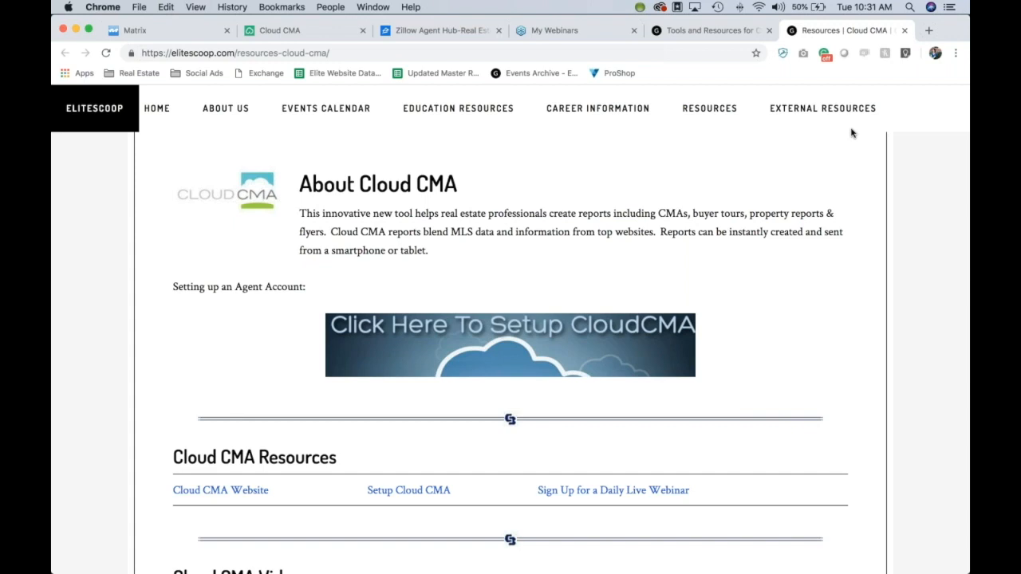
pyautogui.click(835, 174)
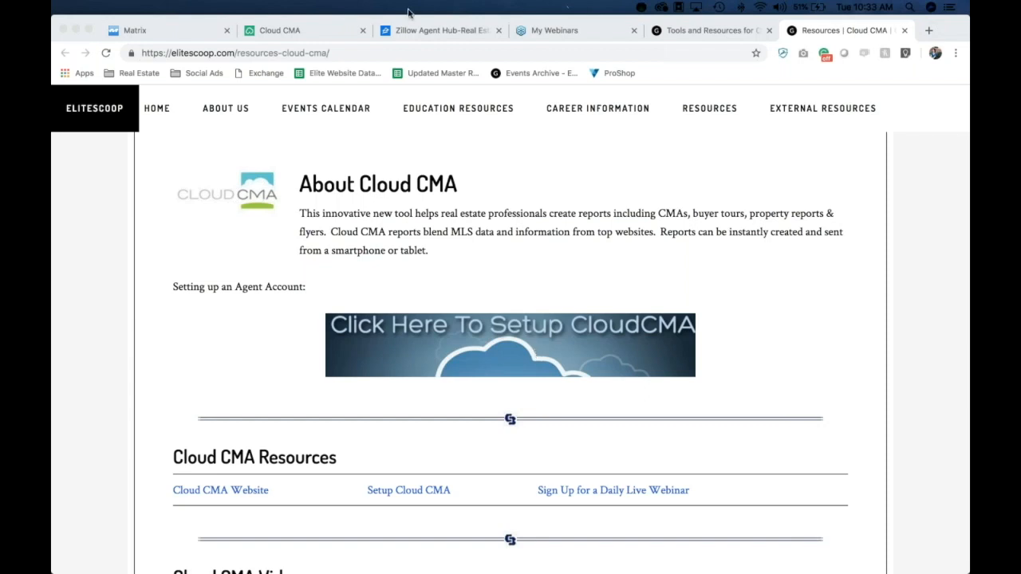
pyautogui.click(286, 34)
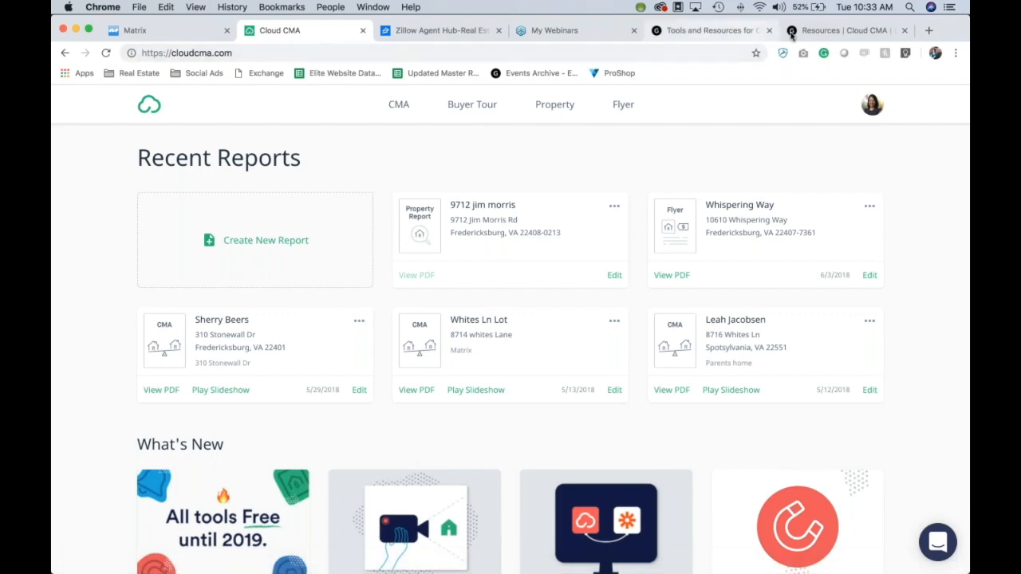
# Step: Open Account Settings from the avatar menu and review the Profile, including the CBElite-Flat-Logo-2018.jpg logo
pyautogui.click(823, 22)
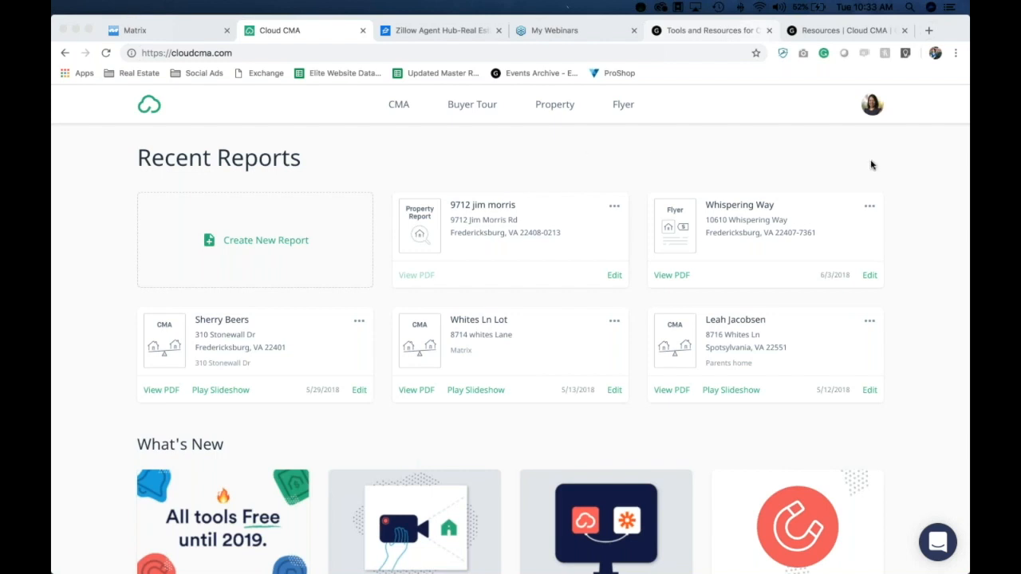
pyautogui.click(875, 104)
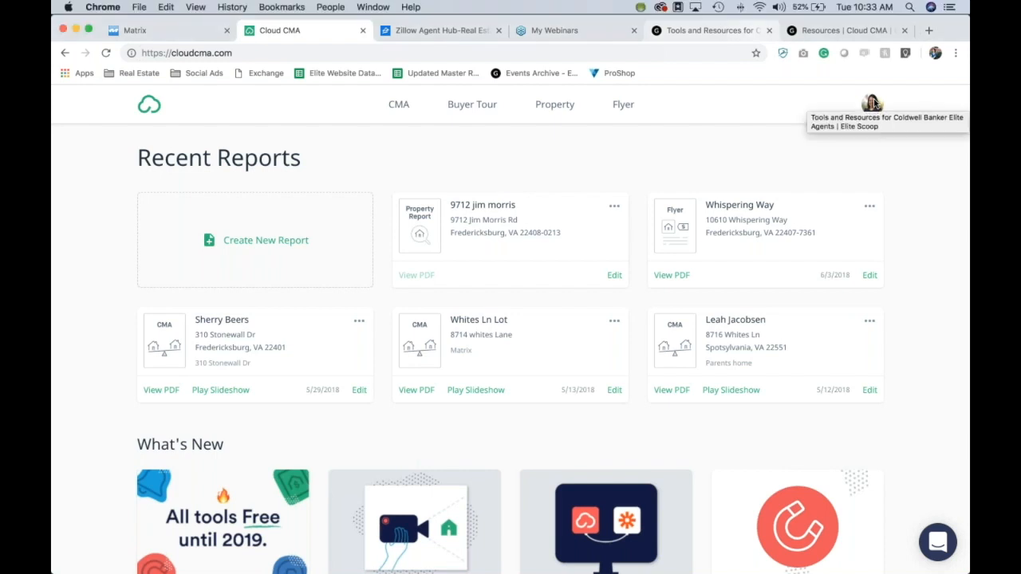
pyautogui.click(877, 104)
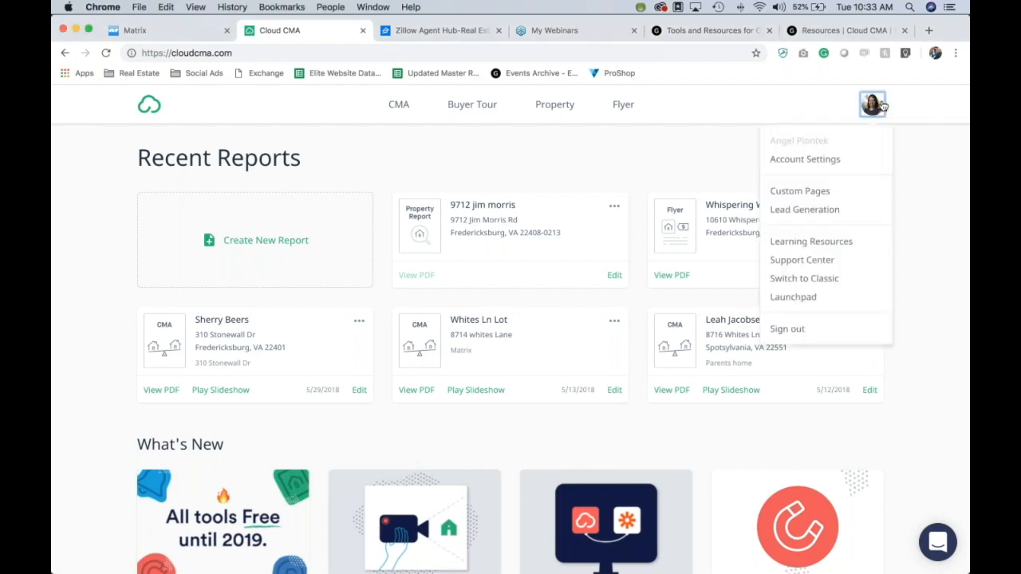
pyautogui.click(805, 159)
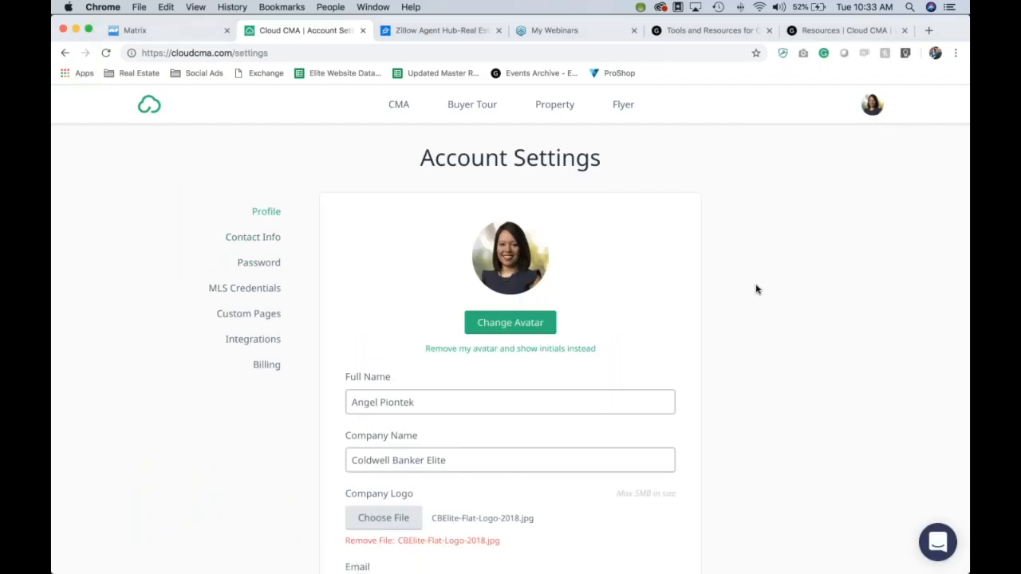
pyautogui.scroll(-3, 757, 290)
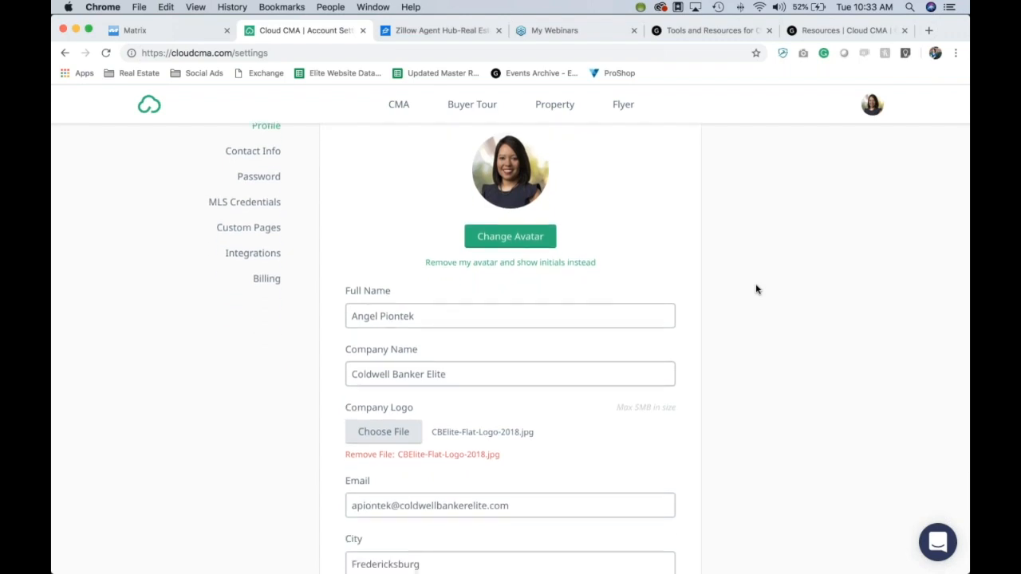
pyautogui.scroll(-3, 756, 289)
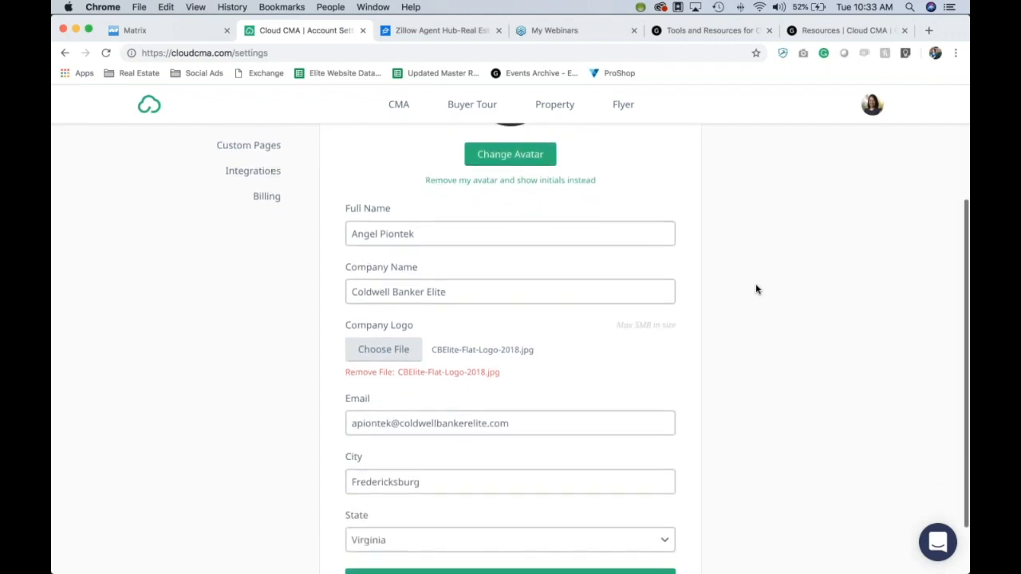
pyautogui.scroll(-2, 757, 289)
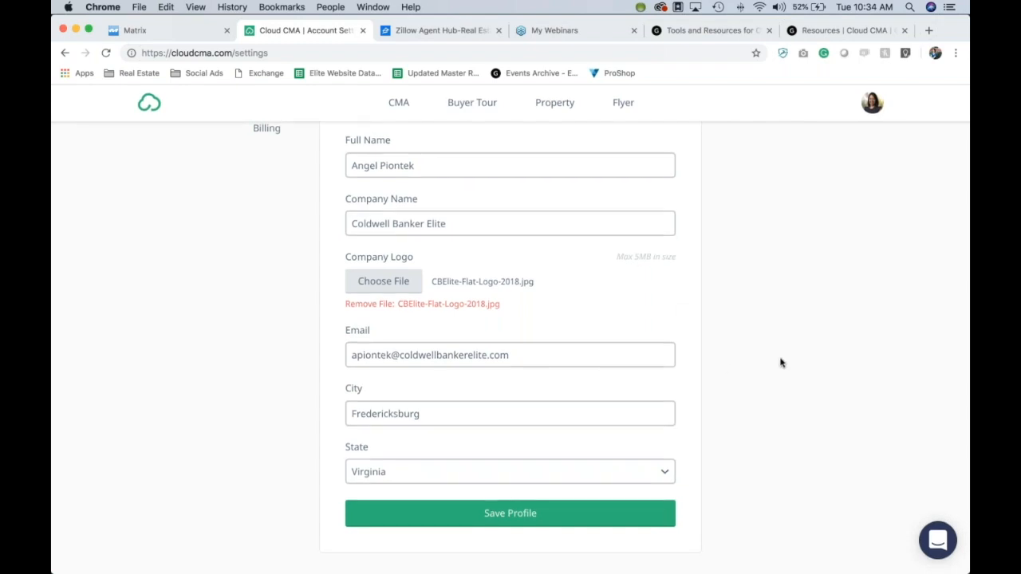
pyautogui.scroll(5, 781, 363)
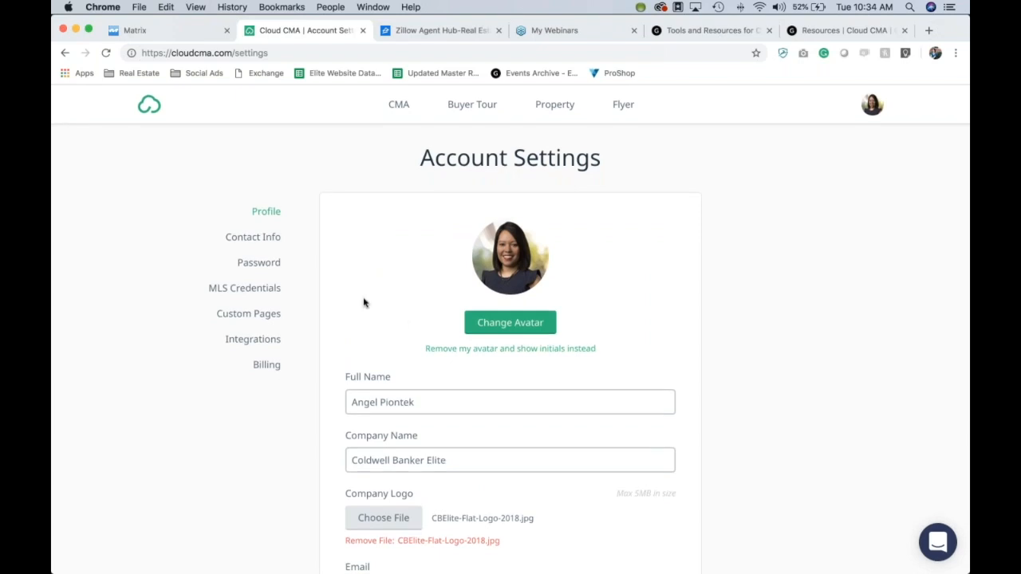
# Step: Open the Contact Info settings and scroll through the Add New Contact form and contact list
pyautogui.click(264, 239)
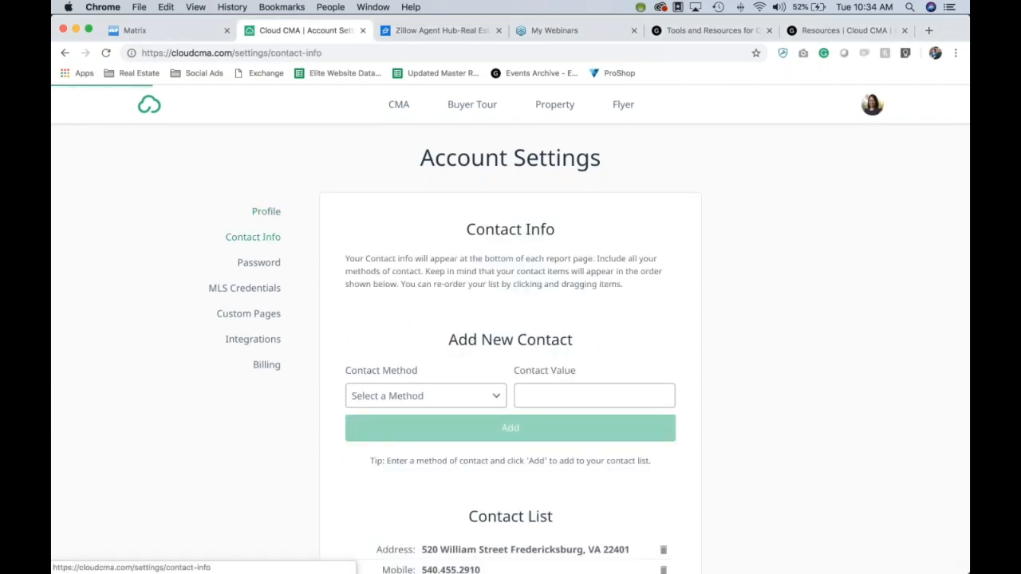
pyautogui.scroll(-3, 790, 347)
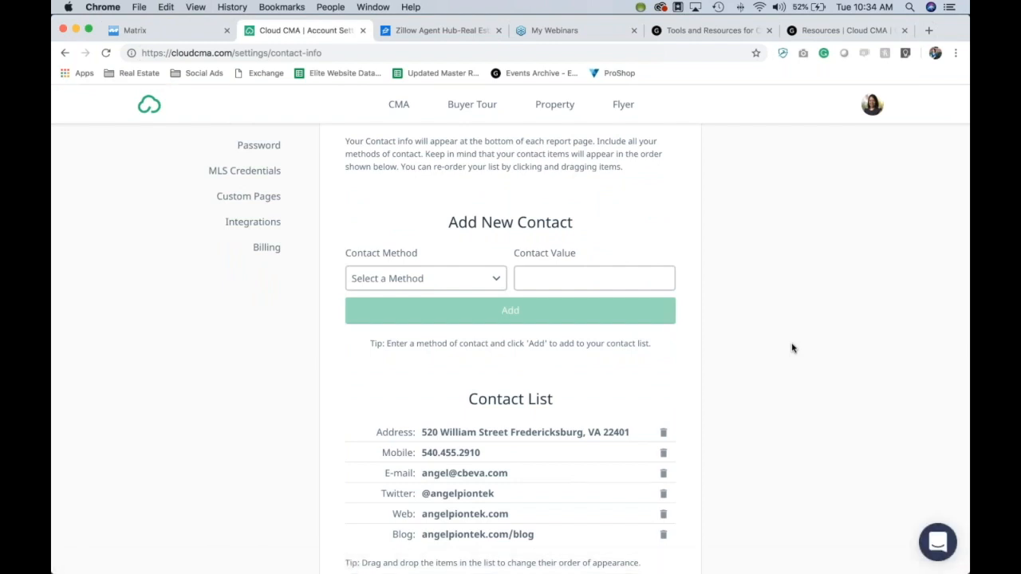
pyautogui.scroll(-1, 792, 347)
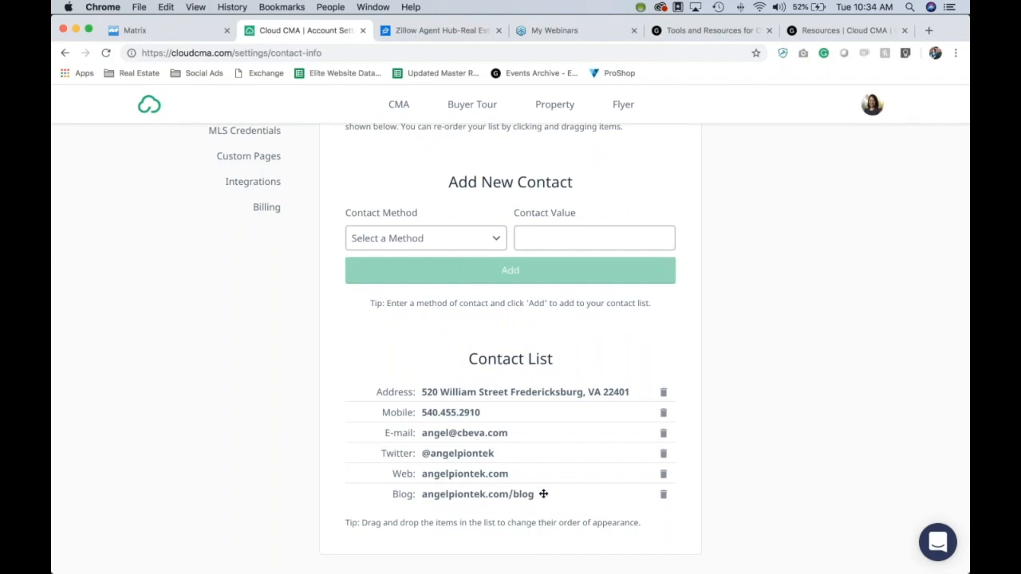
# Step: Review the Contact Method dropdown choices, then dismiss the list
pyautogui.click(495, 239)
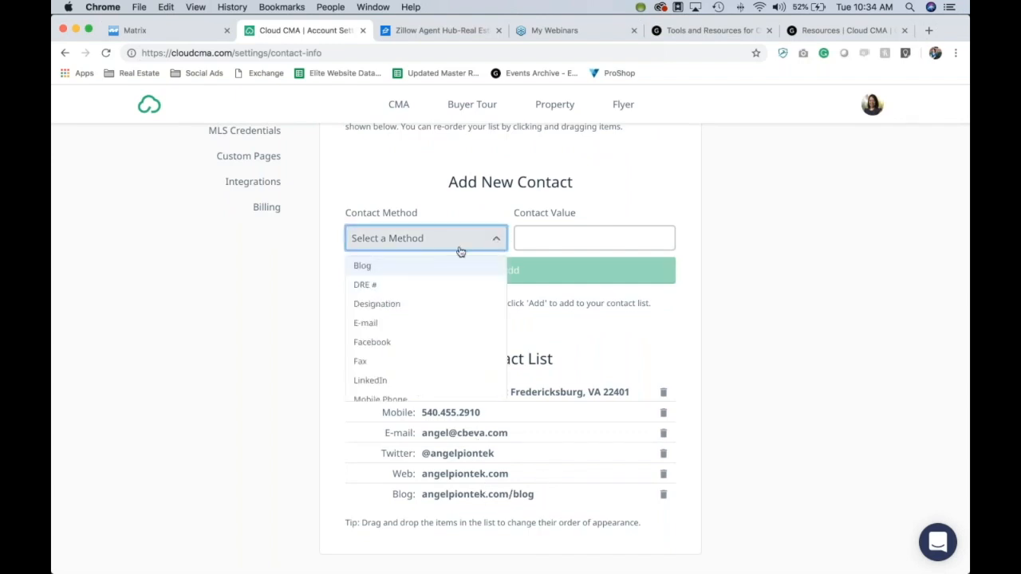
pyautogui.scroll(-3, 407, 297)
pyautogui.scroll(3, 407, 297)
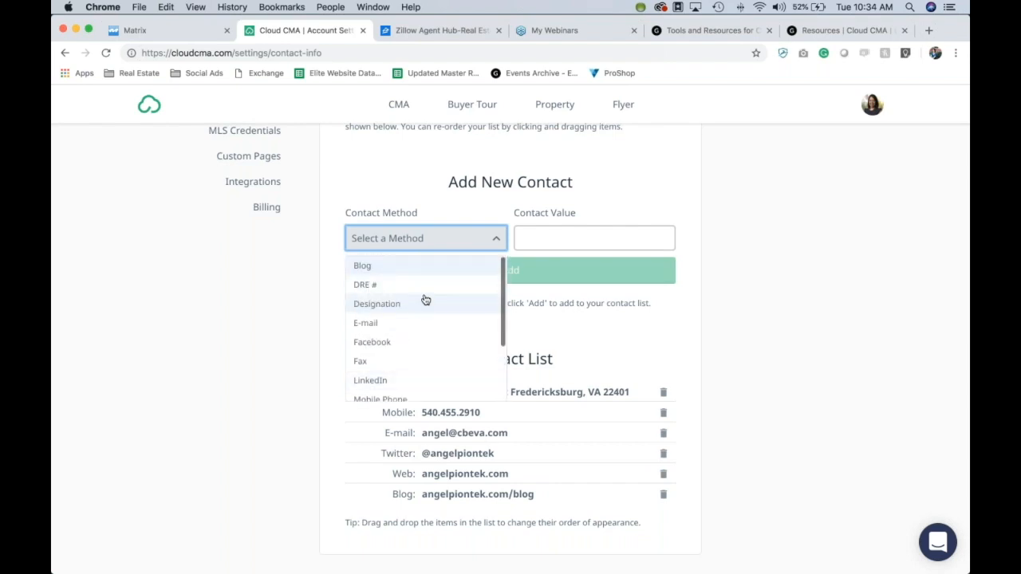
pyautogui.click(525, 239)
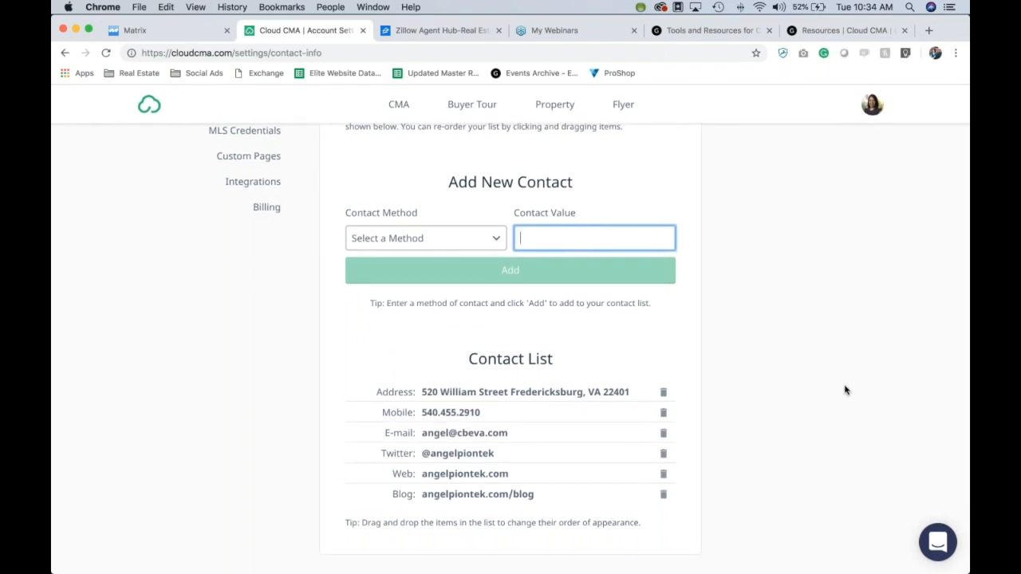
pyautogui.scroll(3, 845, 390)
pyautogui.scroll(-3, 845, 390)
pyautogui.click(479, 241)
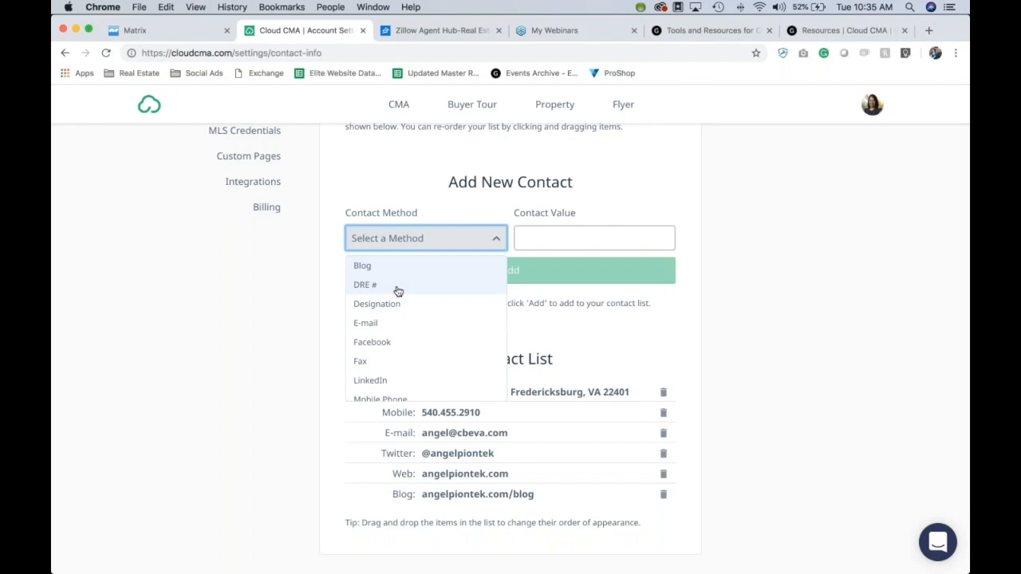
pyautogui.click(192, 383)
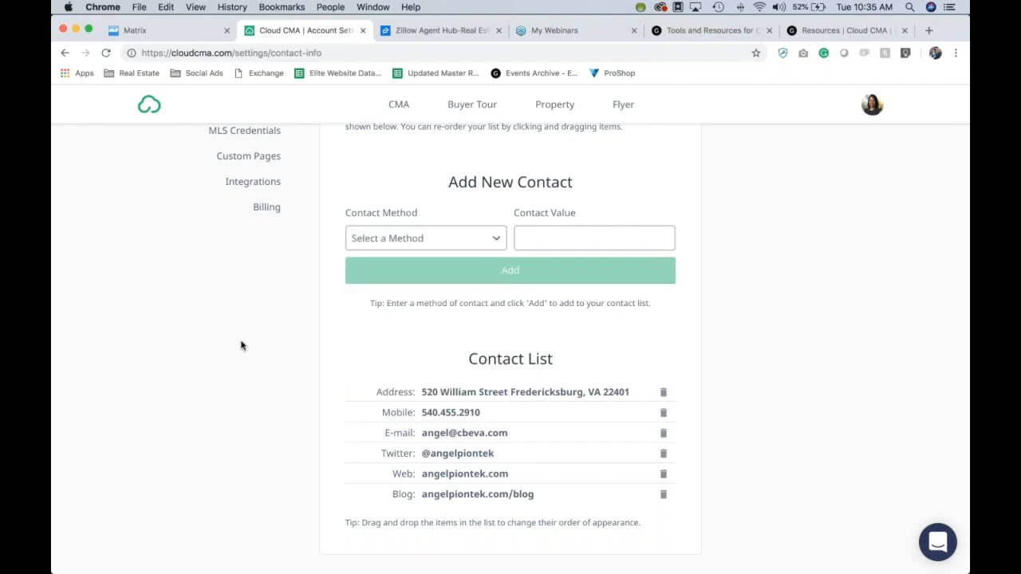
pyautogui.scroll(3, 241, 344)
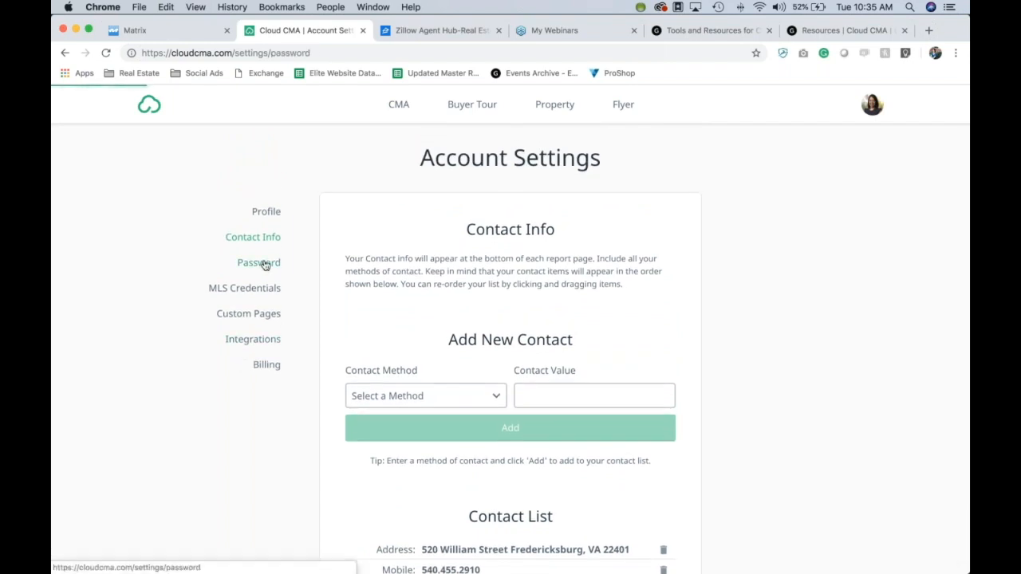
# Step: Step through Password and MLS Credentials to Custom Pages, showing the My bio page and PDF upload section
pyautogui.click(264, 263)
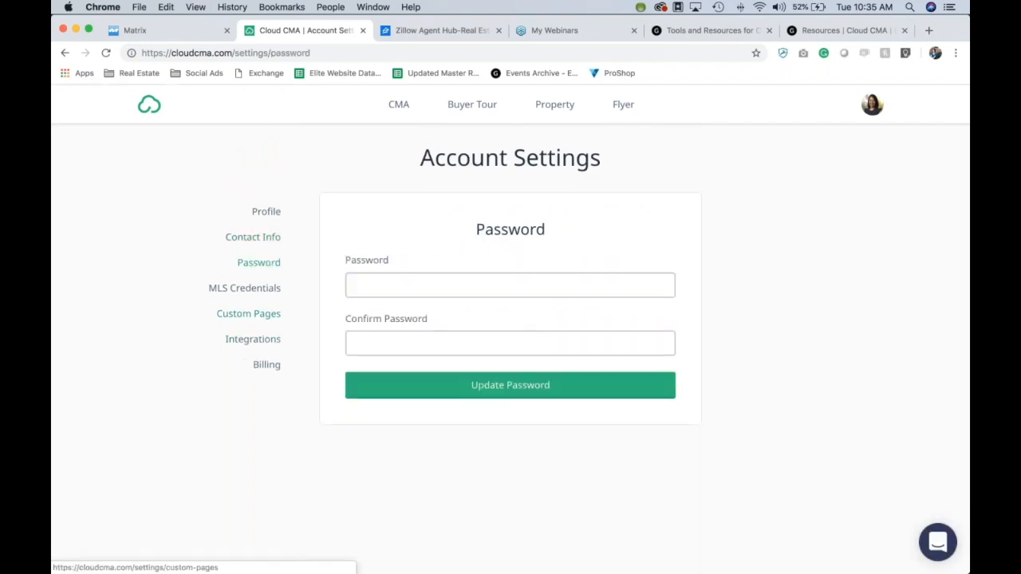
pyautogui.click(259, 291)
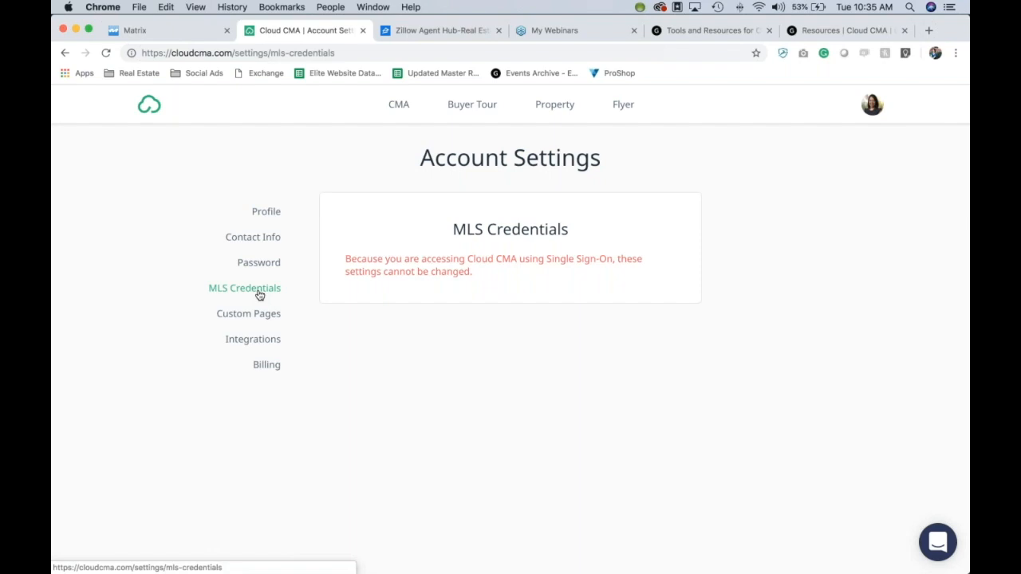
pyautogui.click(247, 319)
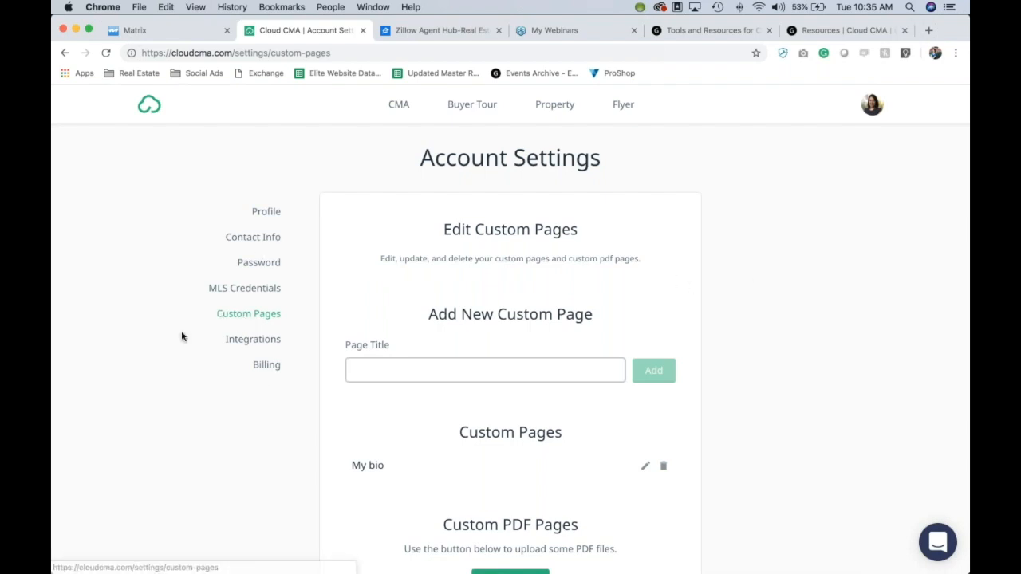
pyautogui.scroll(-2, 182, 336)
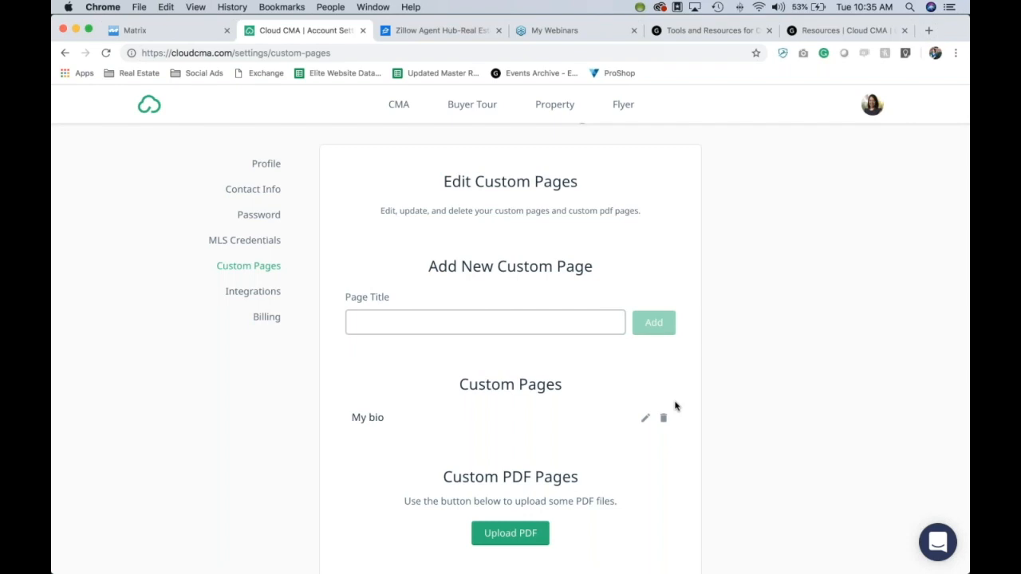
pyautogui.scroll(-1, 674, 406)
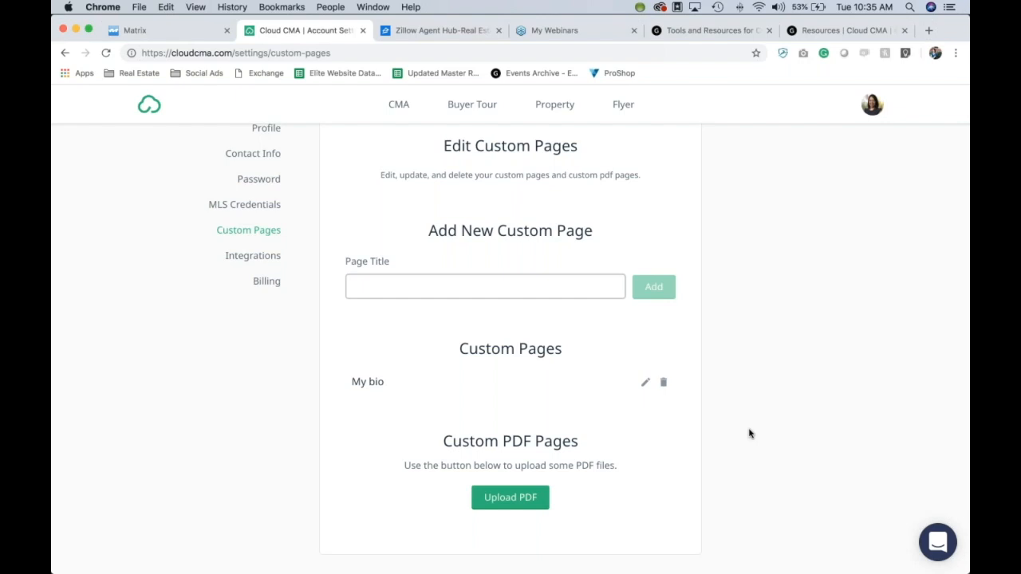
# Step: Open Integrations, select the API key for Zillow Tech Connect, then go to the Zillow Agent Hub tab
pyautogui.click(255, 257)
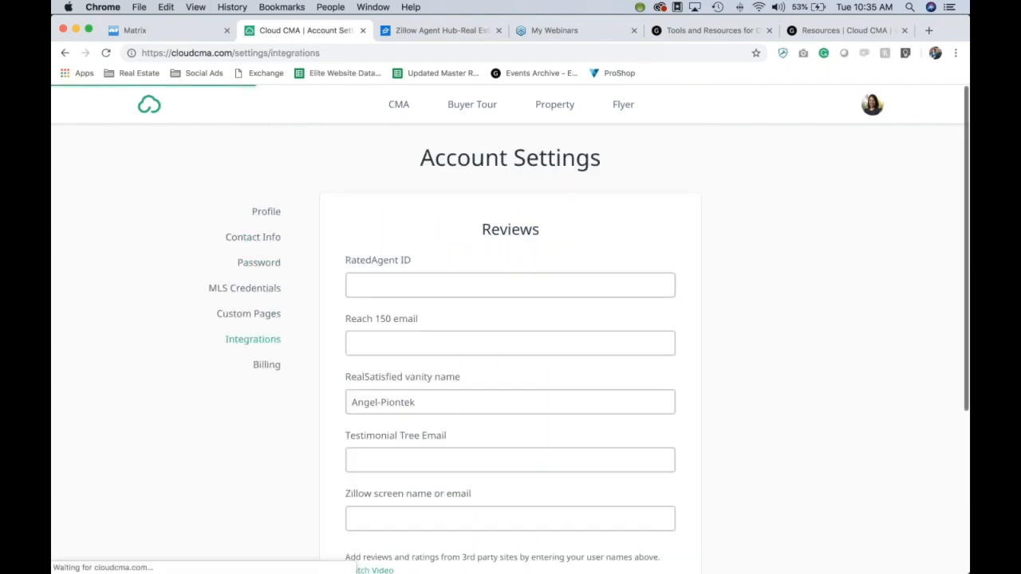
pyautogui.scroll(-2, 860, 256)
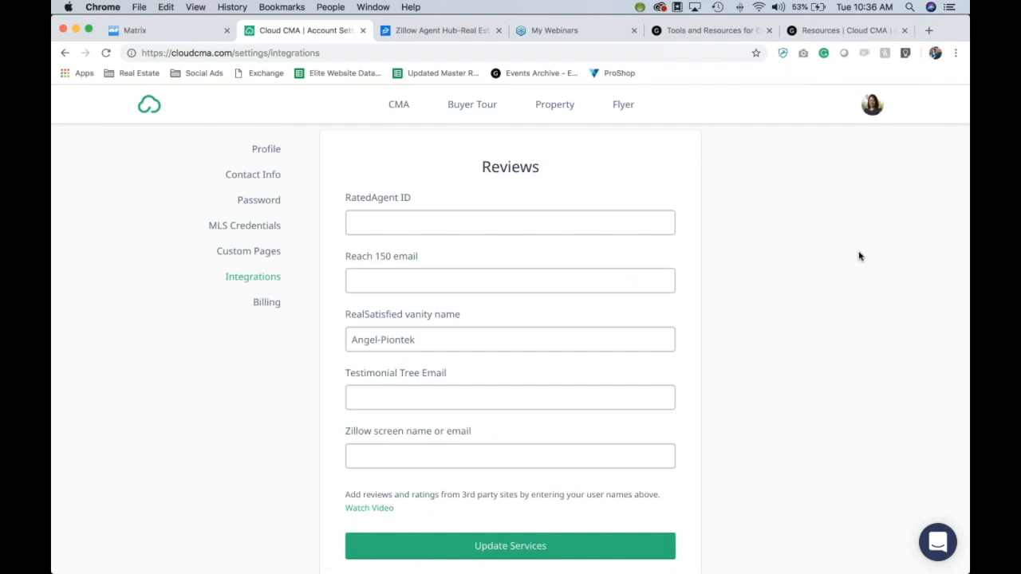
pyautogui.scroll(-2, 859, 256)
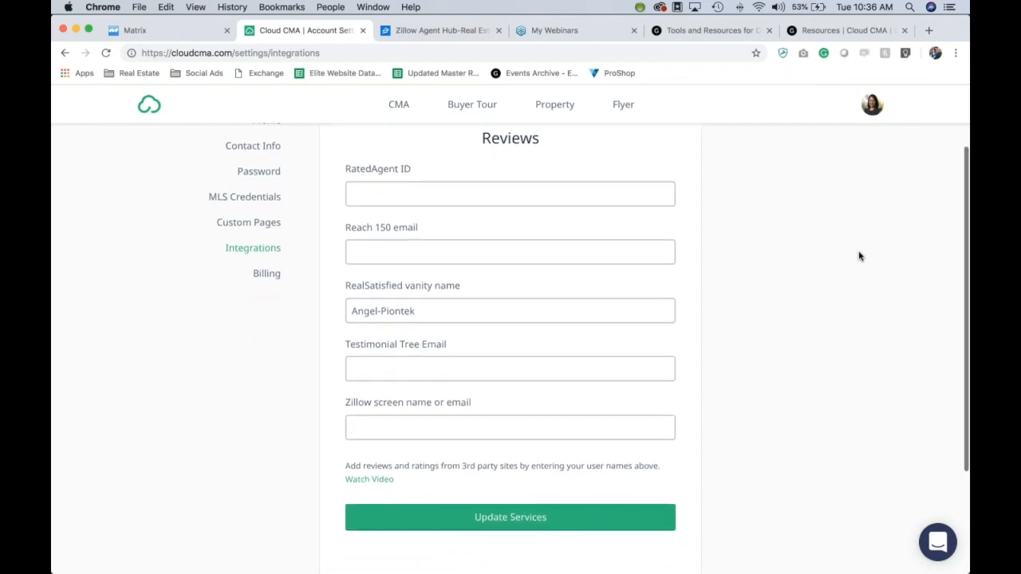
pyautogui.scroll(-2, 859, 256)
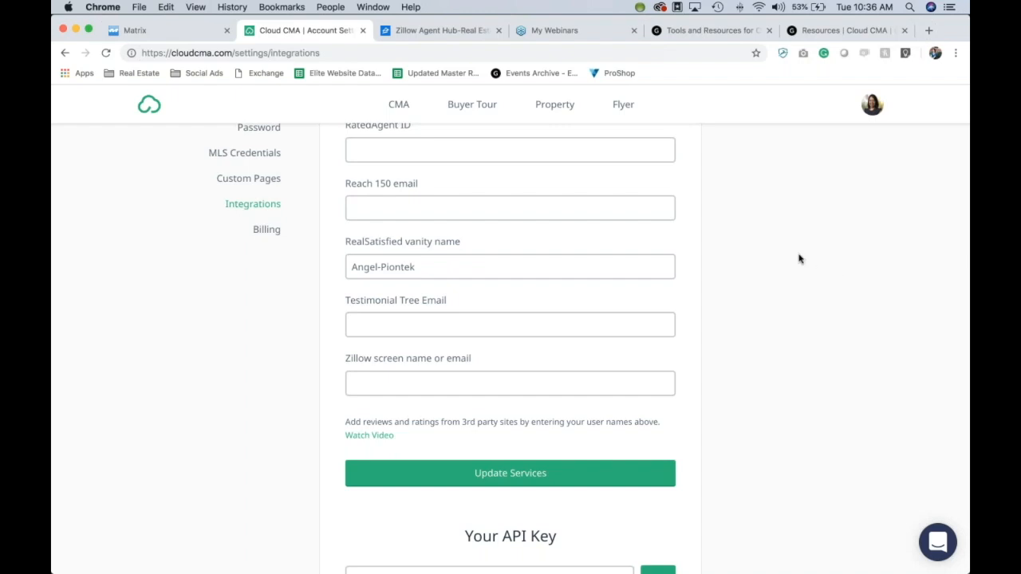
pyautogui.scroll(-4, 800, 258)
pyautogui.scroll(-1, 800, 258)
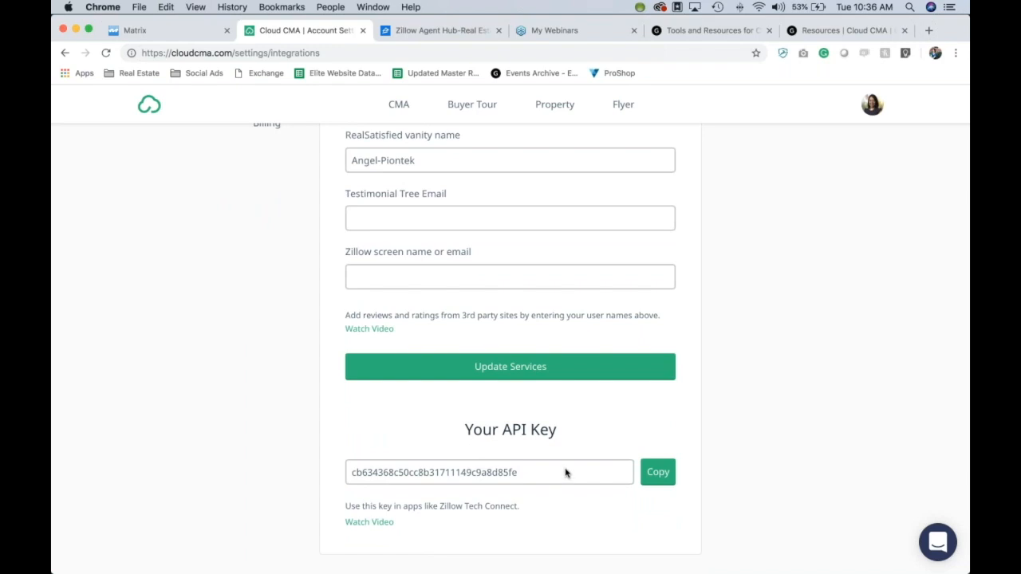
pyautogui.doubleClick(520, 474)
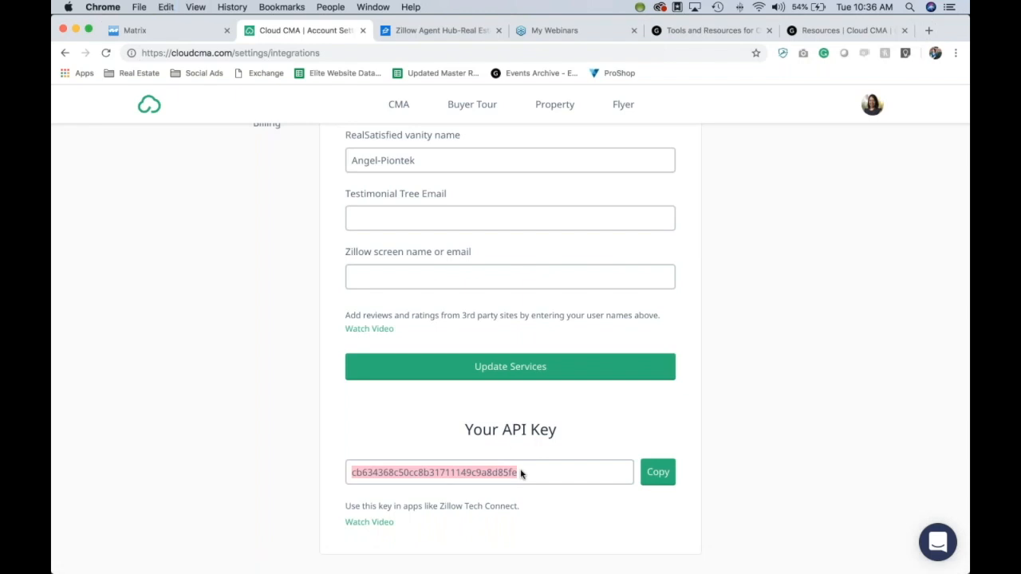
pyautogui.click(463, 32)
# Step: In Zillow Premier Agent, sign in and try adding Cloud CMA as a CRM partner, then cancel
pyautogui.moveTo(855, 105)
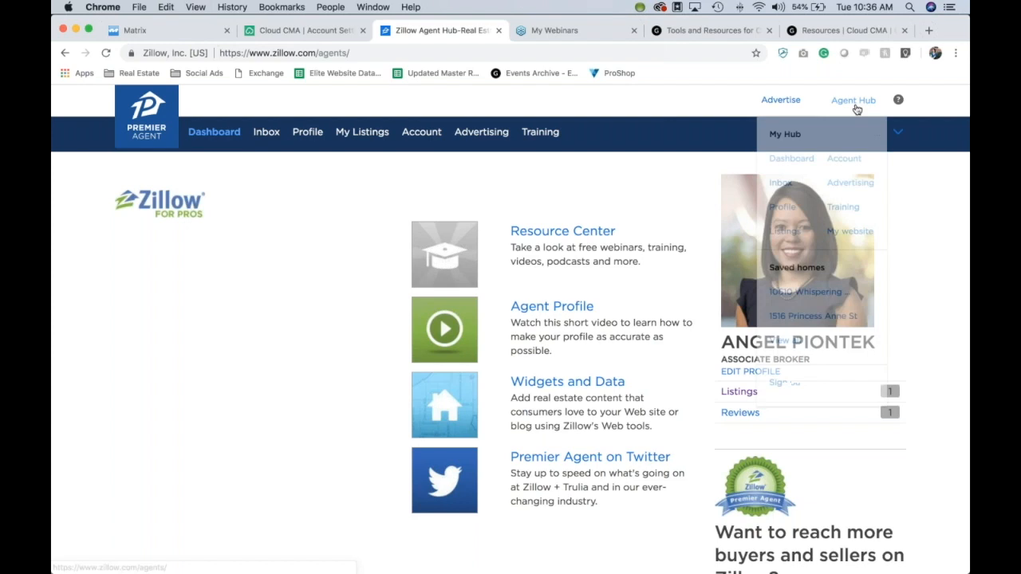
pyautogui.click(790, 163)
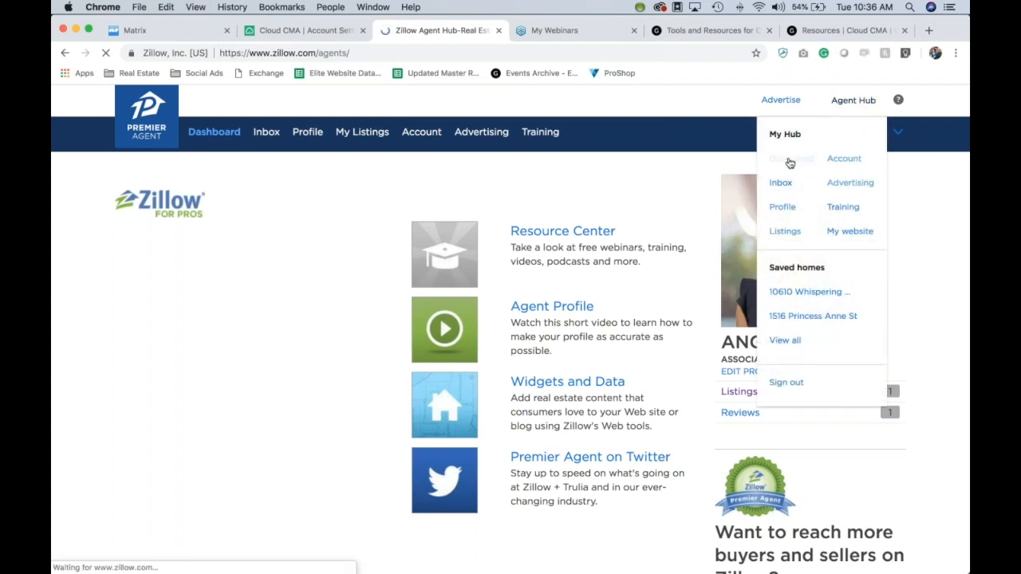
pyautogui.click(421, 133)
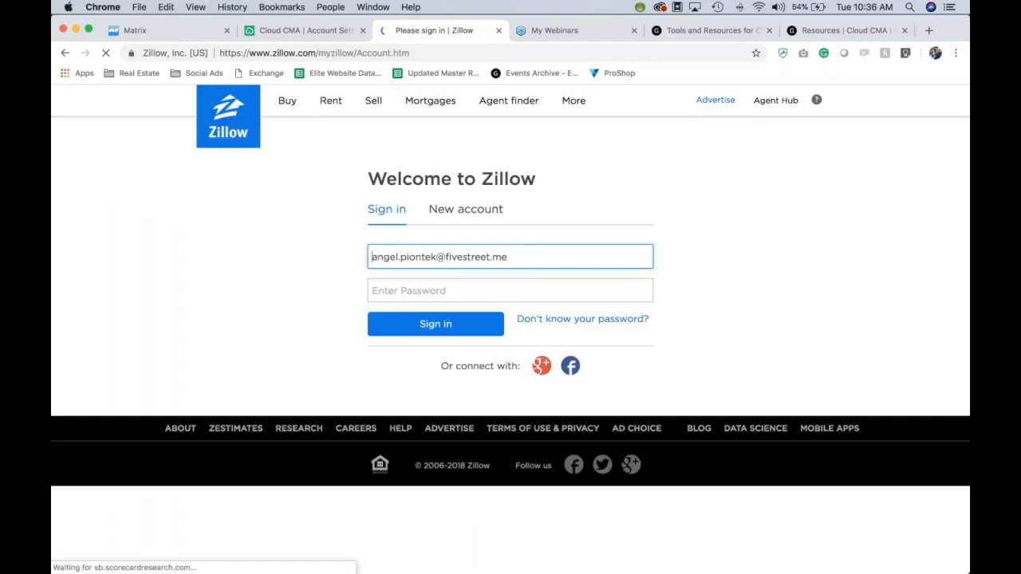
pyautogui.click(455, 328)
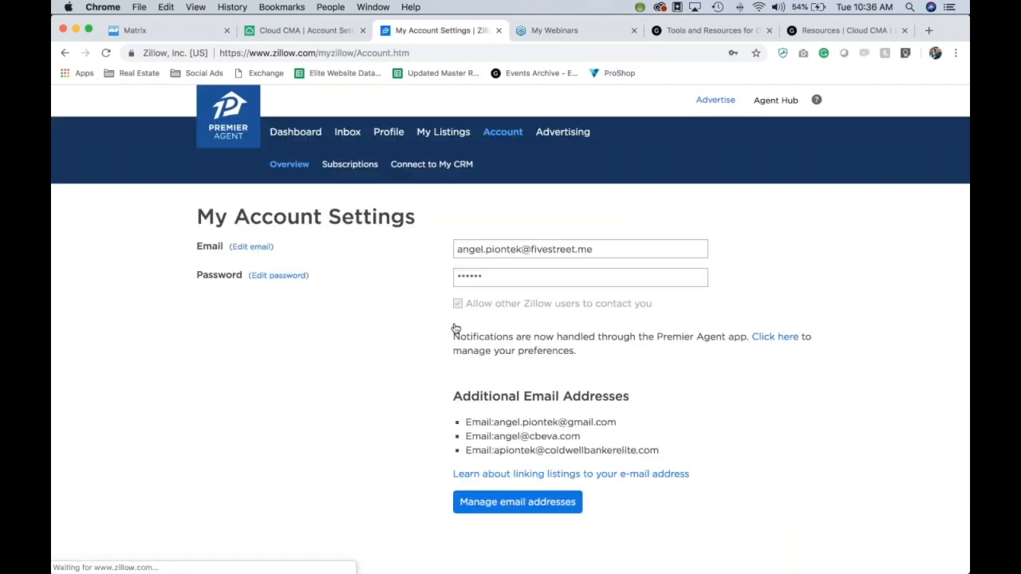
pyautogui.click(449, 165)
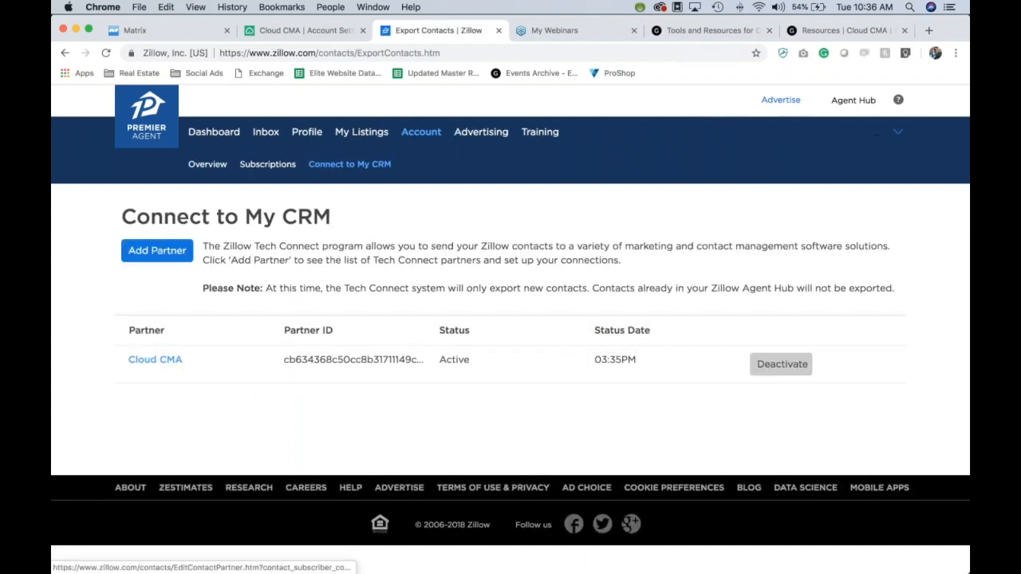
pyautogui.click(173, 253)
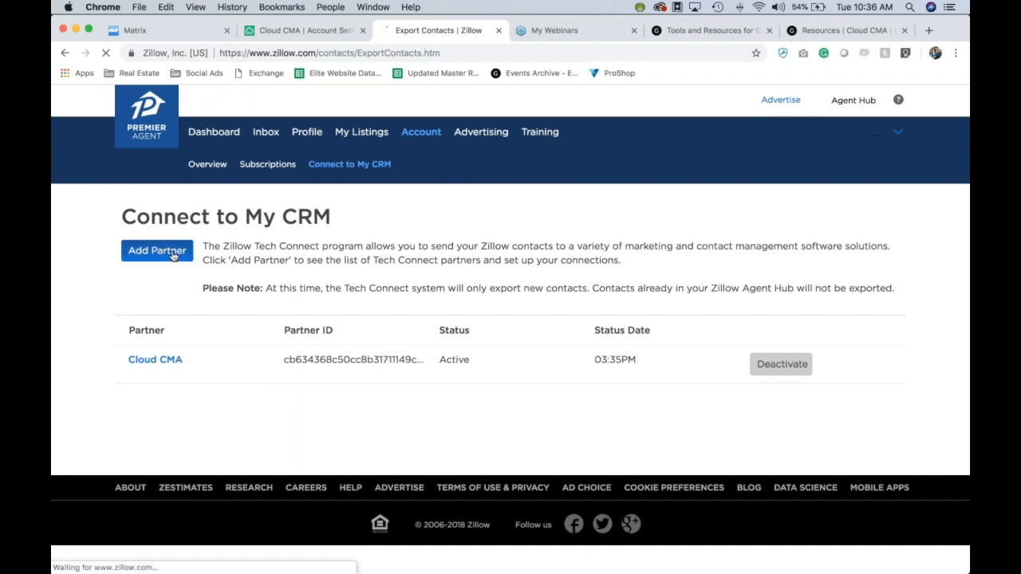
pyautogui.click(200, 311)
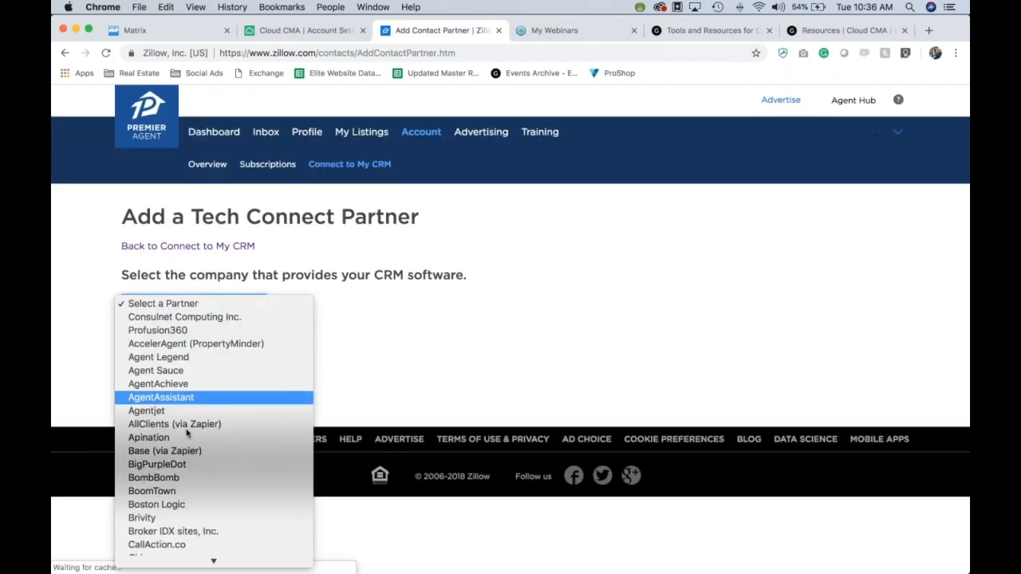
pyautogui.scroll(-3, 185, 438)
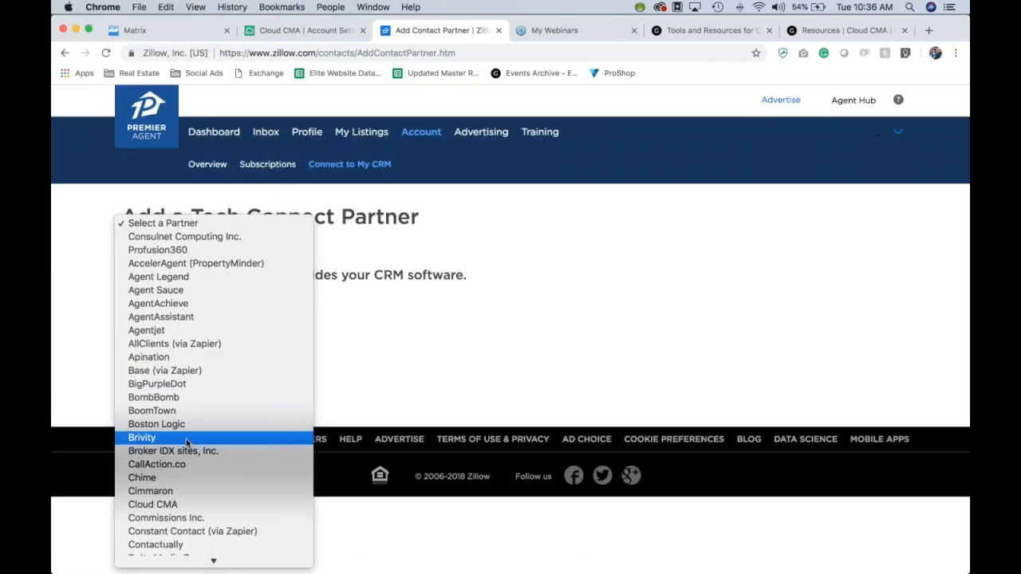
pyautogui.click(169, 504)
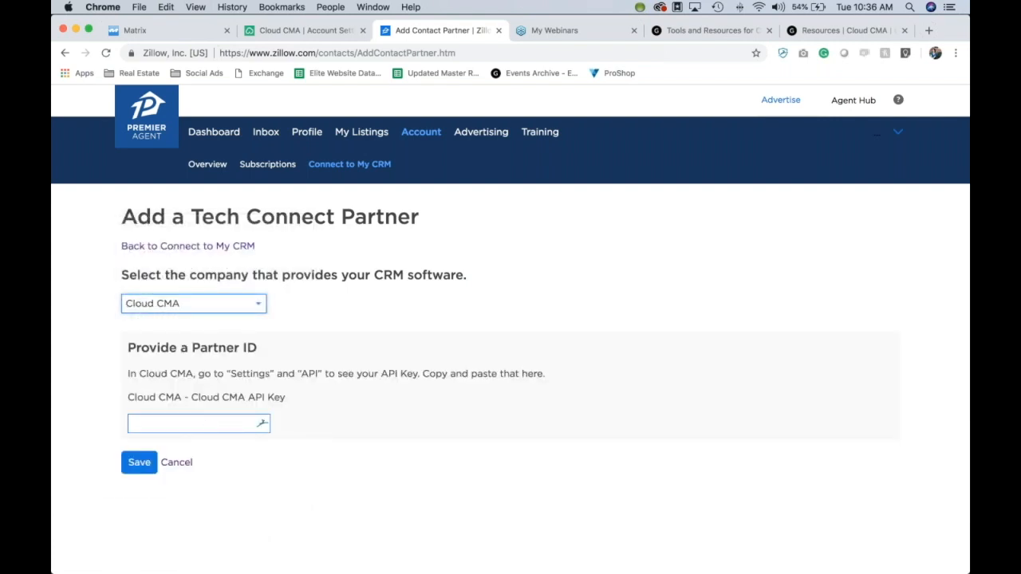
pyautogui.click(177, 465)
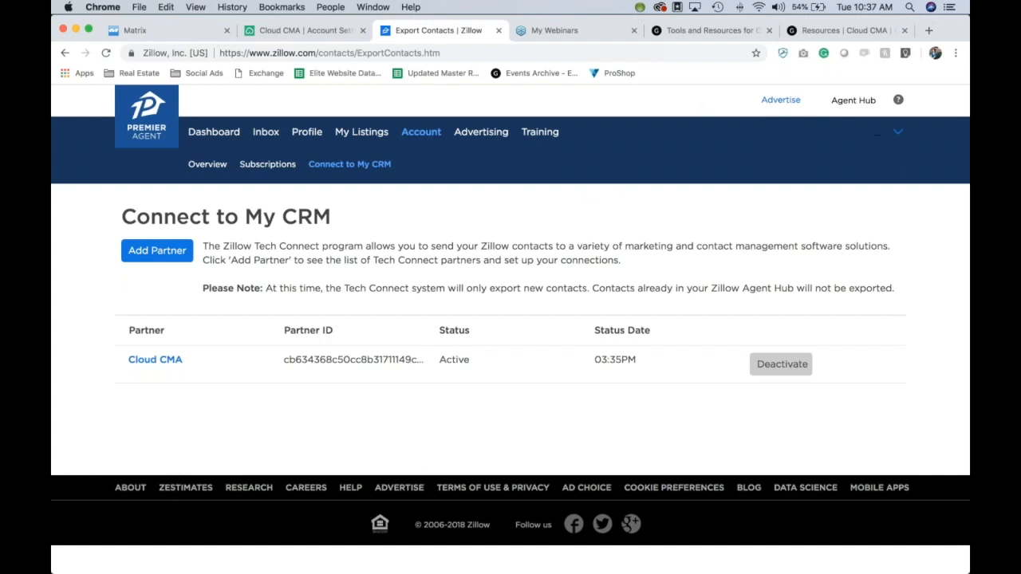
# Step: Return to Cloud CMA and open the Billing settings showing the FREE broker-licensed subscription
pyautogui.click(319, 32)
pyautogui.scroll(3, 250, 364)
pyautogui.scroll(3, 250, 365)
pyautogui.click(269, 366)
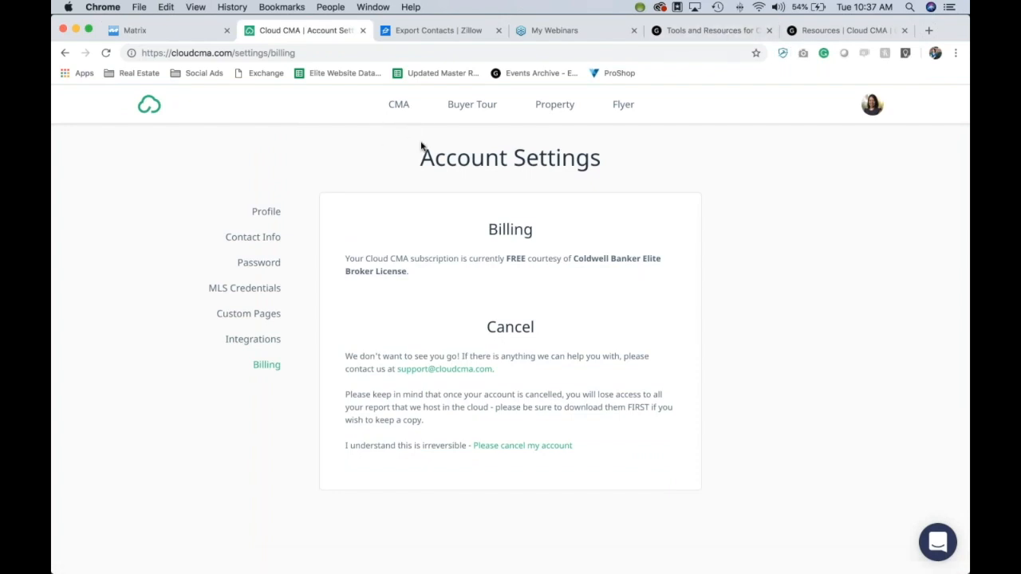
# Step: Open Lead Generation from the avatar menu to see the "What's my home worth?" landing page
pyautogui.click(877, 109)
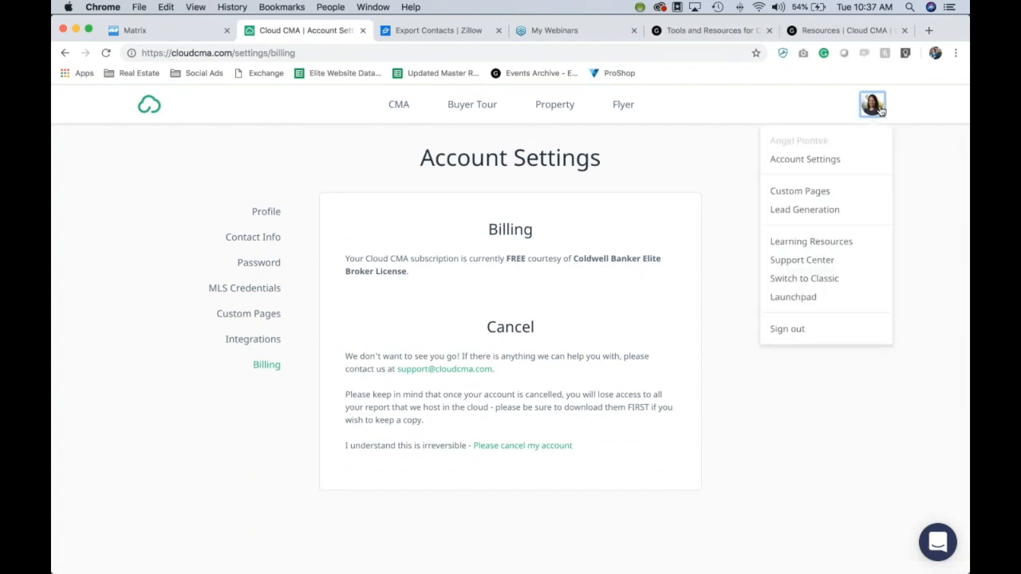
pyautogui.click(804, 210)
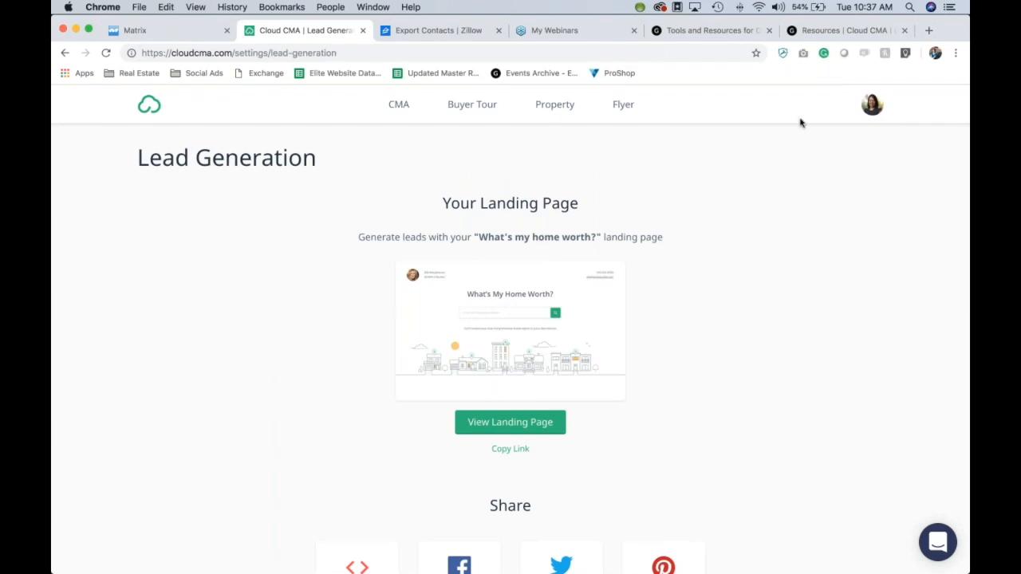
# Step: Load matthewrathbun.com/cloudcma in a new Chrome tab
pyautogui.click(929, 32)
pyautogui.write('m')
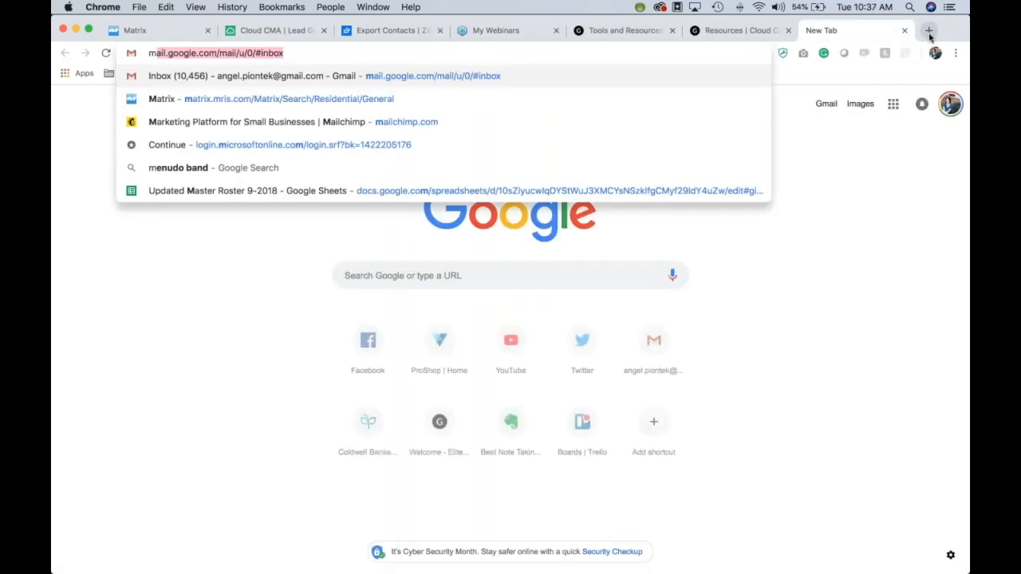
pyautogui.write('atth')
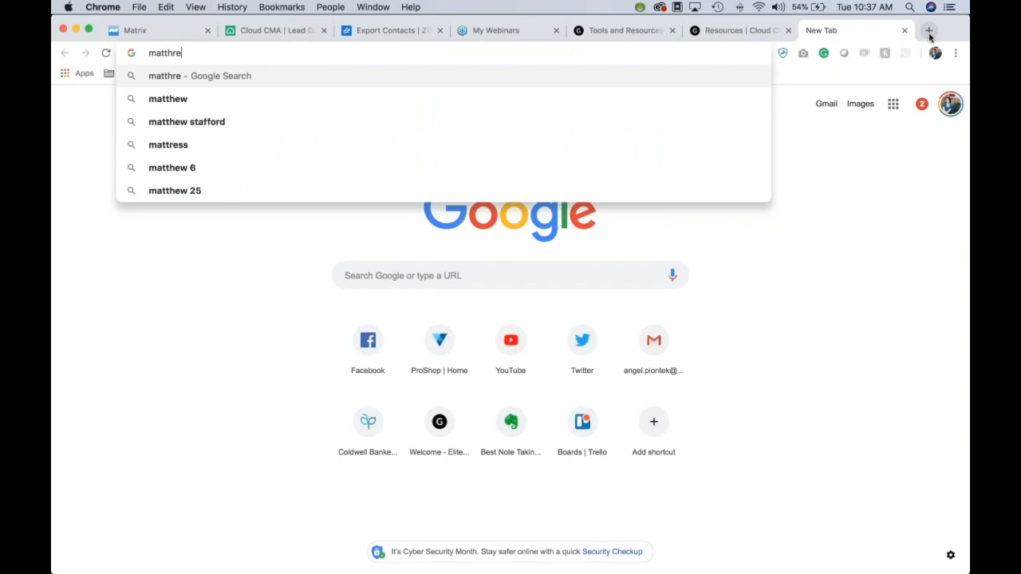
pyautogui.write('ewr')
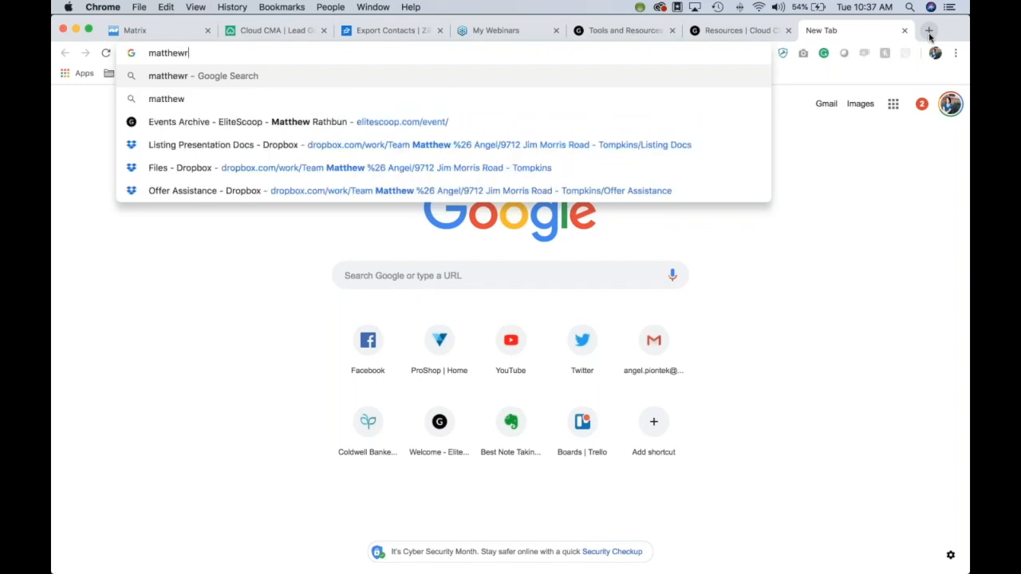
pyautogui.write('athbun.')
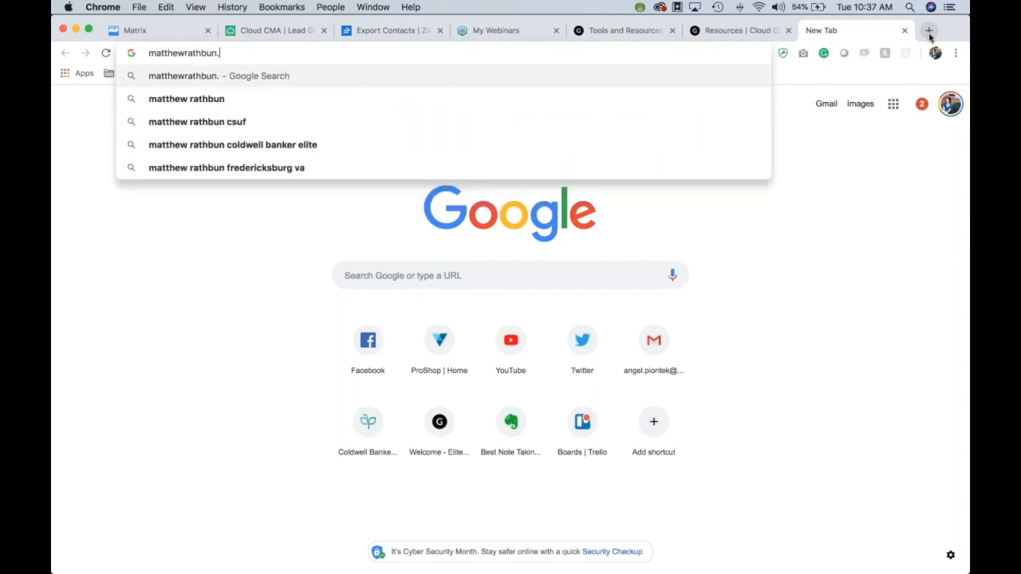
pyautogui.write('com/cl')
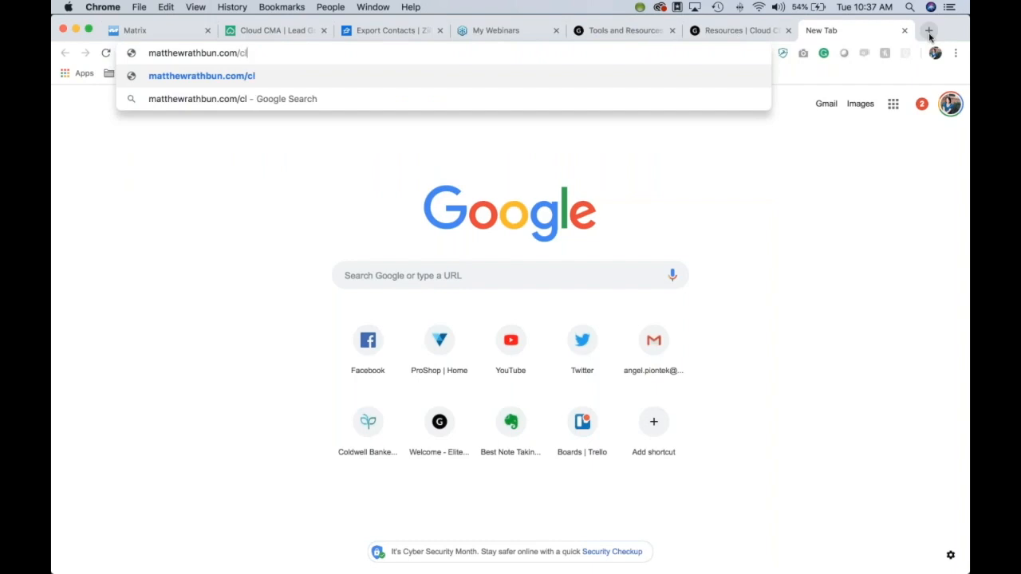
pyautogui.write('oudcma')
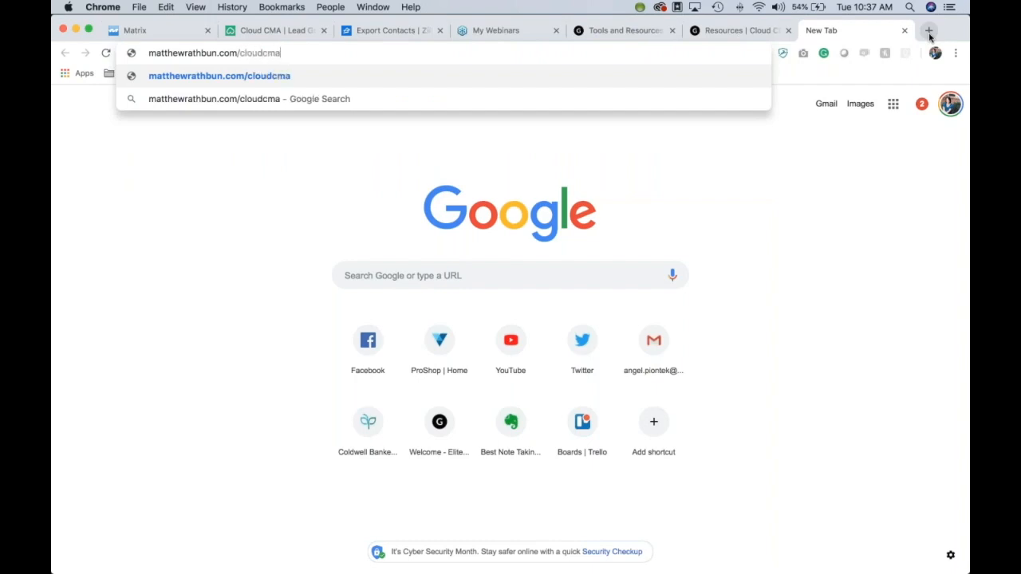
pyautogui.press('Return')
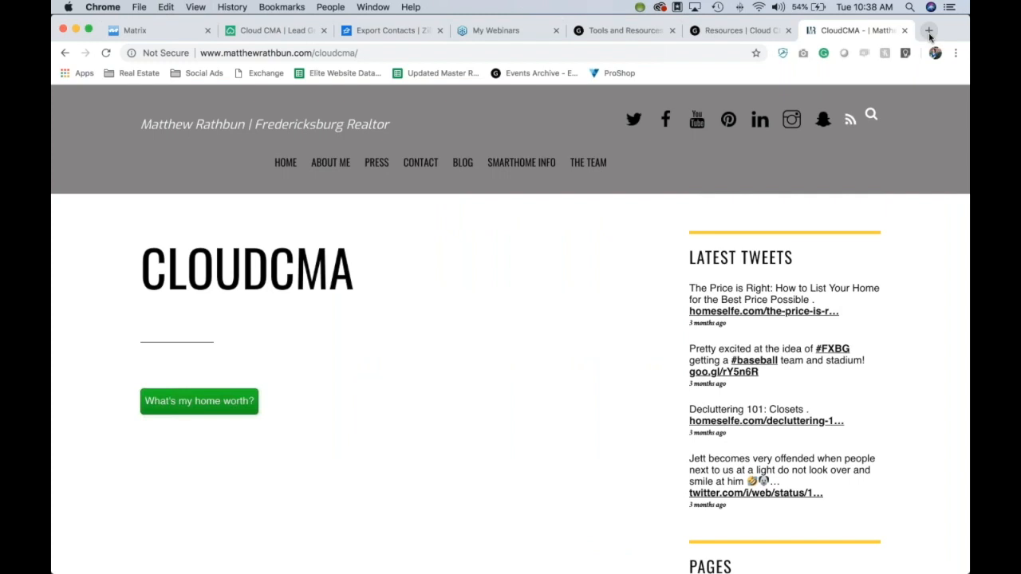
# Step: Open the site's "What's my home worth?" address lookup, then return to Cloud CMA's Lead Generation tab
pyautogui.click(232, 407)
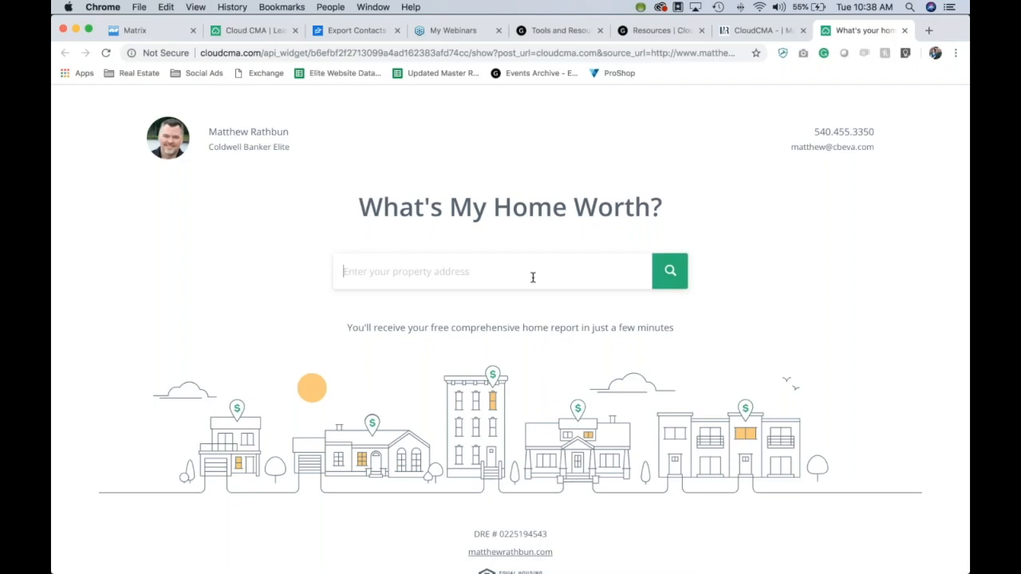
pyautogui.click(756, 32)
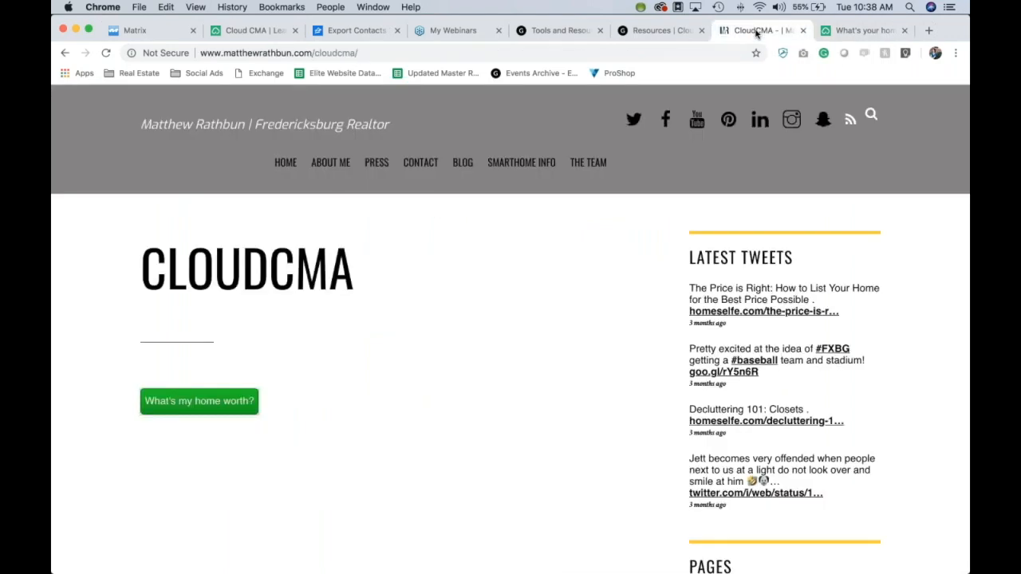
pyautogui.click(234, 36)
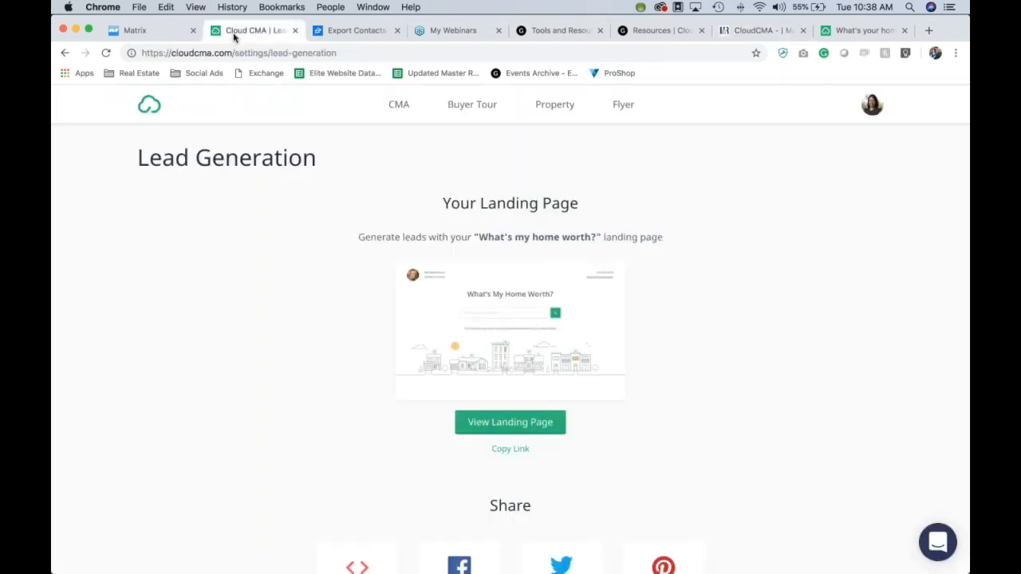
pyautogui.scroll(-1, 224, 262)
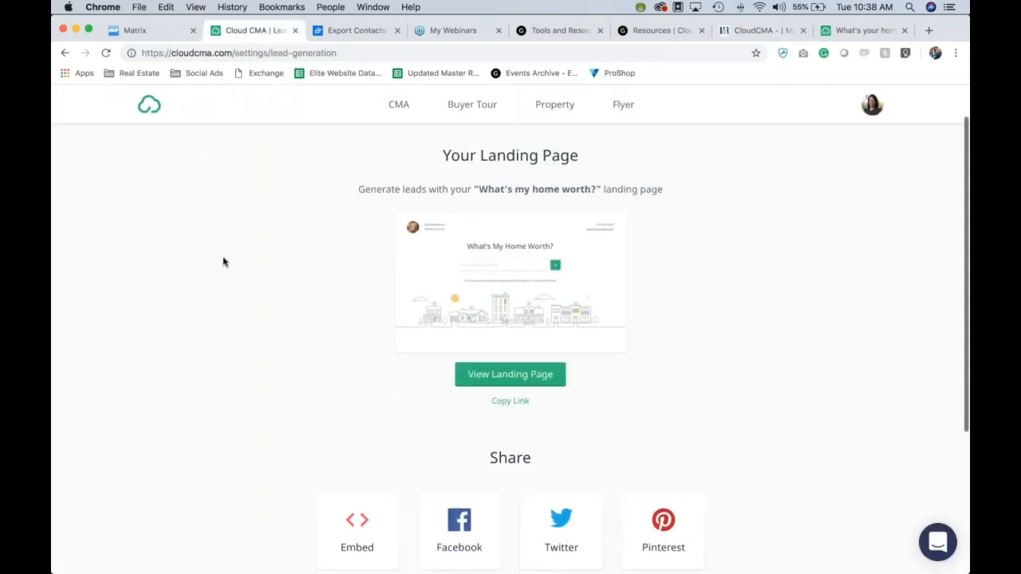
pyautogui.scroll(-1, 365, 360)
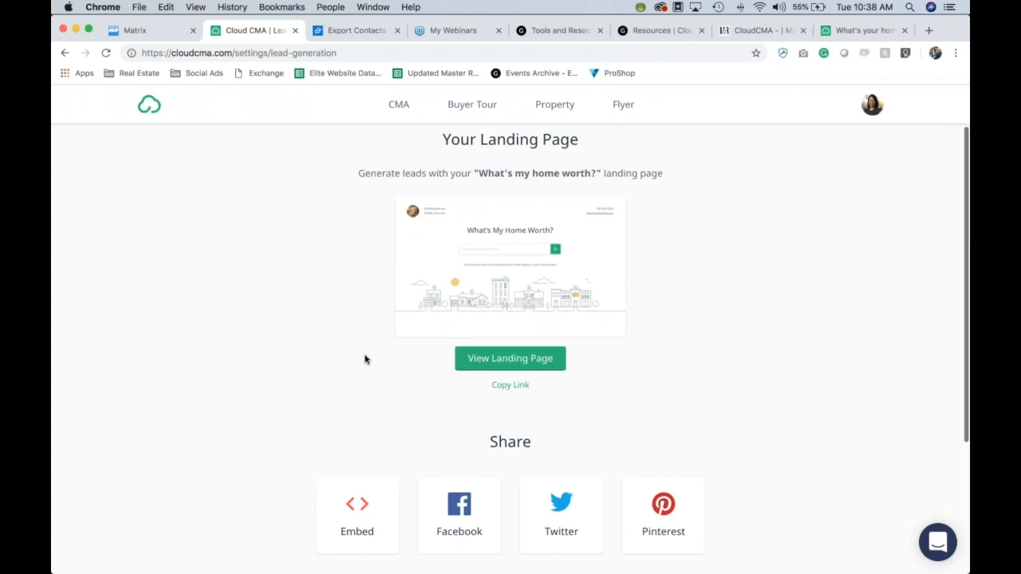
pyautogui.scroll(-2, 365, 359)
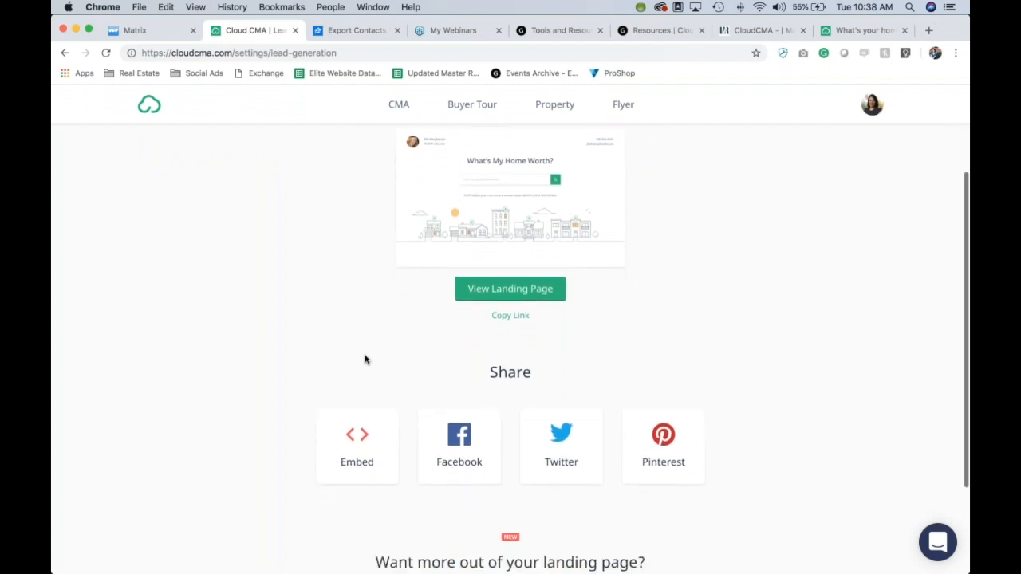
pyautogui.scroll(-2, 244, 354)
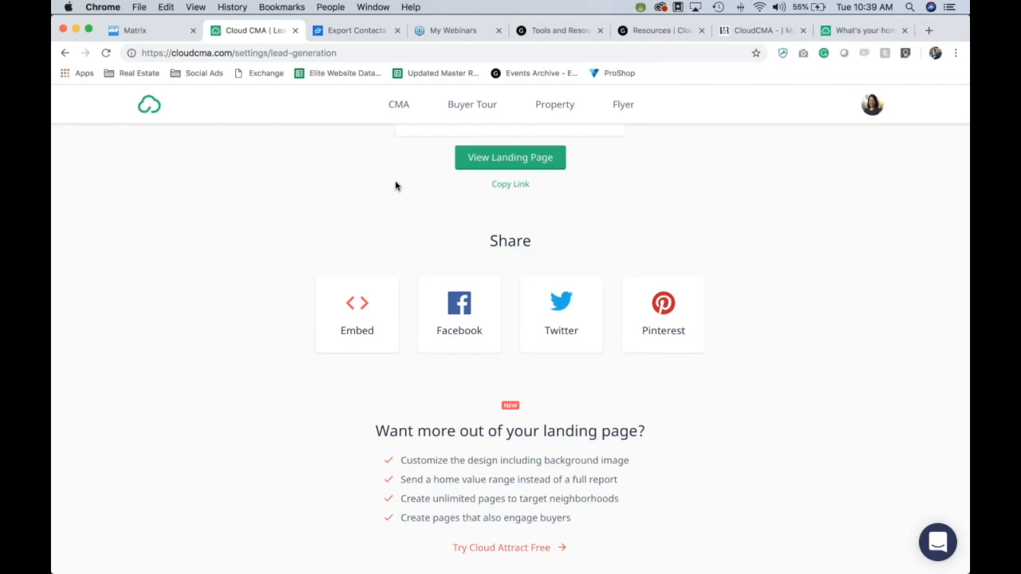
# Step: Copy the What's My Home Worth? button's embed script from the Embed dialog, then close it
pyautogui.click(367, 288)
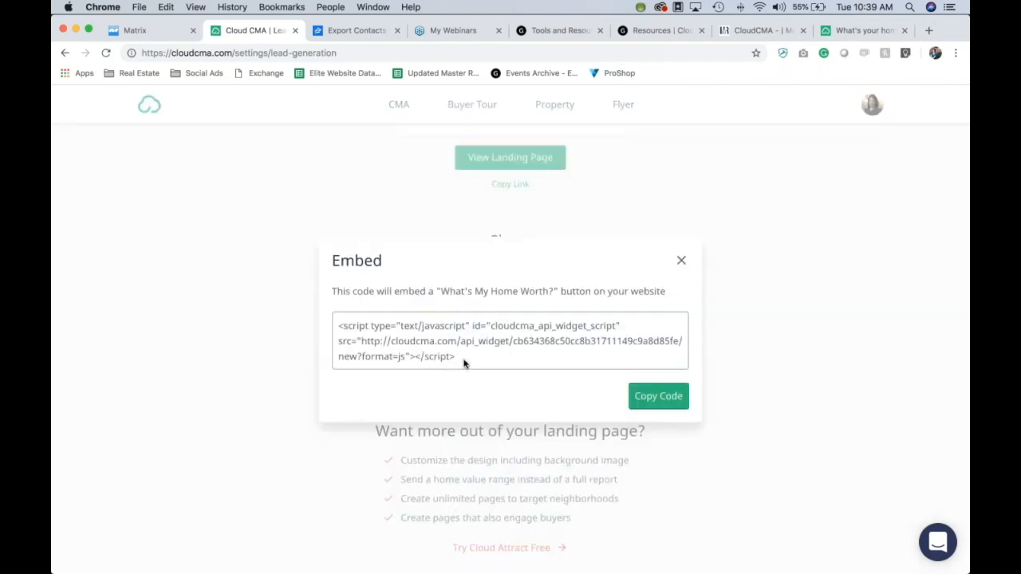
pyautogui.moveTo(464, 362); pyautogui.dragTo(335, 325)
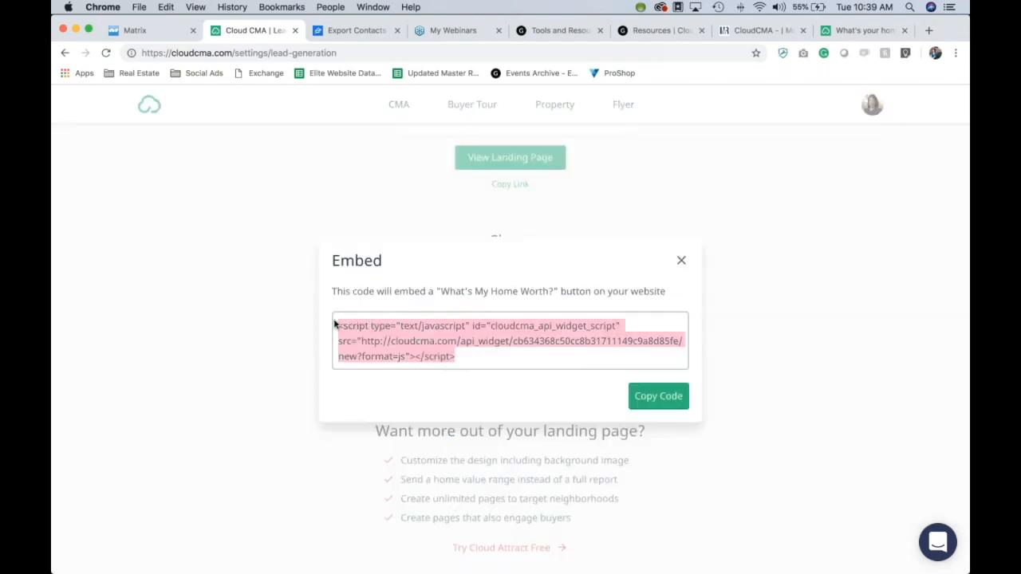
pyautogui.click(640, 402)
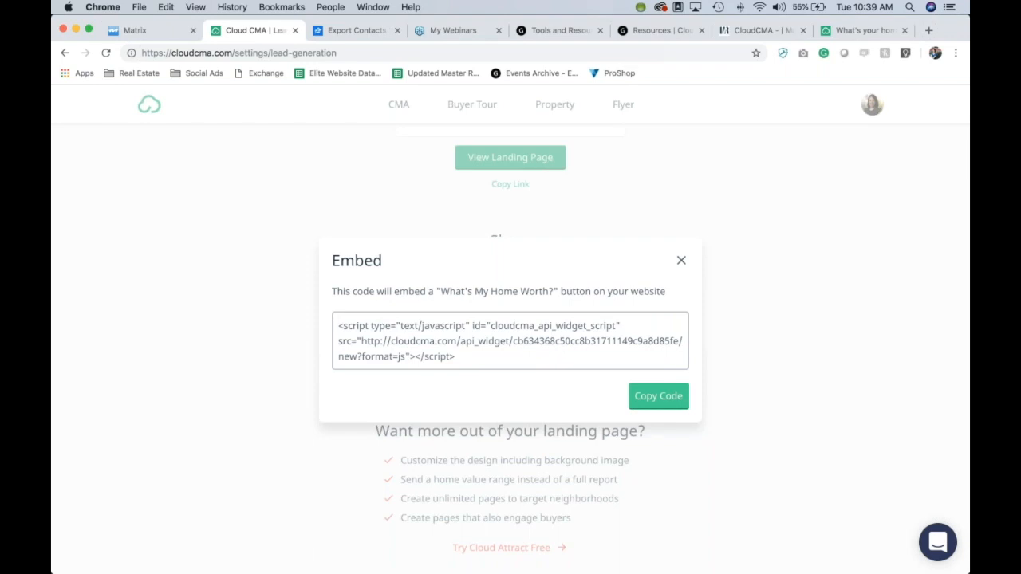
pyautogui.click(682, 262)
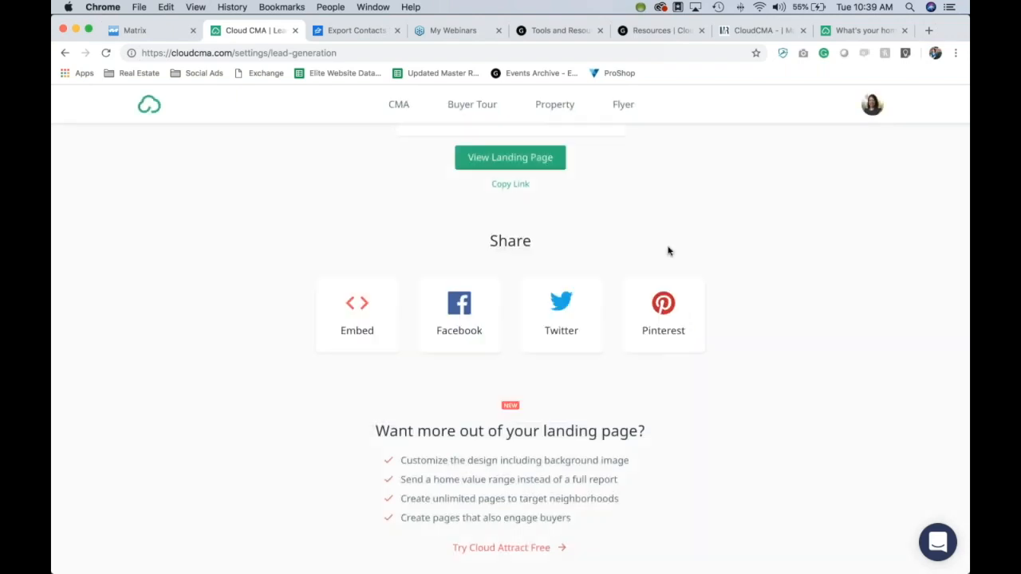
# Step: Copy the 'What's My Home Worth?' landing page link, load it in a new browser tab, then return to Cloud CMA
pyautogui.click(511, 188)
pyautogui.scroll(3, 791, 291)
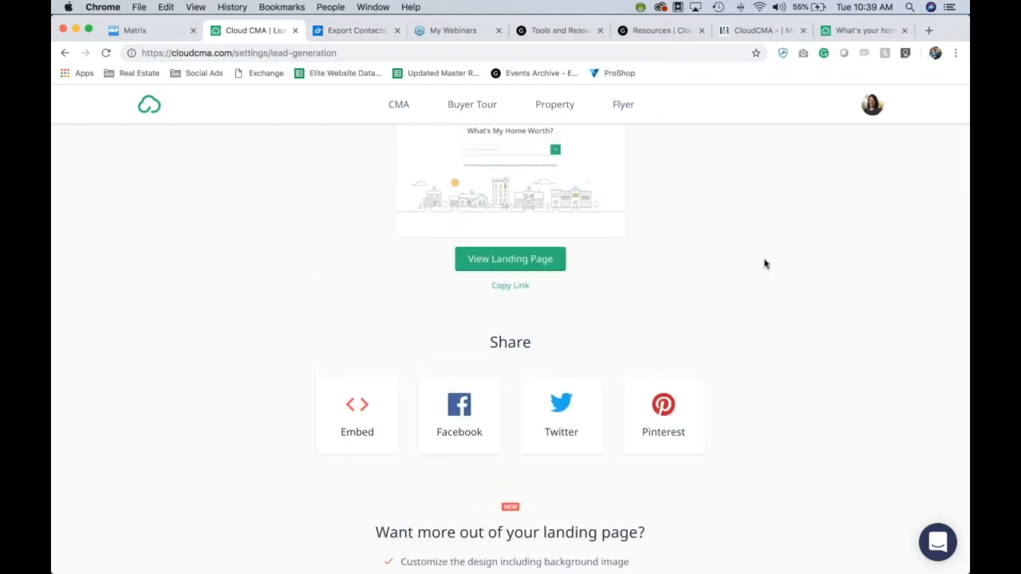
pyautogui.click(928, 31)
pyautogui.press('super+v')
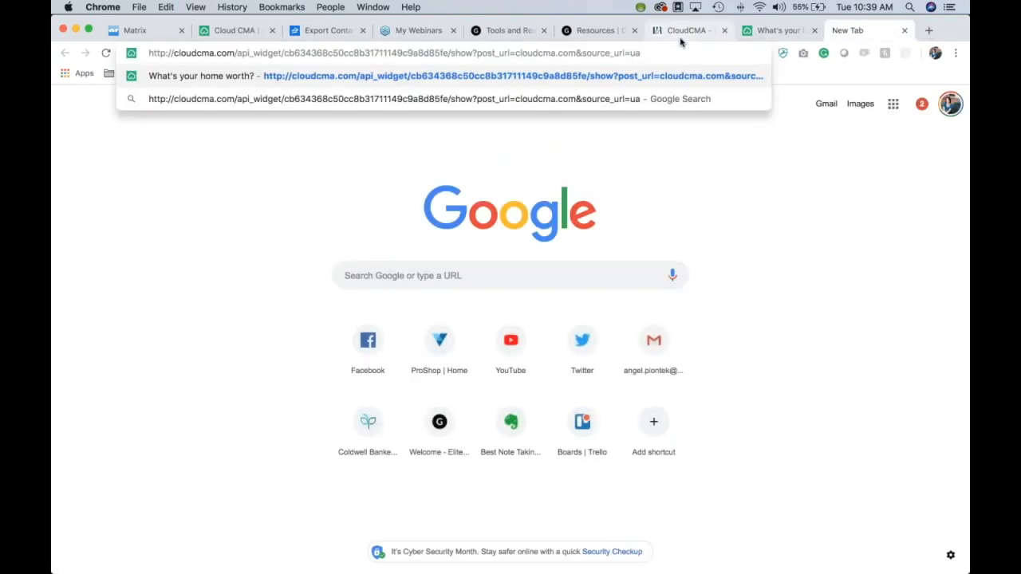
pyautogui.press('Return')
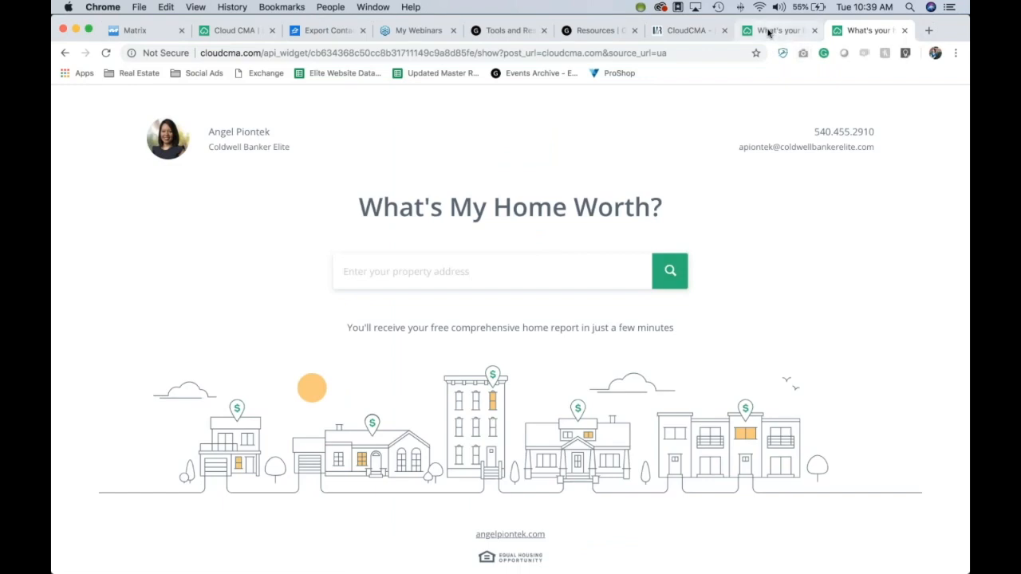
pyautogui.click(230, 32)
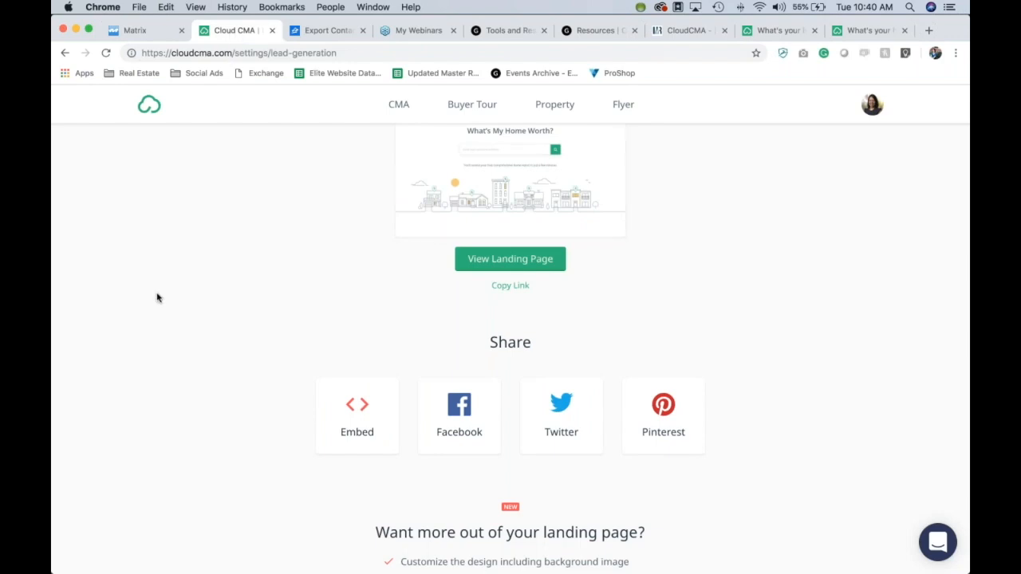
# Step: Review the Lead Generation page's landing page preview, then open the avatar's account dropdown
pyautogui.scroll(-2, 157, 297)
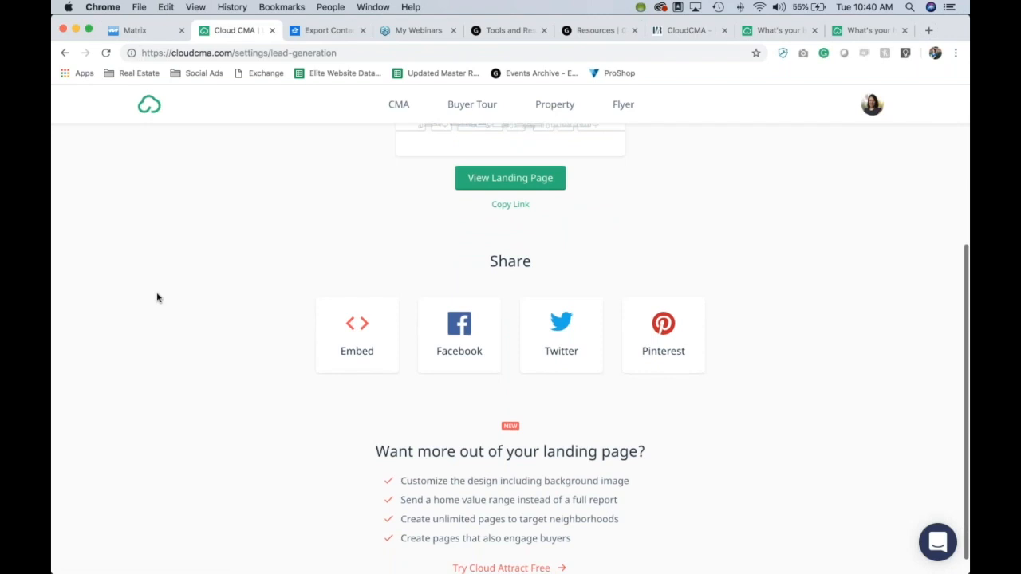
pyautogui.scroll(1, 157, 297)
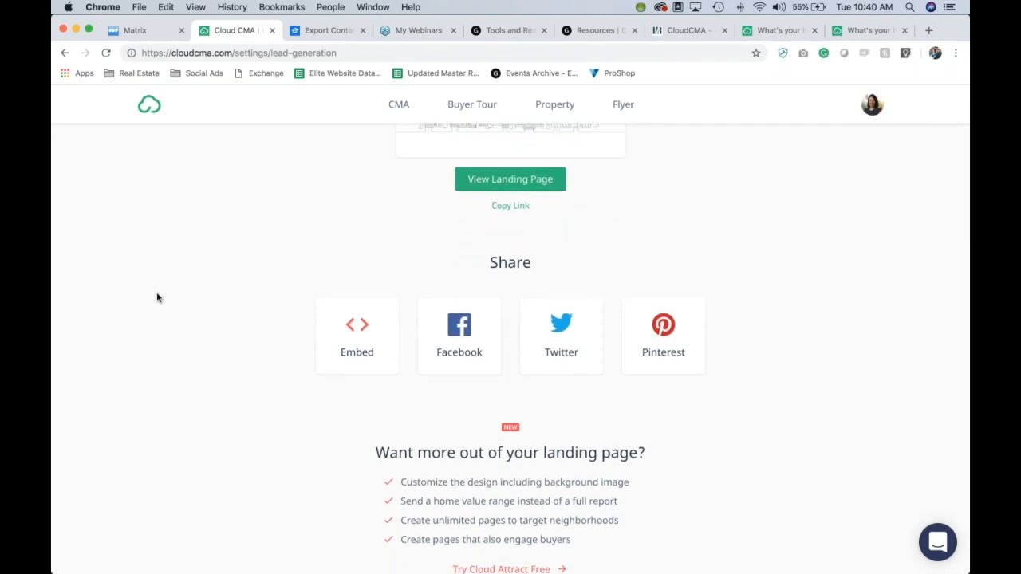
pyautogui.scroll(-1, 157, 298)
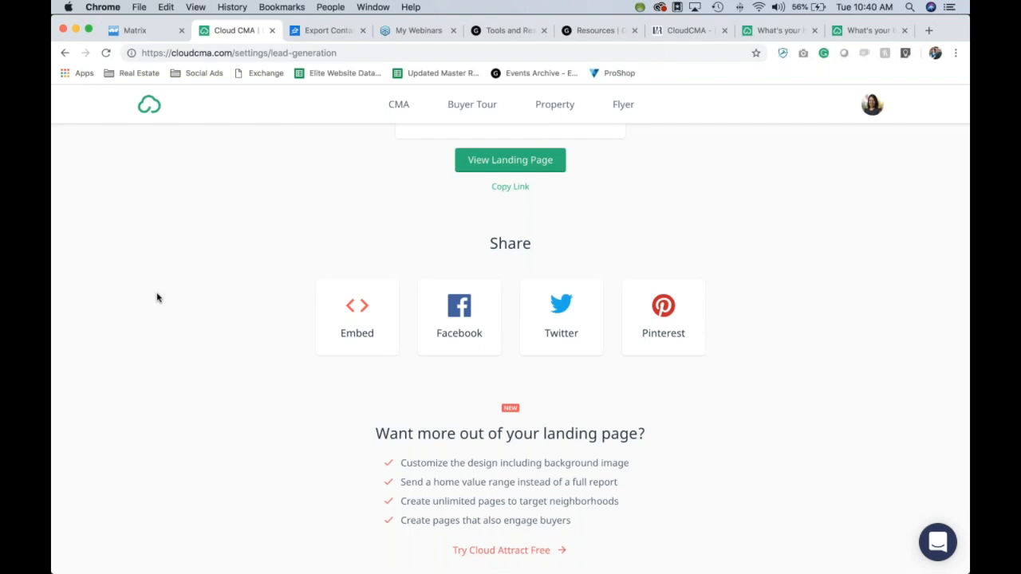
pyautogui.moveTo(352, 567)
pyautogui.scroll(5, 850, 420)
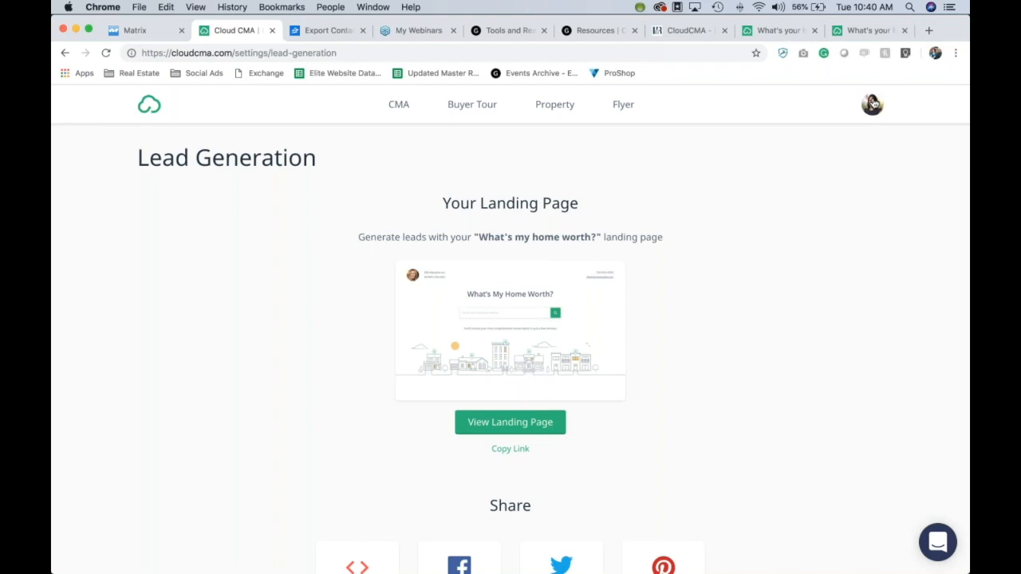
pyautogui.click(872, 103)
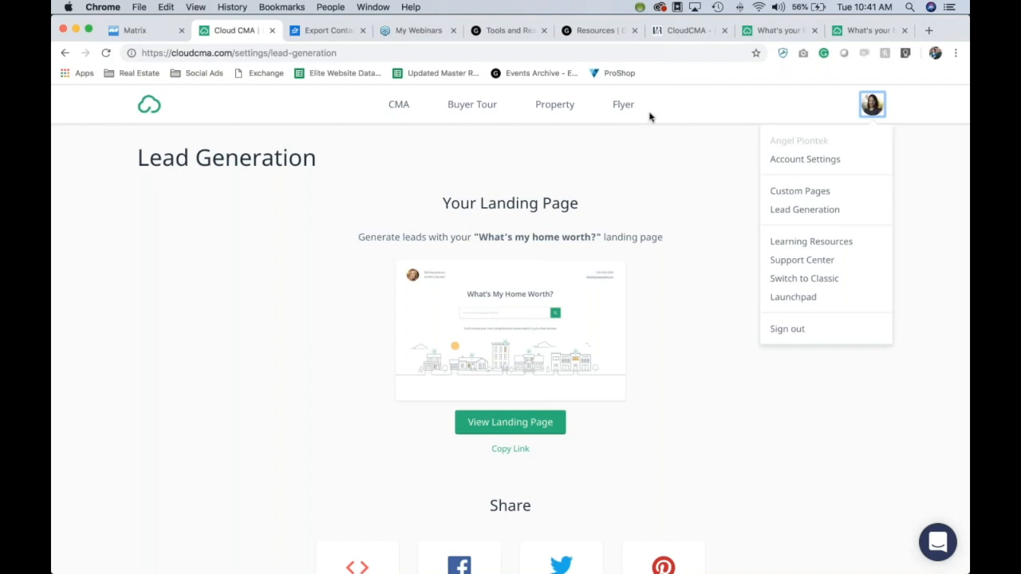
# Step: Go to the CMA Reports list via CMA in the top navigation bar
pyautogui.click(401, 106)
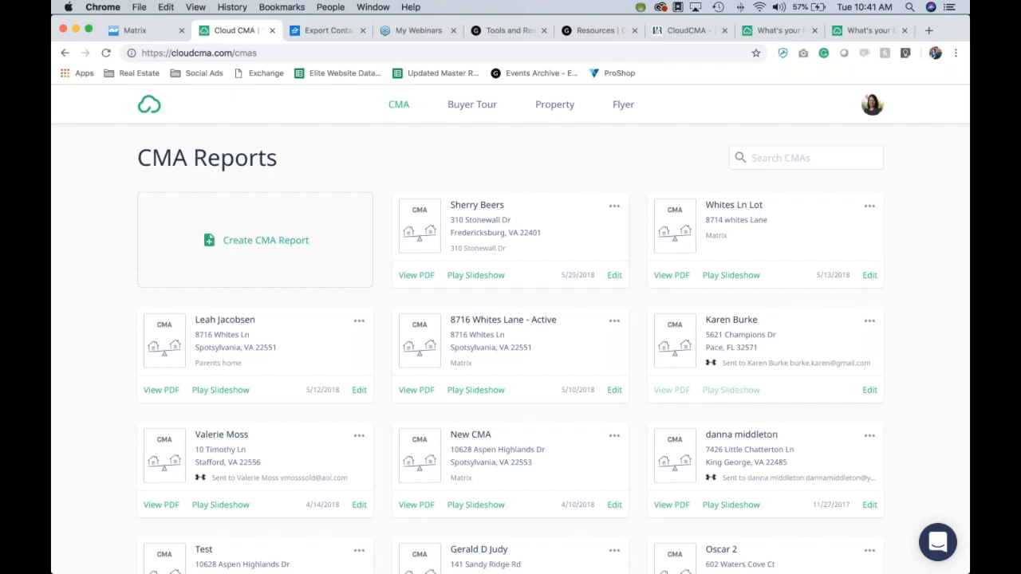
# Step: In Matrix, rerun the saved Monday 7:15 PM Spotsylvania search from Recent Searches
pyautogui.click(144, 37)
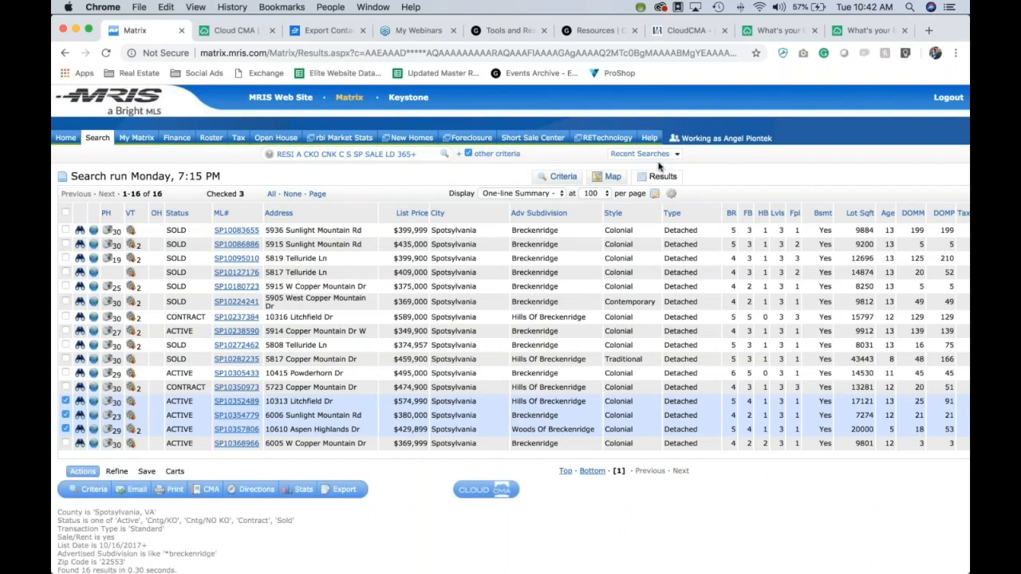
pyautogui.click(97, 139)
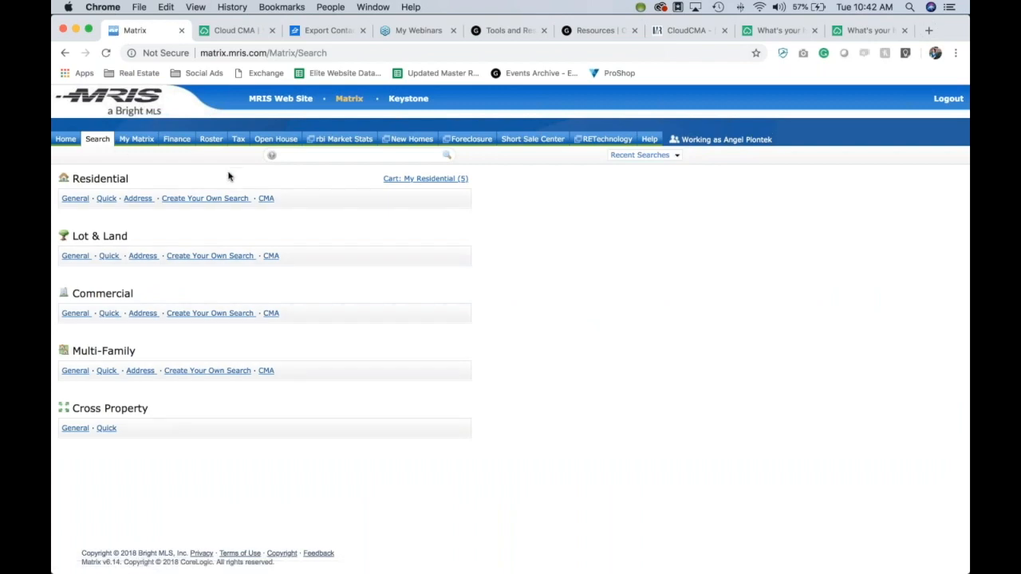
pyautogui.click(630, 156)
pyautogui.click(618, 169)
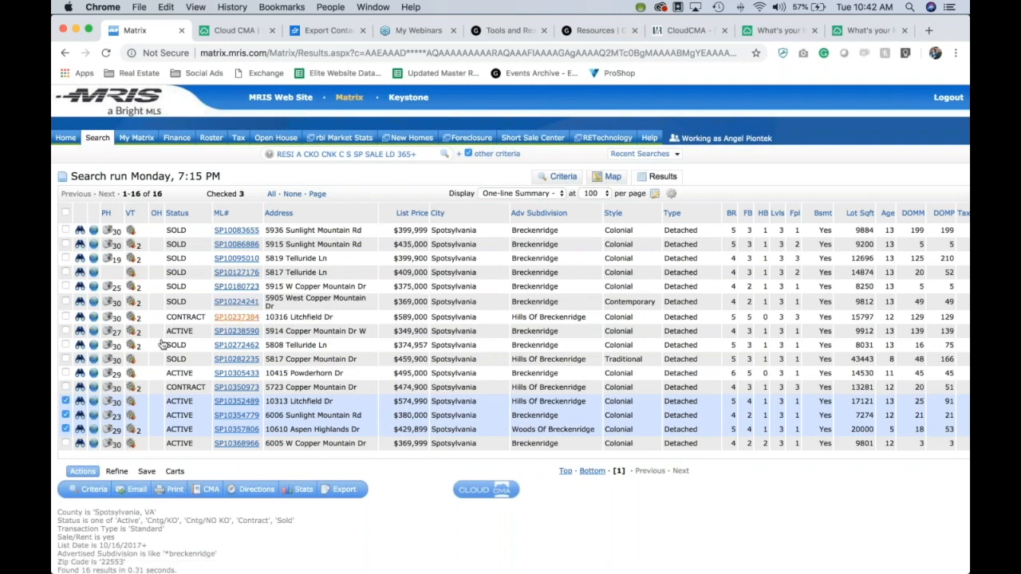
# Step: Check comps SP10086886, SP10127176, SP10237384, SP10350973 and SP10282235, making eight checked
pyautogui.scroll(-1, 143, 321)
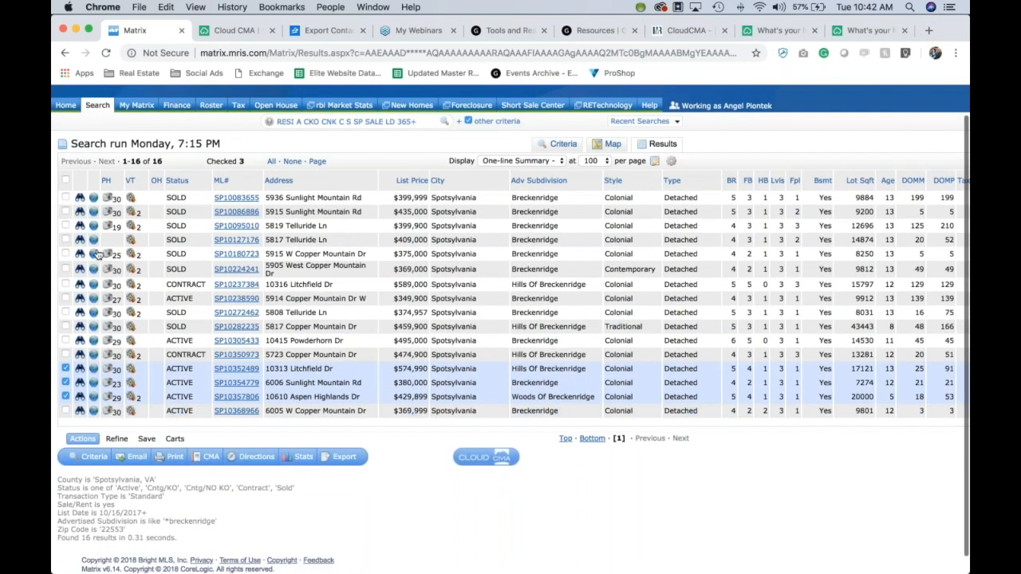
pyautogui.click(66, 212)
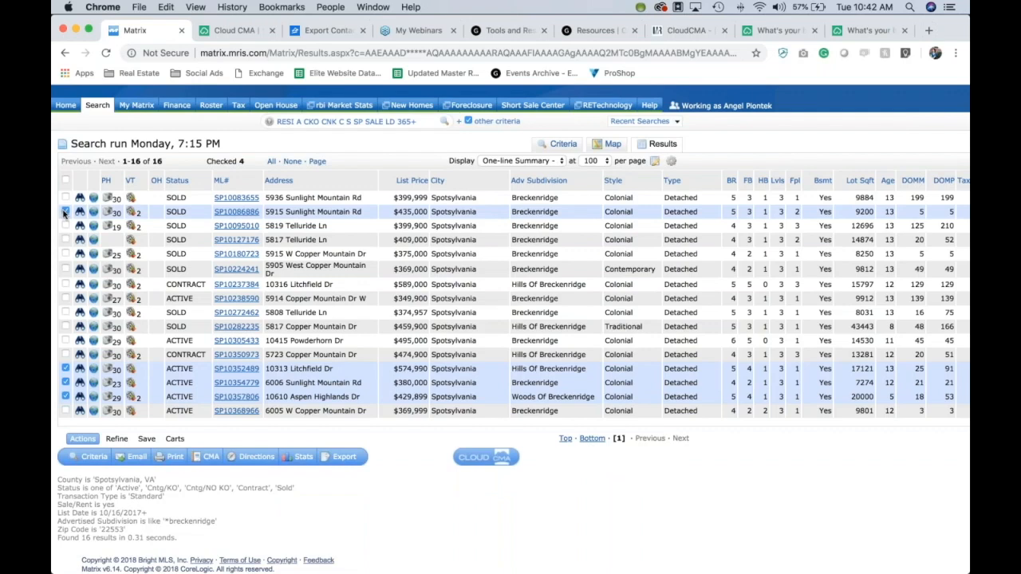
pyautogui.click(65, 239)
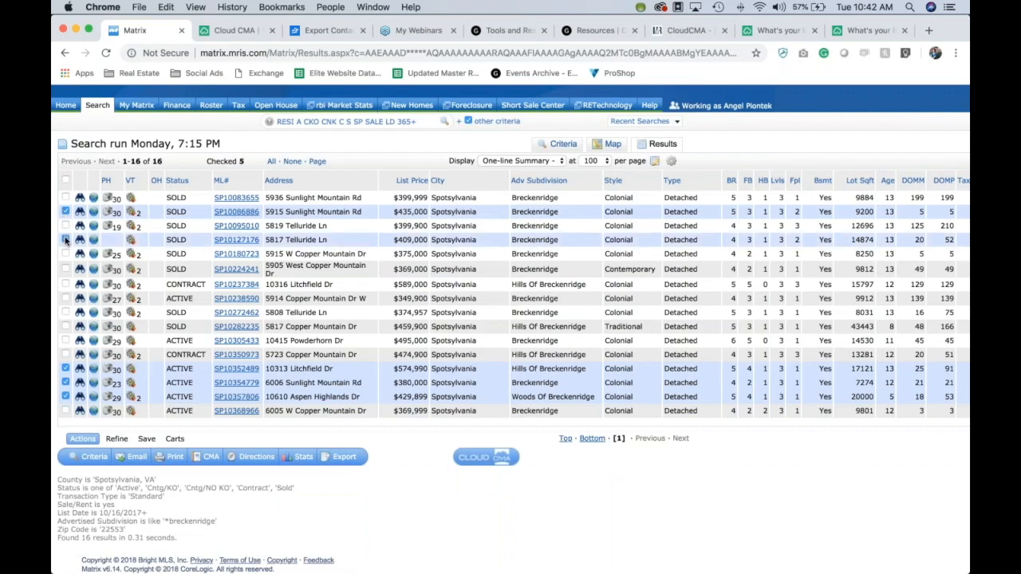
pyautogui.click(65, 284)
pyautogui.click(66, 354)
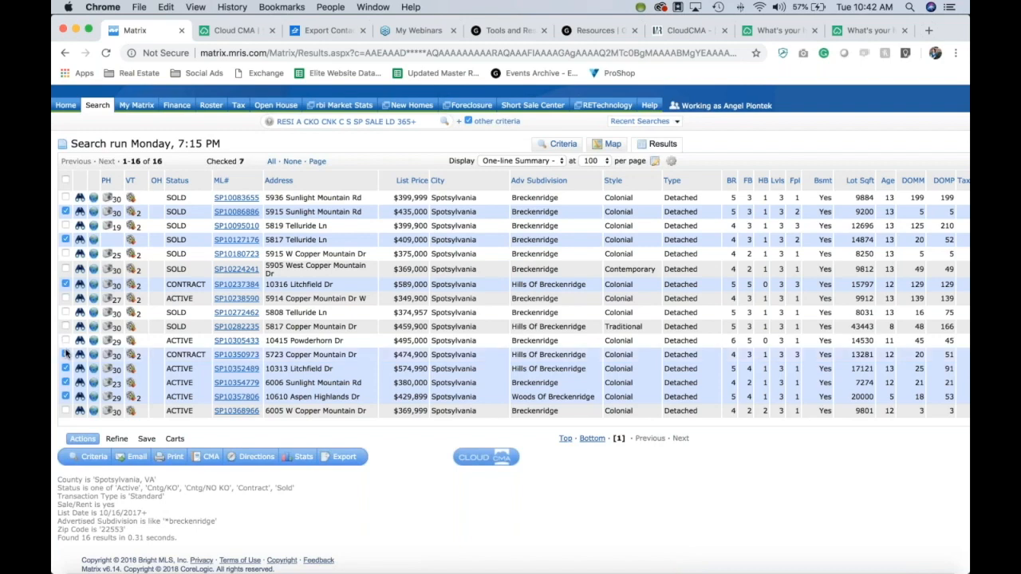
pyautogui.click(65, 326)
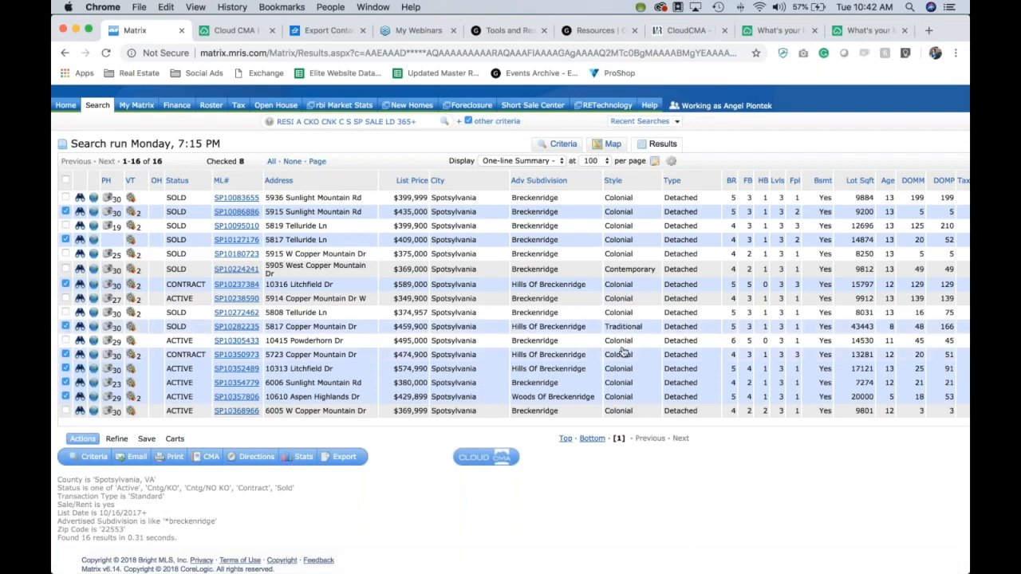
# Step: Start a Cloud CMA report from the checked Matrix listings and review the MLS numbers list
pyautogui.click(495, 459)
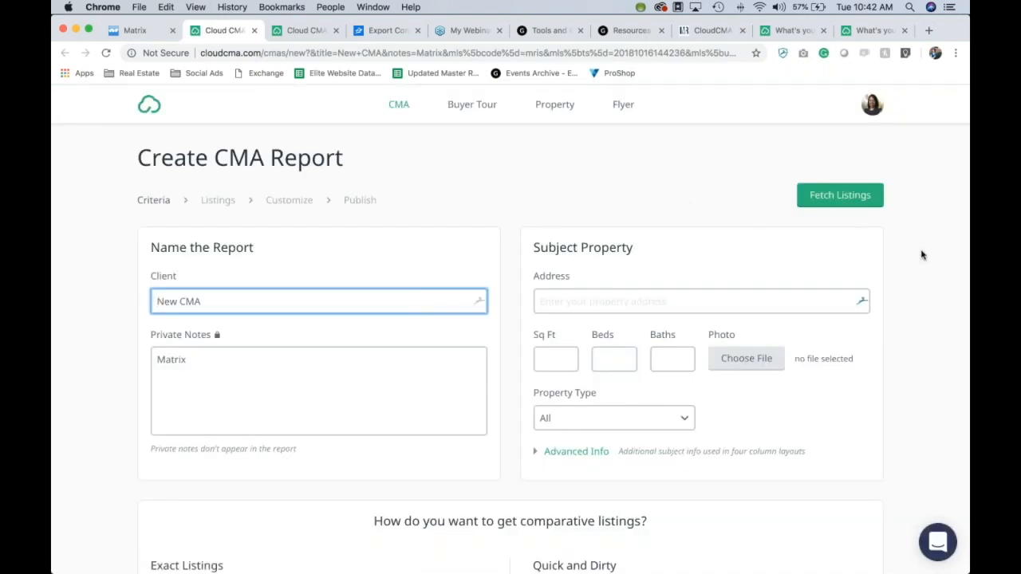
pyautogui.scroll(-5, 921, 254)
pyautogui.moveTo(306, 383); pyautogui.dragTo(149, 348)
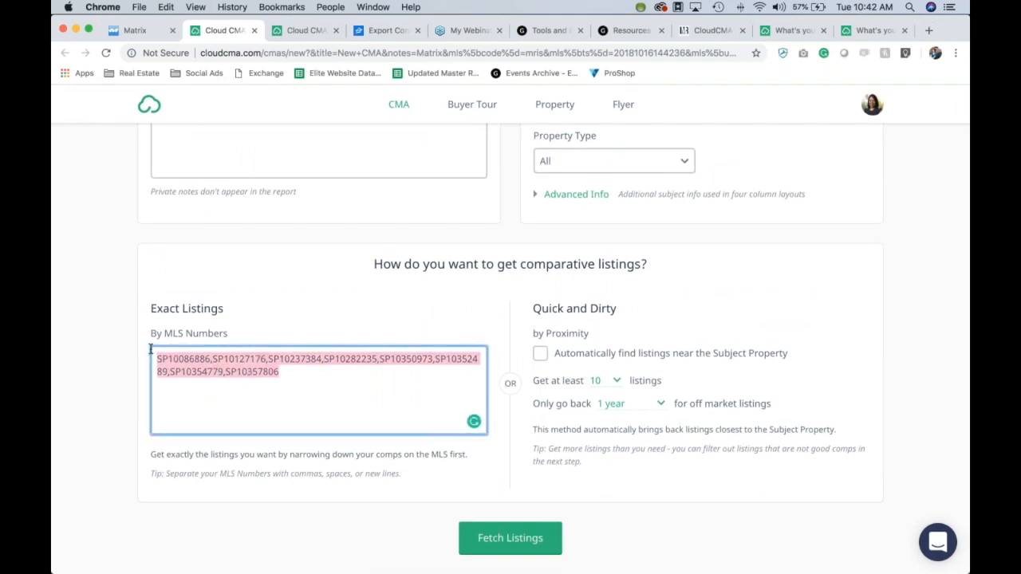
pyautogui.click(278, 315)
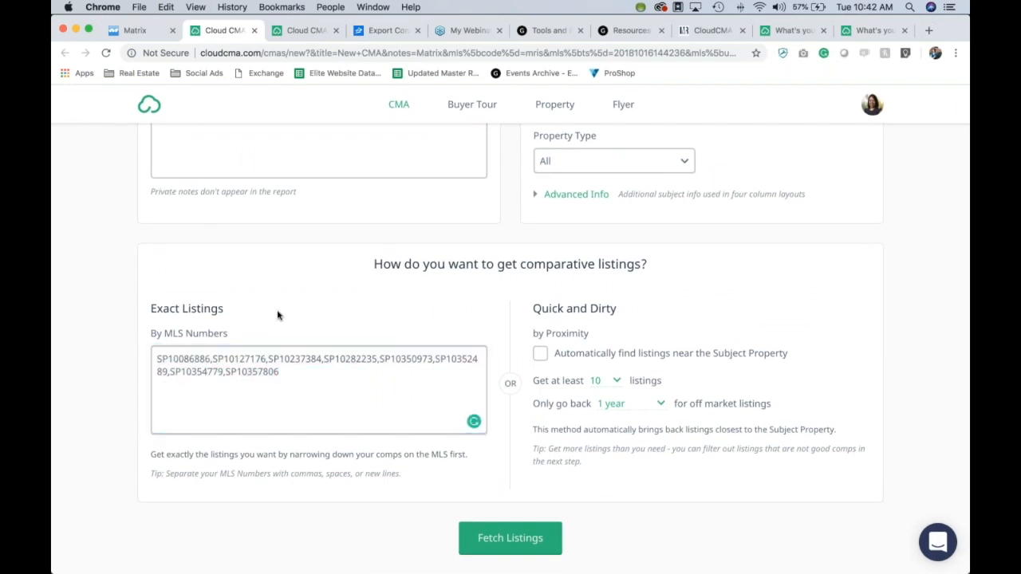
pyautogui.scroll(5, 277, 315)
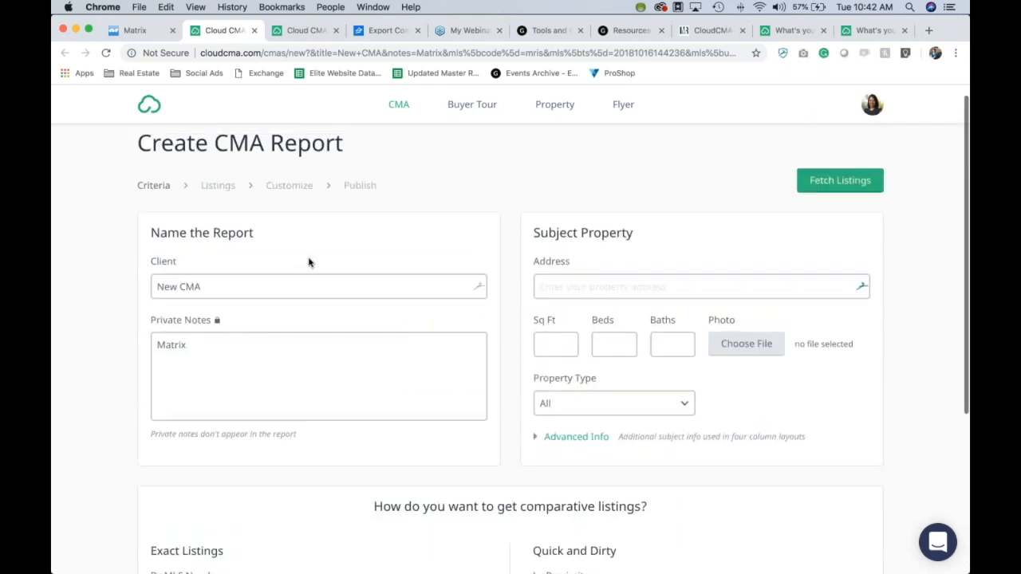
# Step: Name the client 'The Smith Home' and write 'Moving in 3 months.' in Private Notes
pyautogui.doubleClick(293, 285)
pyautogui.tripleClick(294, 283)
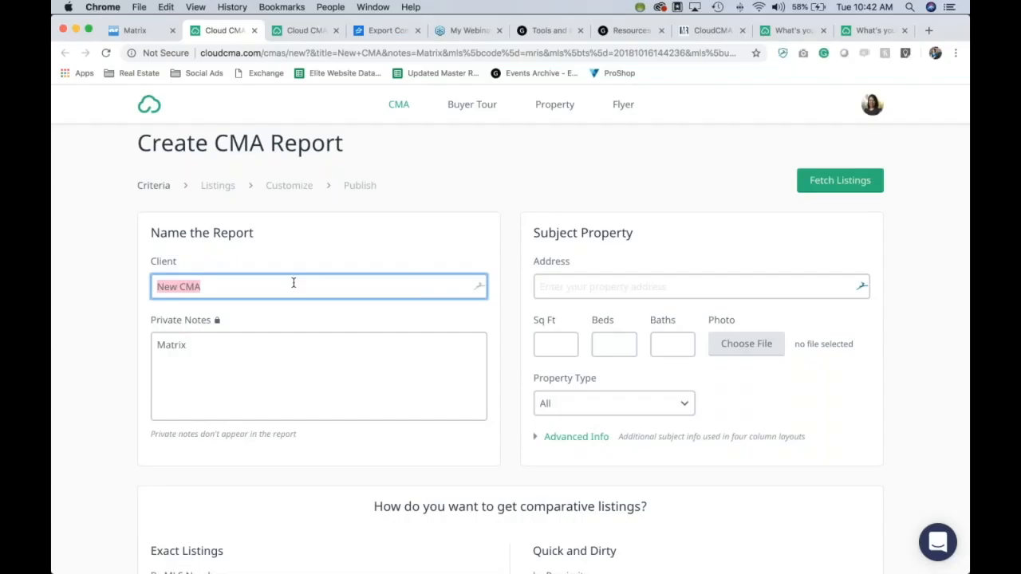
pyautogui.write('The Smith H')
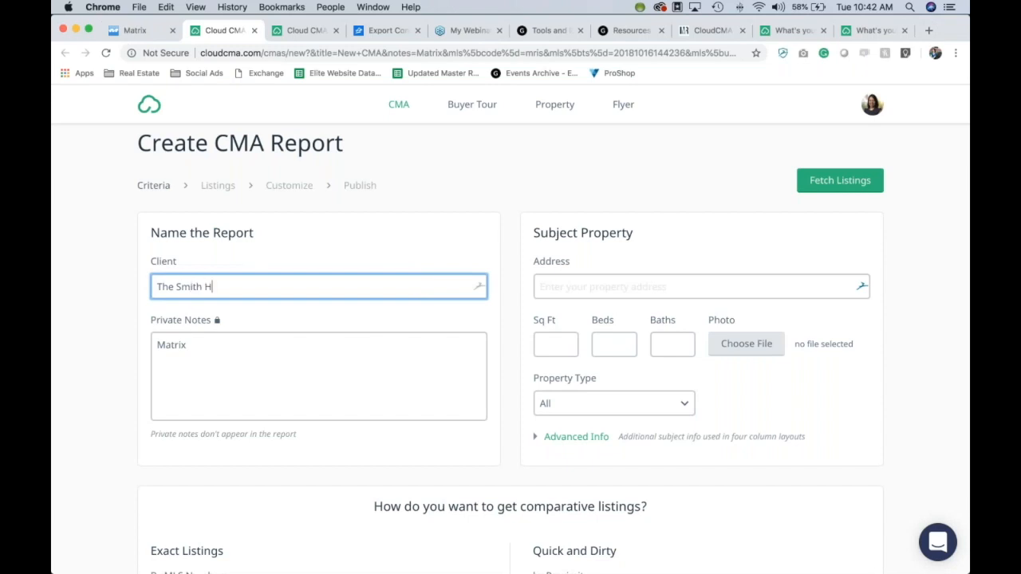
pyautogui.write('ome')
pyautogui.click(240, 350)
pyautogui.doubleClick(240, 350)
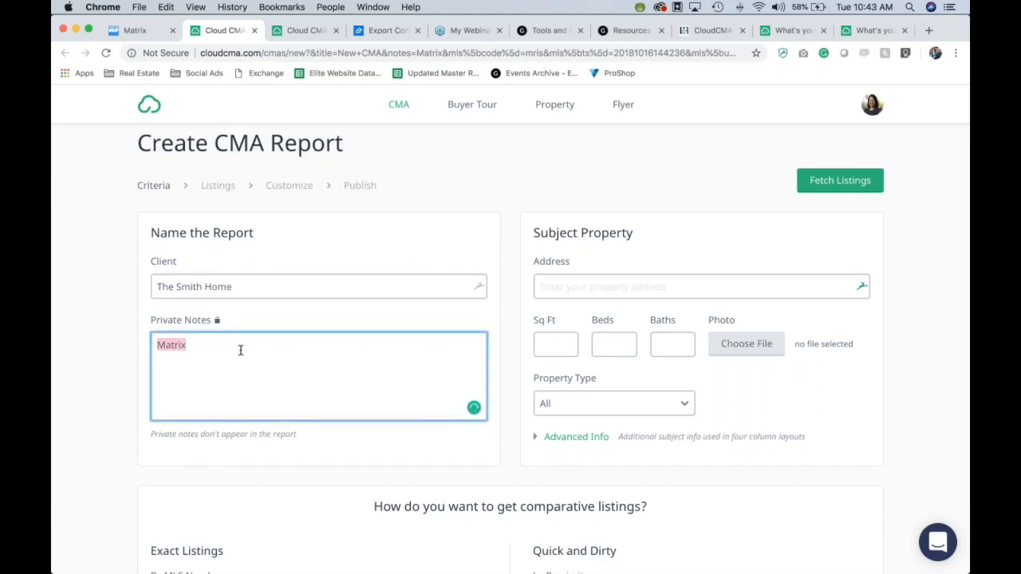
pyautogui.write('Moving in 3 months.')
pyautogui.click(556, 285)
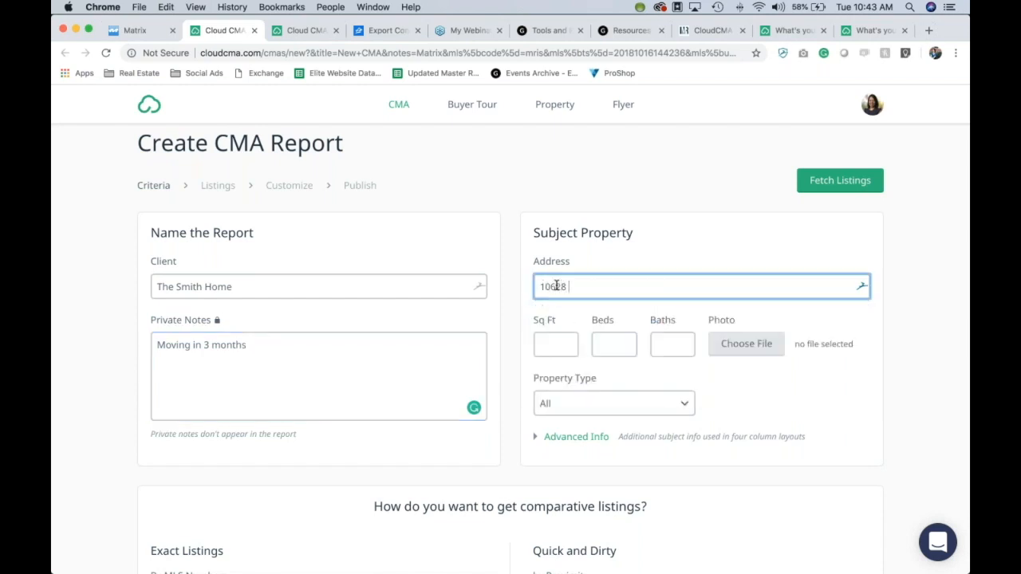
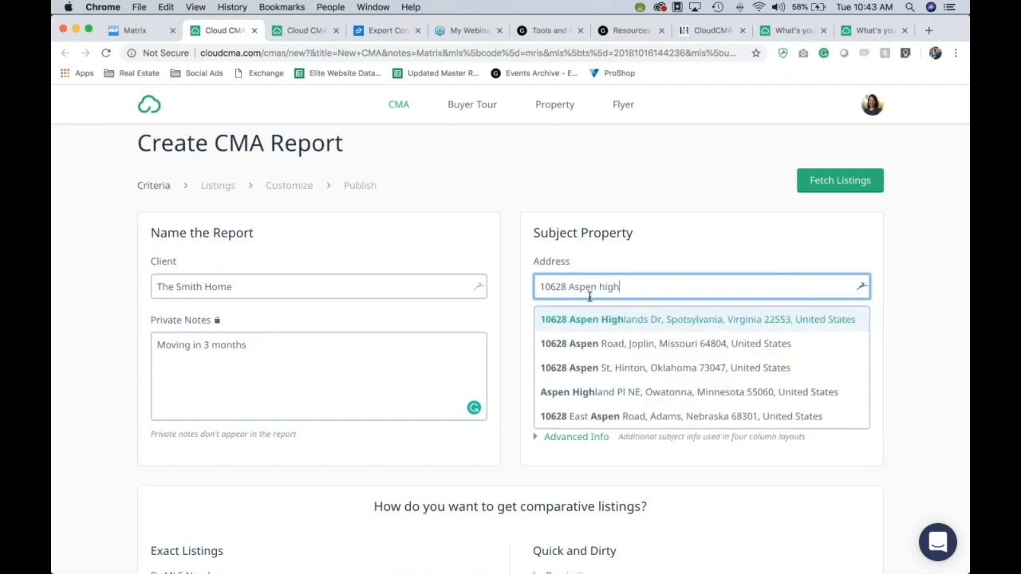
pyautogui.click(621, 320)
pyautogui.click(560, 346)
pyautogui.write('3200')
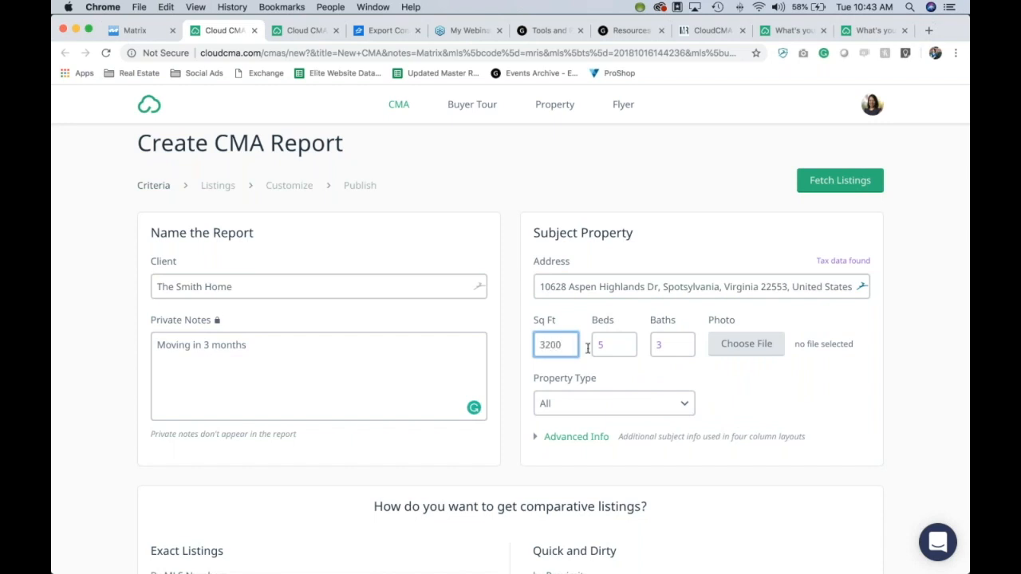
pyautogui.click(658, 406)
pyautogui.click(573, 489)
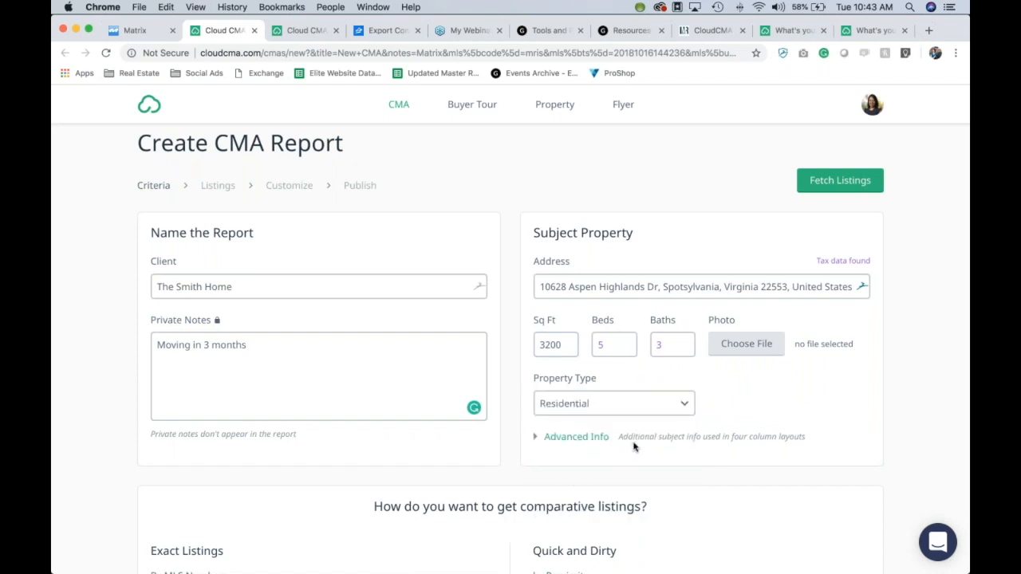
pyautogui.click(594, 440)
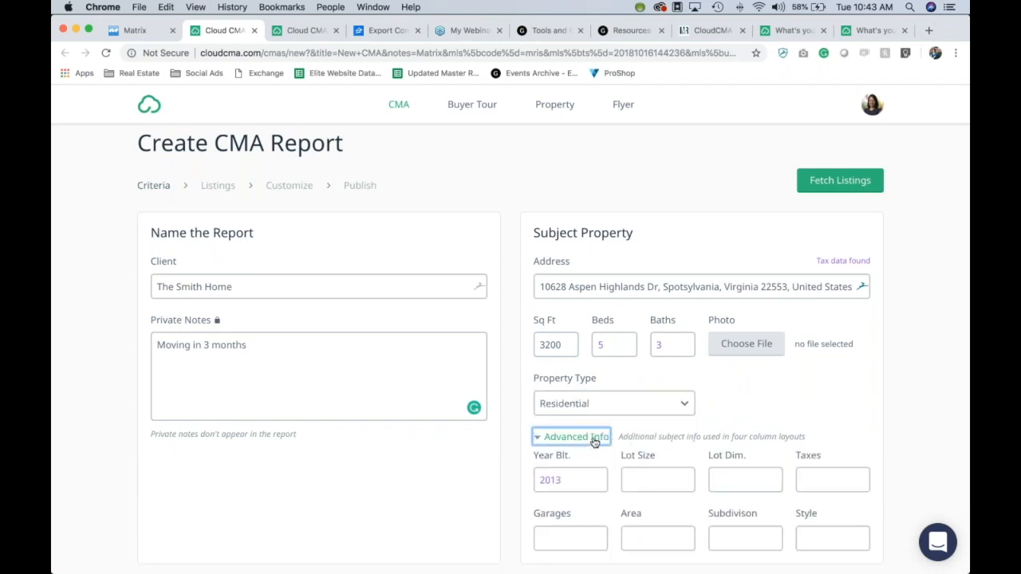
pyautogui.scroll(-1, 943, 380)
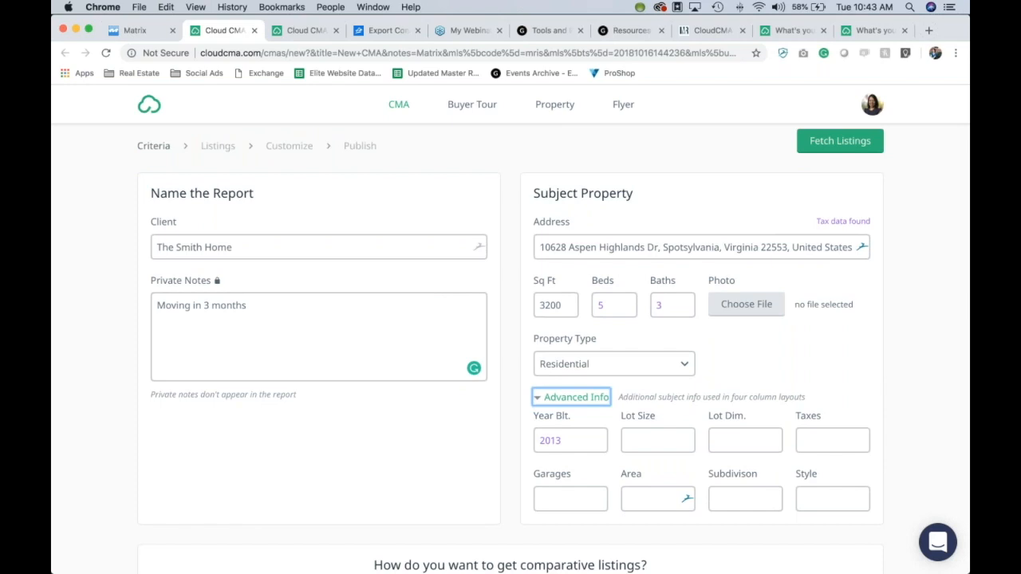
pyautogui.scroll(2, 931, 323)
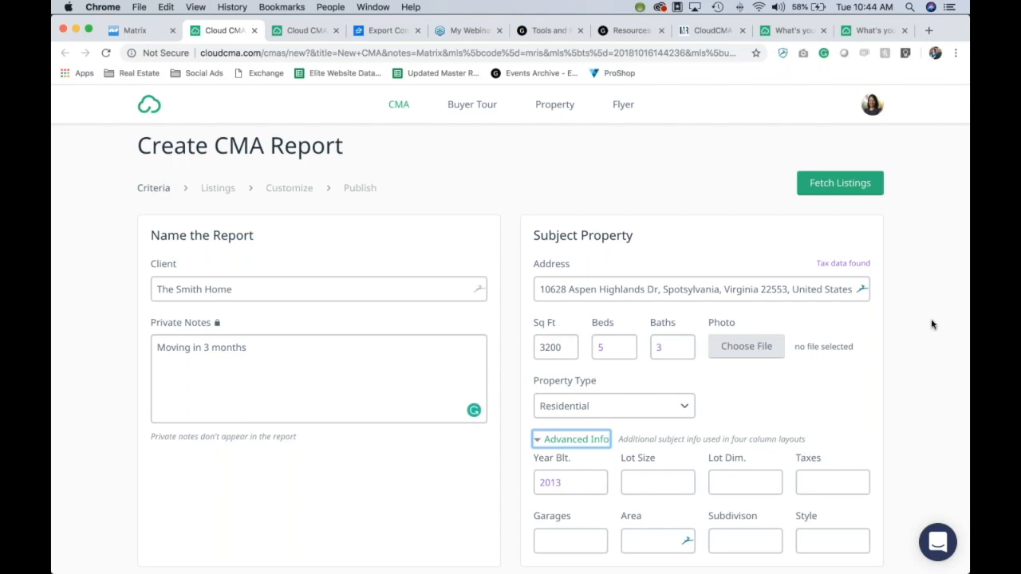
pyautogui.scroll(-2, 931, 324)
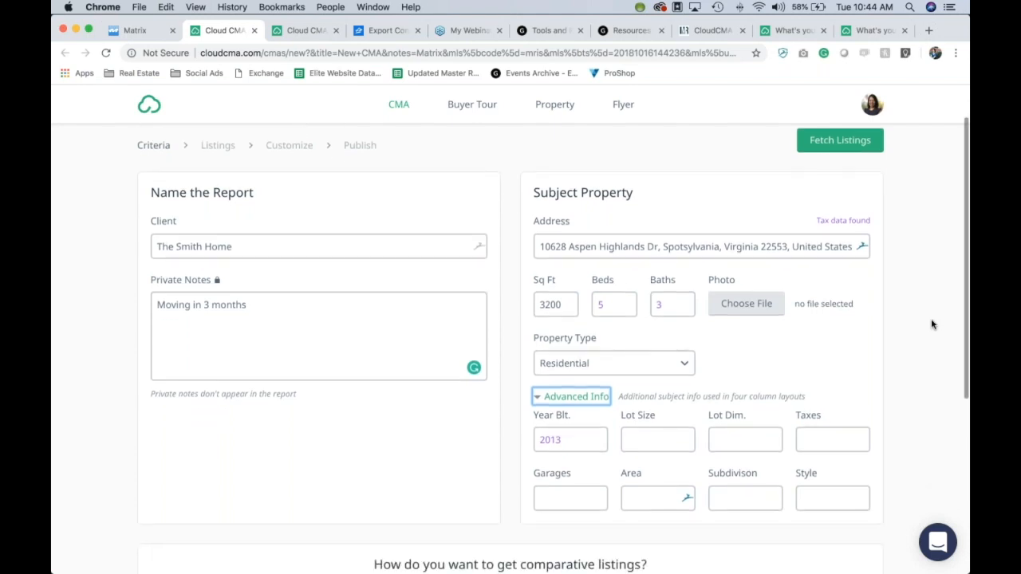
pyautogui.scroll(-1, 931, 324)
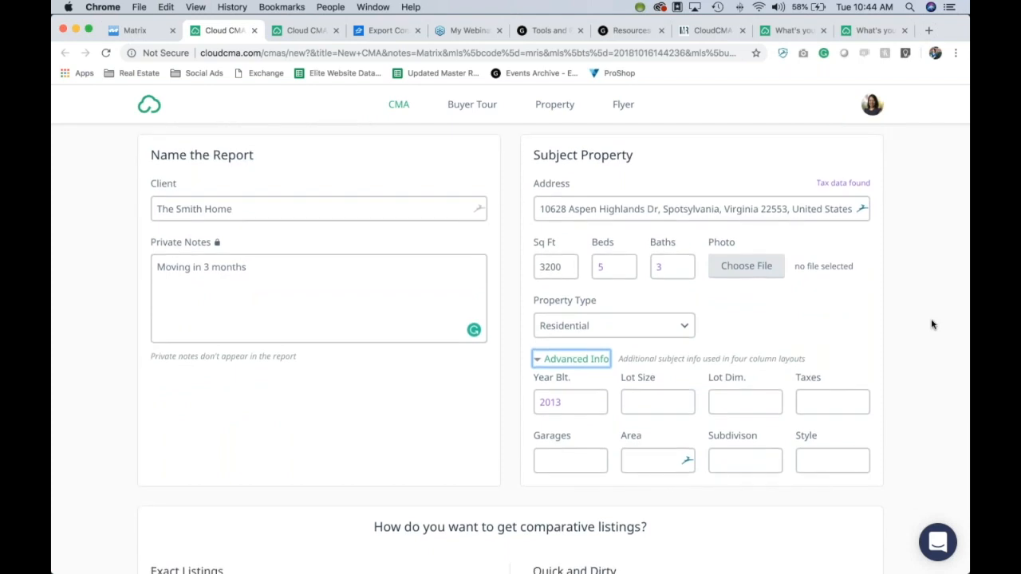
pyautogui.scroll(-2, 930, 324)
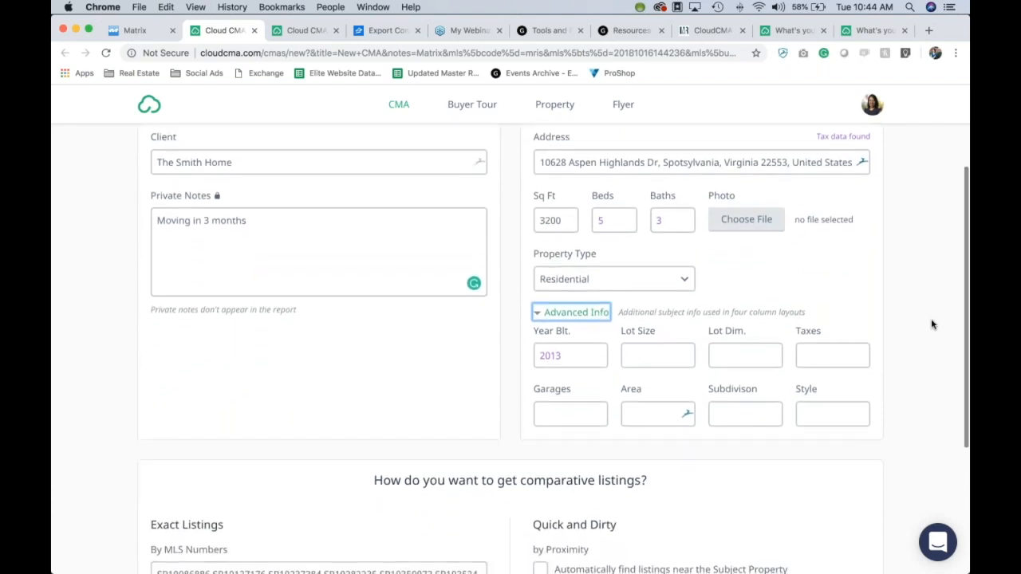
pyautogui.scroll(-1, 931, 323)
pyautogui.scroll(3, 931, 323)
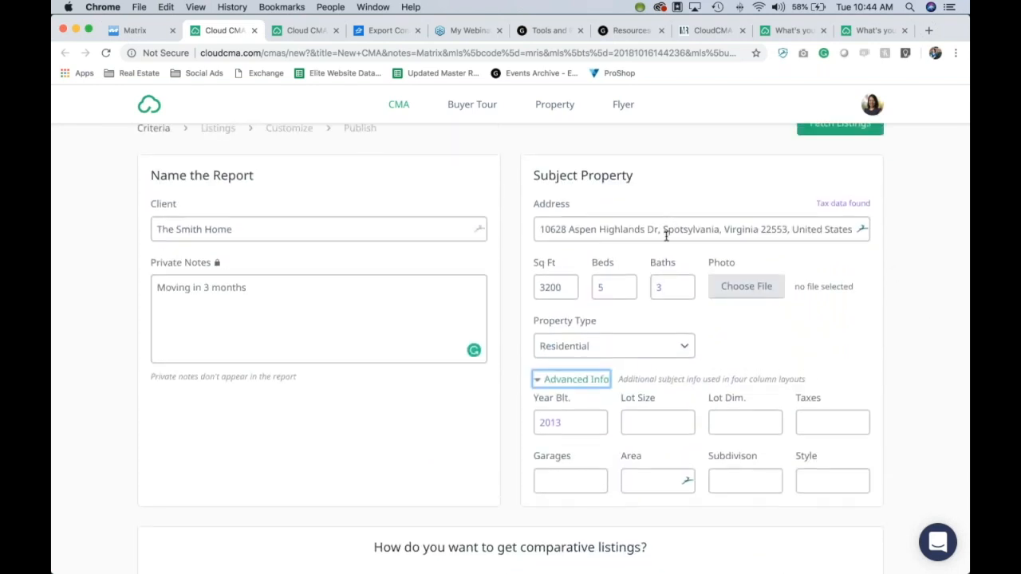
pyautogui.scroll(-1, 965, 301)
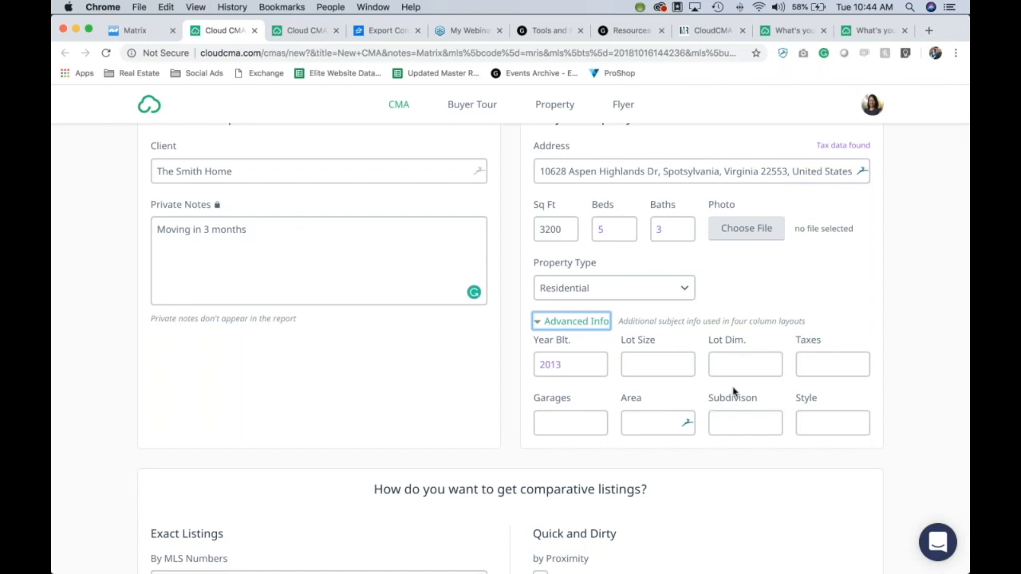
pyautogui.scroll(-2, 850, 398)
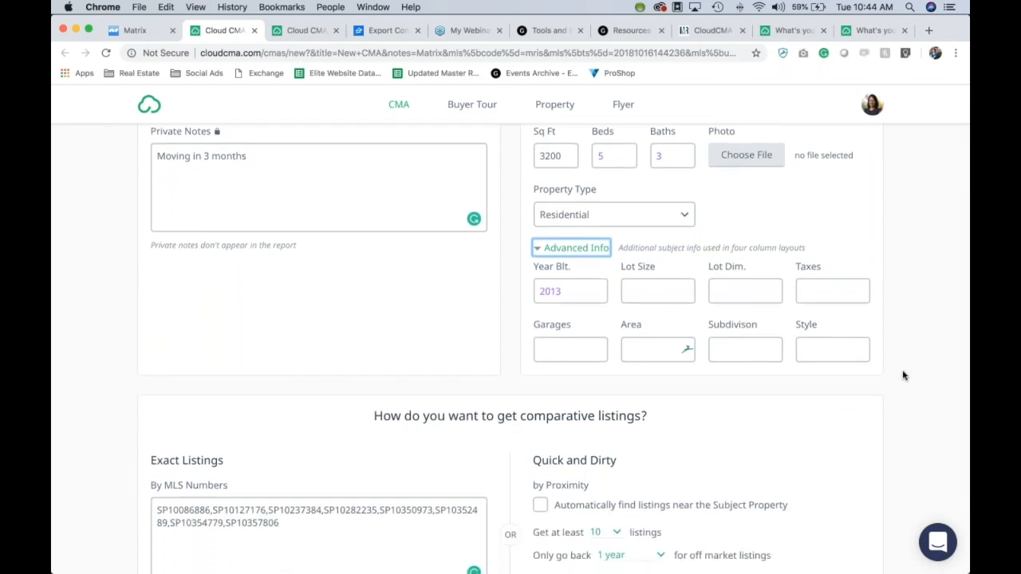
pyautogui.scroll(-1, 903, 375)
pyautogui.scroll(3, 903, 375)
pyautogui.scroll(-4, 903, 376)
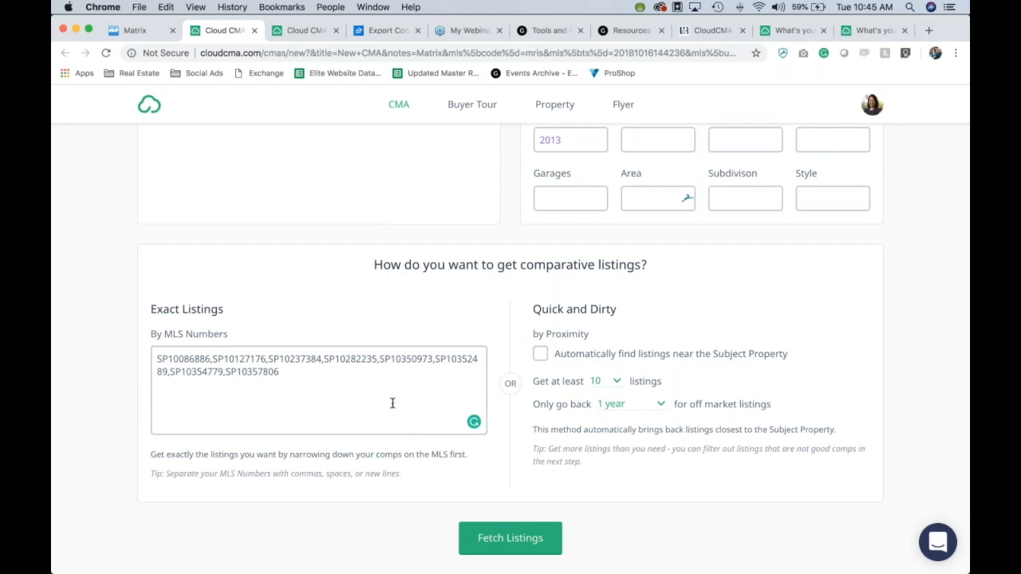
pyautogui.click(537, 541)
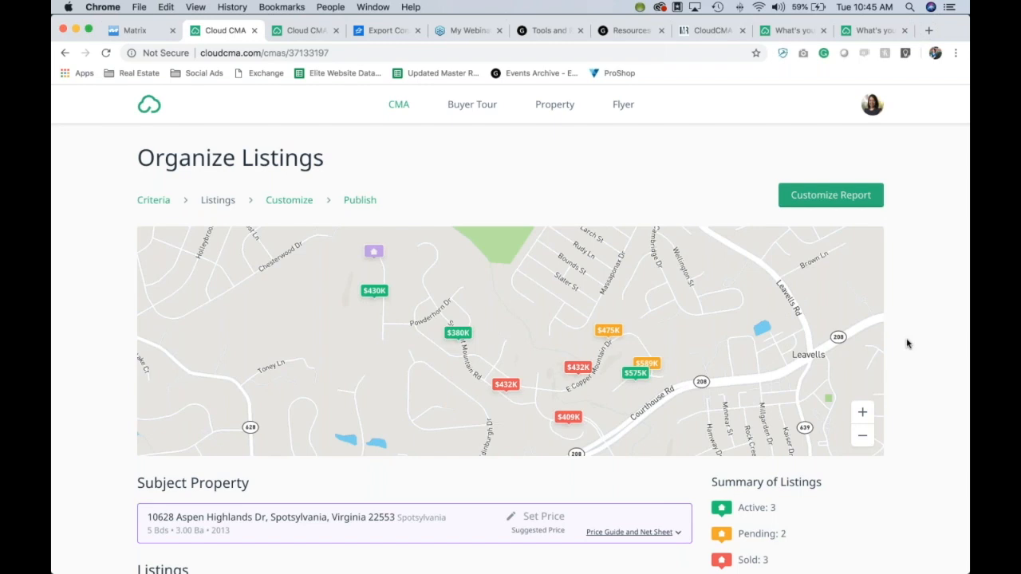
pyautogui.scroll(-1, 921, 302)
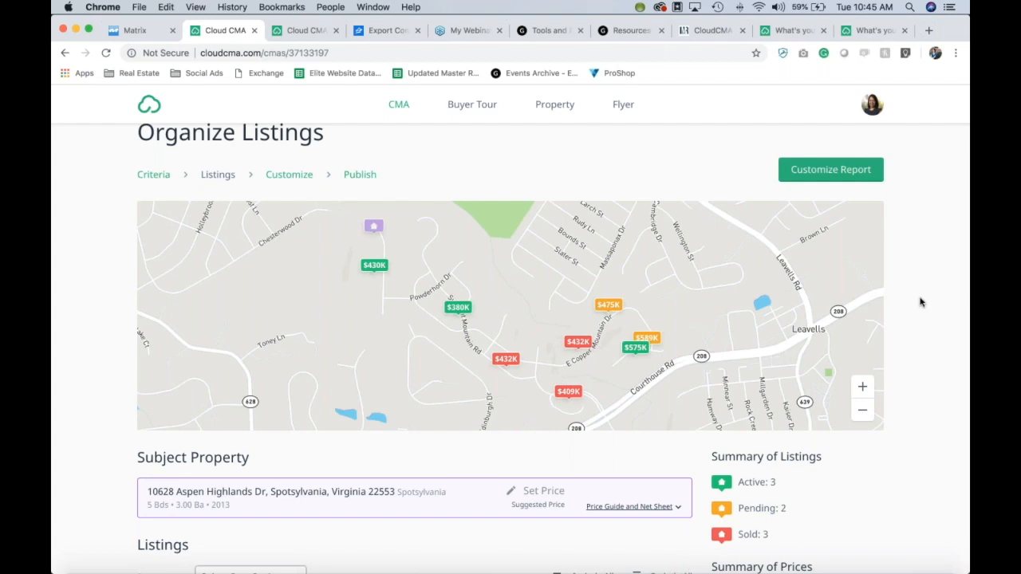
pyautogui.scroll(-2, 921, 302)
pyautogui.scroll(2, 921, 302)
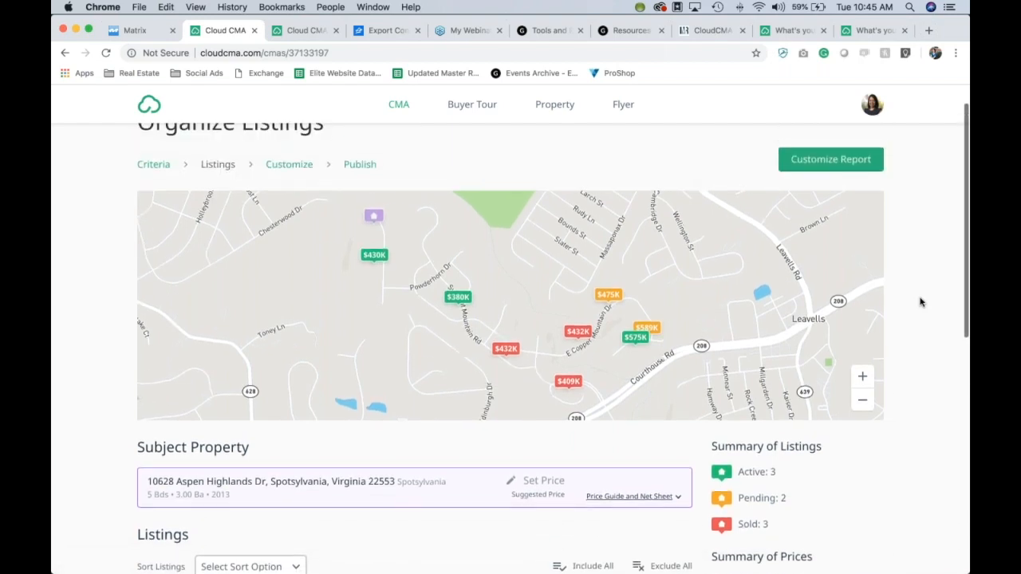
pyautogui.click(456, 301)
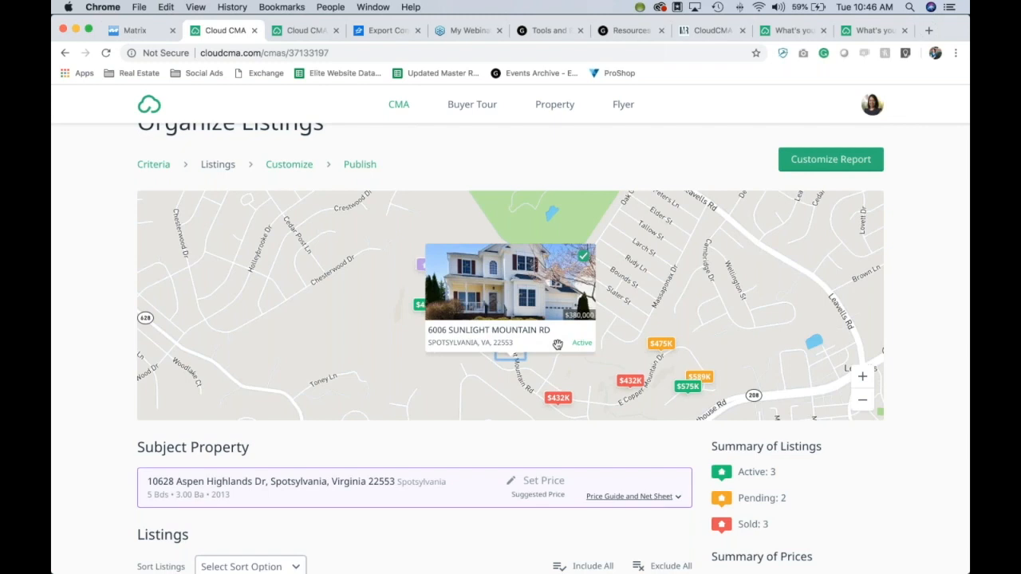
pyautogui.click(557, 398)
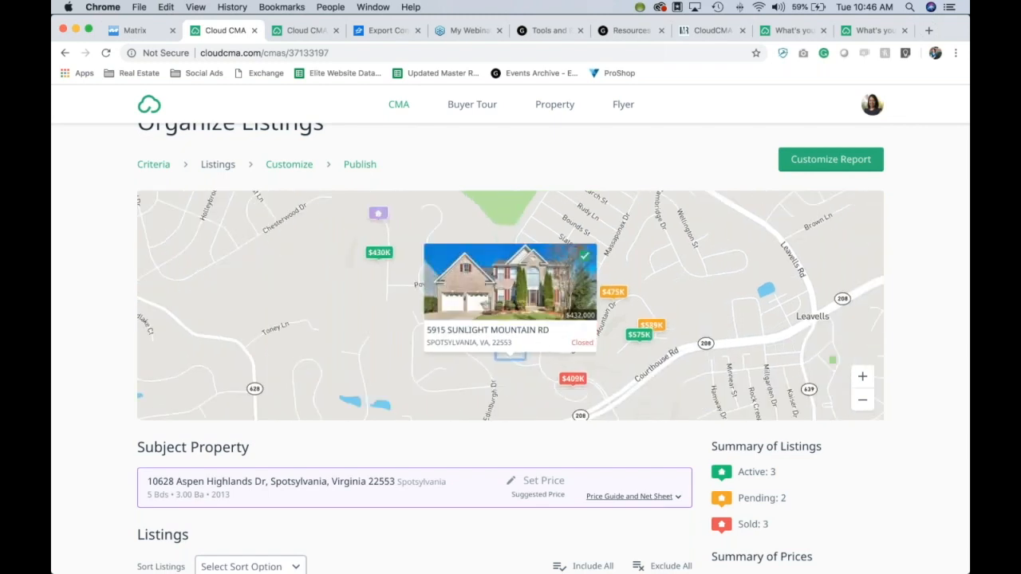
pyautogui.scroll(-5, 899, 345)
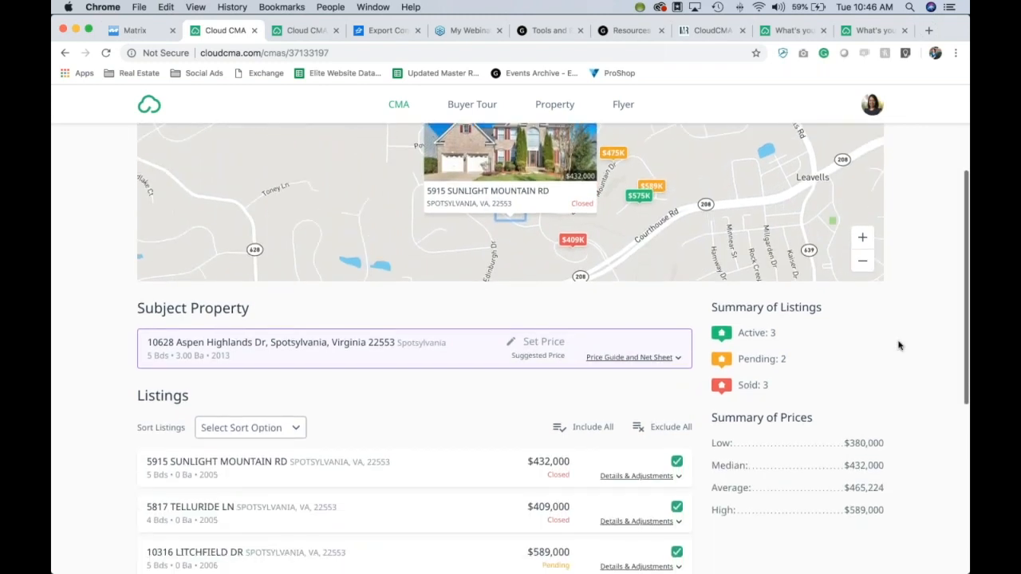
pyautogui.scroll(-2, 936, 337)
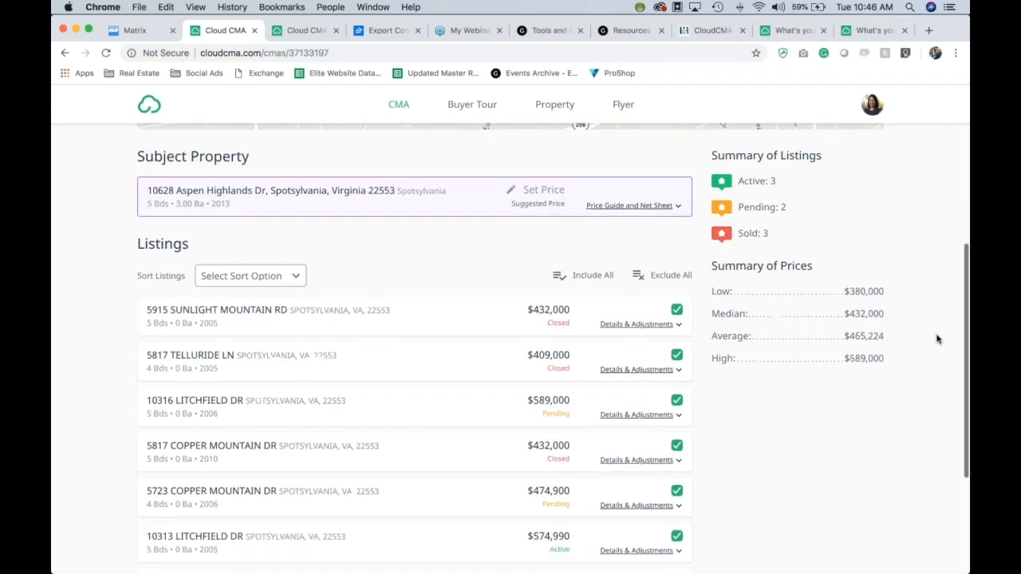
pyautogui.scroll(-1, 936, 338)
pyautogui.scroll(2, 937, 338)
pyautogui.scroll(-3, 936, 338)
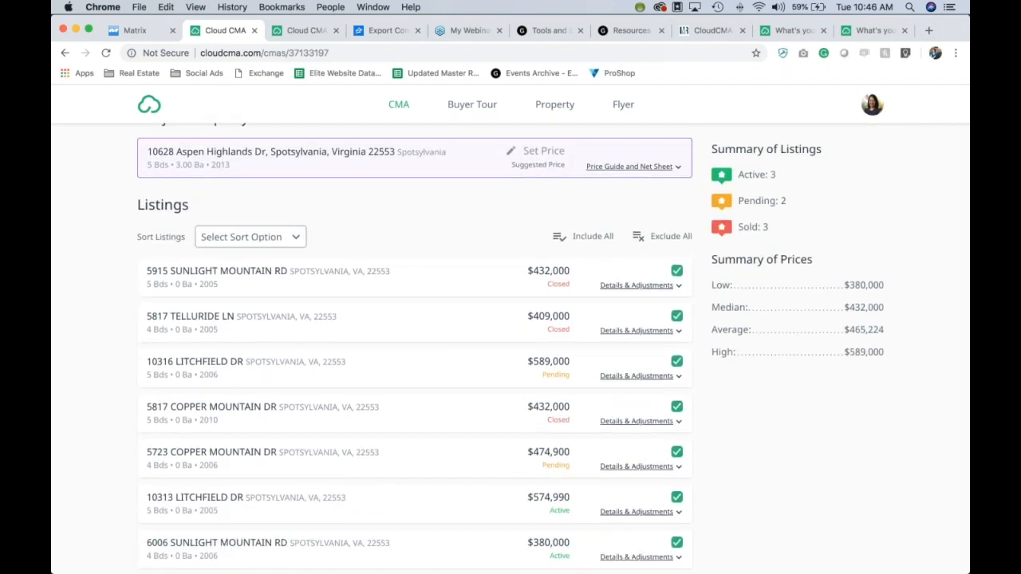
pyautogui.click(676, 363)
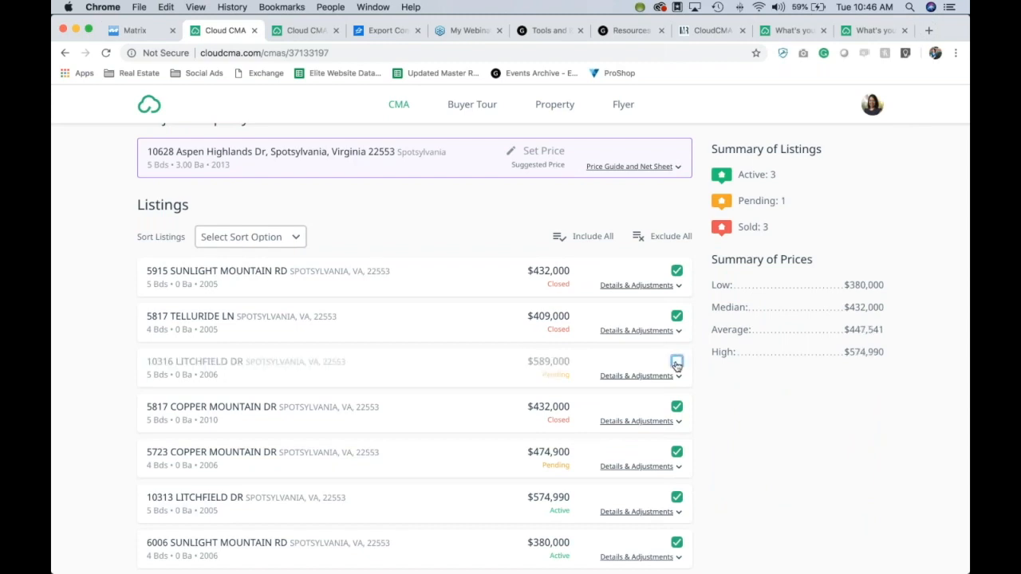
pyautogui.click(676, 362)
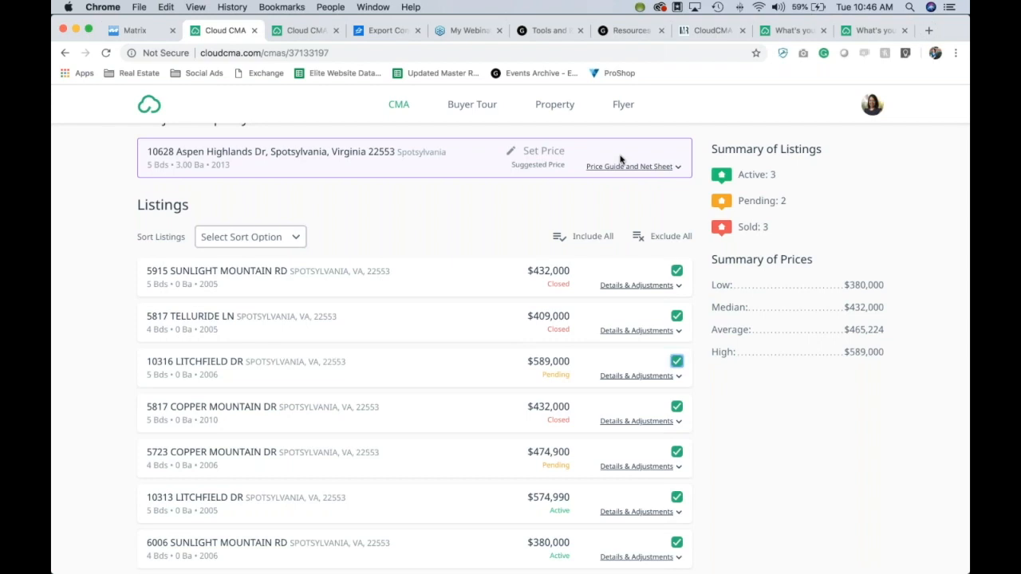
# Step: Set the suggested price range to 420000 - 460000
pyautogui.click(554, 153)
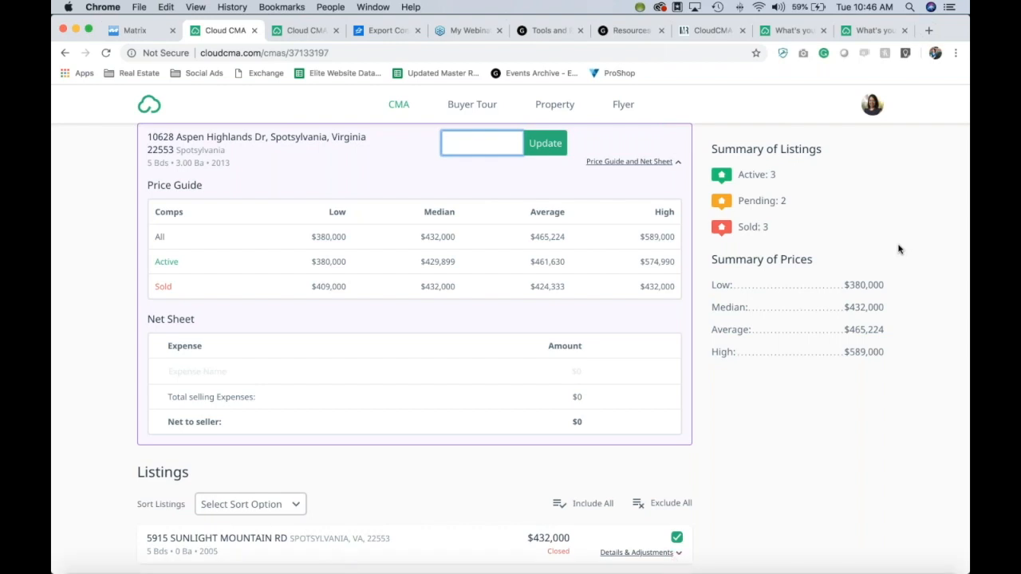
pyautogui.write('420000 - 460000')
pyautogui.scroll(-1, 342, 352)
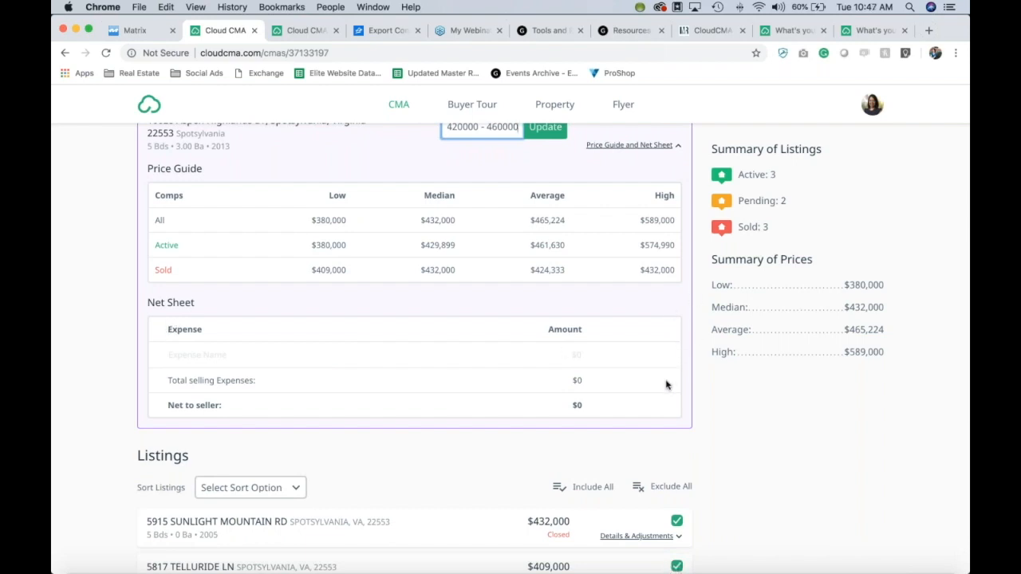
# Step: Add a Commission expense of 30000 to the Net Sheet and save it
pyautogui.click(509, 353)
pyautogui.click(398, 358)
pyautogui.write('COmmis')
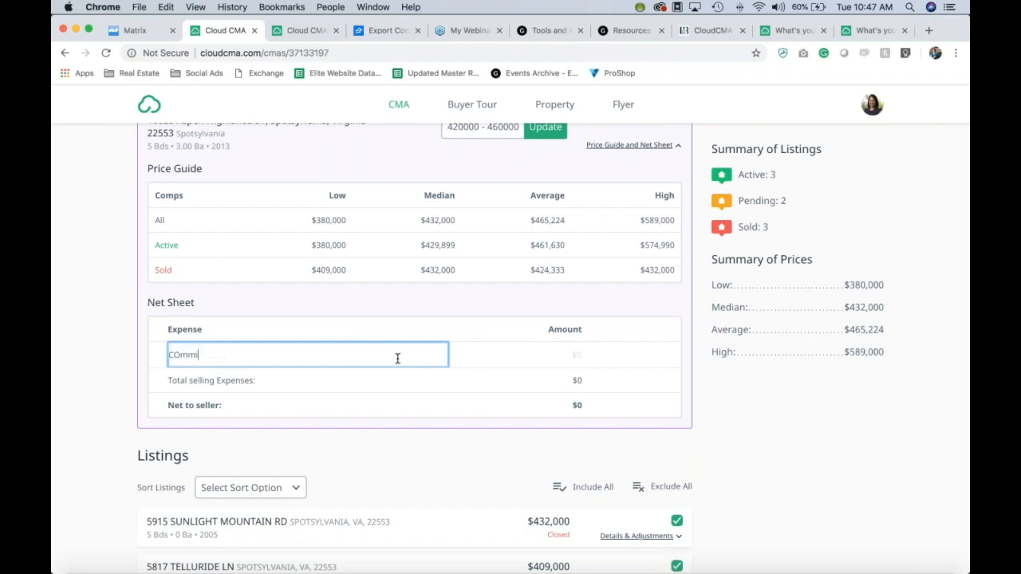
pyautogui.press('BackSpace')
pyautogui.press('BackSpace')
pyautogui.press('BackSpace')
pyautogui.press('BackSpace')
pyautogui.press('BackSpace')
pyautogui.write('Ommi')
pyautogui.press('BackSpace')
pyautogui.press('BackSpace')
pyautogui.press('BackSpace')
pyautogui.press('BackSpace')
pyautogui.press('BackSpace')
pyautogui.write('Commision')
pyautogui.press('BackSpace')
pyautogui.press('BackSpace')
pyautogui.press('BackSpace')
pyautogui.write('sion')
pyautogui.click(559, 348)
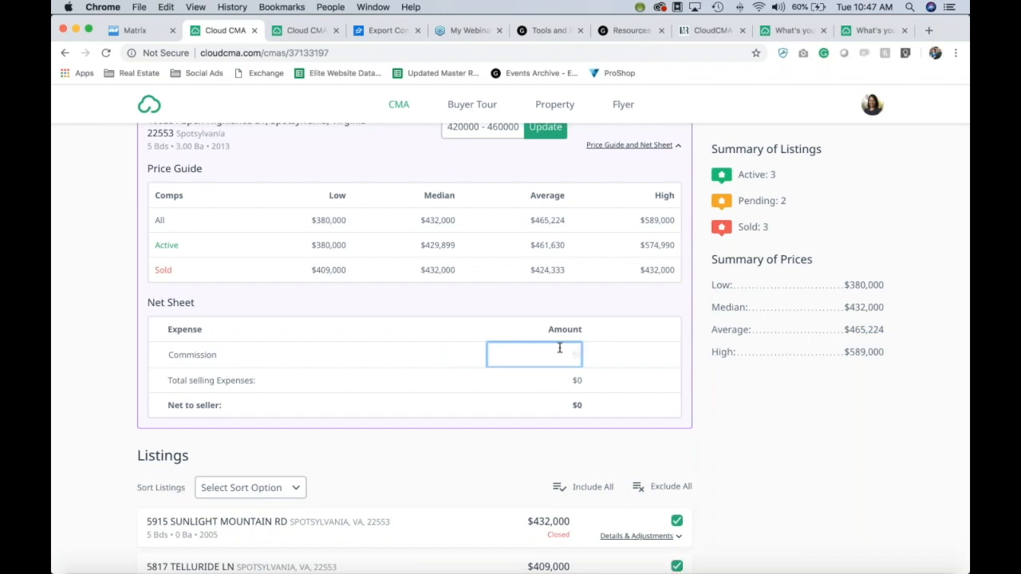
pyautogui.write('300000')
pyautogui.click(652, 355)
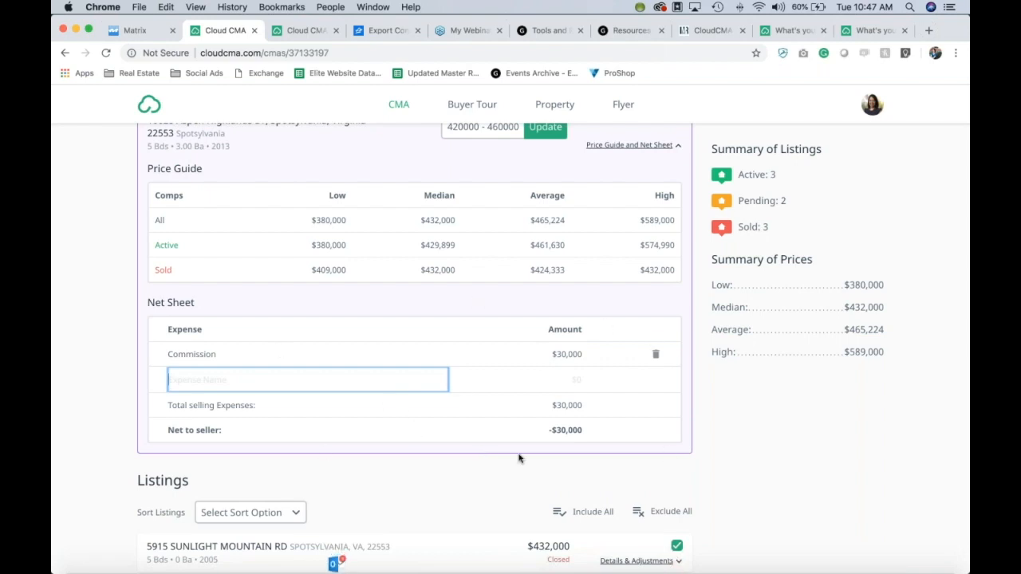
pyautogui.scroll(1, 726, 447)
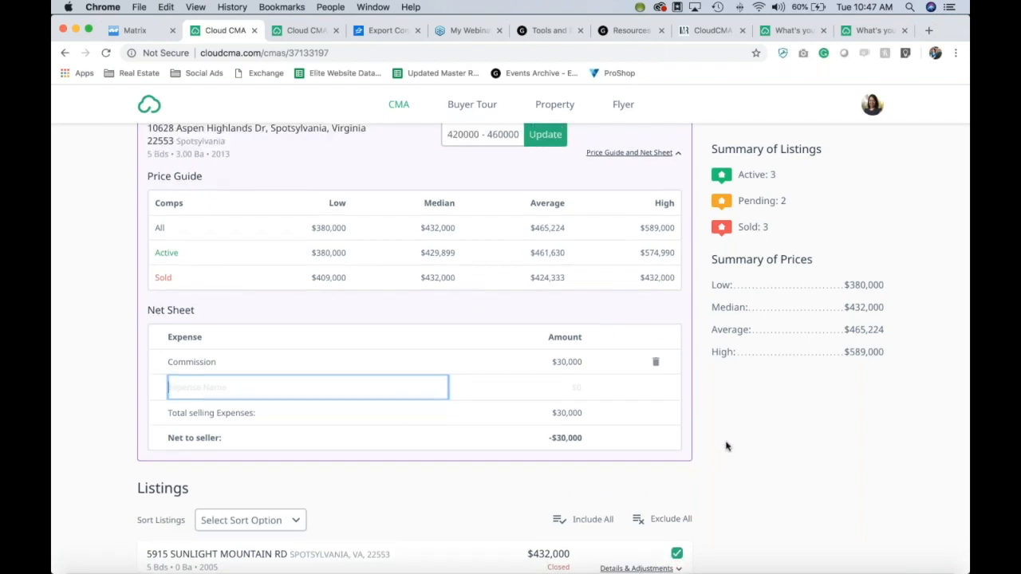
pyautogui.scroll(2, 727, 446)
pyautogui.click(652, 238)
pyautogui.scroll(-1, 652, 238)
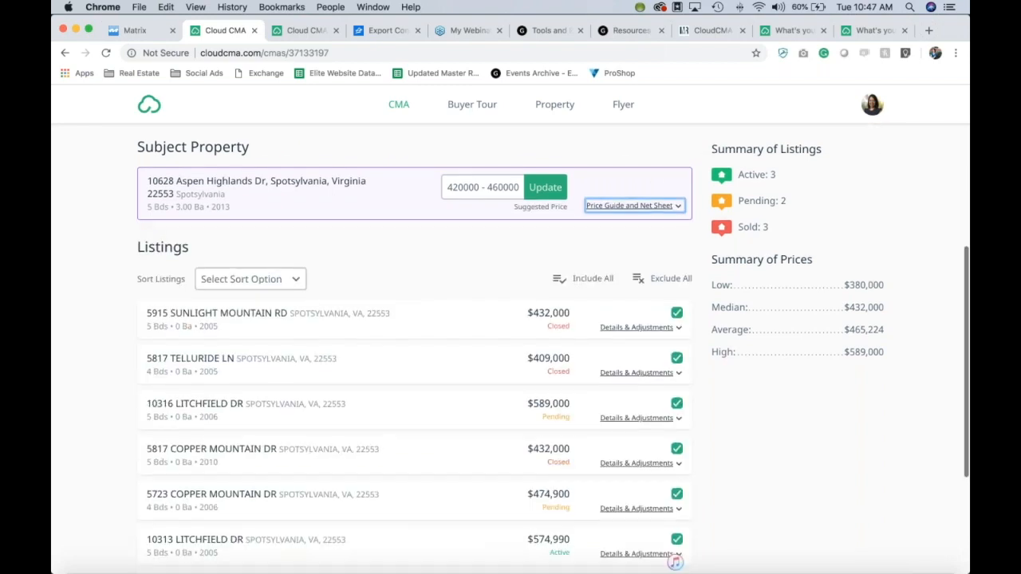
pyautogui.scroll(-3, 414, 343)
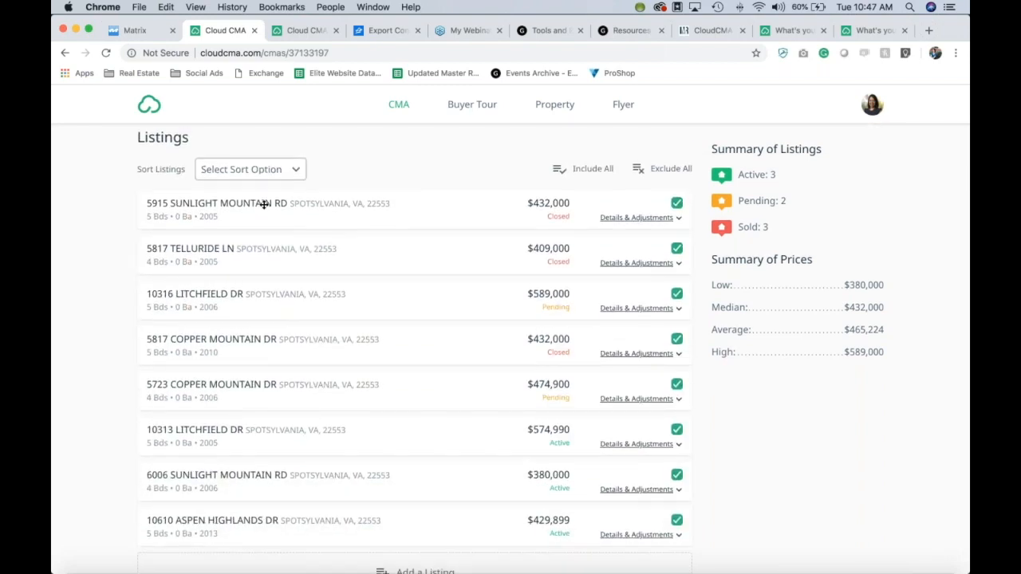
pyautogui.moveTo(292, 249); pyautogui.dragTo(288, 290)
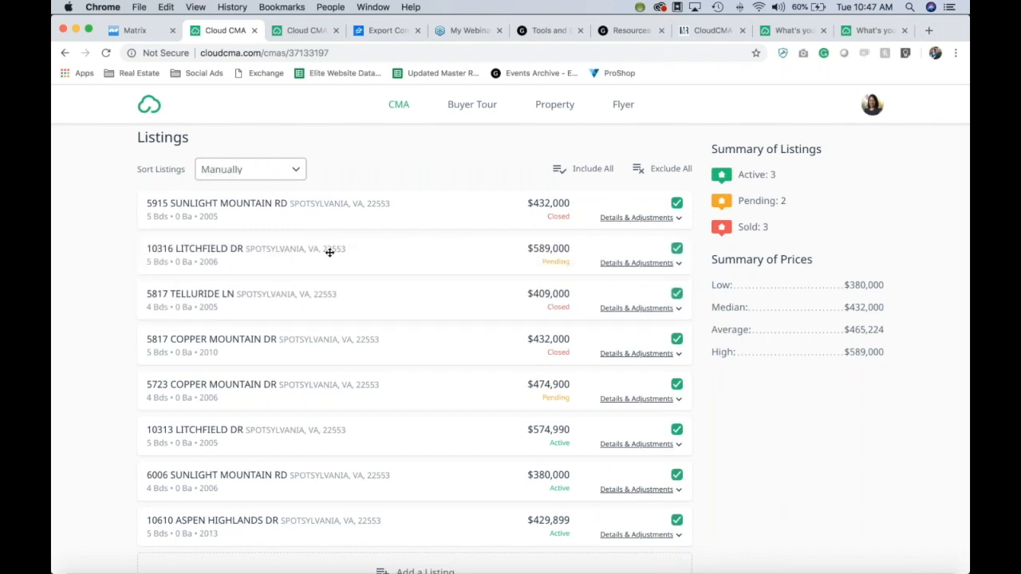
pyautogui.moveTo(329, 252); pyautogui.dragTo(369, 355)
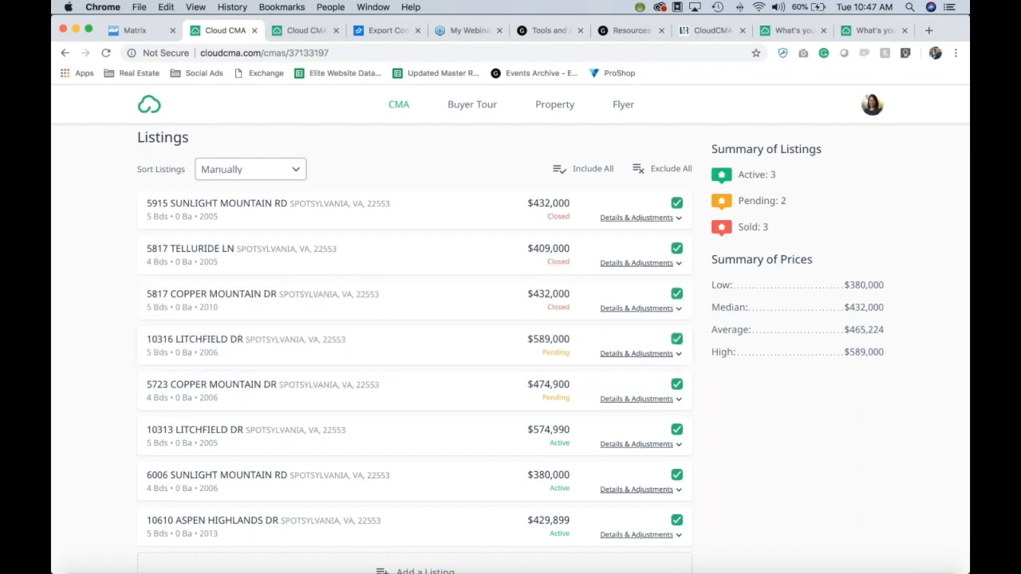
pyautogui.scroll(-2, 435, 438)
pyautogui.scroll(5, 435, 437)
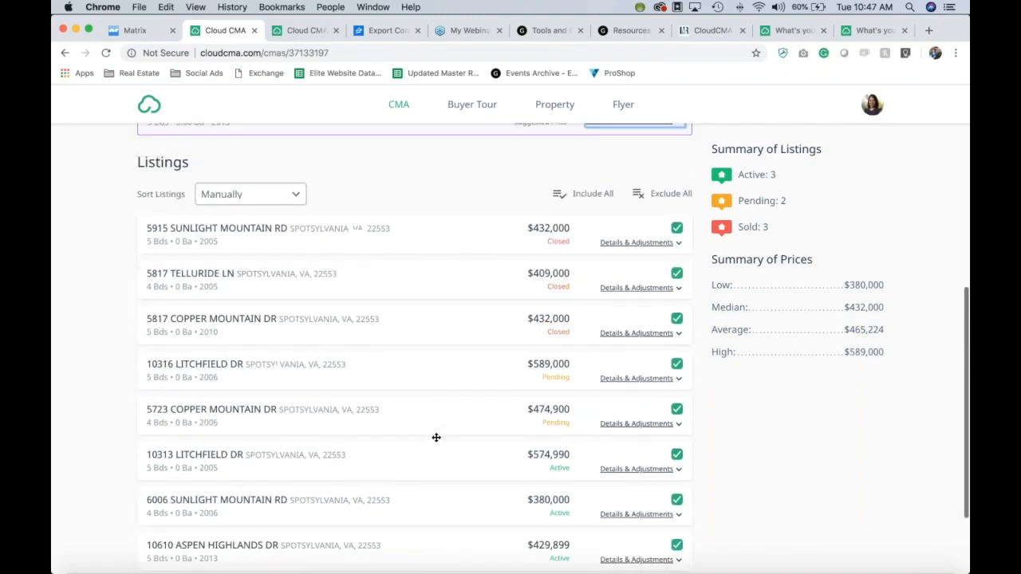
pyautogui.scroll(-5, 436, 437)
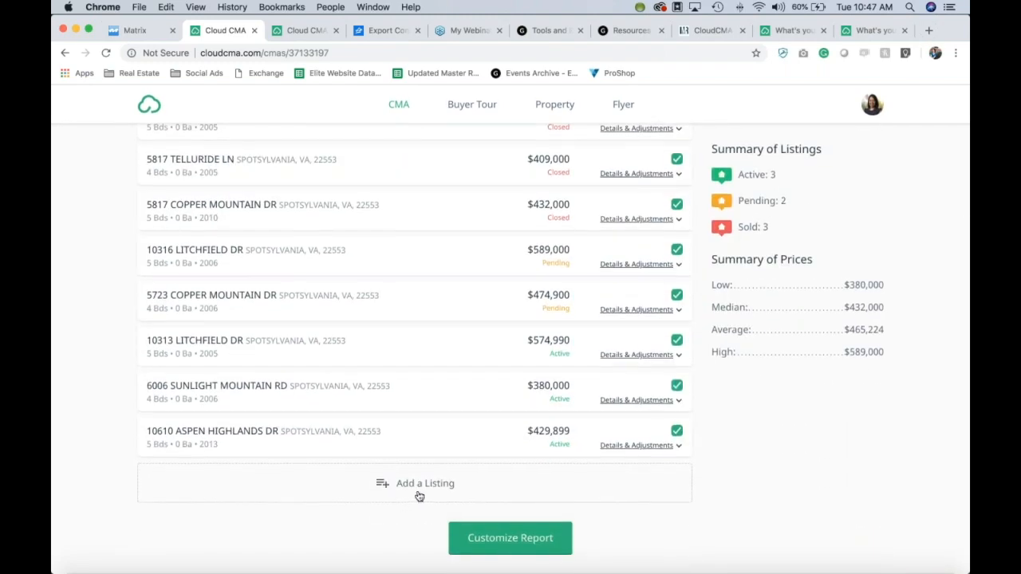
pyautogui.scroll(5, 770, 470)
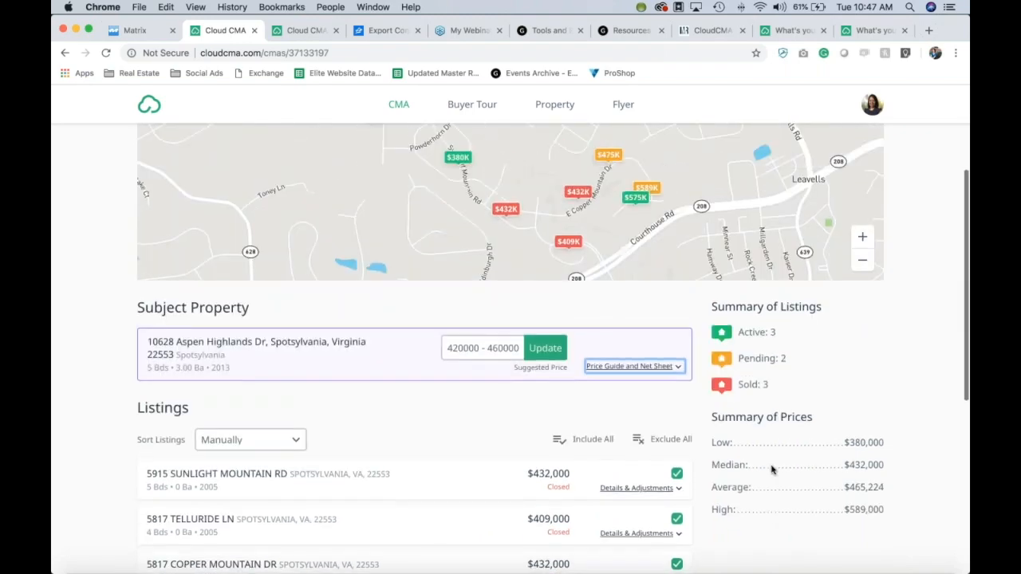
pyautogui.scroll(-2, 770, 469)
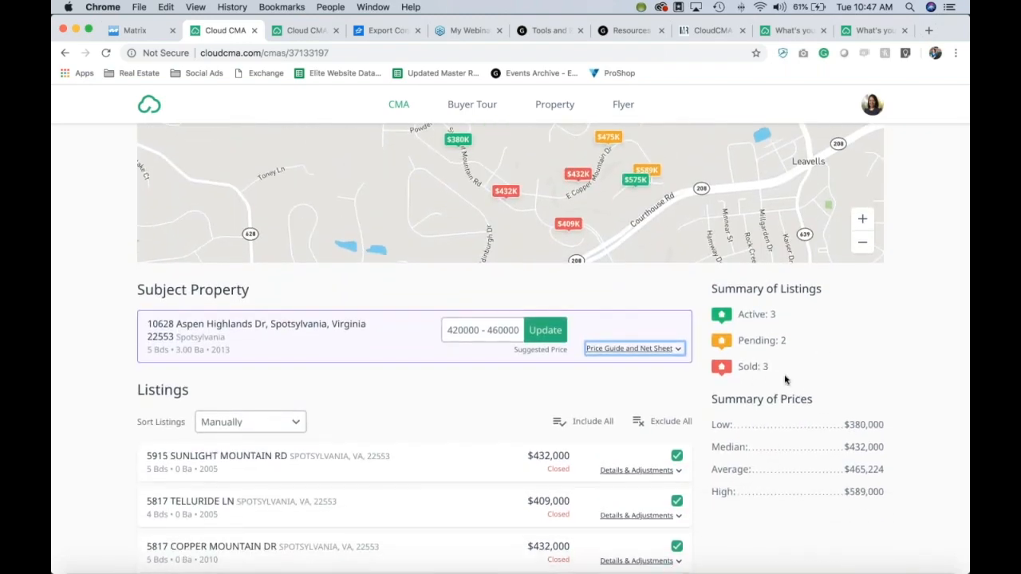
pyautogui.scroll(-5, 946, 358)
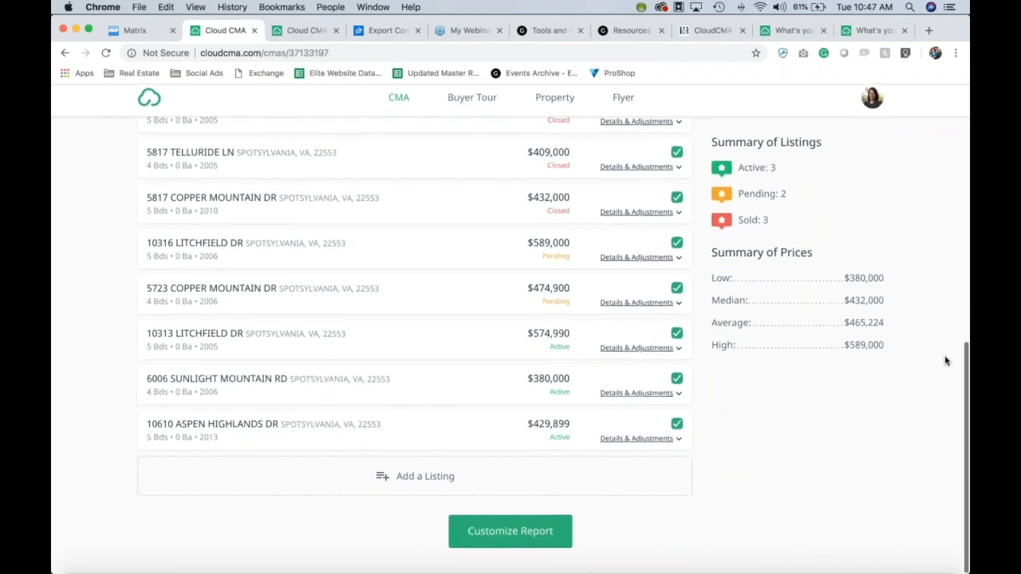
# Step: Proceed to the Customize CMA Report step using the Customize Report button
pyautogui.click(511, 538)
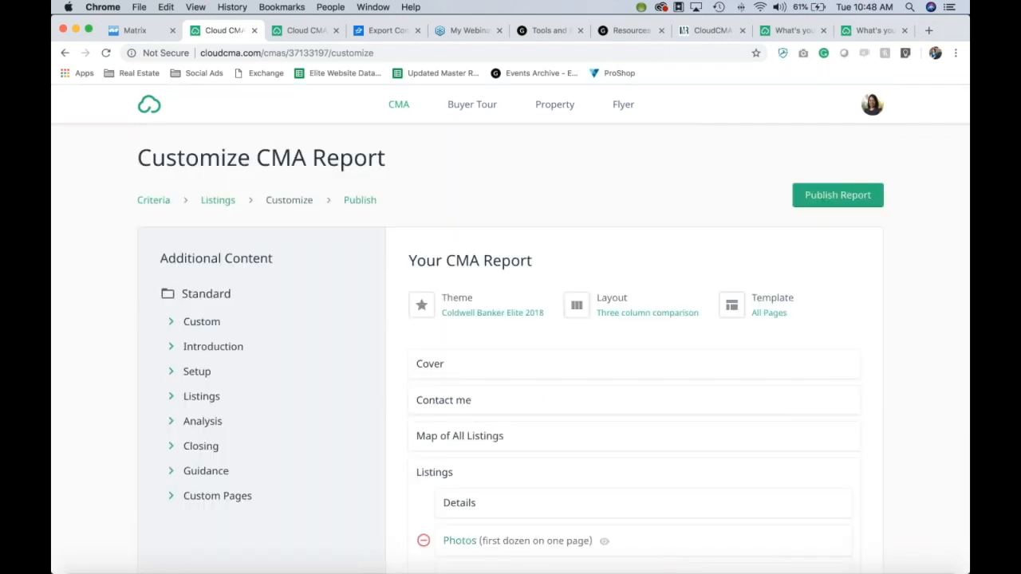
pyautogui.scroll(-2, 958, 296)
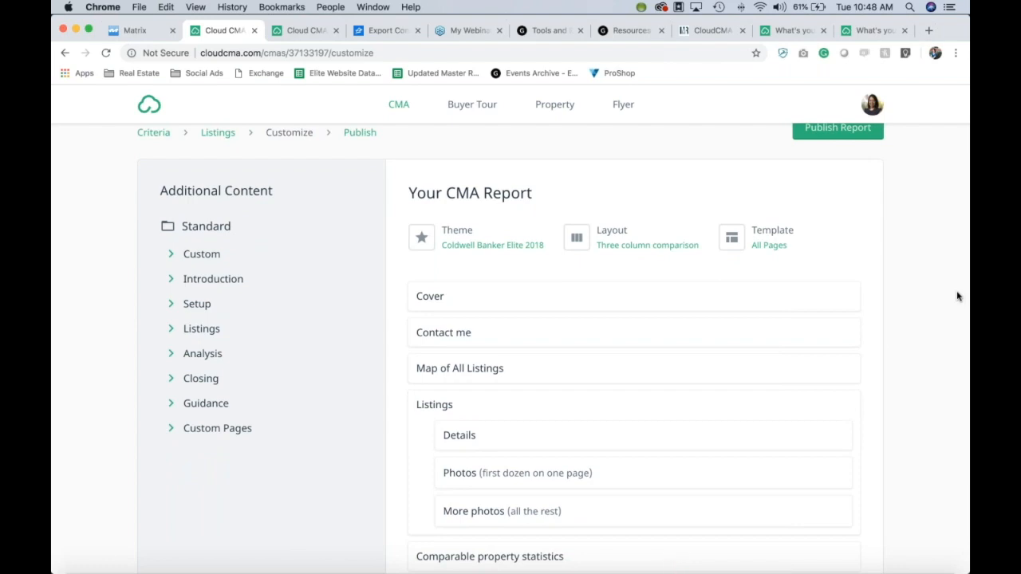
# Step: Reapply the Coldwell Banker Elite 2018 theme from the Theme card's Choose Theme dropdown
pyautogui.scroll(-1, 958, 296)
pyautogui.click(430, 201)
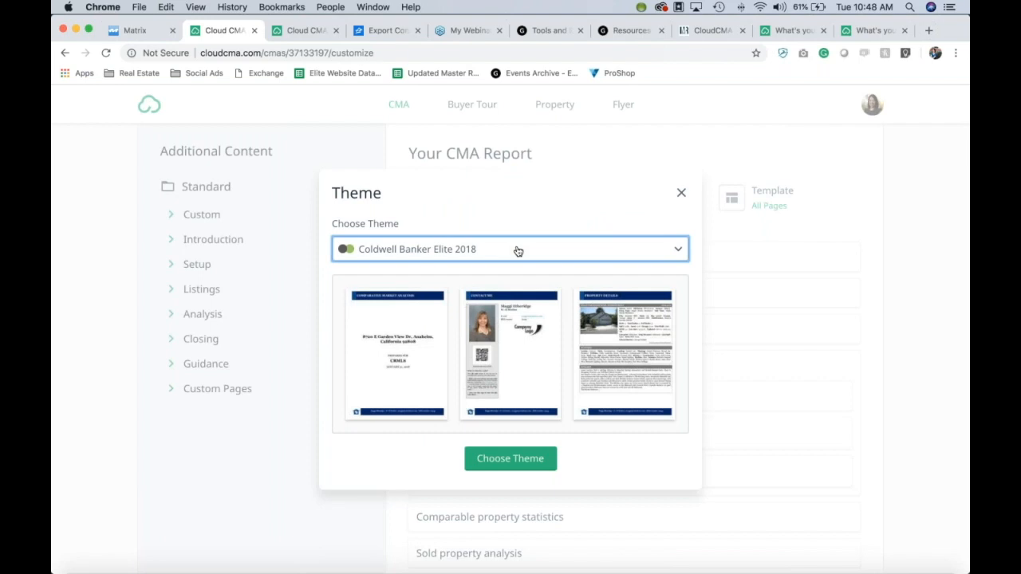
pyautogui.click(518, 252)
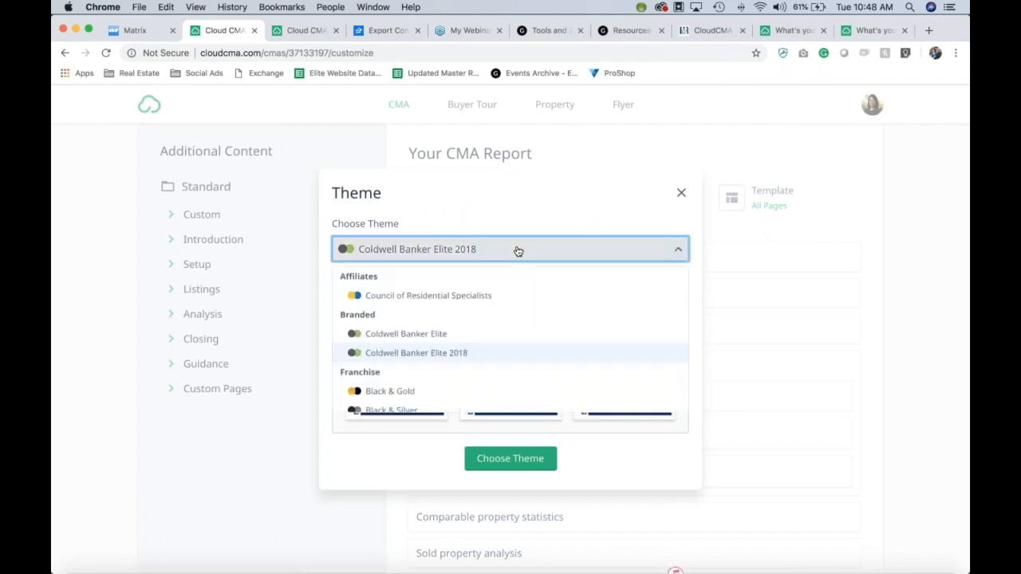
pyautogui.click(497, 355)
pyautogui.click(536, 460)
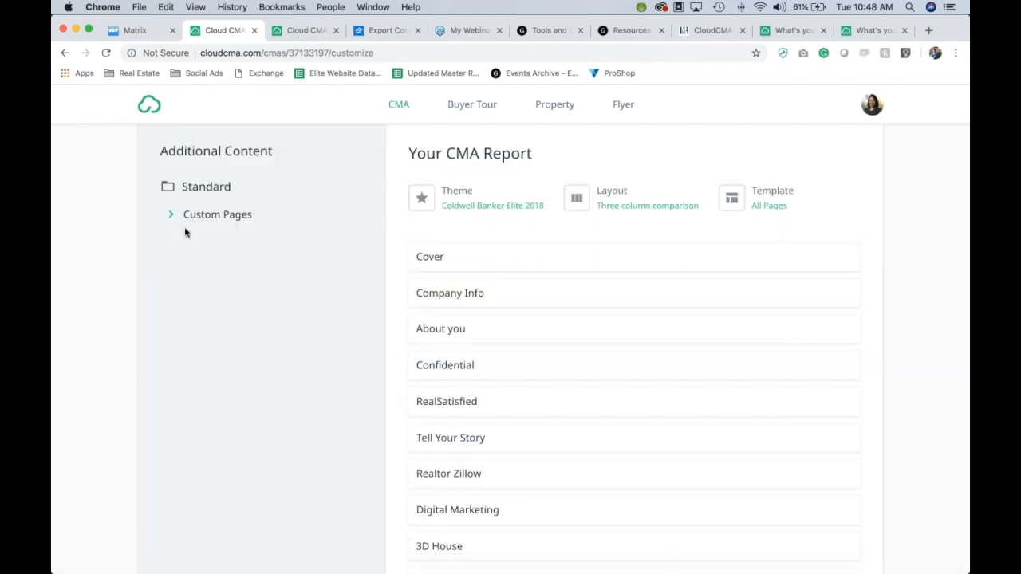
# Step: Remove CMAs vs Appraisals, short sale, Negotiating with Buyers, tough market, testimonials, How CMAs can vary and Features that sell pages
pyautogui.click(173, 217)
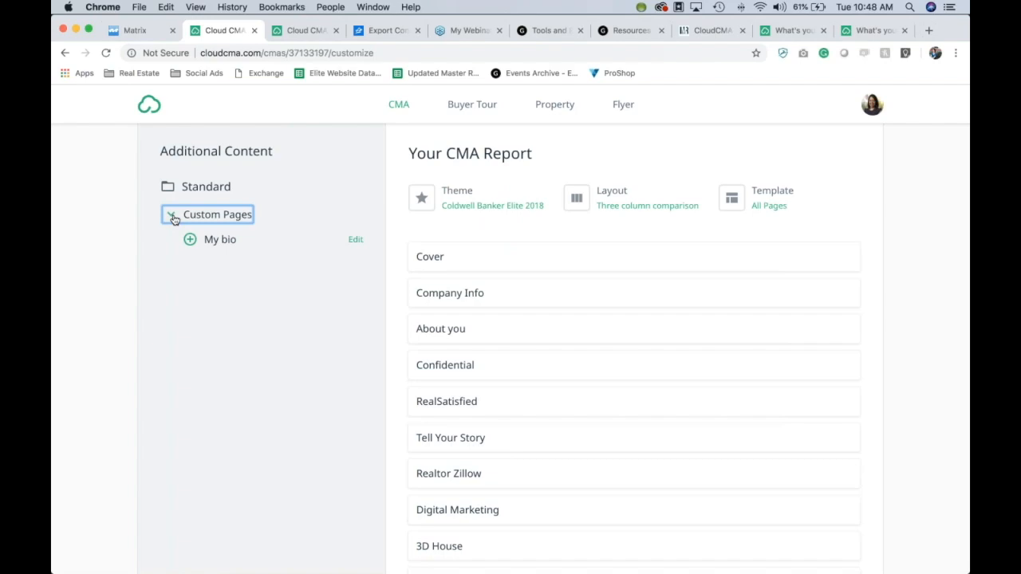
pyautogui.scroll(-20, 396, 328)
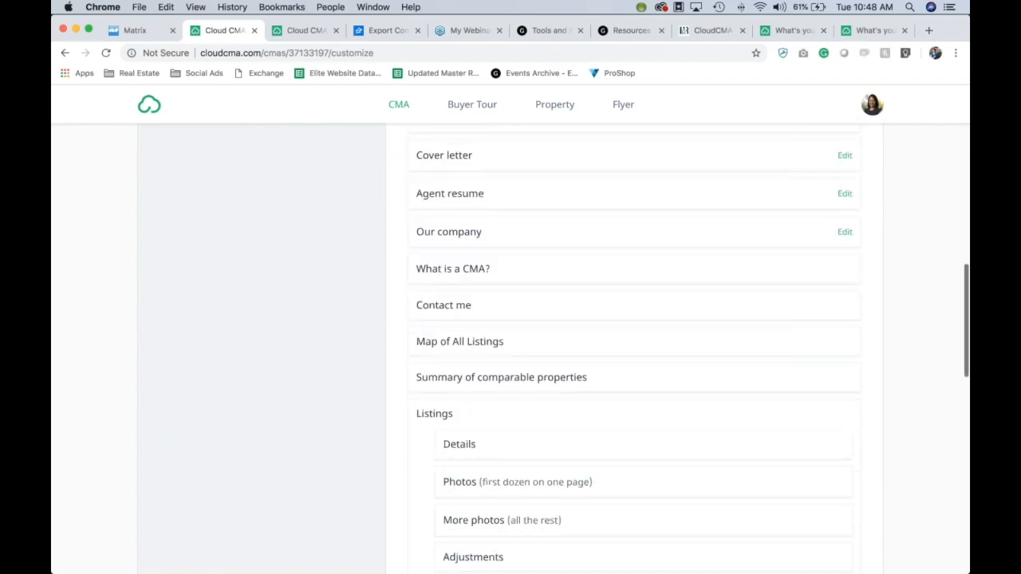
pyautogui.scroll(-5, 396, 354)
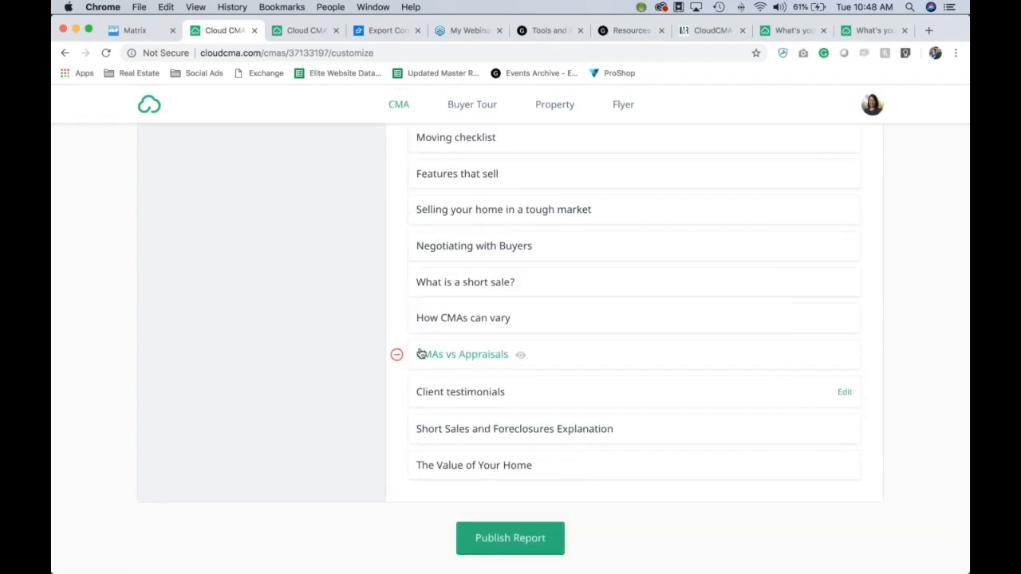
pyautogui.click(396, 356)
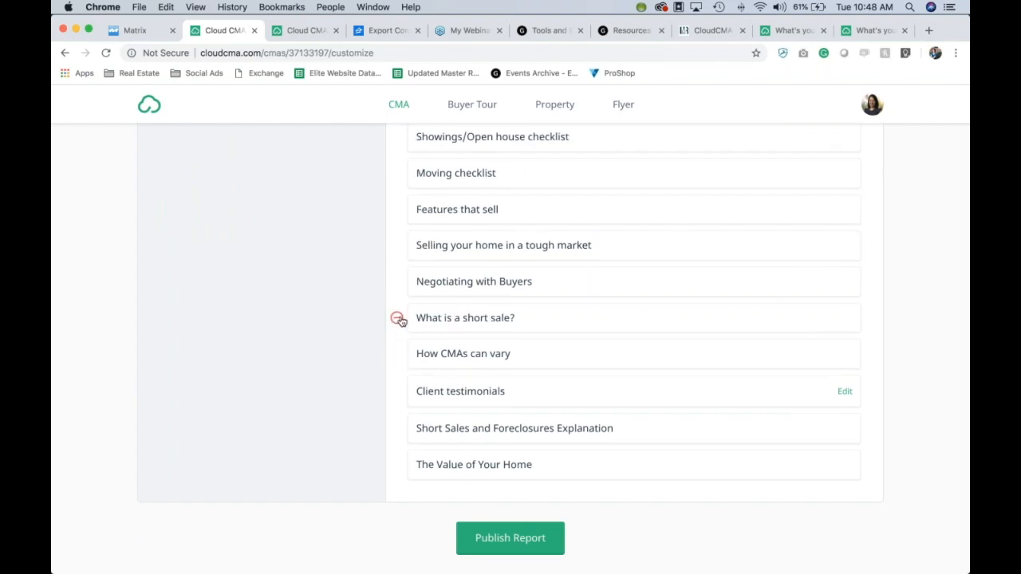
pyautogui.click(398, 319)
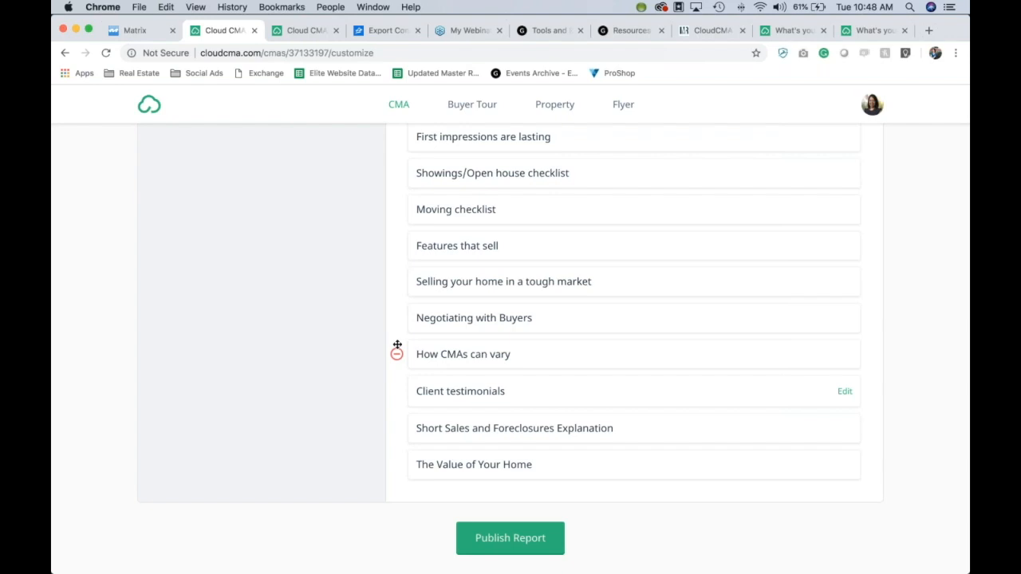
pyautogui.click(397, 319)
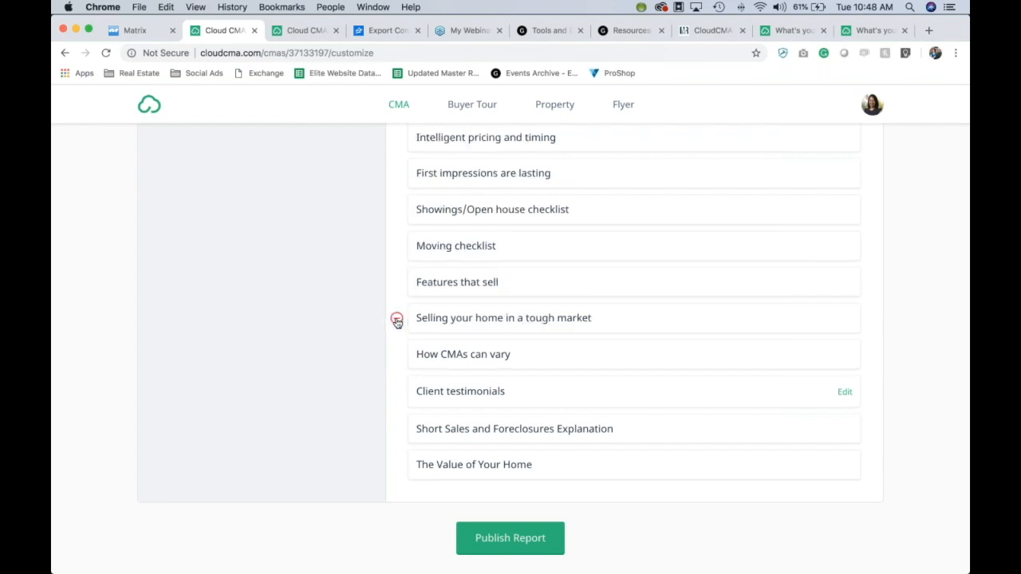
pyautogui.click(397, 319)
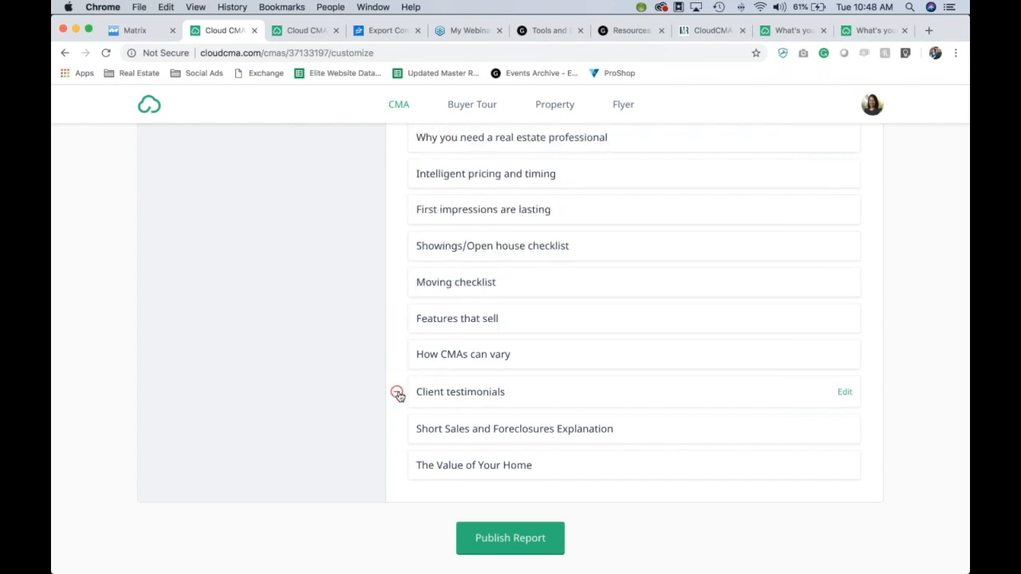
pyautogui.click(397, 394)
pyautogui.click(397, 394)
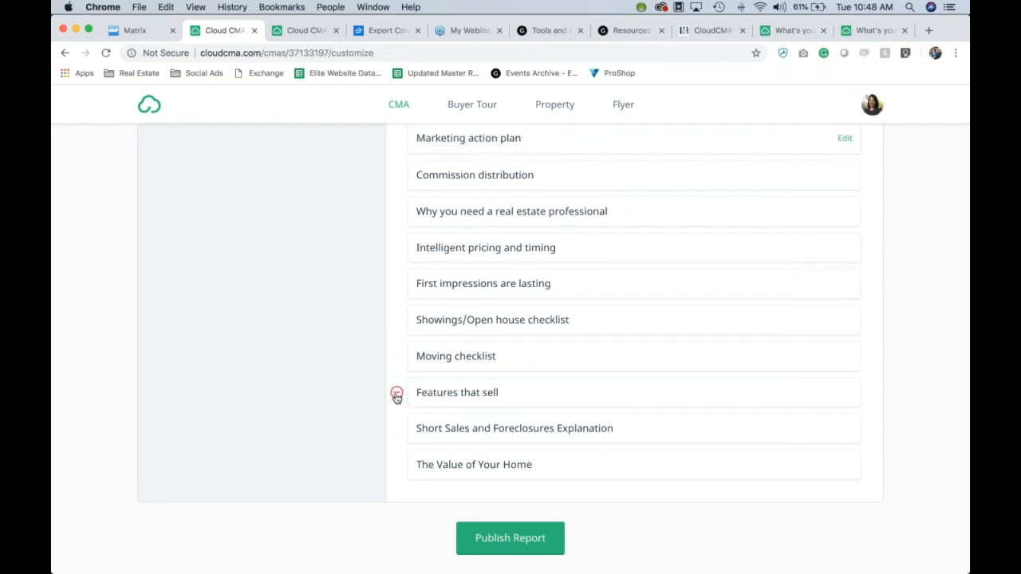
pyautogui.click(396, 394)
pyautogui.scroll(10, 557, 380)
pyautogui.scroll(10, 557, 380)
pyautogui.scroll(-4, 391, 391)
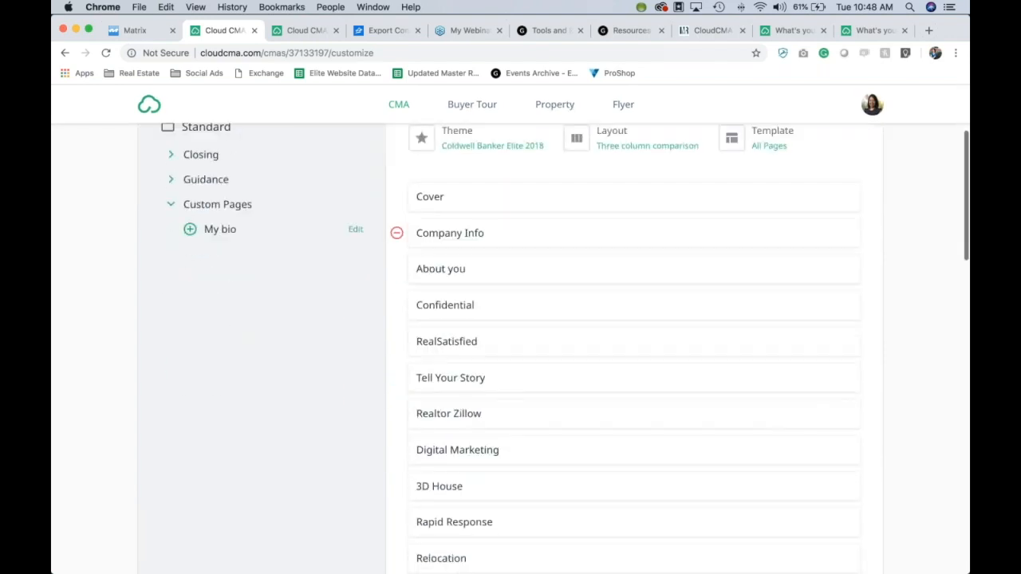
# Step: Preview the Company Info page as a PDF, then close it
pyautogui.scroll(-2, 540, 380)
pyautogui.scroll(3, 561, 335)
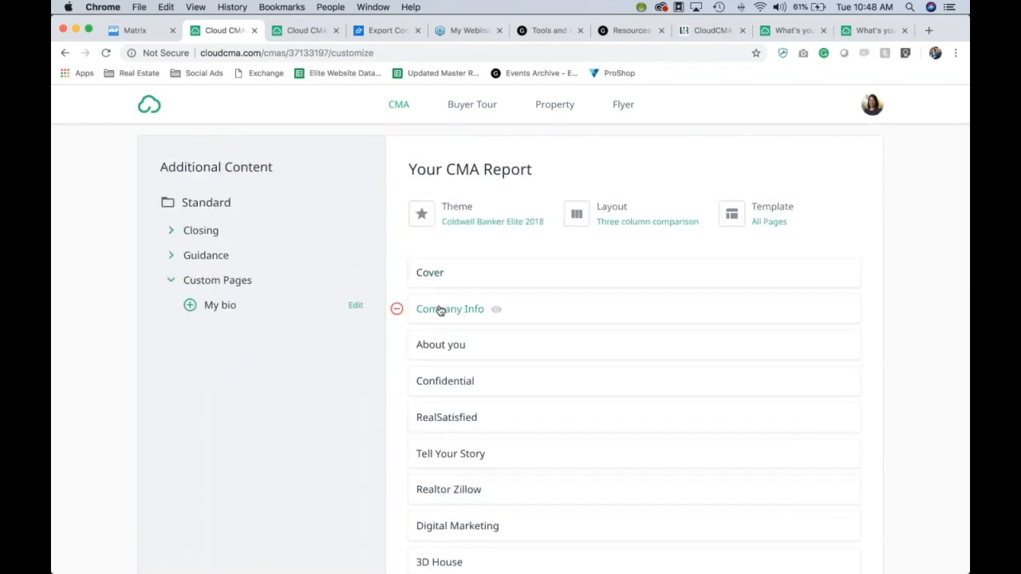
pyautogui.scroll(-7, 439, 310)
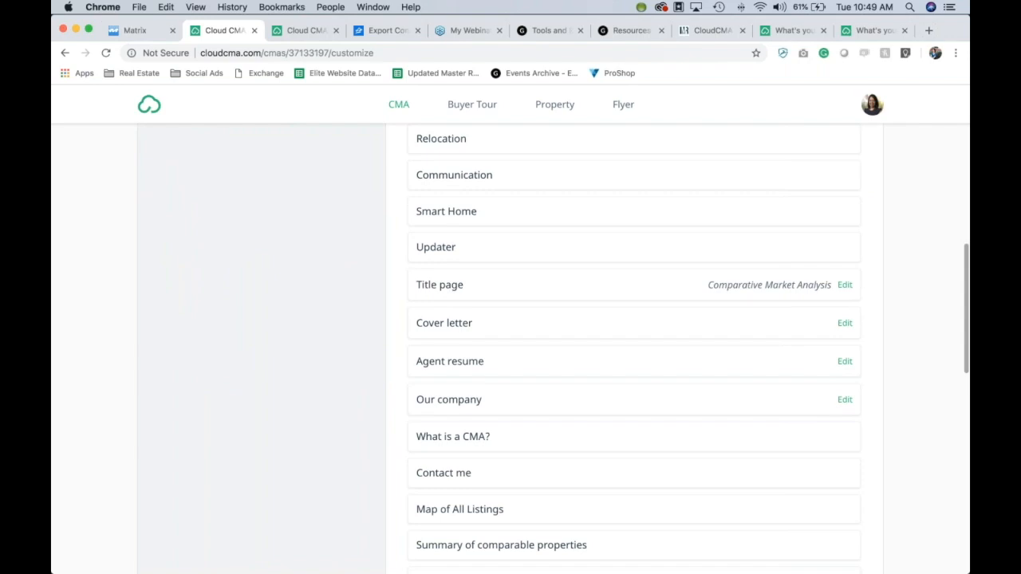
pyautogui.scroll(2, 521, 334)
pyautogui.scroll(2, 521, 334)
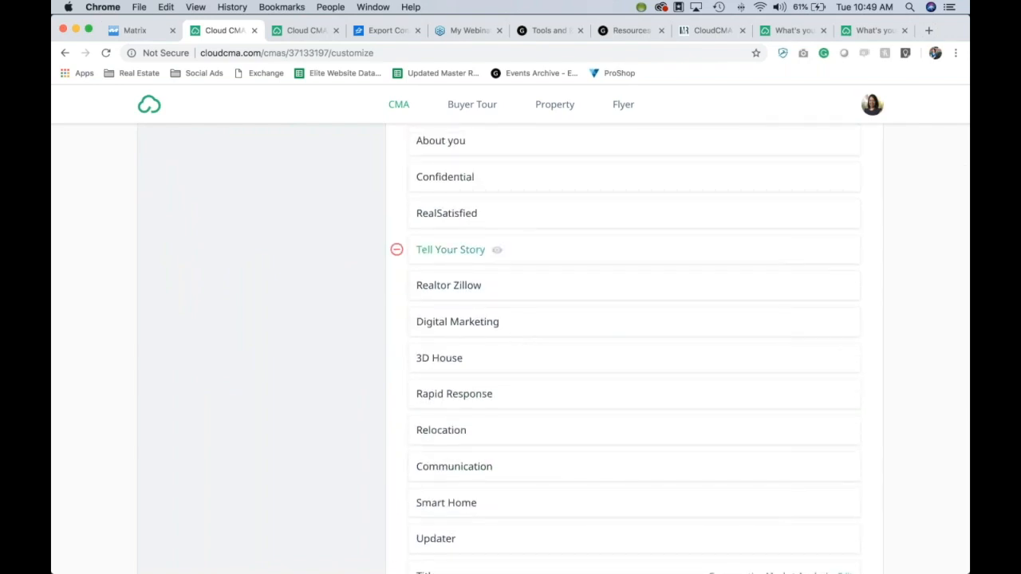
pyautogui.scroll(2, 447, 246)
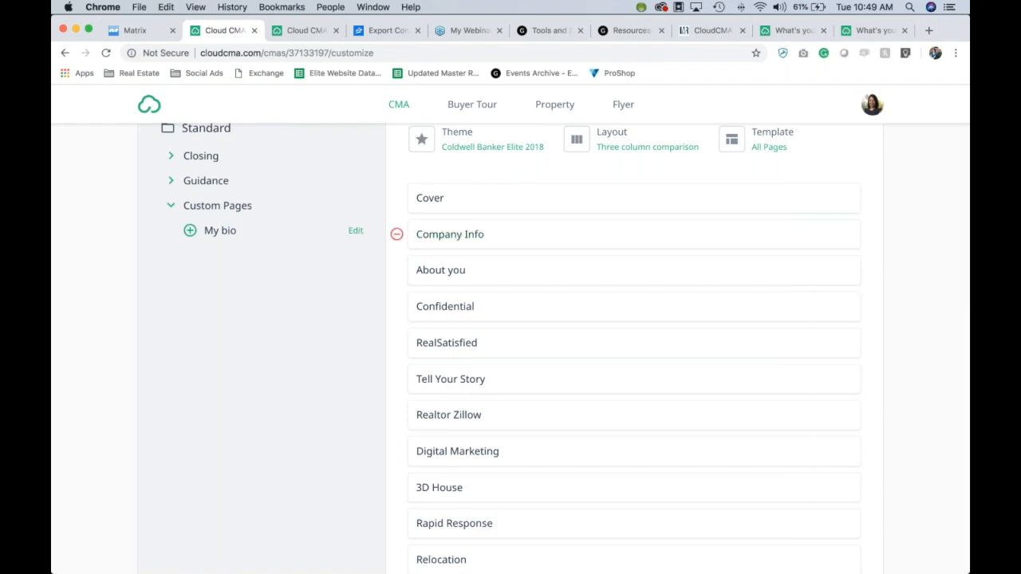
pyautogui.click(451, 237)
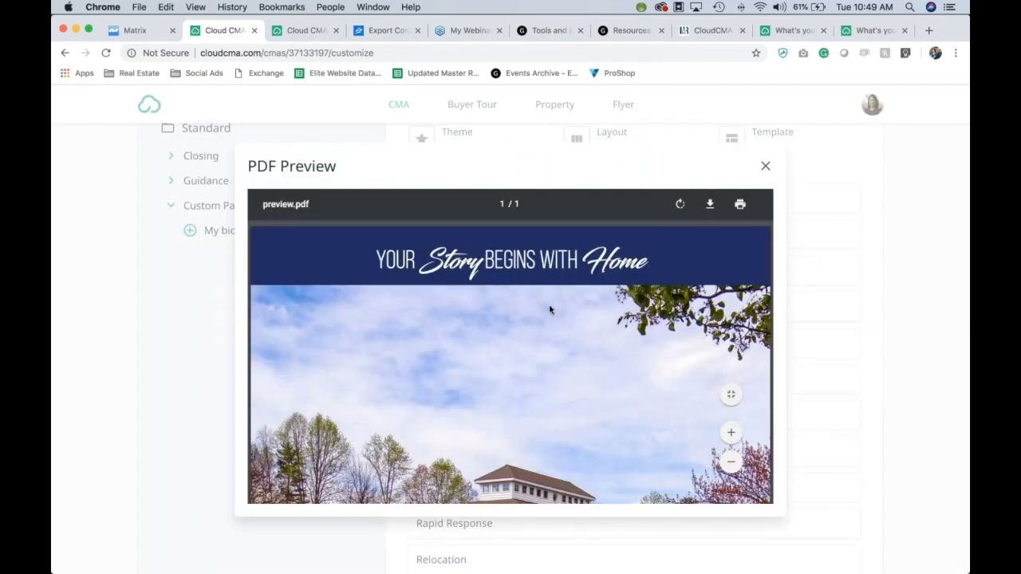
pyautogui.scroll(-10, 592, 337)
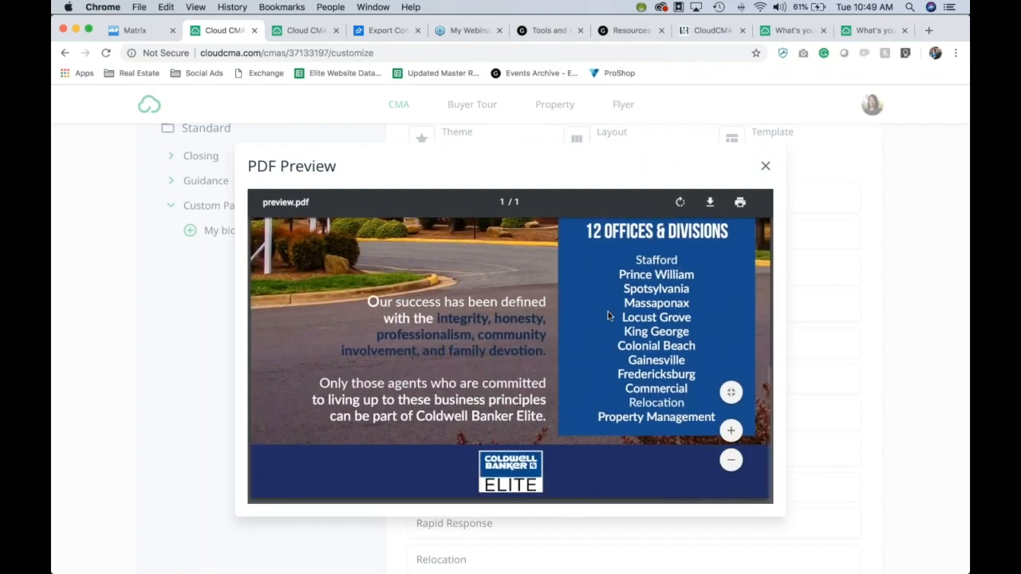
pyautogui.click(767, 164)
# Step: Preview the Confidential and Realtor Zillow pages, closing each preview
pyautogui.moveTo(445, 272)
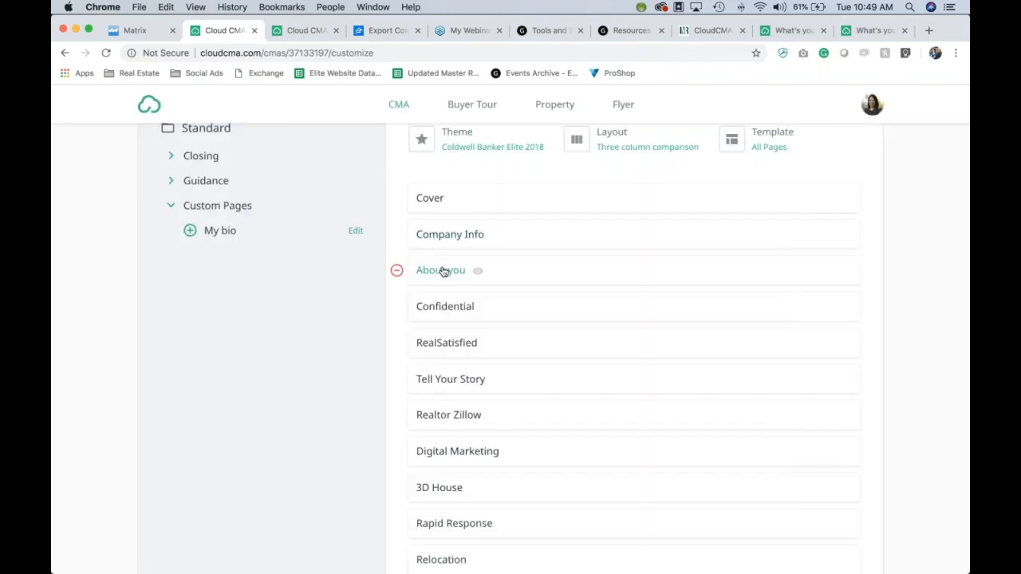
pyautogui.click(444, 307)
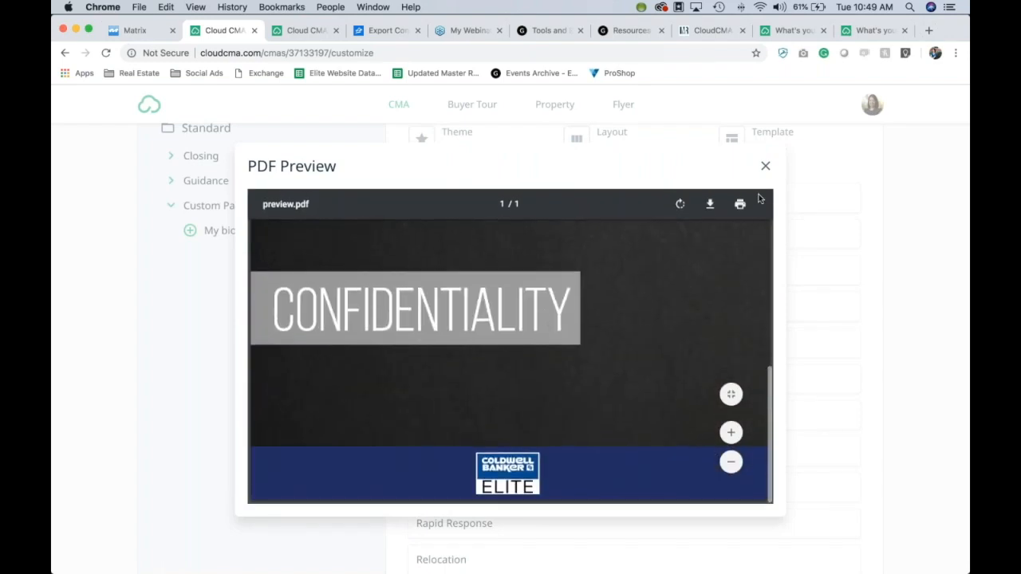
pyautogui.click(766, 167)
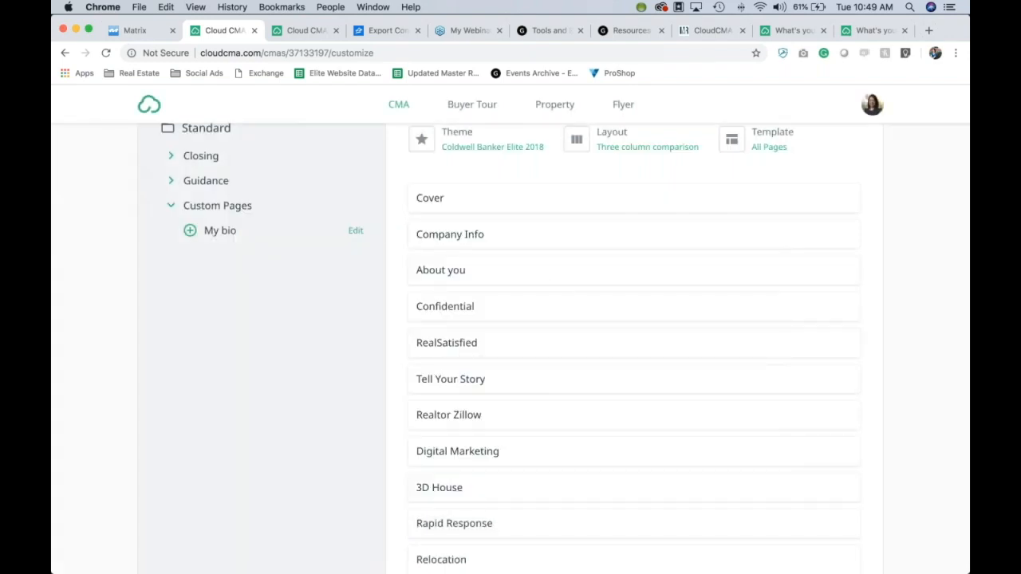
pyautogui.scroll(-3, 518, 340)
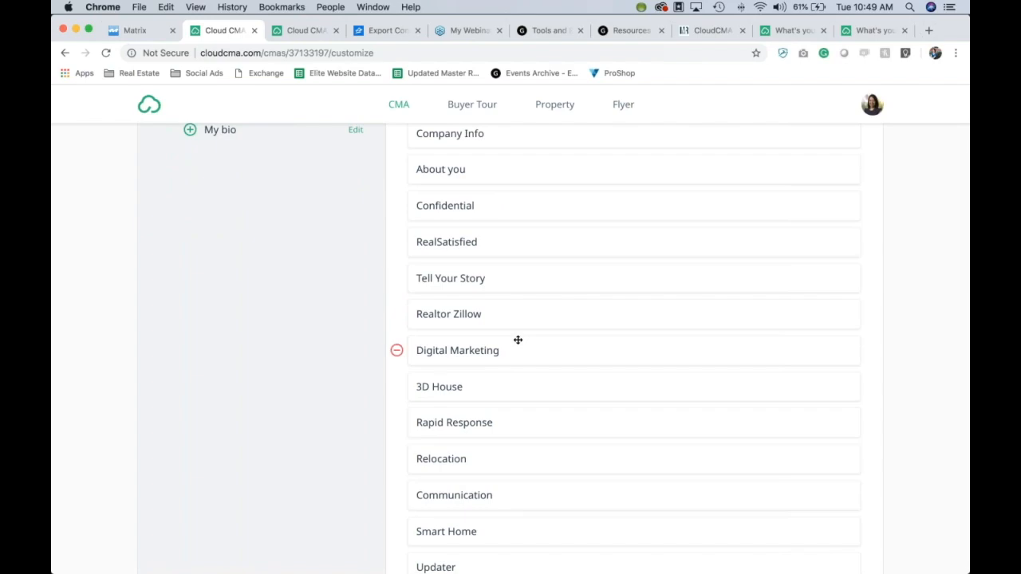
pyautogui.click(451, 317)
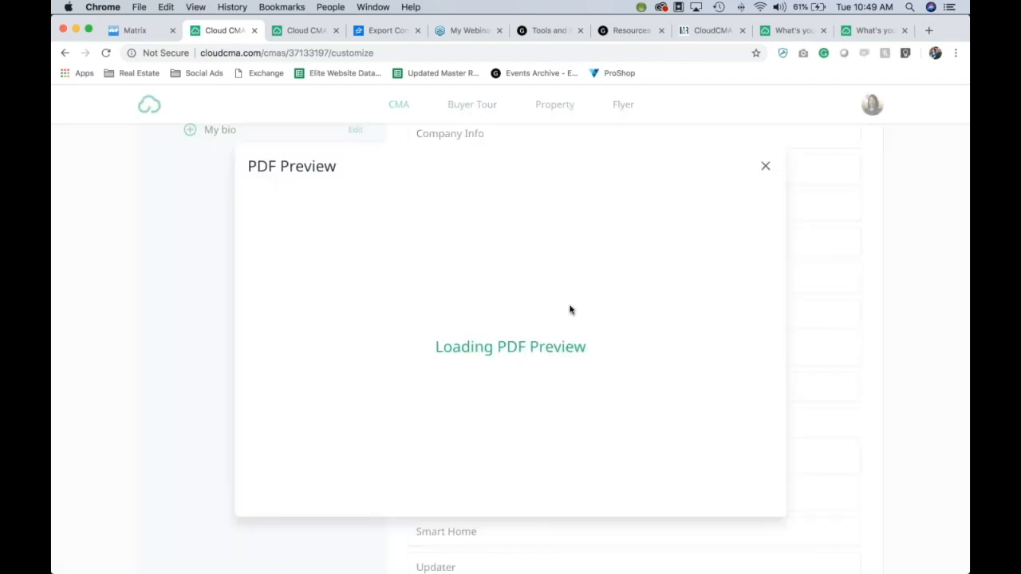
pyautogui.scroll(-10, 611, 305)
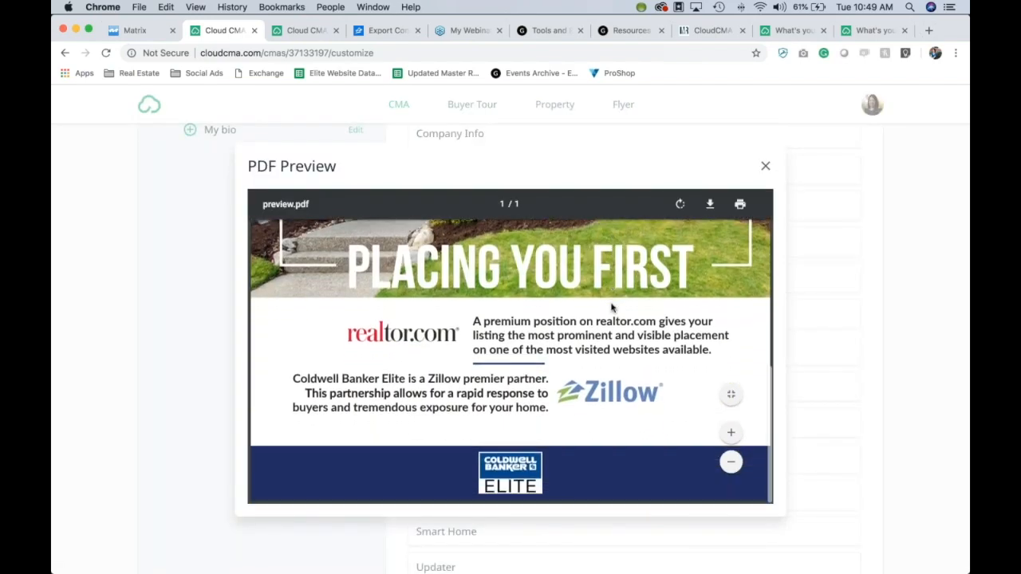
pyautogui.click(765, 166)
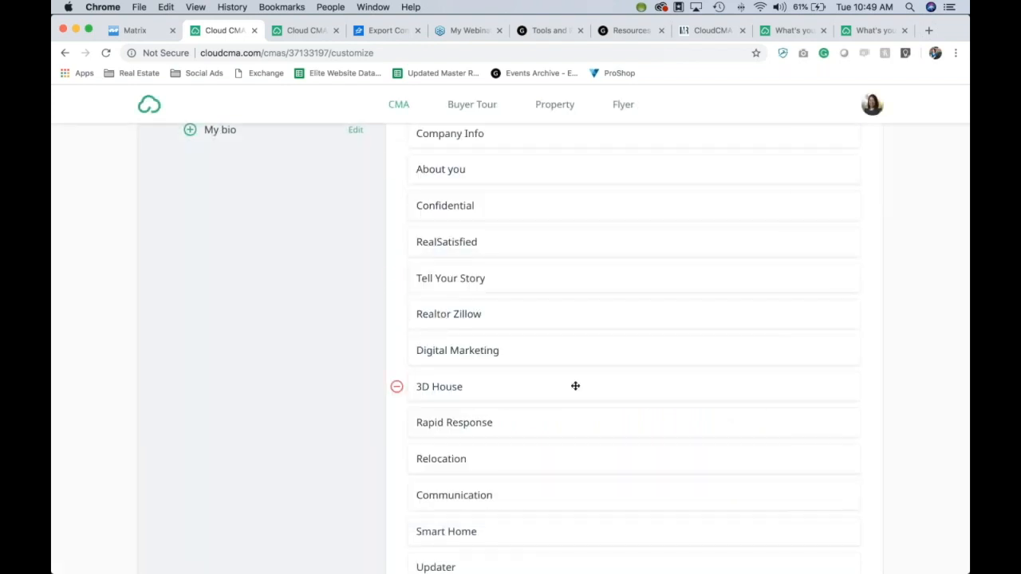
pyautogui.scroll(-1, 575, 386)
# Step: Check the 3D House page preview, then remove 3D House from the report
pyautogui.click(454, 358)
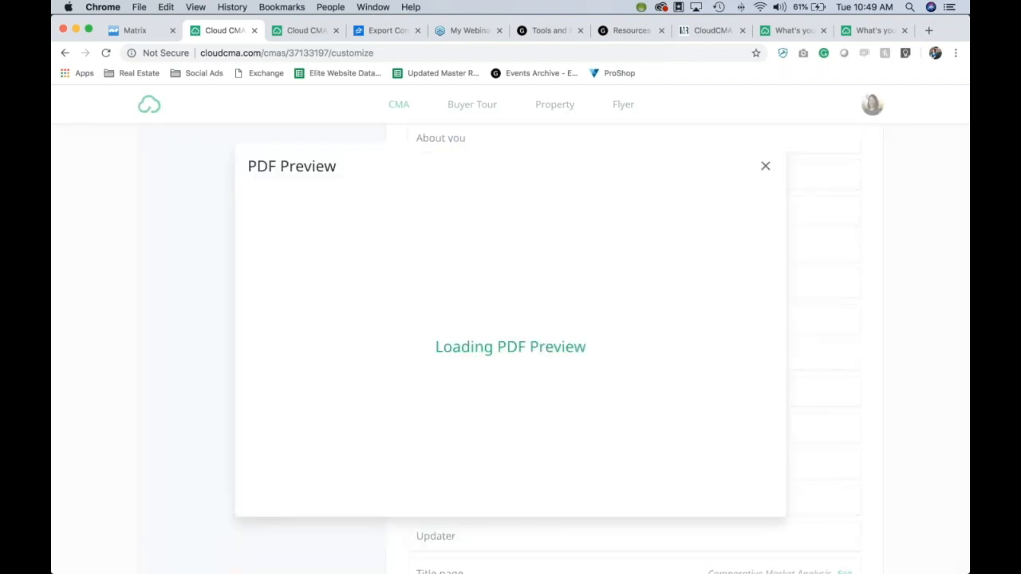
pyautogui.scroll(-3, 563, 343)
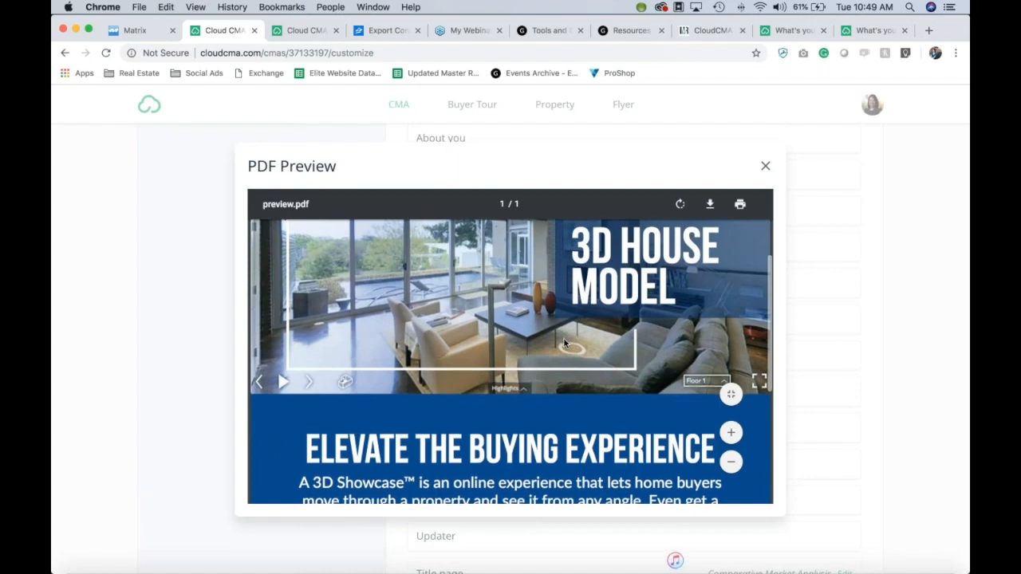
pyautogui.click(765, 165)
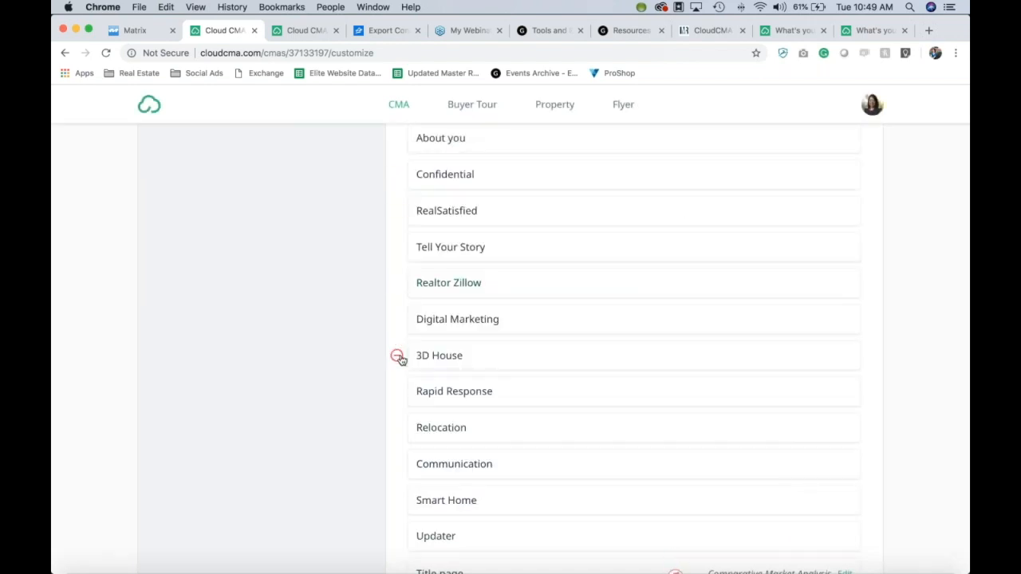
pyautogui.click(397, 356)
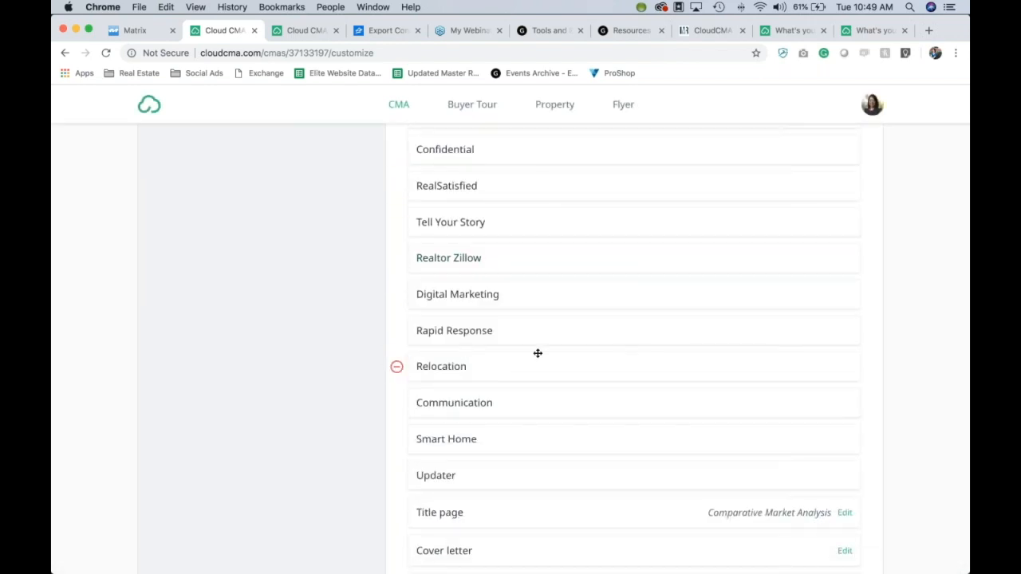
pyautogui.scroll(-3, 538, 354)
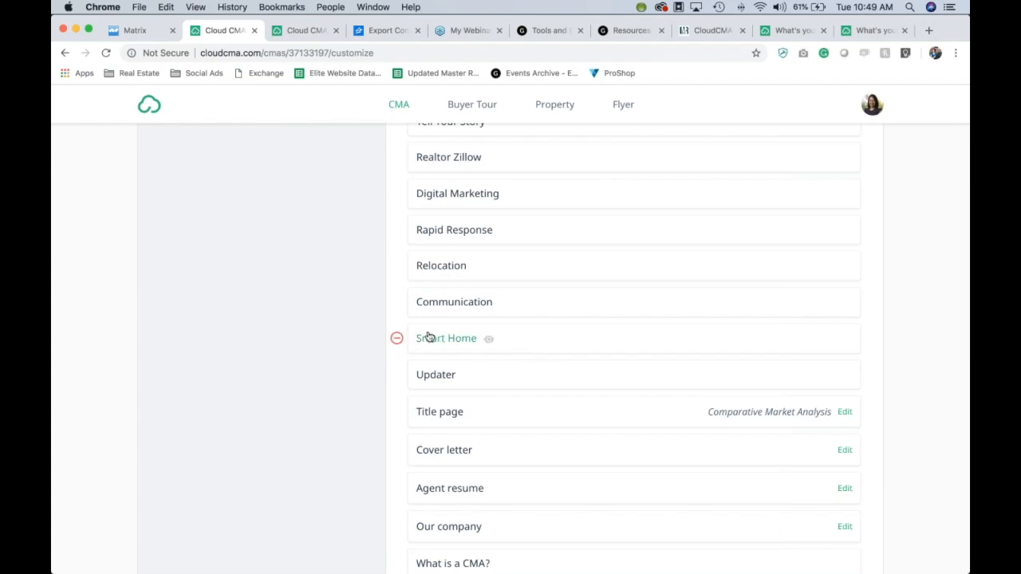
# Step: Preview the Smart Home page as a PDF and close the preview
pyautogui.click(439, 340)
pyautogui.scroll(-5, 619, 307)
pyautogui.scroll(6, 619, 308)
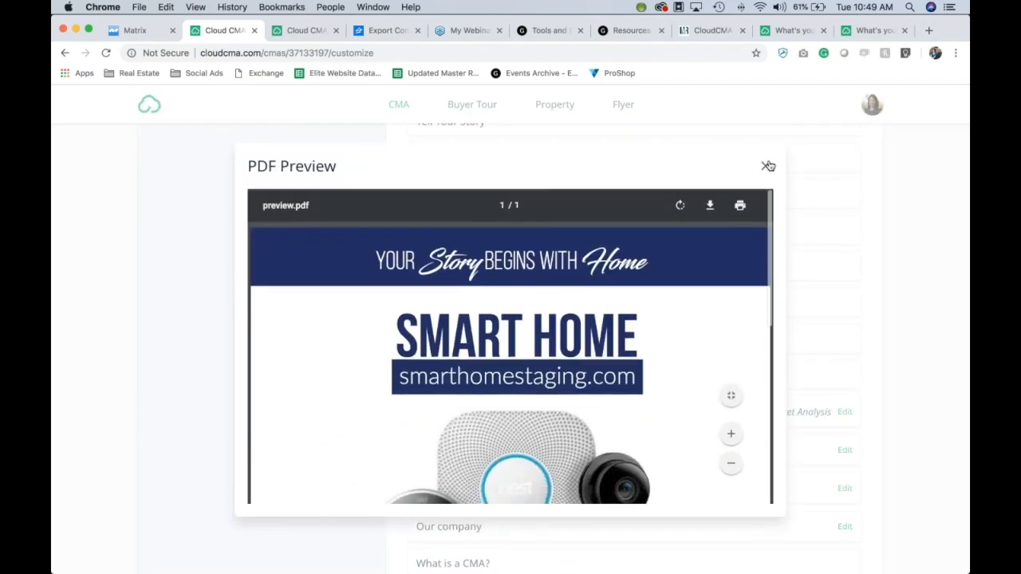
pyautogui.click(766, 165)
# Step: Scroll through the Customize CMA Report page list to review its sections, including Smart Home
pyautogui.scroll(-2, 558, 343)
pyautogui.scroll(-1, 558, 335)
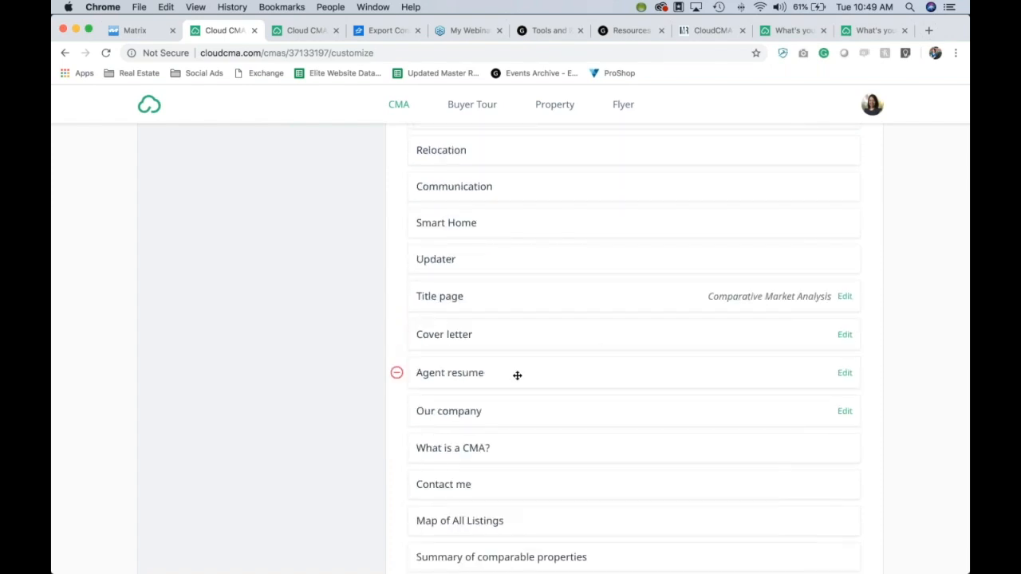
pyautogui.scroll(-4, 517, 375)
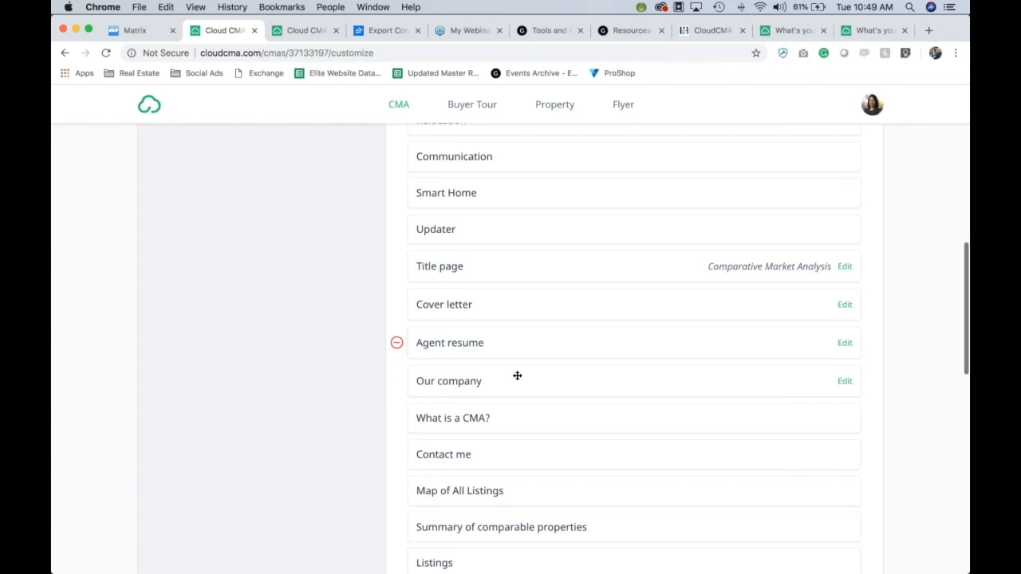
pyautogui.scroll(8, 517, 375)
pyautogui.scroll(8, 517, 375)
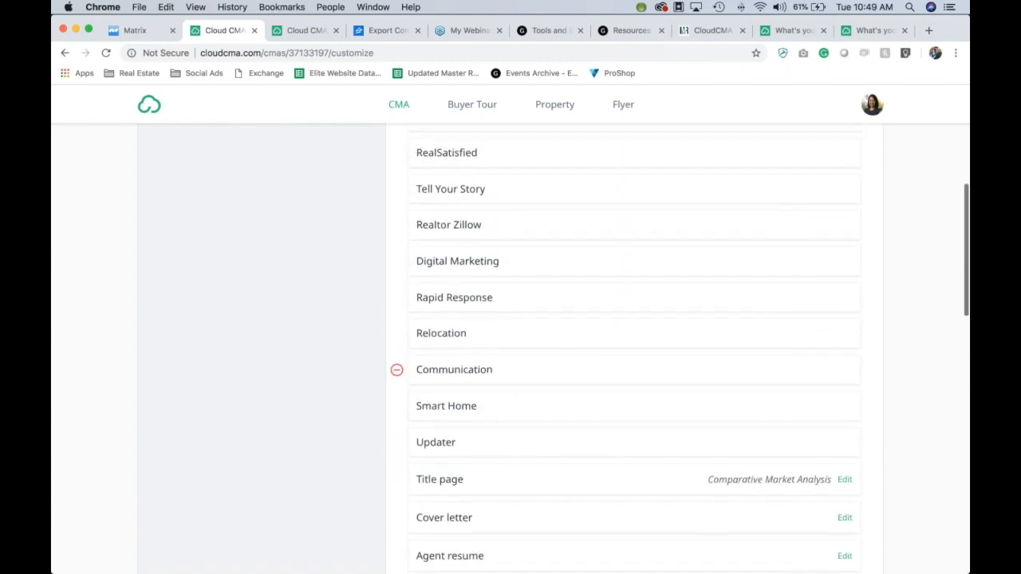
pyautogui.scroll(-10, 516, 390)
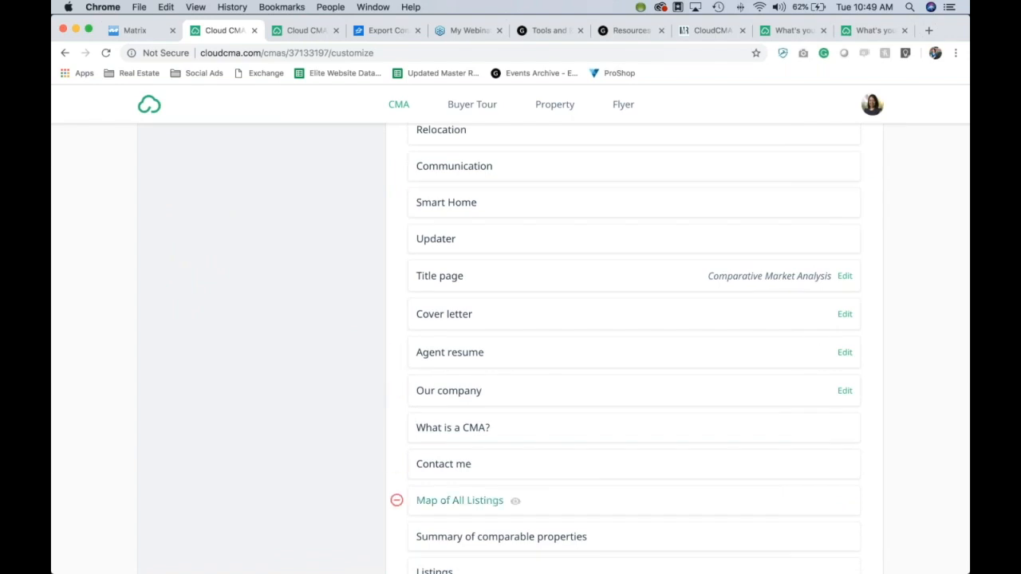
pyautogui.scroll(-3, 798, 463)
pyautogui.scroll(-6, 633, 359)
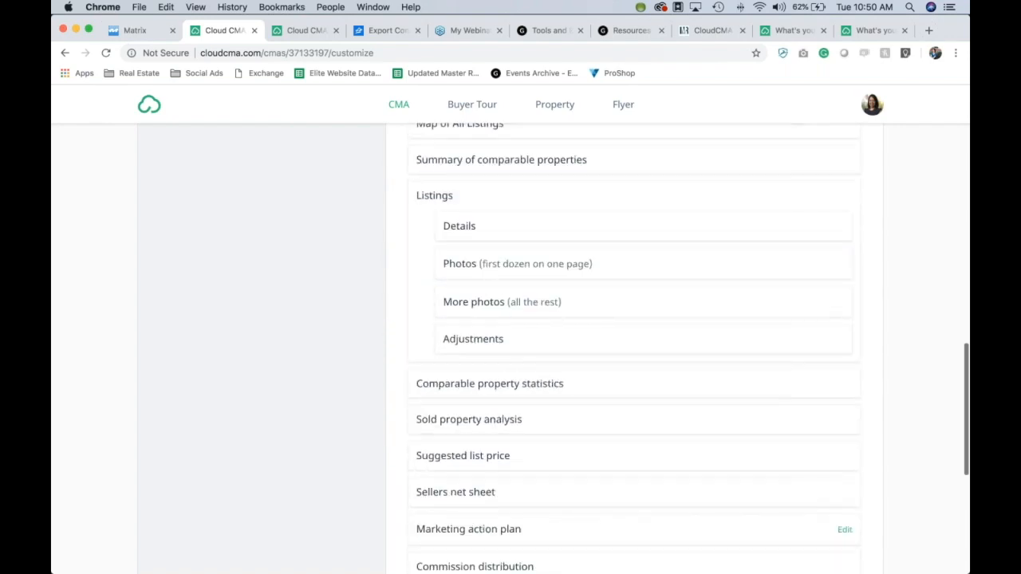
pyautogui.scroll(3, 634, 358)
pyautogui.scroll(10, 634, 359)
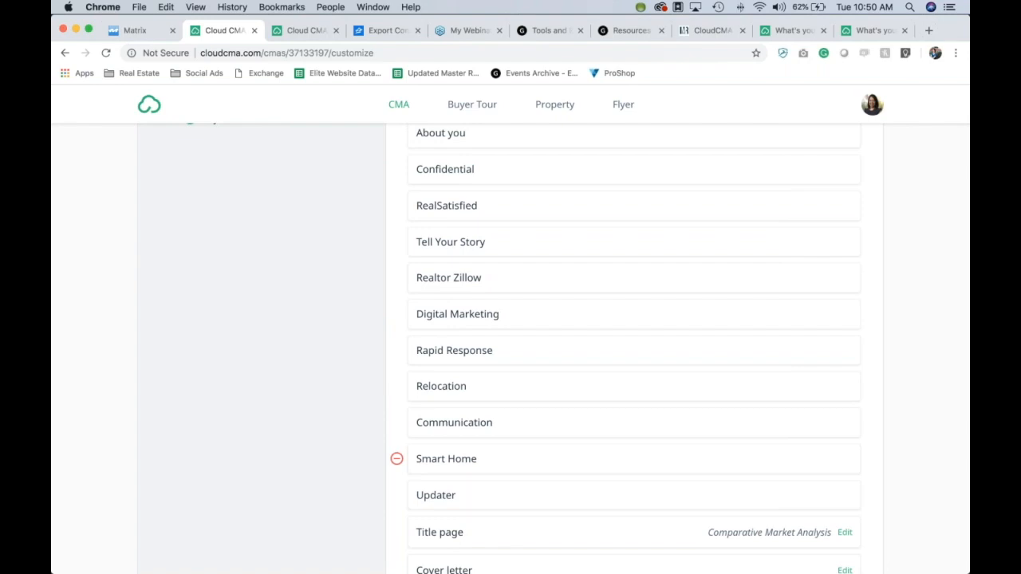
pyautogui.scroll(-7, 634, 470)
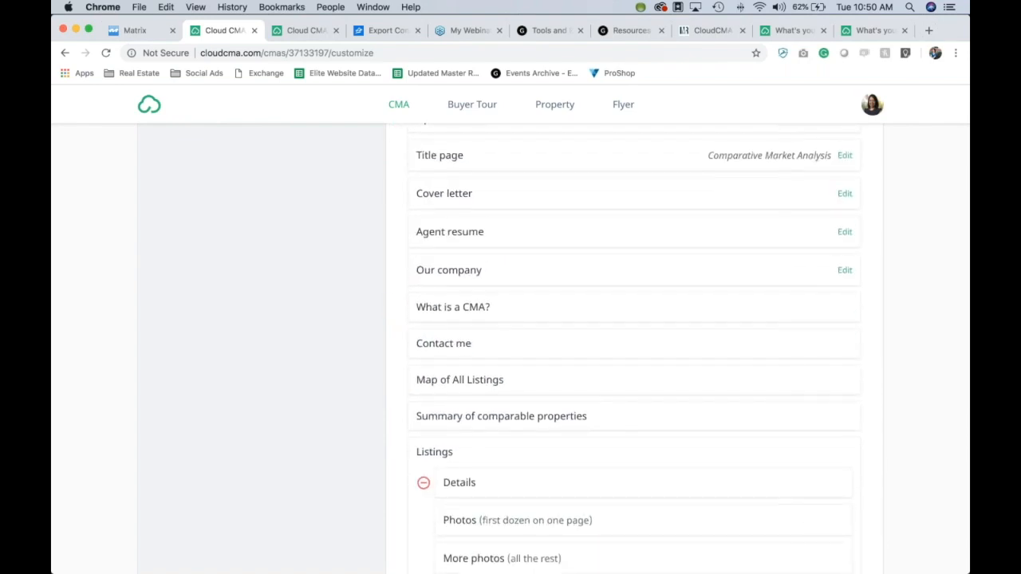
pyautogui.scroll(-1, 634, 482)
pyautogui.scroll(4, 634, 479)
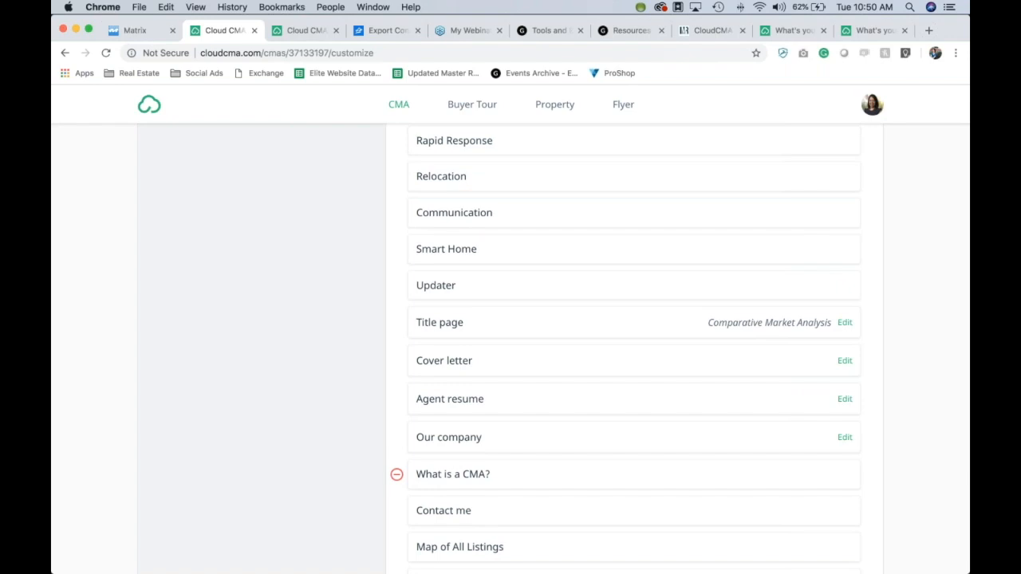
# Step: Edit the Agent resume page and load the Marketing Action Plan custom page
pyautogui.click(844, 399)
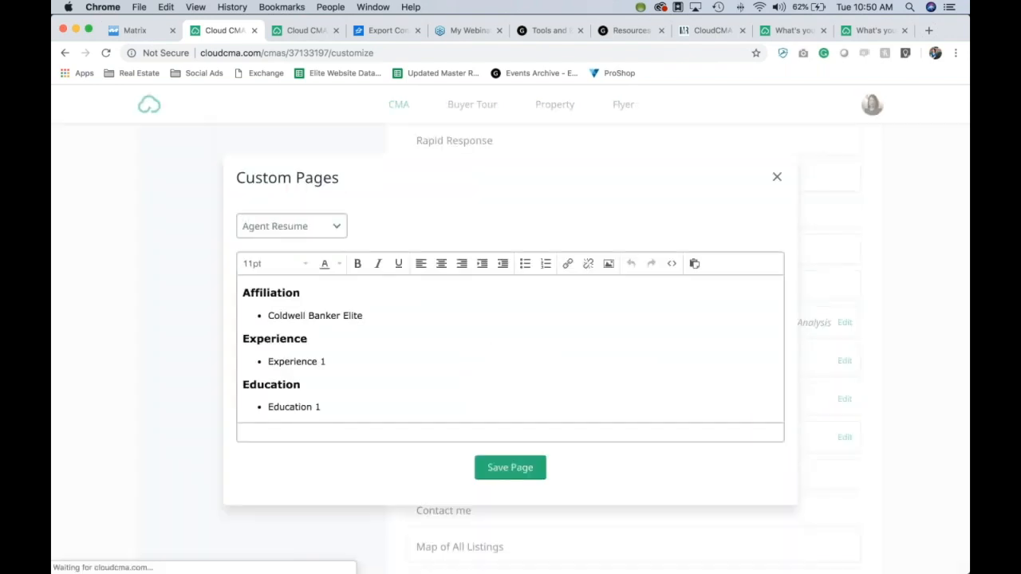
pyautogui.scroll(-3, 563, 360)
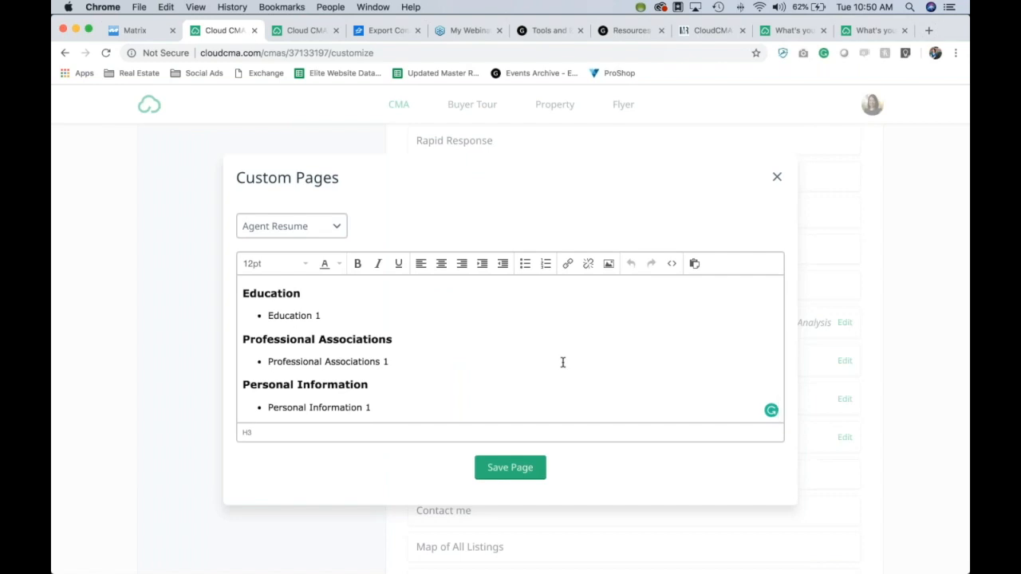
pyautogui.click(338, 230)
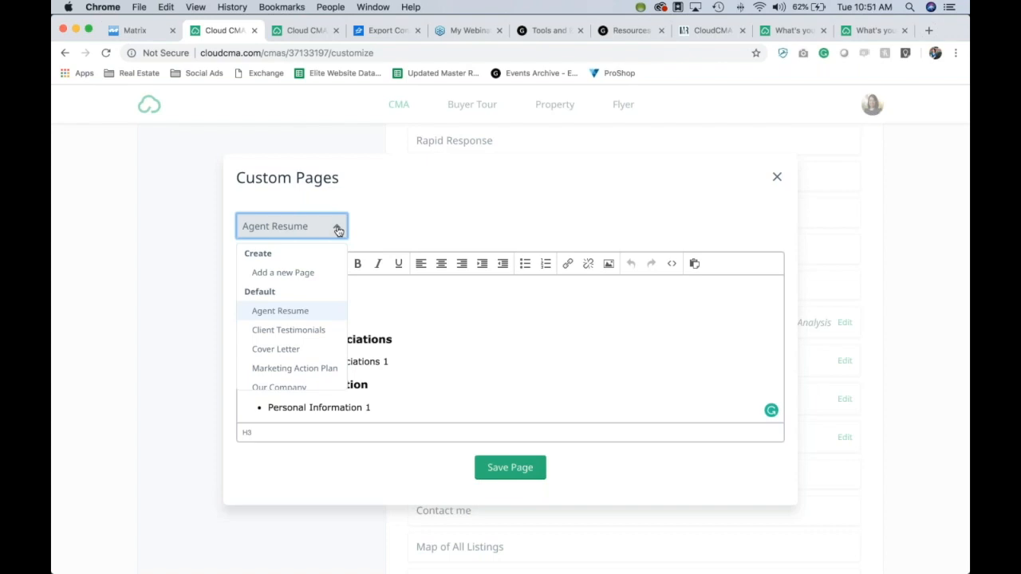
pyautogui.click(309, 369)
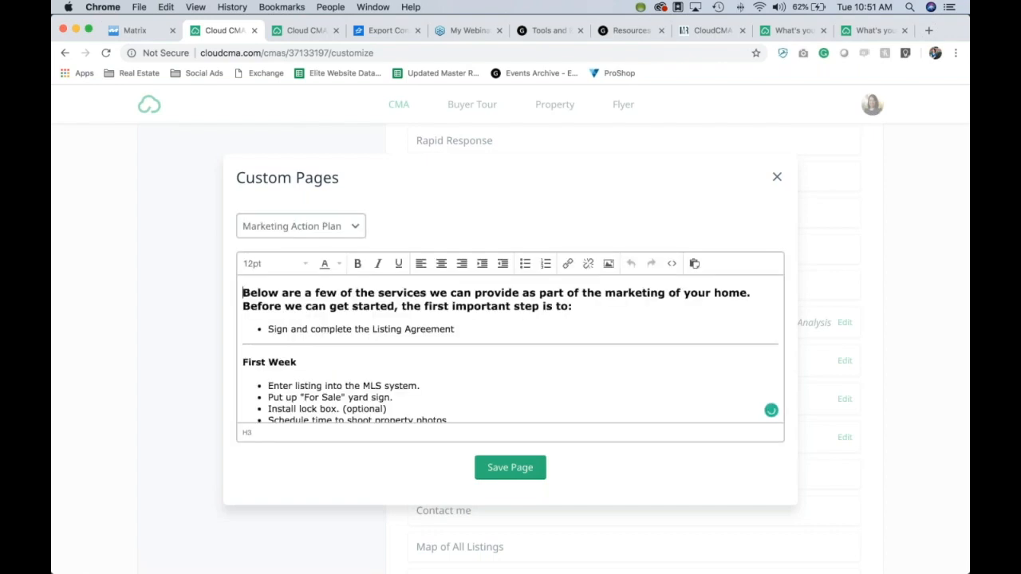
# Step: Review the Marketing Action Plan's week-by-week listing tasks and save the page
pyautogui.scroll(-3, 428, 386)
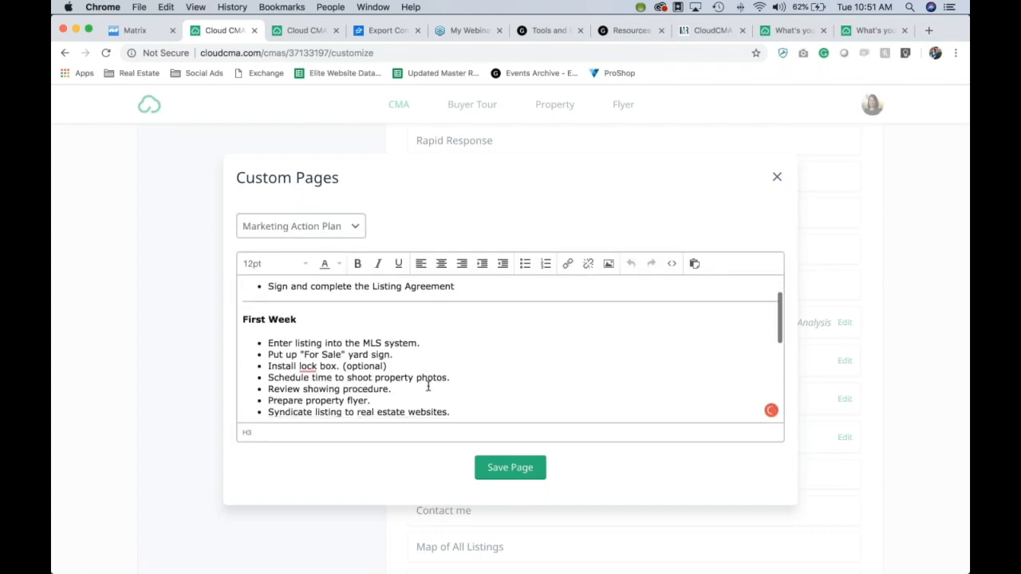
pyautogui.scroll(-1, 428, 386)
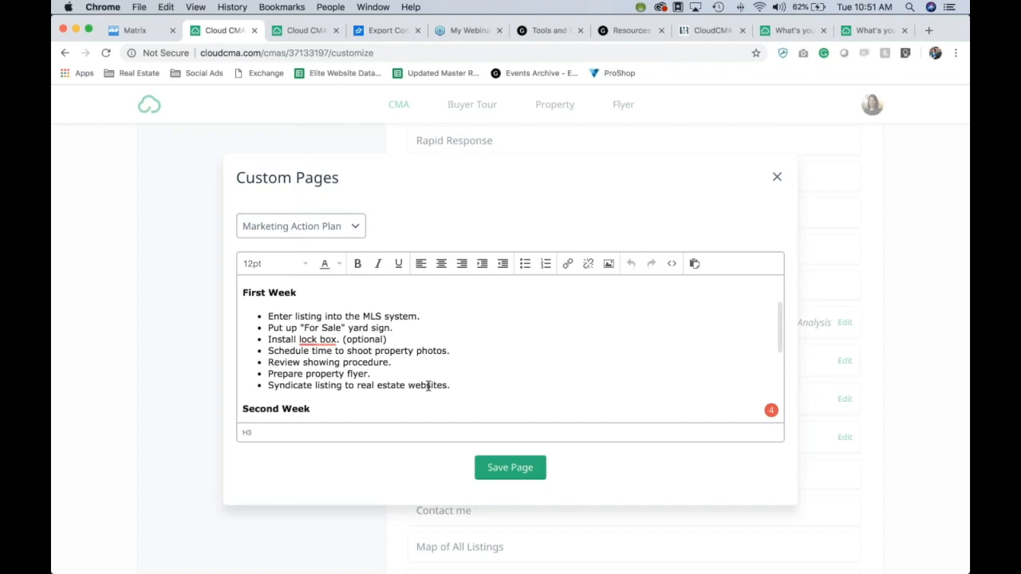
pyautogui.scroll(-1, 429, 386)
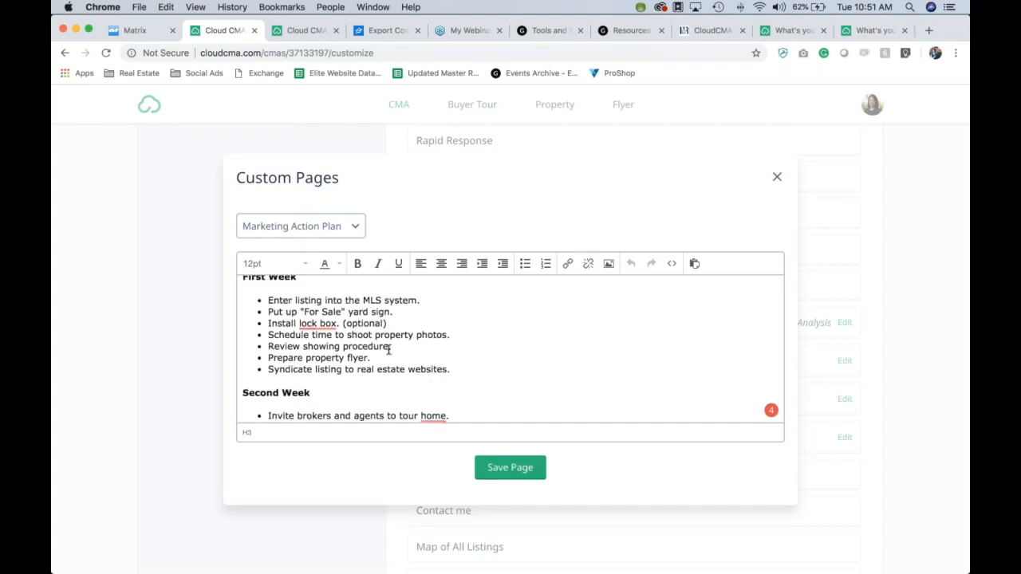
pyautogui.scroll(-4, 425, 349)
pyautogui.scroll(-4, 425, 350)
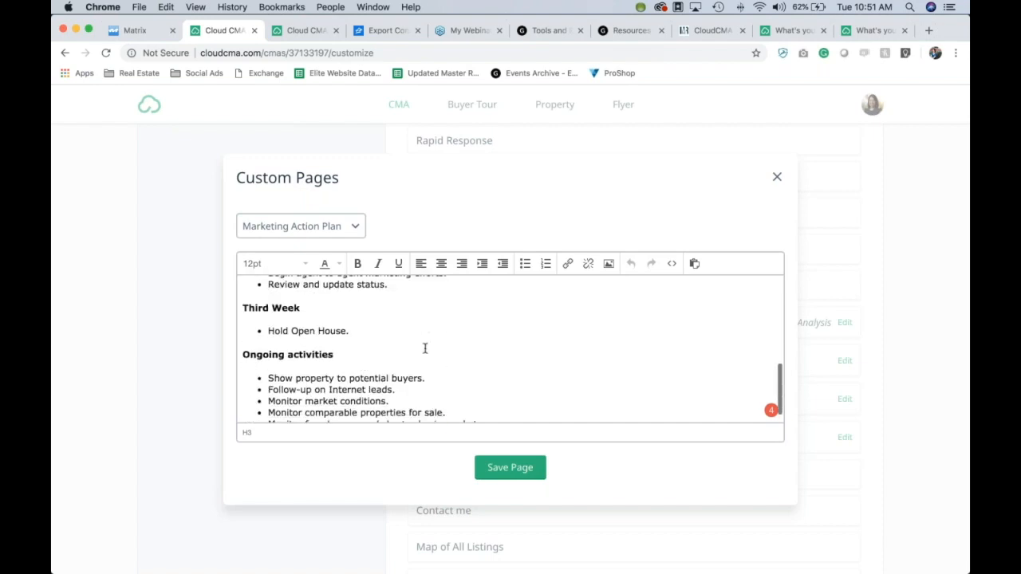
pyautogui.scroll(-1, 425, 349)
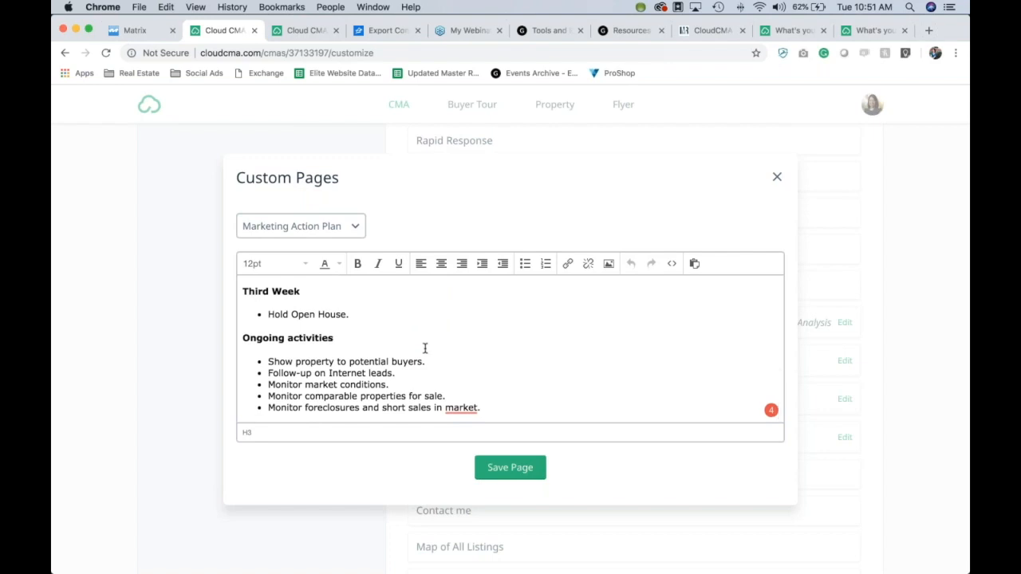
pyautogui.scroll(11, 425, 349)
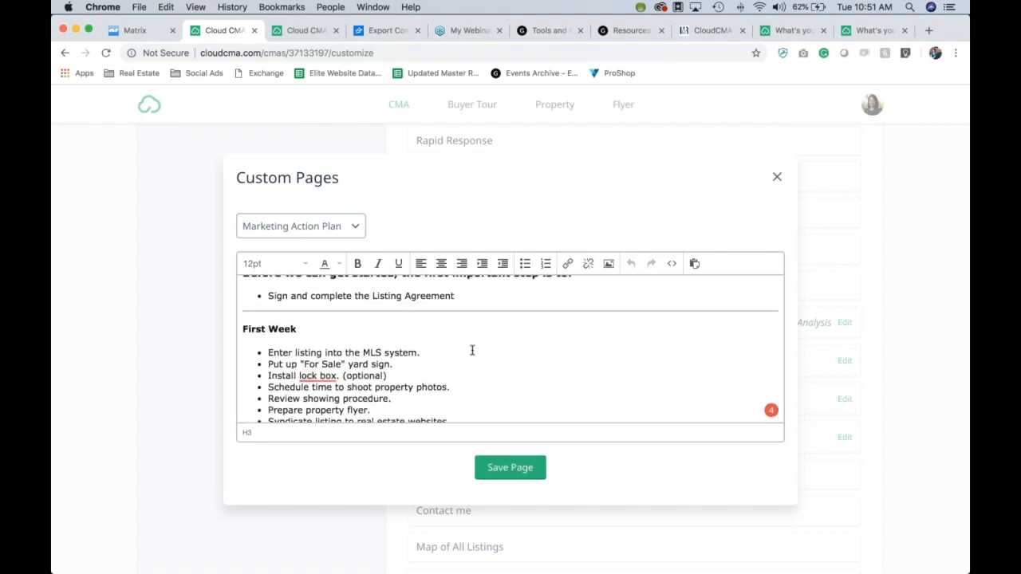
pyautogui.scroll(-4, 471, 348)
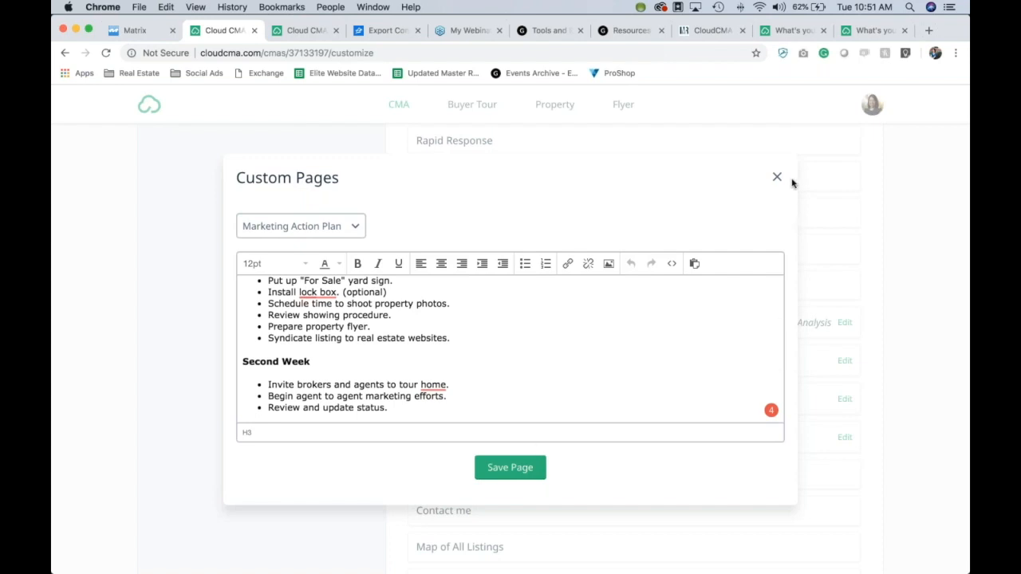
pyautogui.click(507, 467)
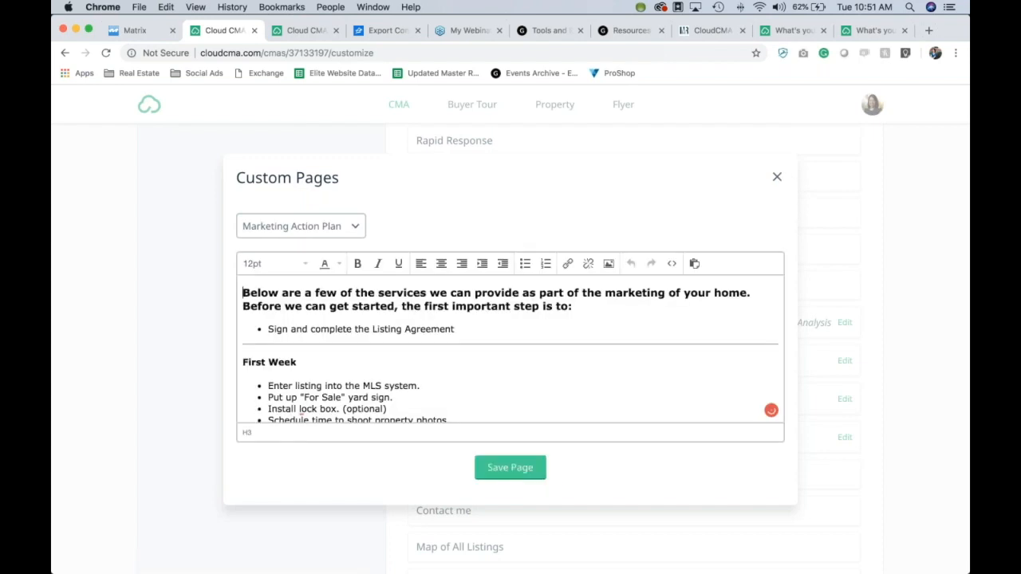
# Step: Close the Custom Pages editor and publish The Smith Home CMA report
pyautogui.click(778, 179)
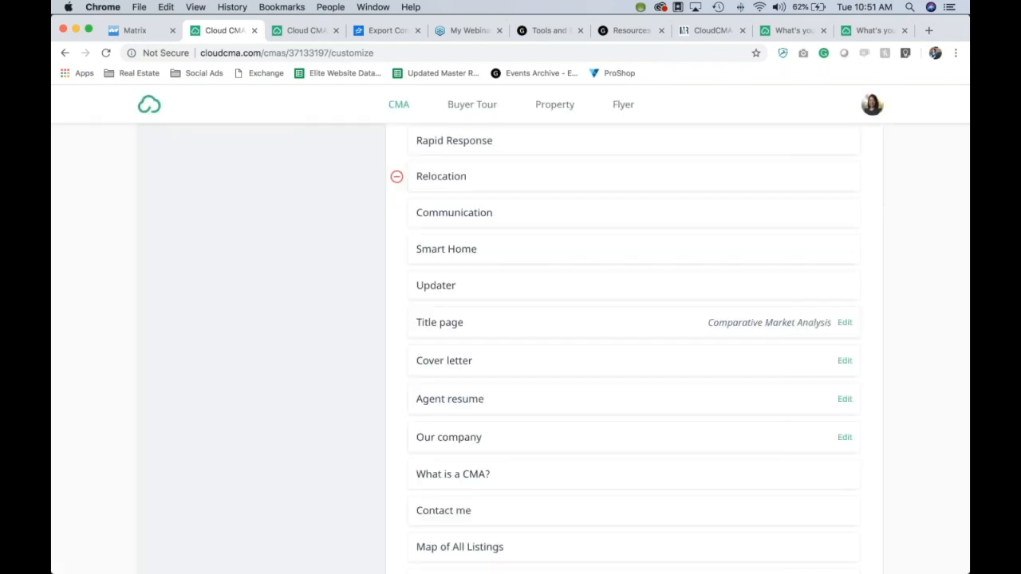
pyautogui.scroll(-15, 892, 302)
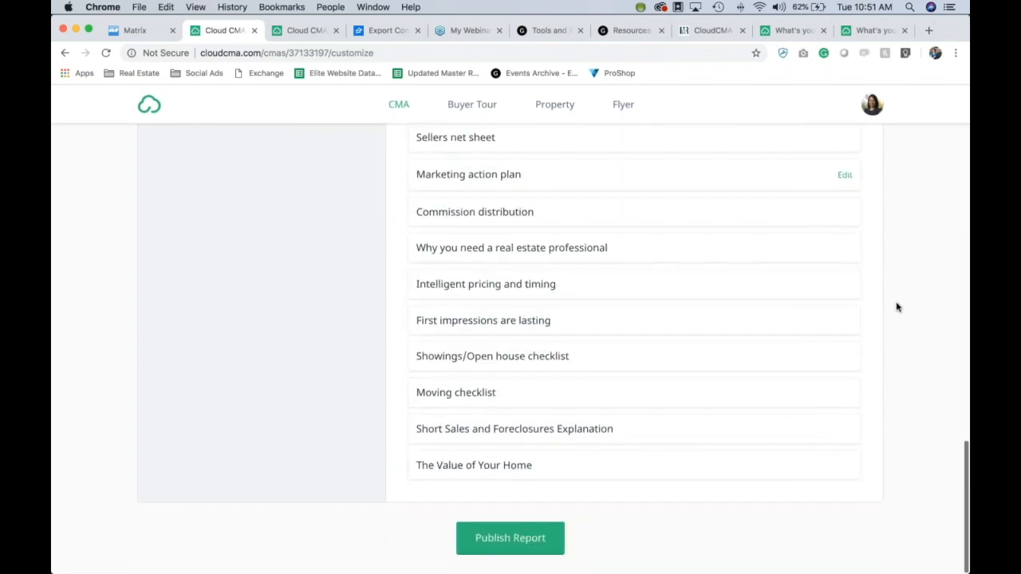
pyautogui.scroll(15, 897, 307)
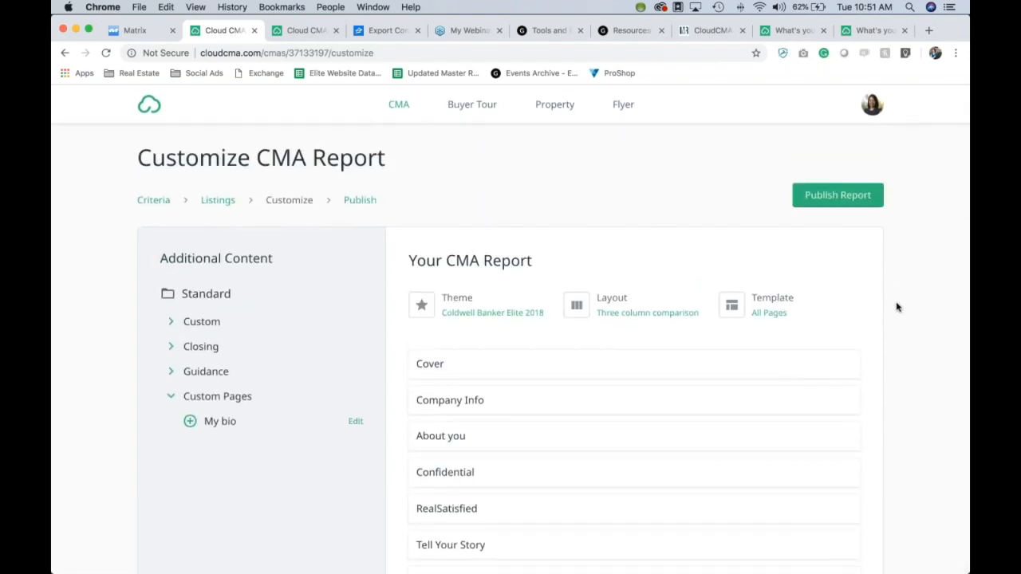
pyautogui.click(838, 196)
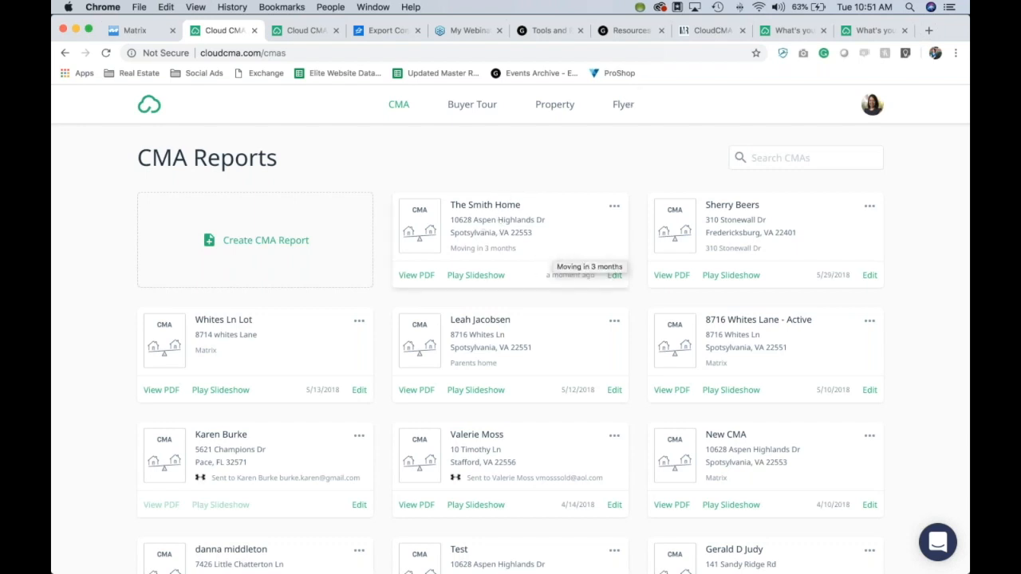
pyautogui.click(474, 279)
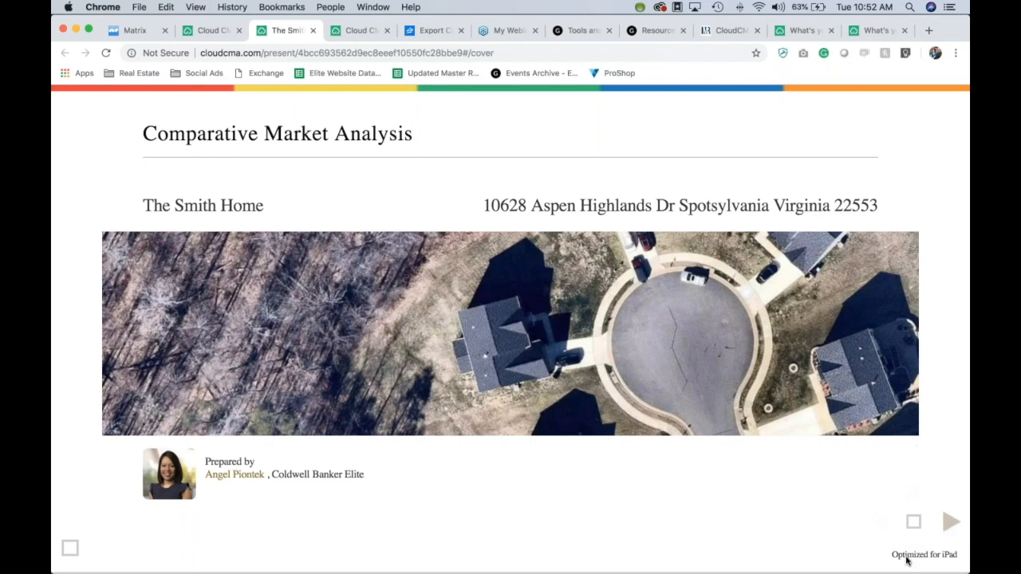
pyautogui.click(950, 524)
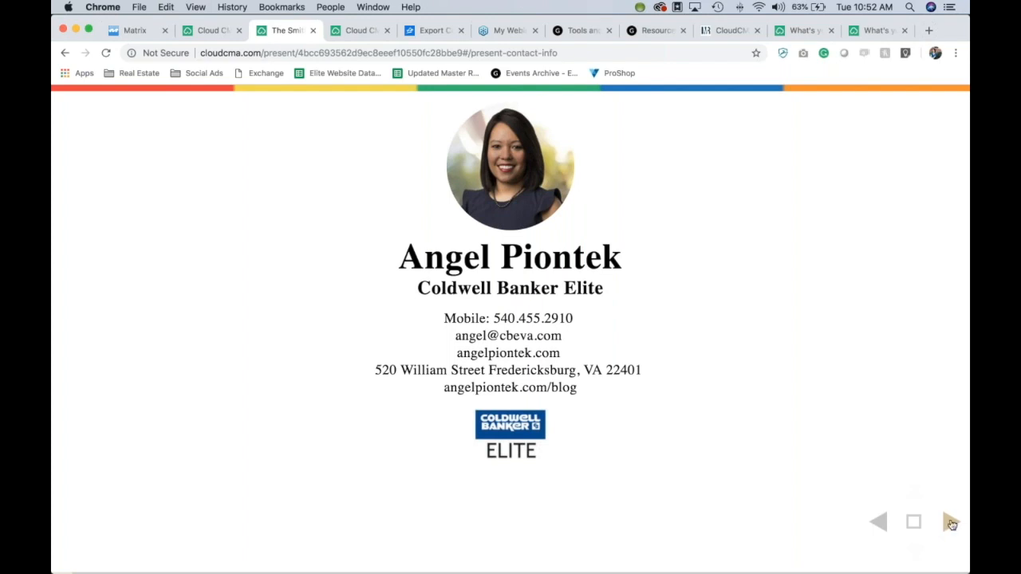
pyautogui.click(951, 525)
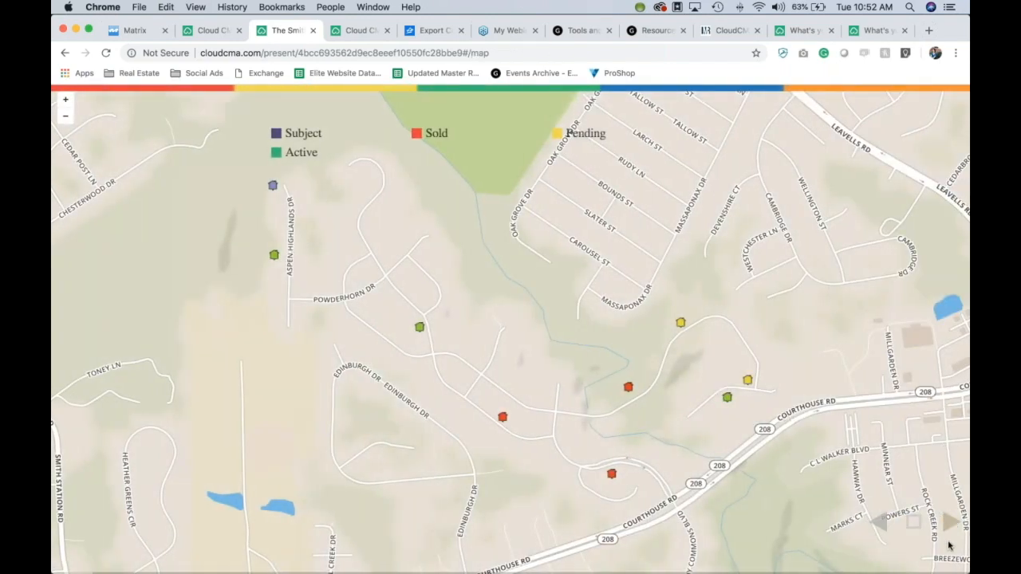
pyautogui.click(949, 525)
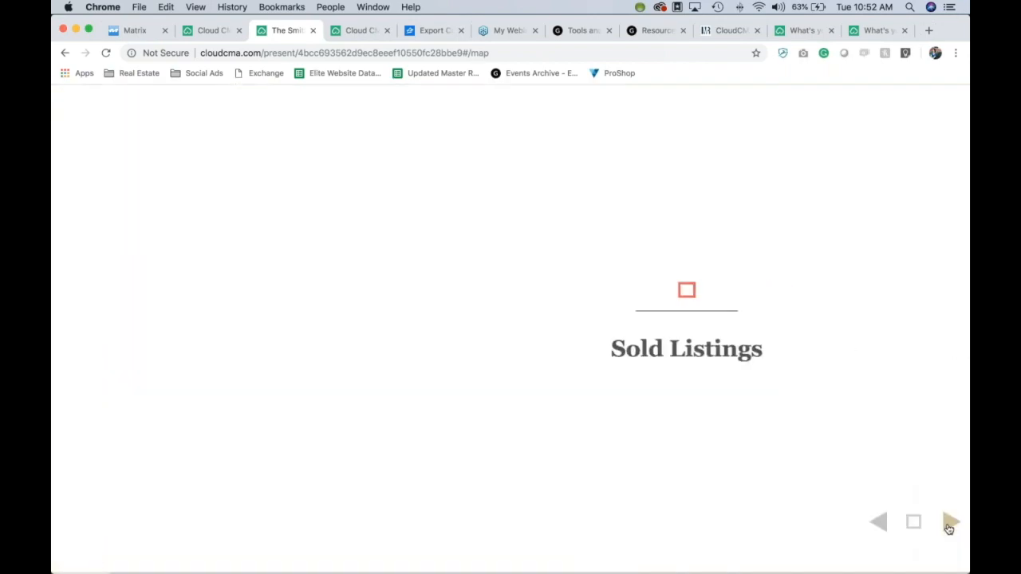
pyautogui.click(880, 522)
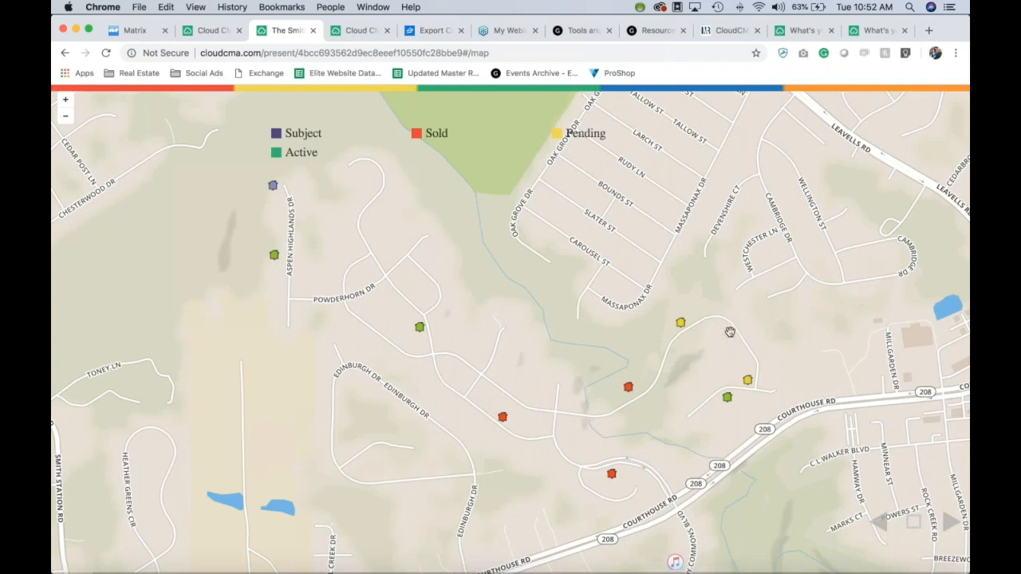
pyautogui.click(950, 525)
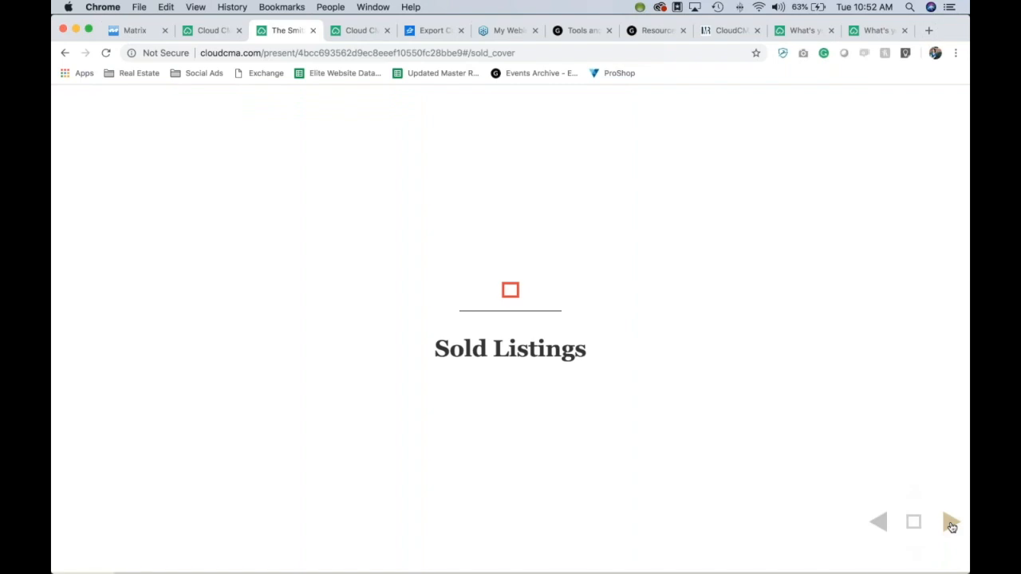
pyautogui.click(950, 524)
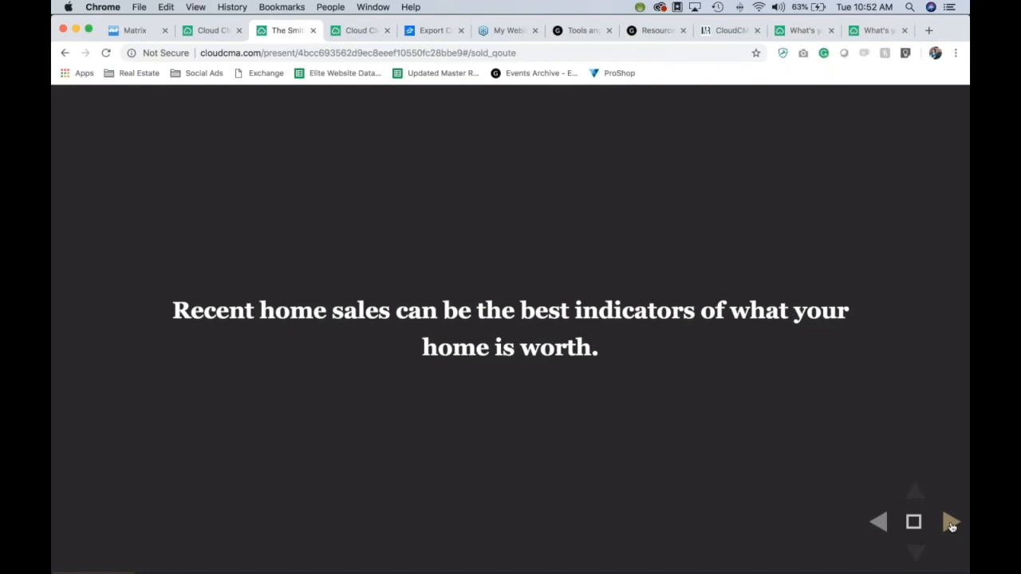
pyautogui.click(950, 524)
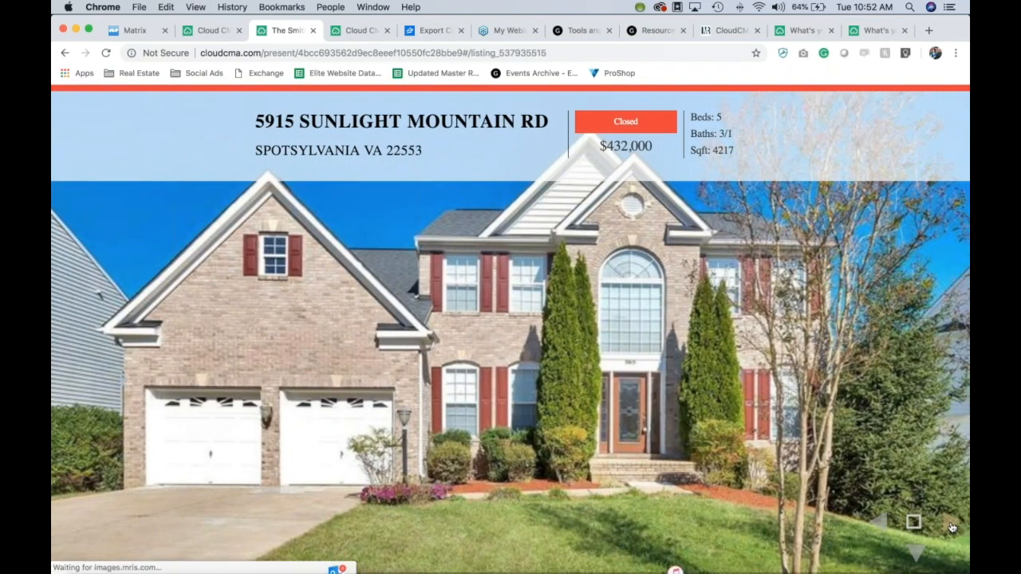
pyautogui.click(916, 553)
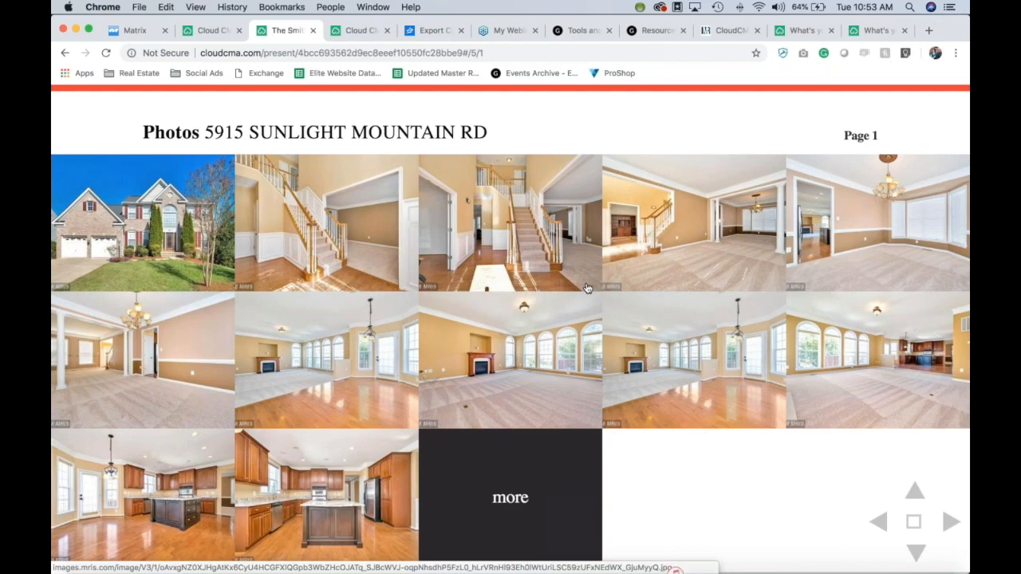
pyautogui.click(916, 552)
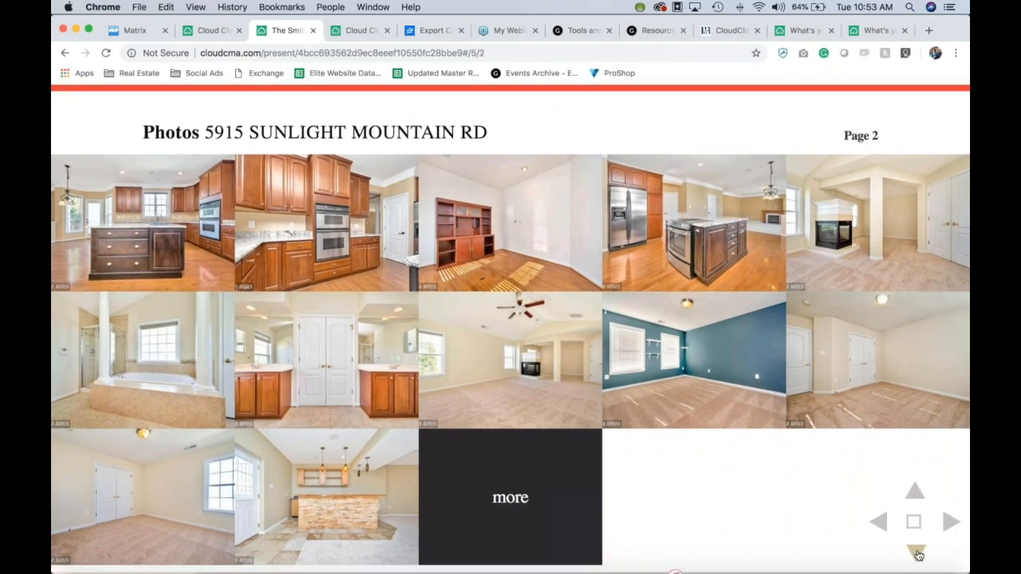
pyautogui.click(917, 553)
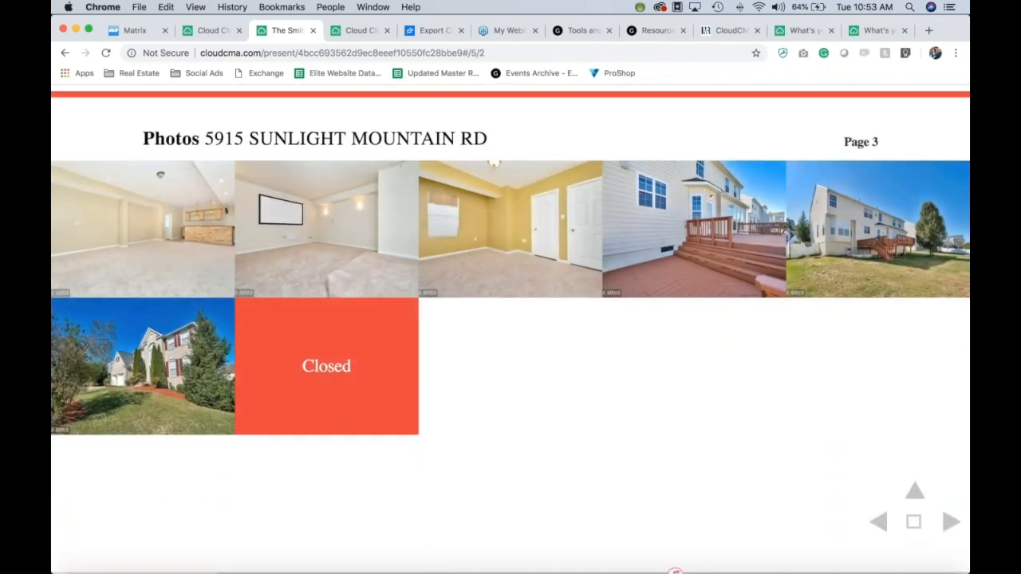
pyautogui.click(915, 491)
pyautogui.click(916, 493)
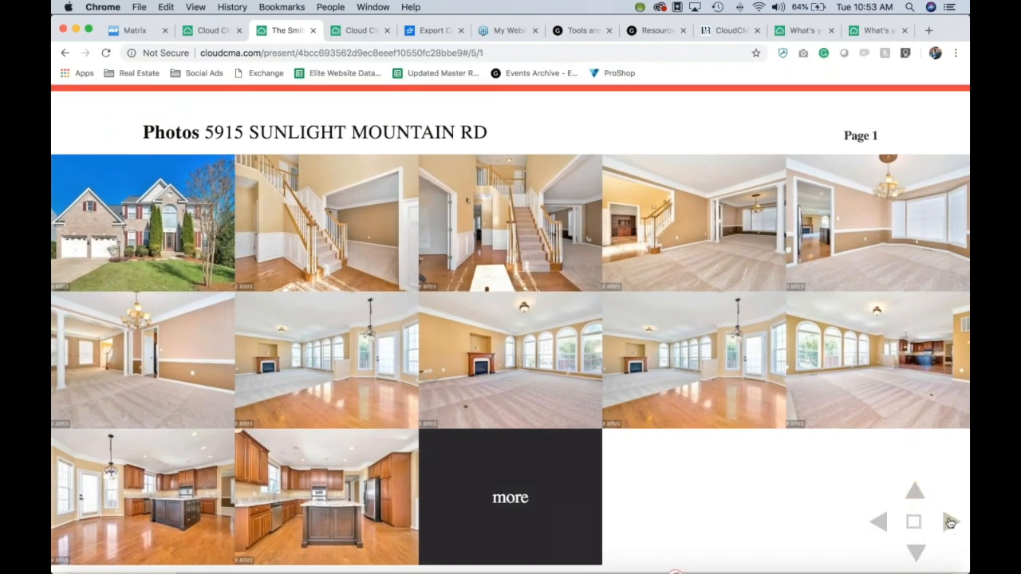
pyautogui.click(950, 522)
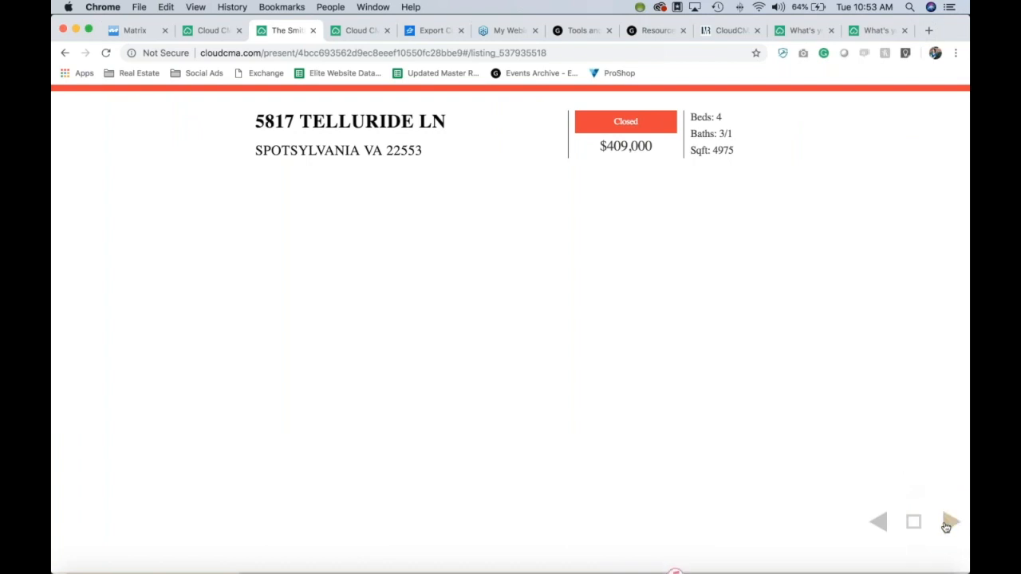
pyautogui.click(947, 524)
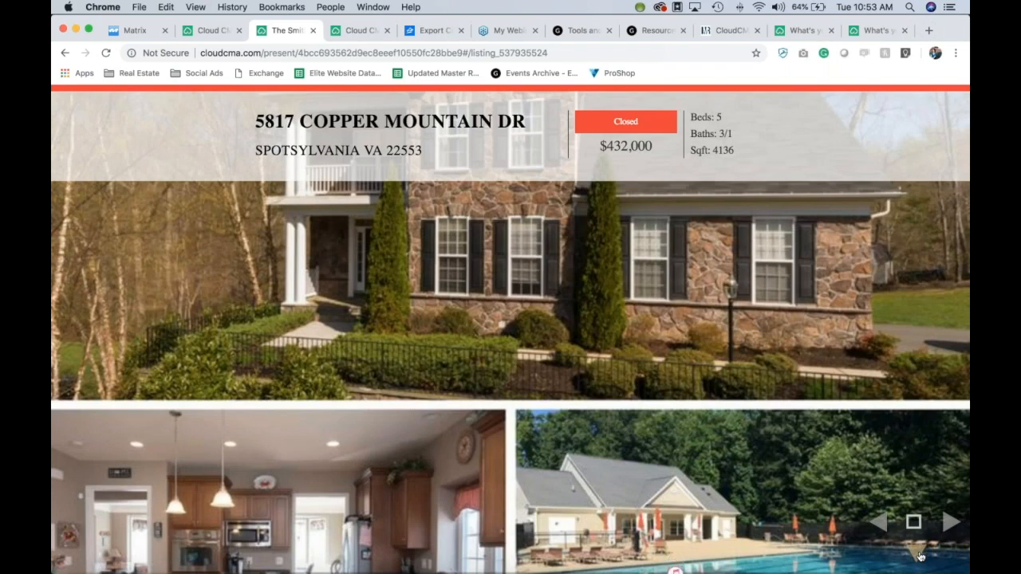
pyautogui.click(917, 552)
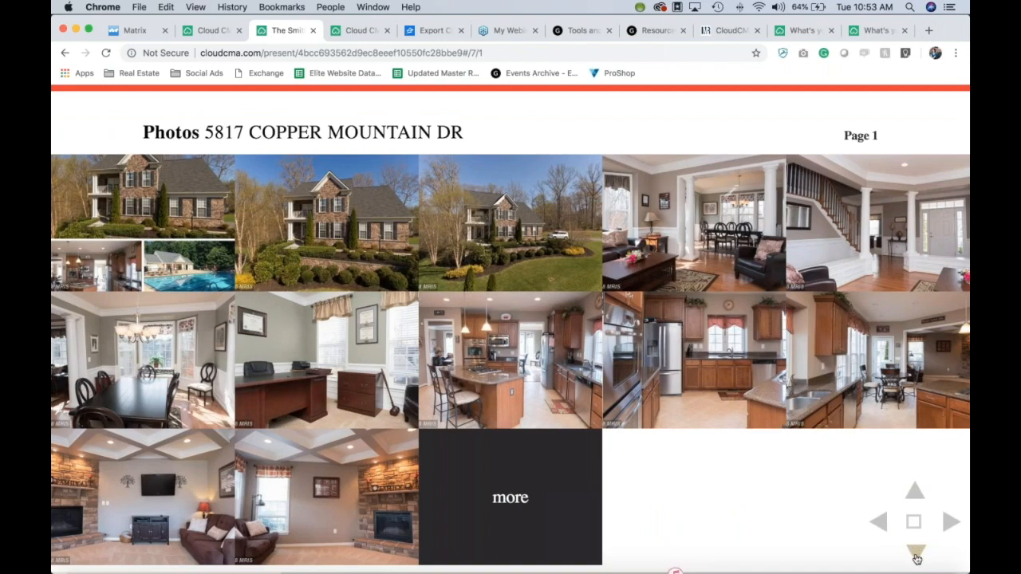
pyautogui.click(915, 552)
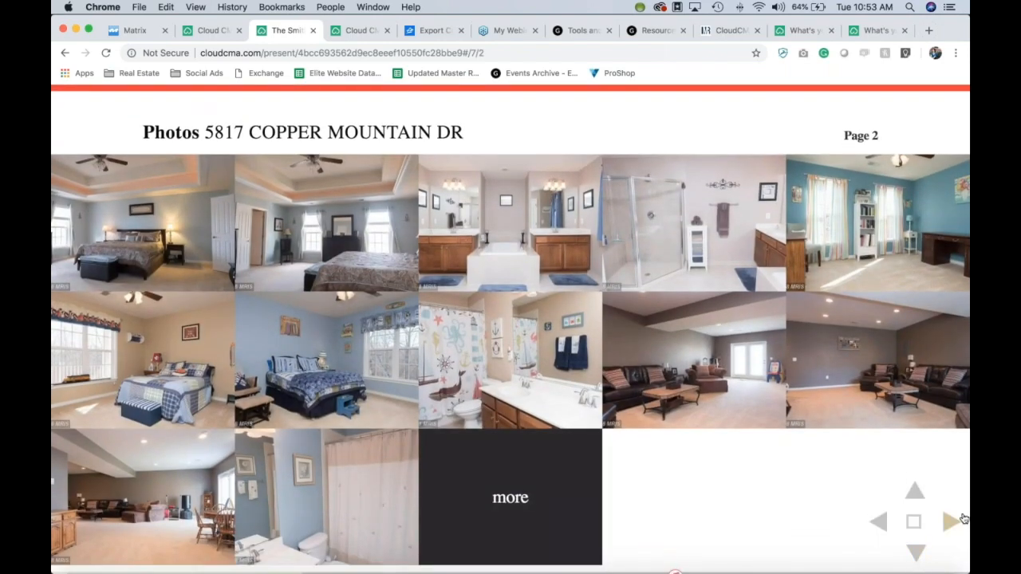
pyautogui.click(951, 522)
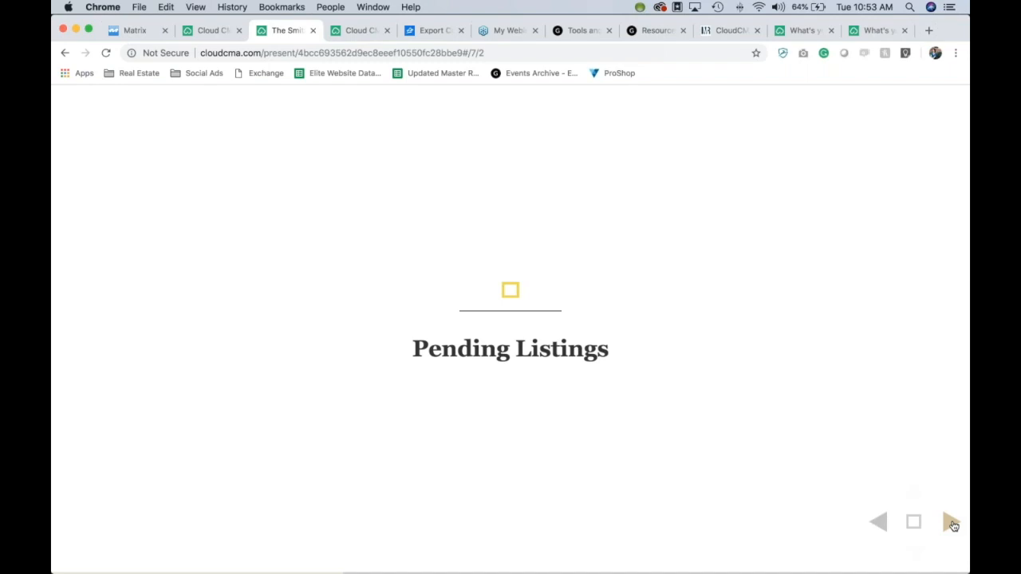
pyautogui.click(952, 524)
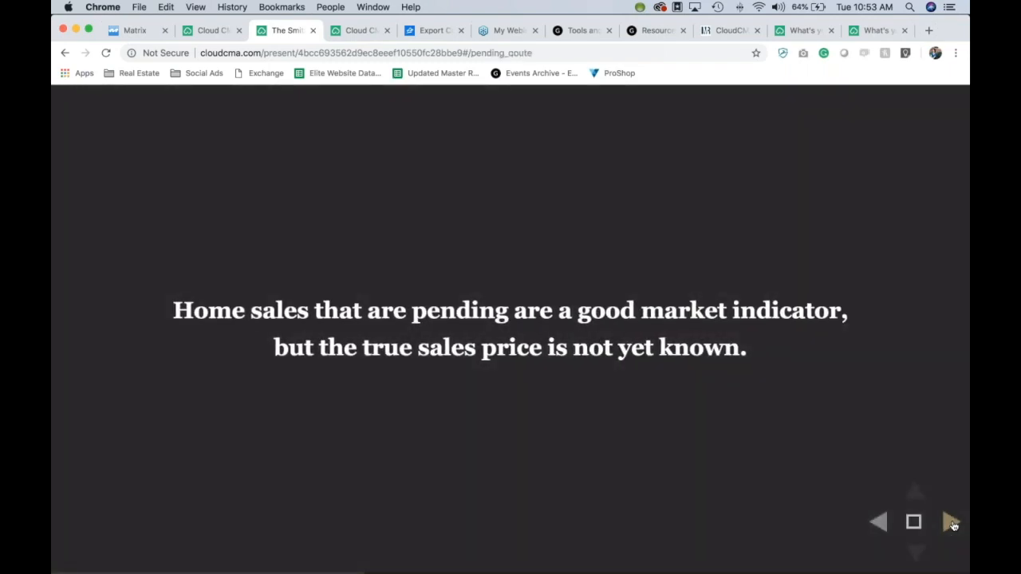
pyautogui.click(952, 524)
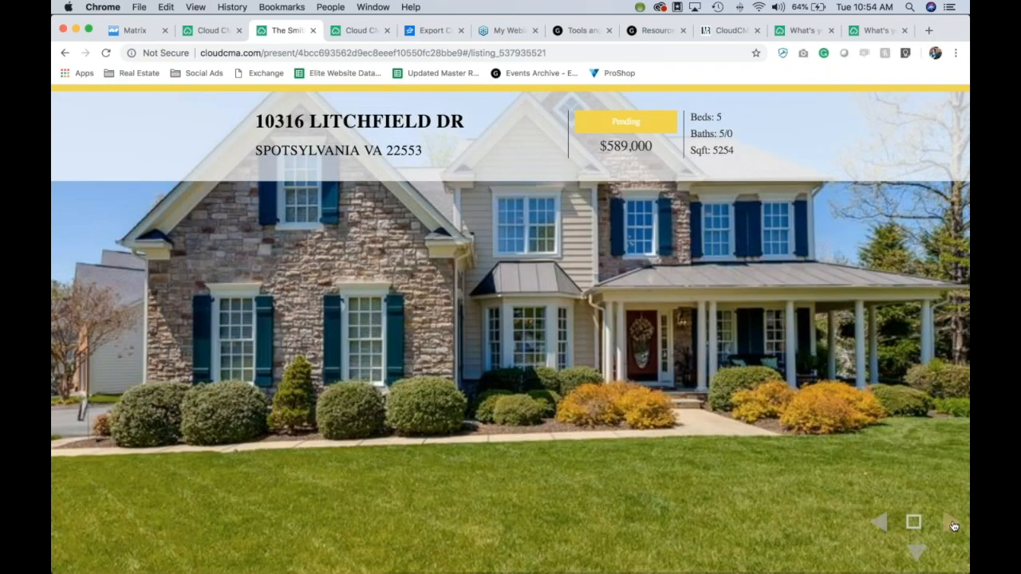
pyautogui.click(952, 524)
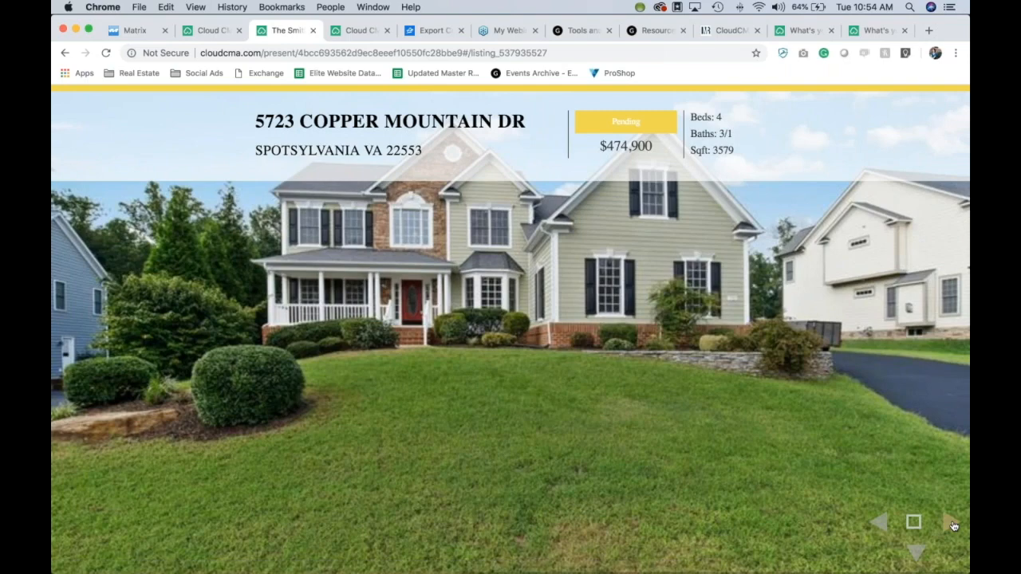
pyautogui.click(952, 524)
pyautogui.click(952, 524)
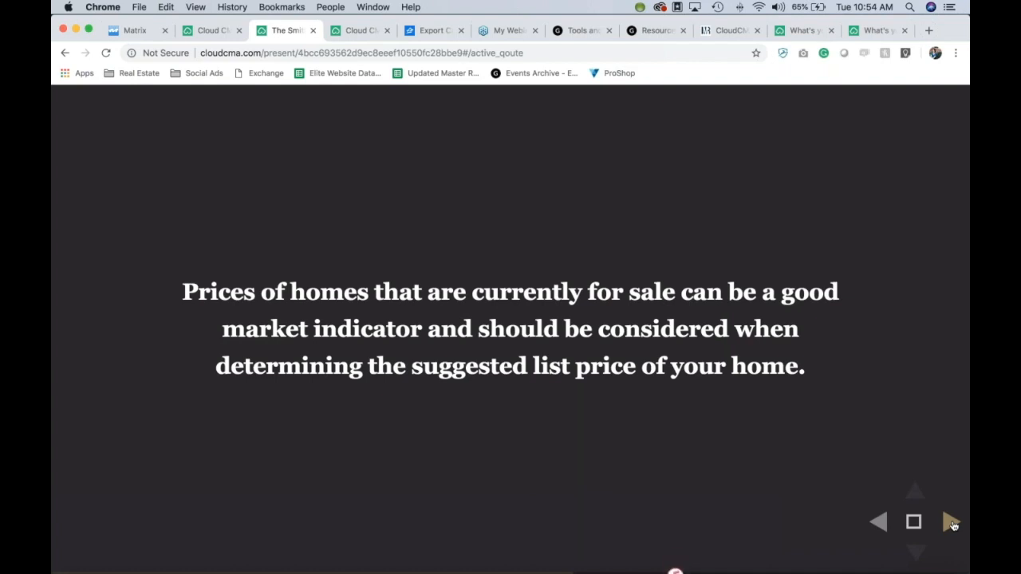
pyautogui.click(951, 523)
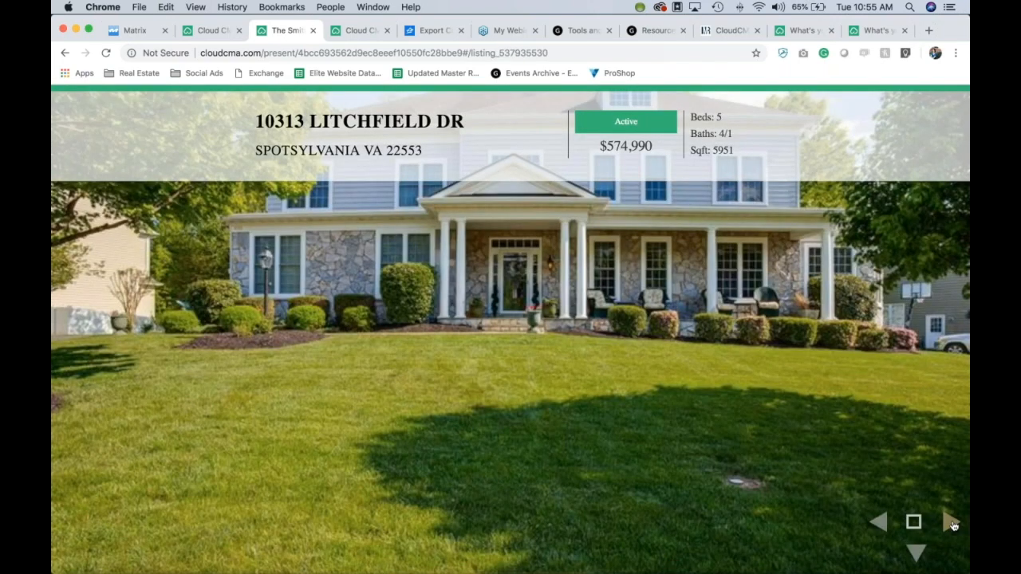
pyautogui.click(953, 524)
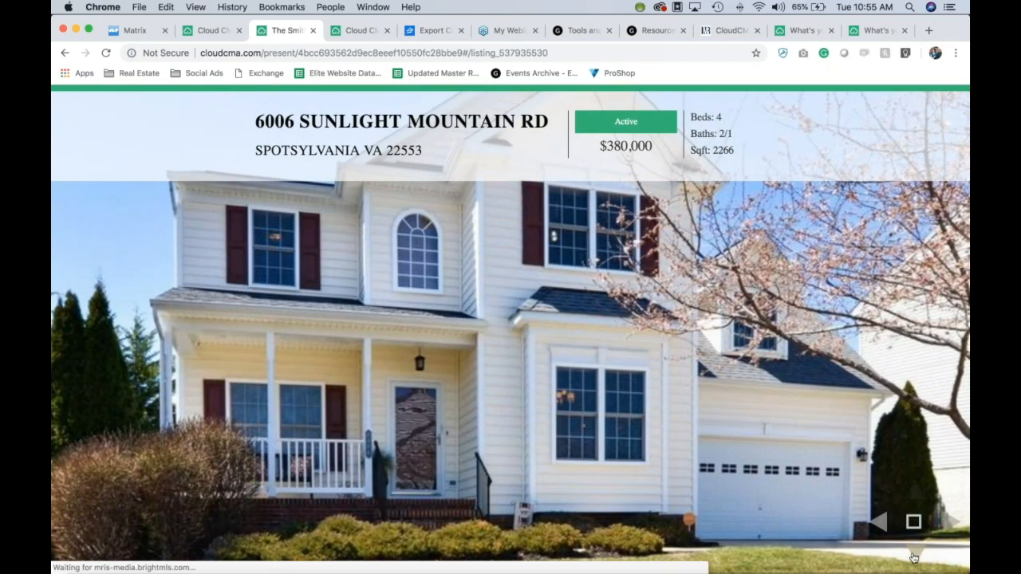
pyautogui.click(914, 555)
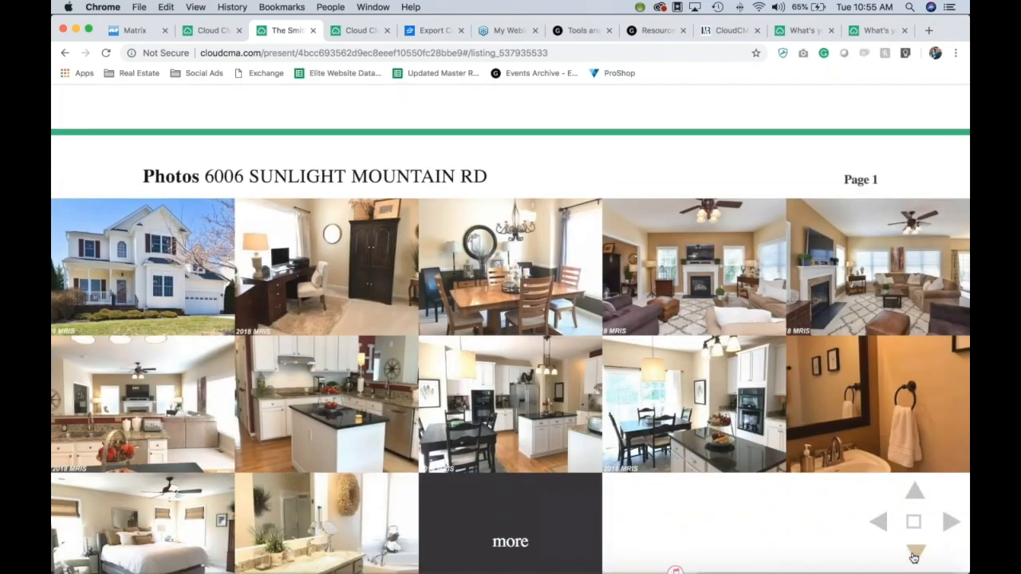
pyautogui.click(949, 520)
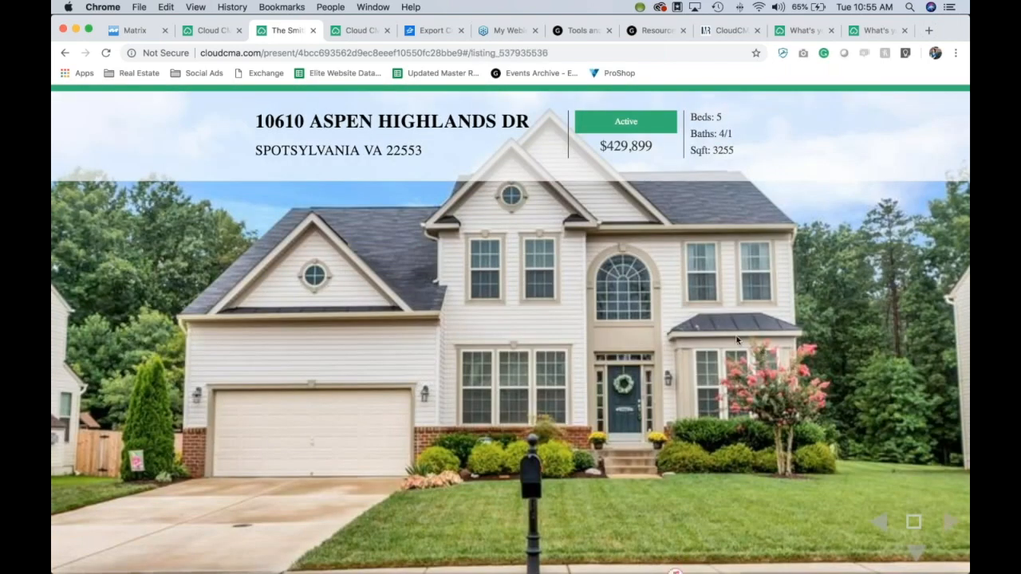
pyautogui.click(946, 523)
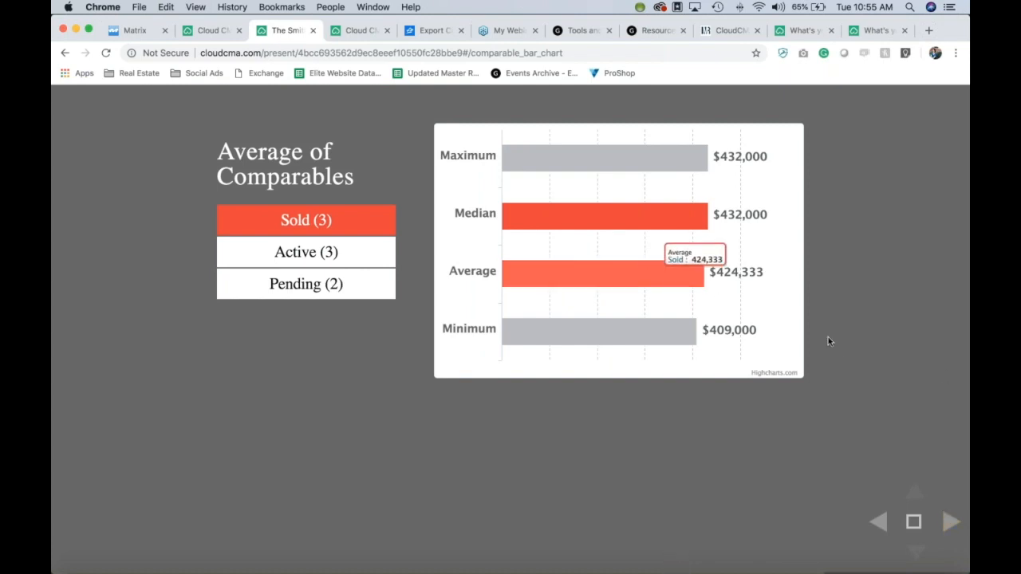
# Step: Show the Sold Property Analysis table, then The Smith Home pricing factors, then Next Steps
pyautogui.click(952, 522)
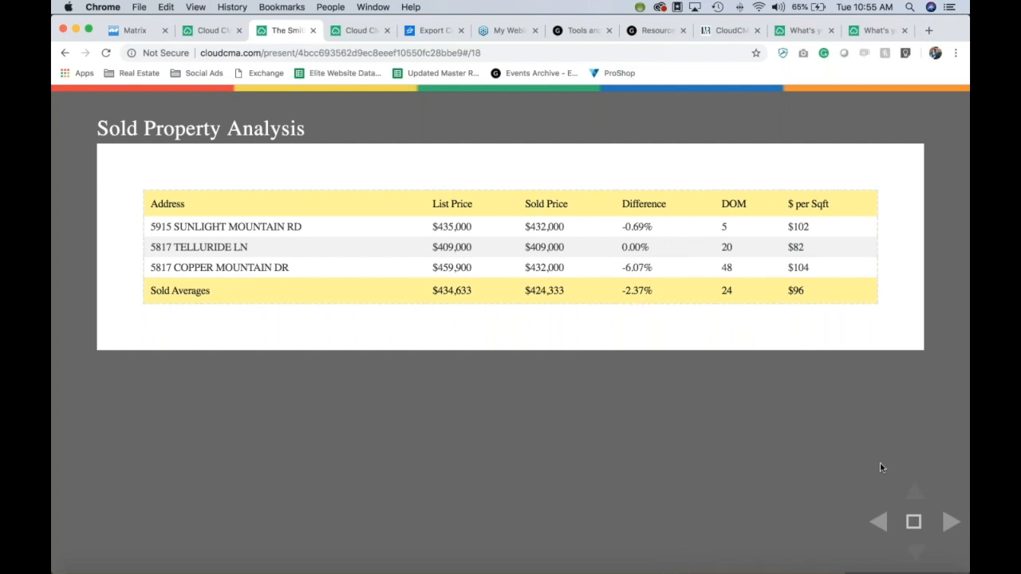
pyautogui.click(947, 525)
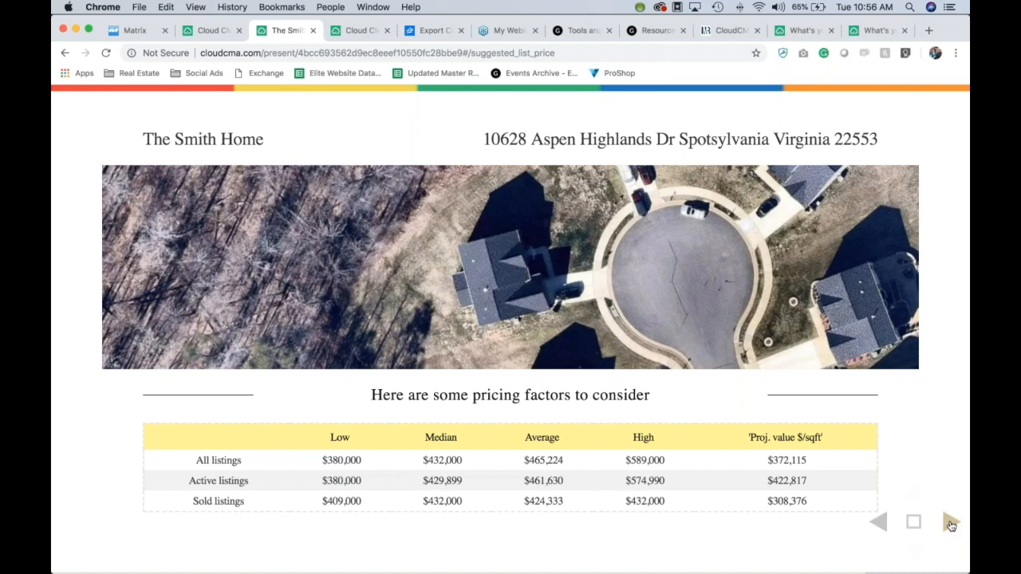
pyautogui.click(951, 524)
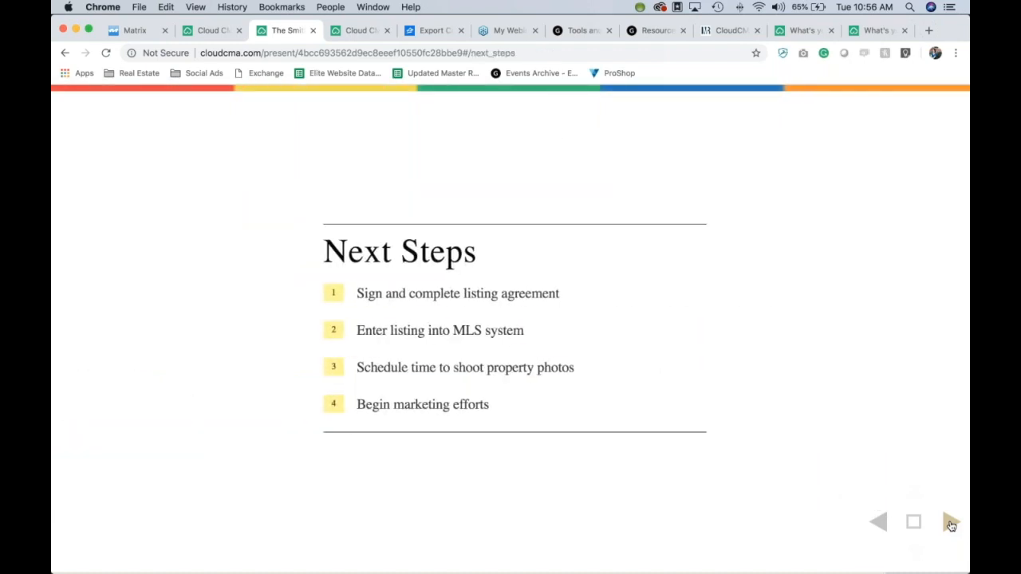
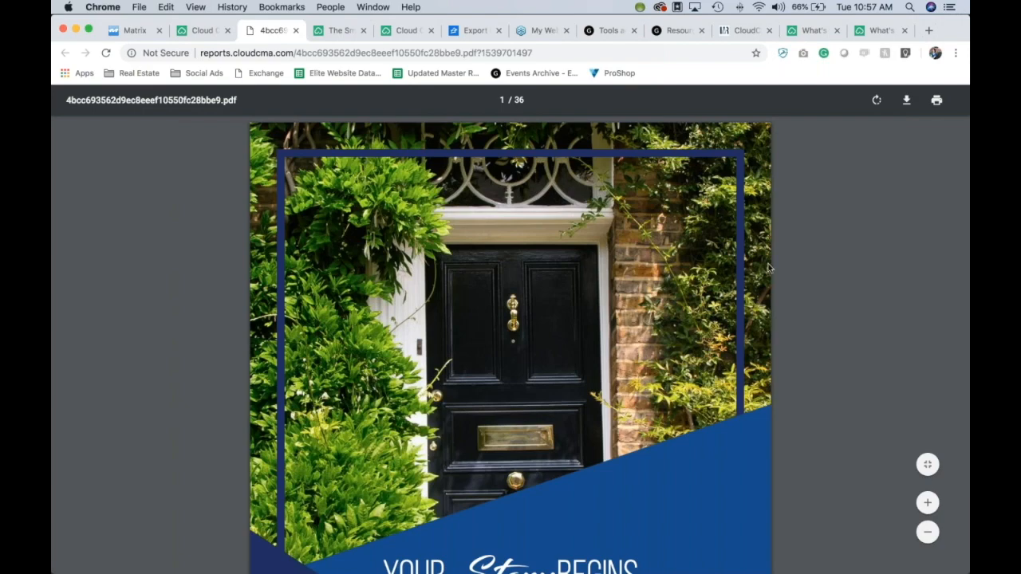
pyautogui.scroll(-5, 767, 268)
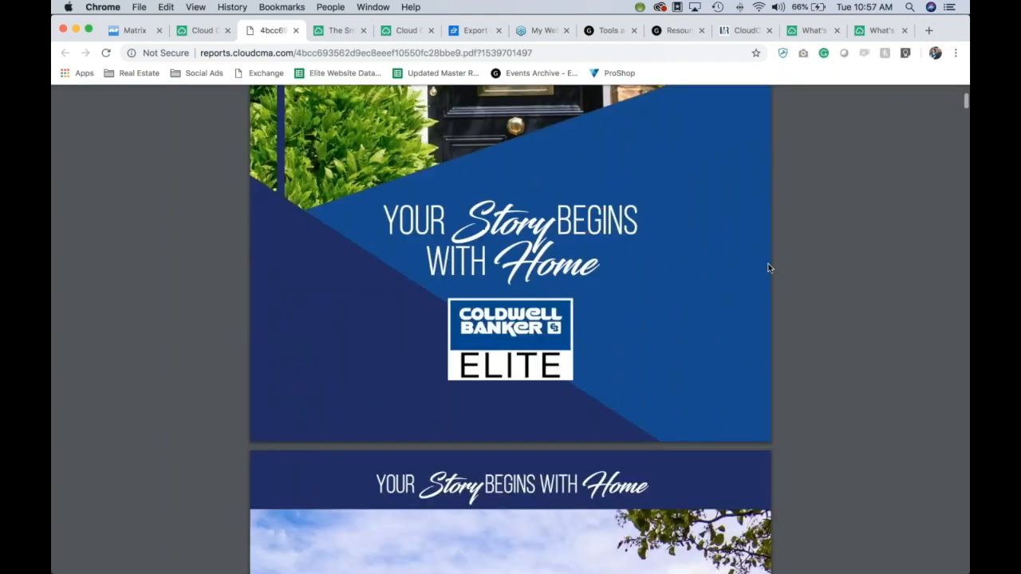
pyautogui.scroll(4, 768, 268)
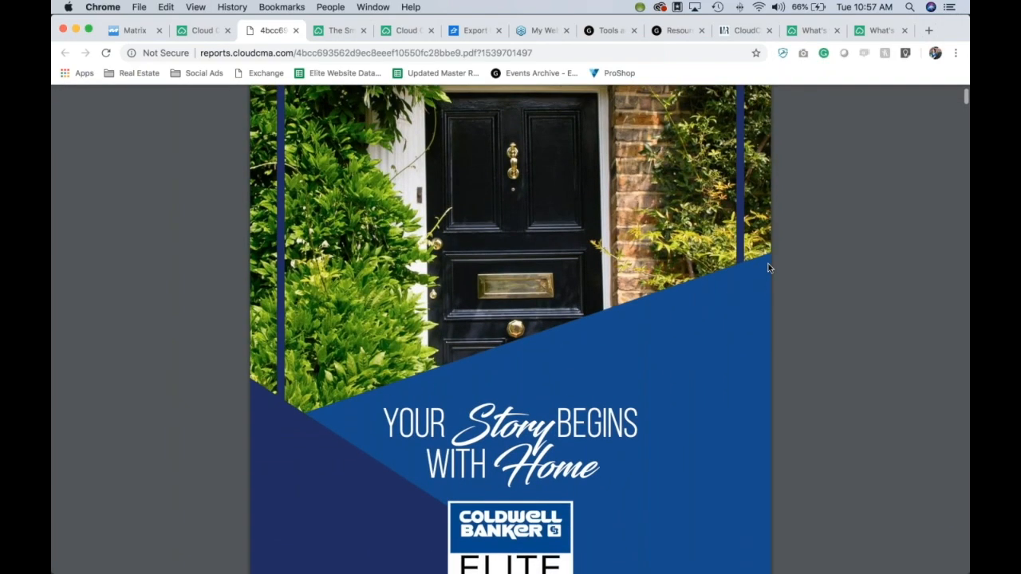
pyautogui.scroll(-2, 768, 268)
pyautogui.scroll(1, 768, 268)
pyautogui.scroll(-6, 767, 268)
pyautogui.scroll(-2, 768, 268)
pyautogui.scroll(3, 768, 268)
pyautogui.scroll(-9, 768, 268)
pyautogui.scroll(-4, 768, 268)
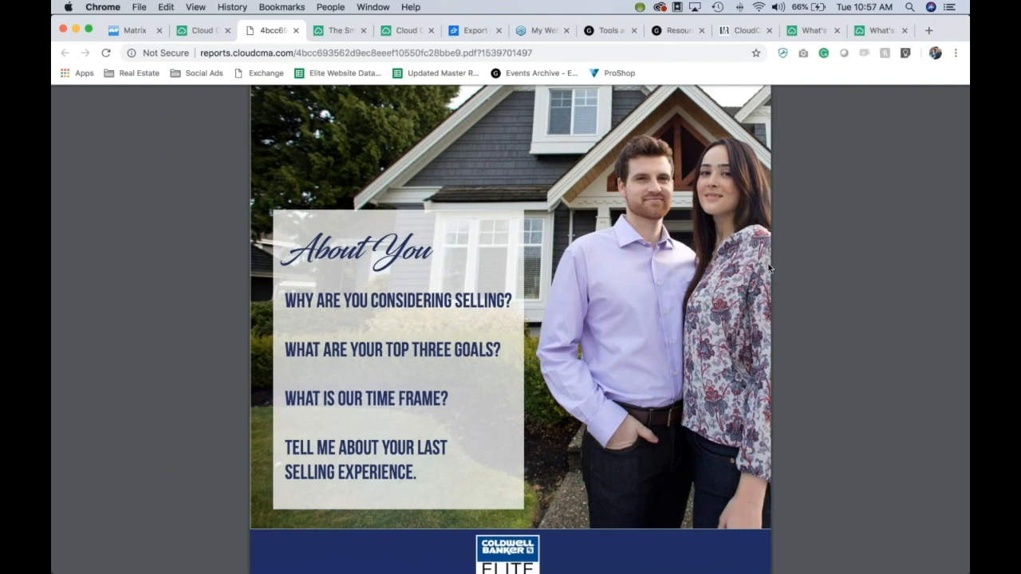
pyautogui.scroll(-3, 768, 268)
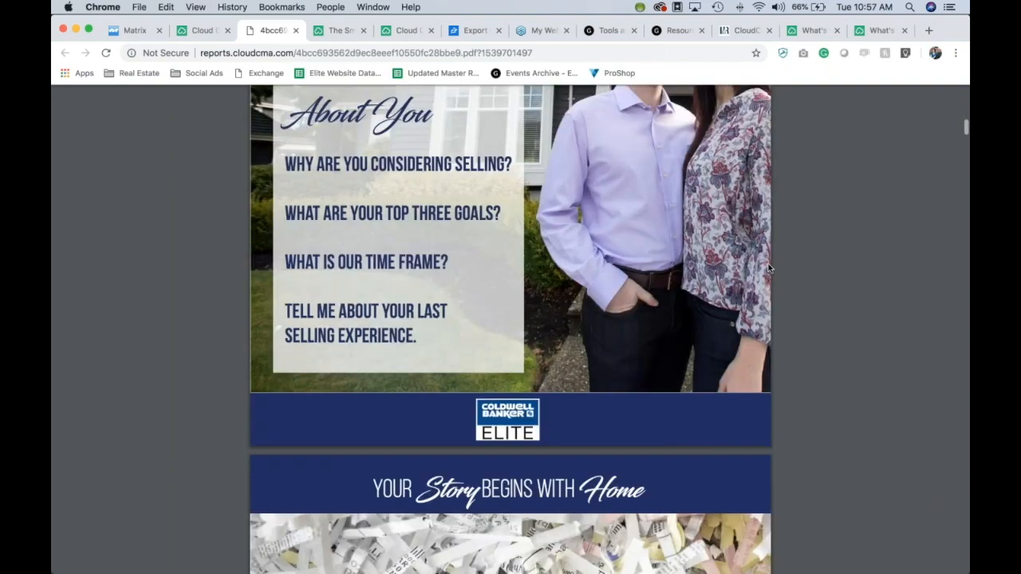
pyautogui.scroll(2, 768, 267)
pyautogui.scroll(-15, 768, 268)
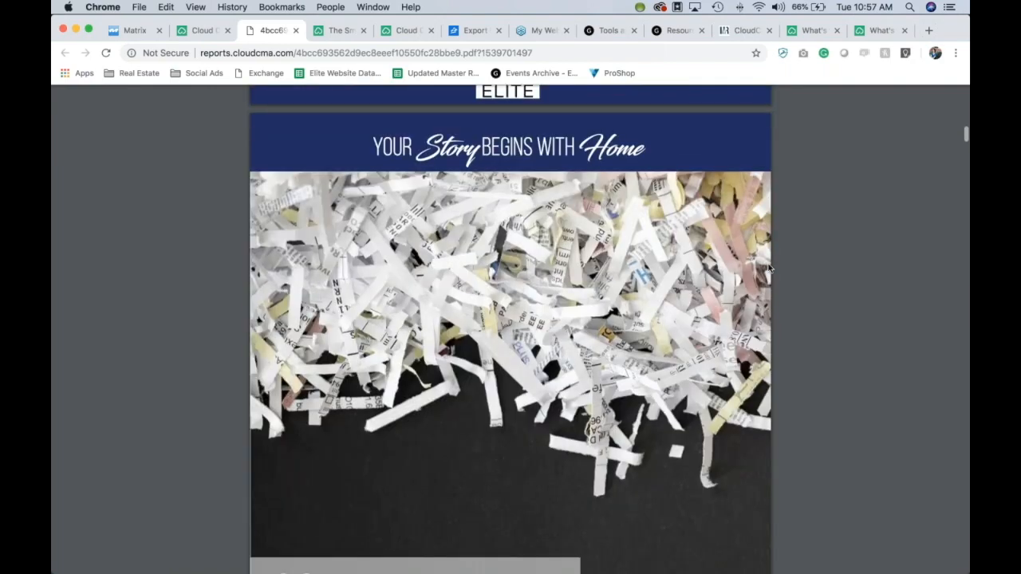
pyautogui.scroll(-10, 768, 268)
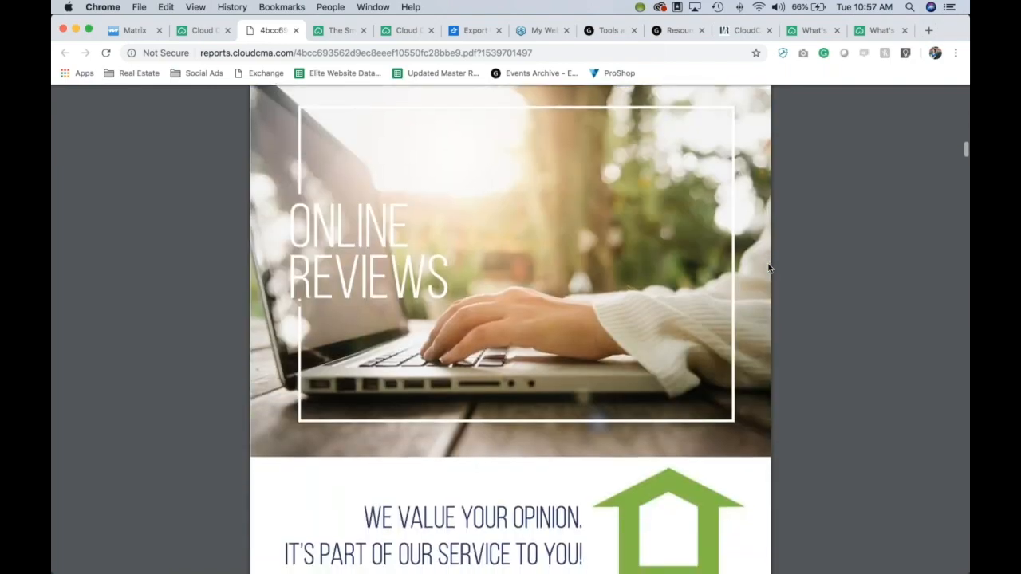
pyautogui.scroll(-7, 768, 268)
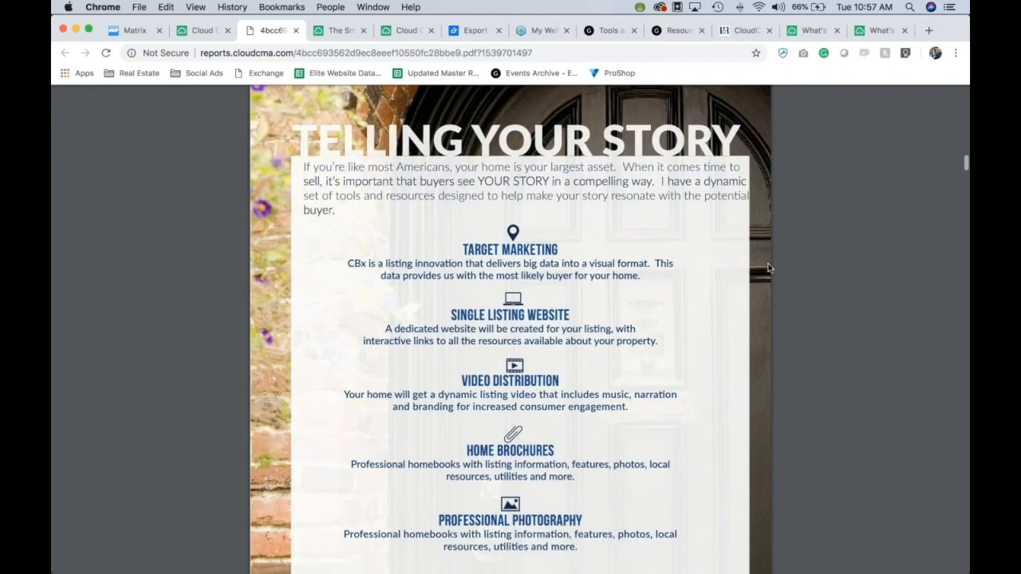
pyautogui.scroll(-9, 768, 268)
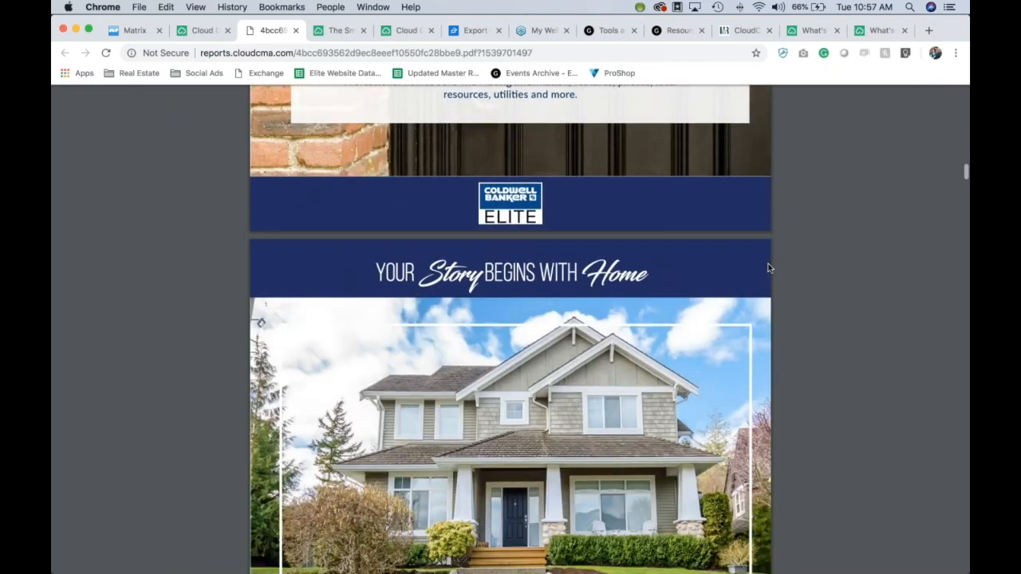
pyautogui.scroll(-10, 768, 268)
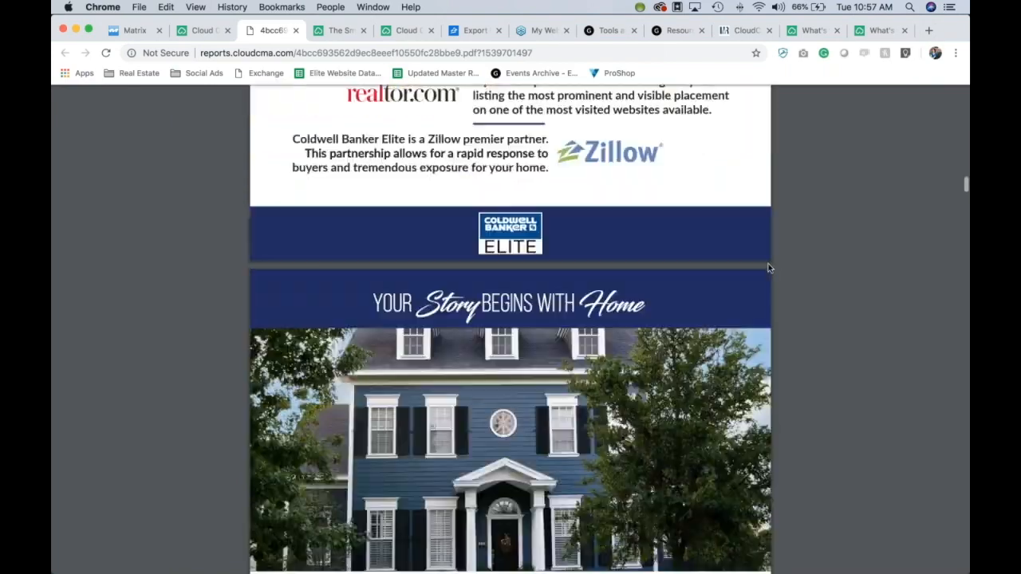
pyautogui.scroll(-11, 768, 268)
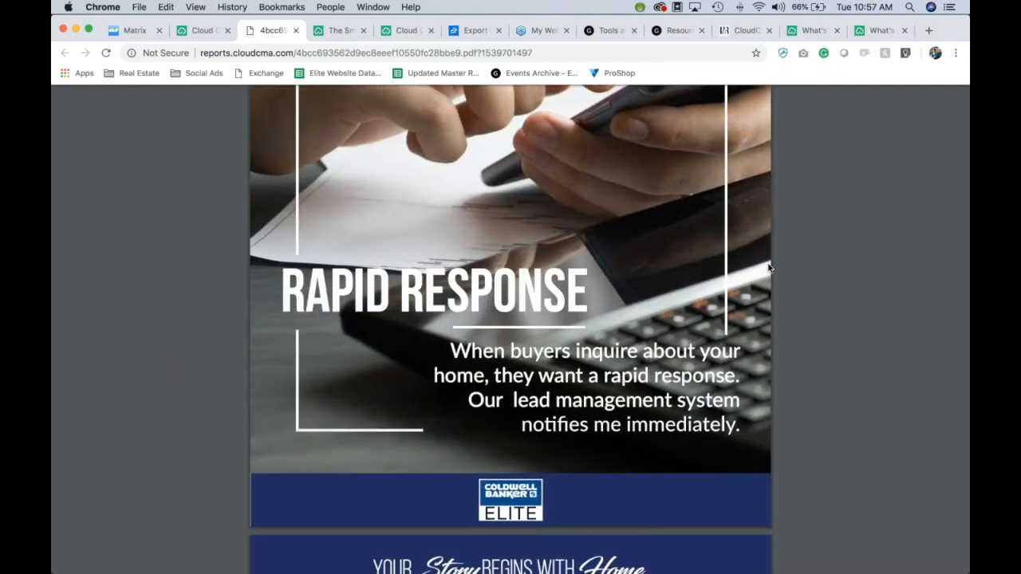
pyautogui.scroll(-2, 865, 279)
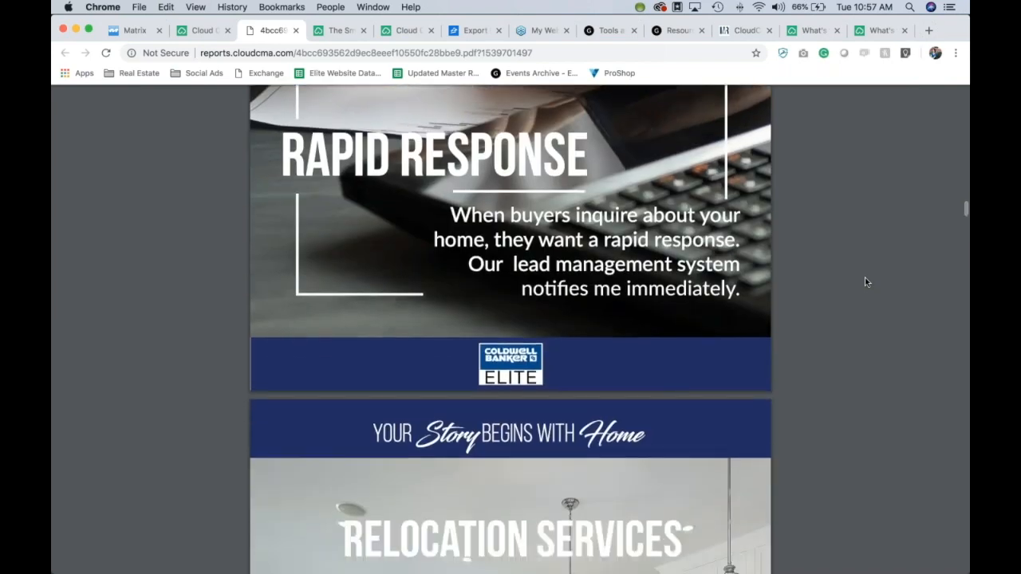
pyautogui.scroll(-4, 865, 281)
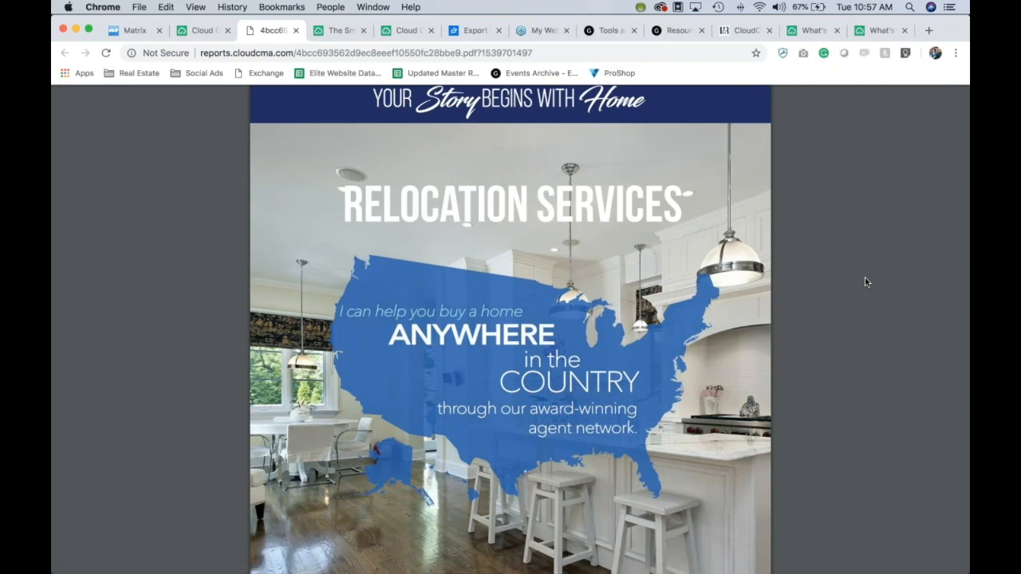
pyautogui.scroll(-5, 866, 281)
pyautogui.scroll(-15, 866, 281)
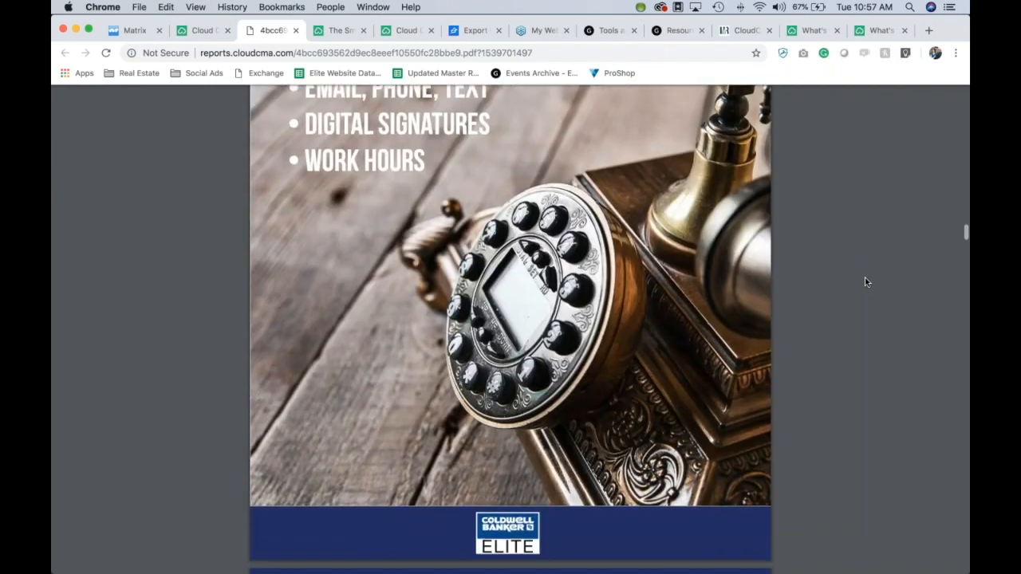
pyautogui.scroll(-10, 866, 282)
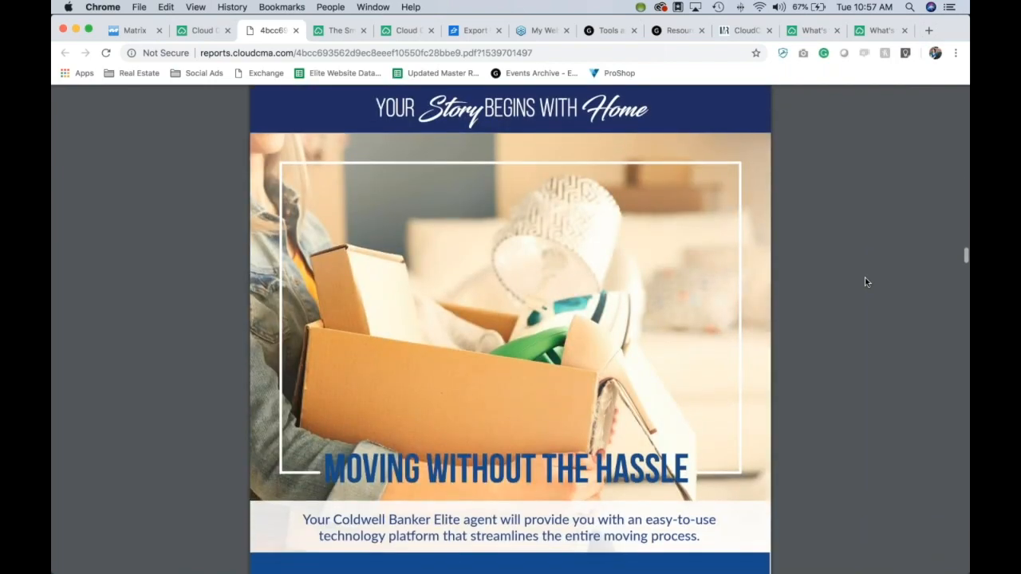
pyautogui.scroll(5, 866, 281)
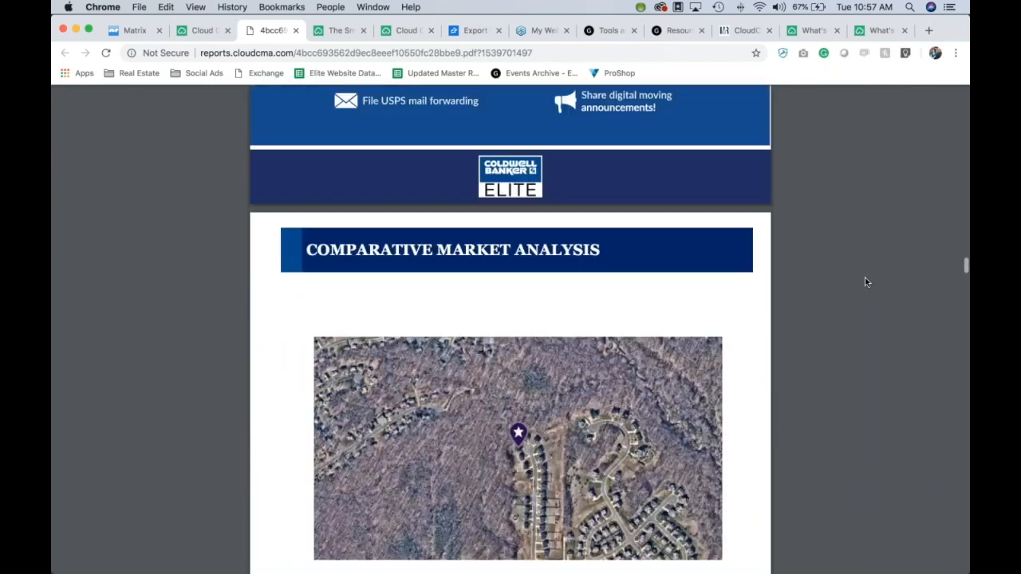
pyautogui.scroll(-2, 866, 281)
pyautogui.scroll(-1, 866, 281)
pyautogui.scroll(4, 866, 281)
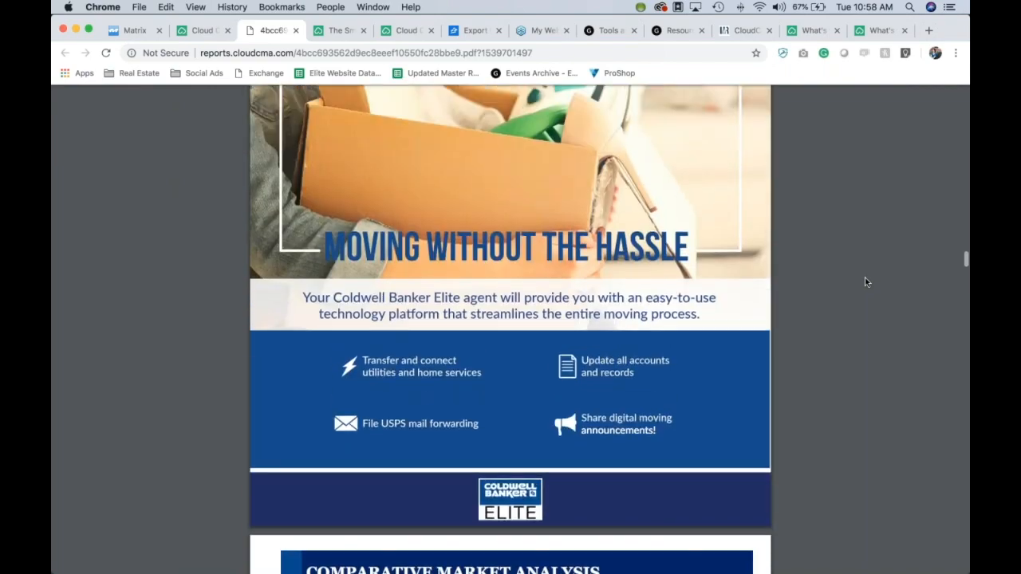
pyautogui.scroll(-8, 866, 281)
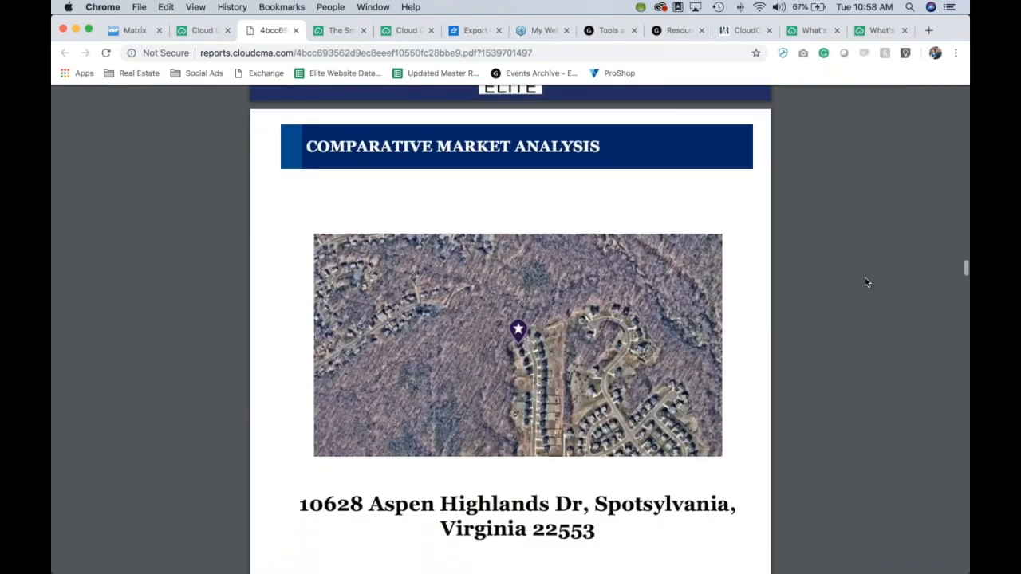
pyautogui.scroll(-15, 866, 281)
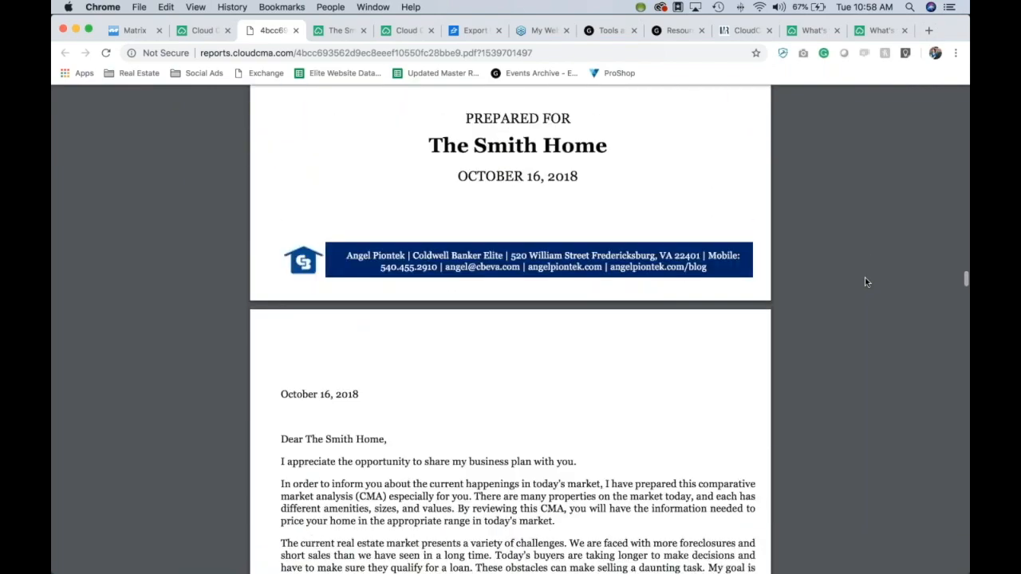
pyautogui.scroll(6, 866, 281)
pyautogui.scroll(-5, 866, 282)
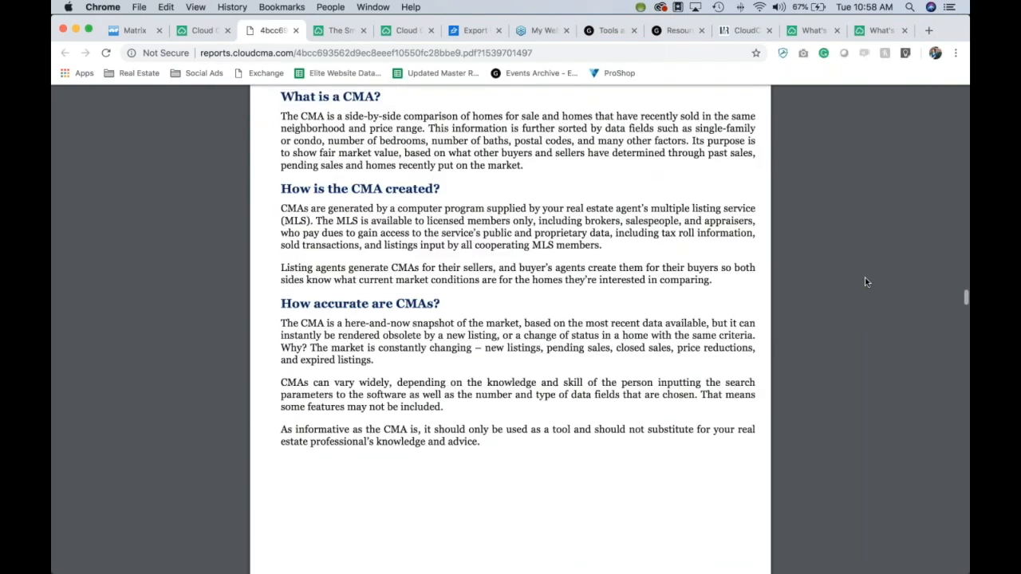
pyautogui.scroll(-1, 866, 281)
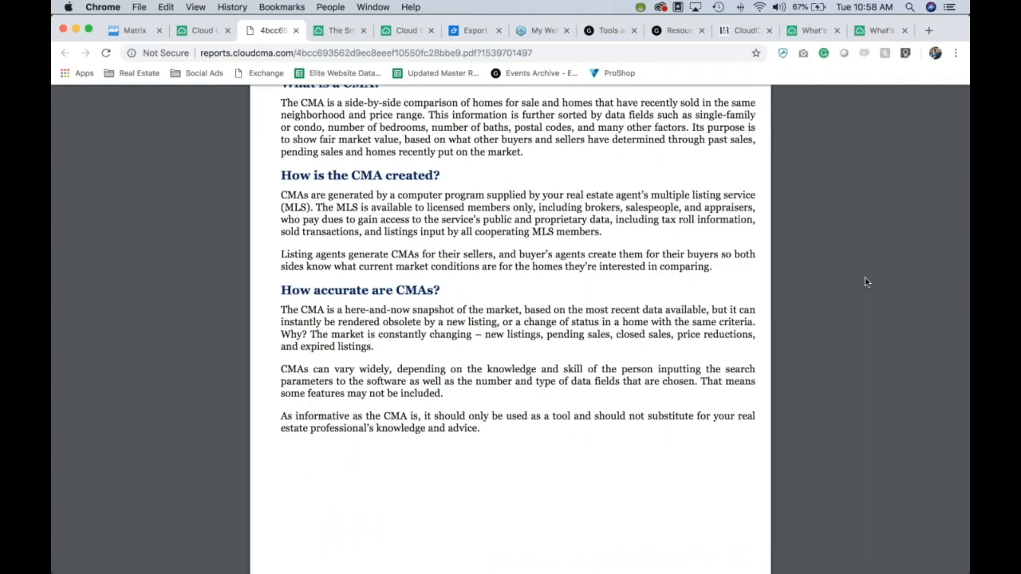
pyautogui.scroll(-15, 866, 281)
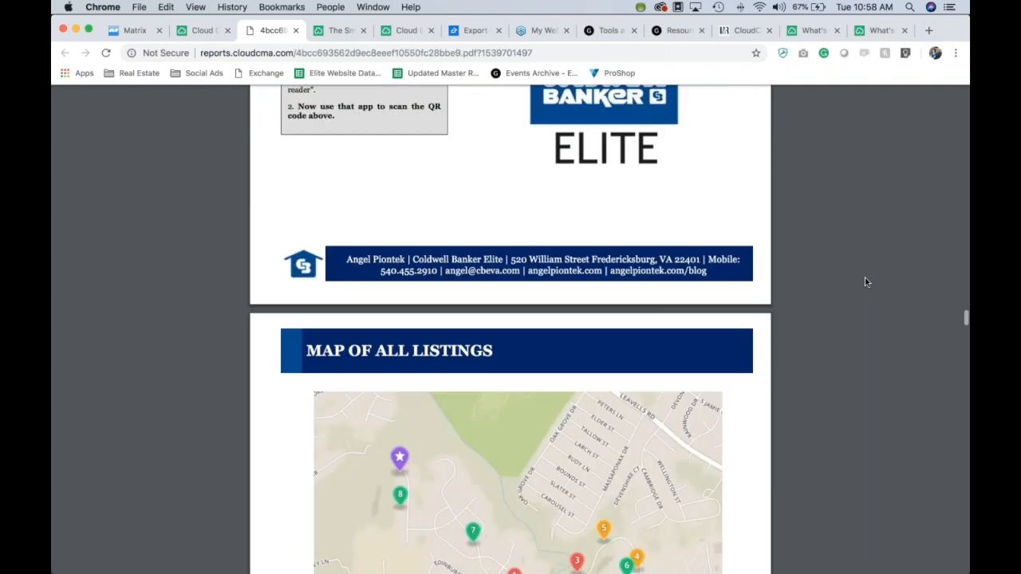
pyautogui.scroll(-15, 866, 281)
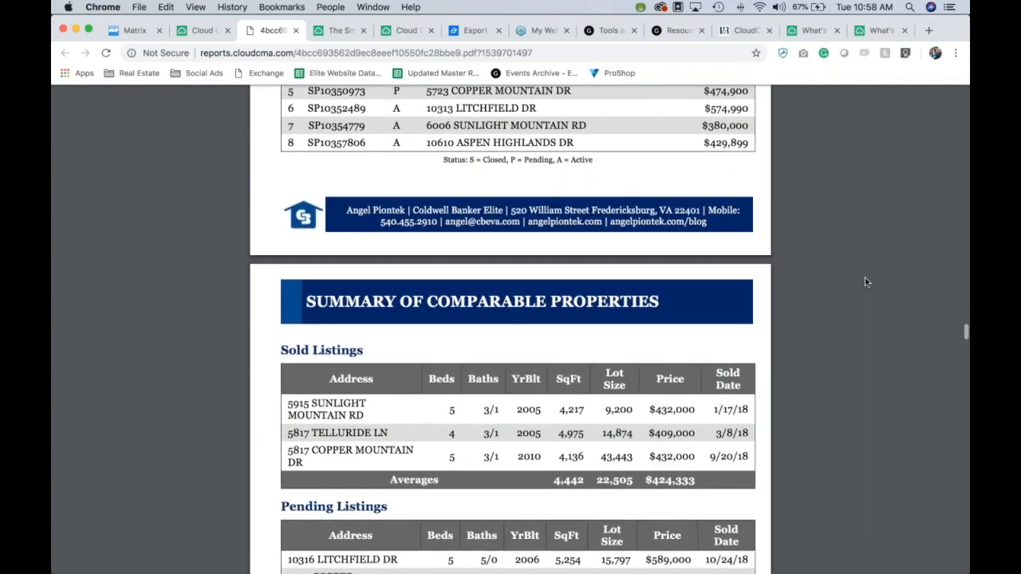
pyautogui.scroll(5, 865, 280)
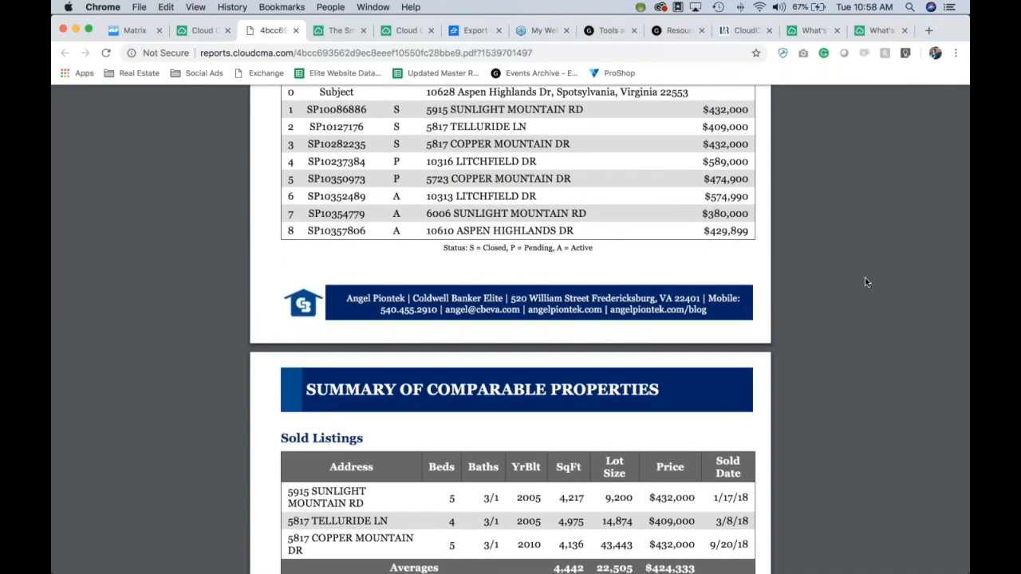
pyautogui.scroll(-20, 865, 281)
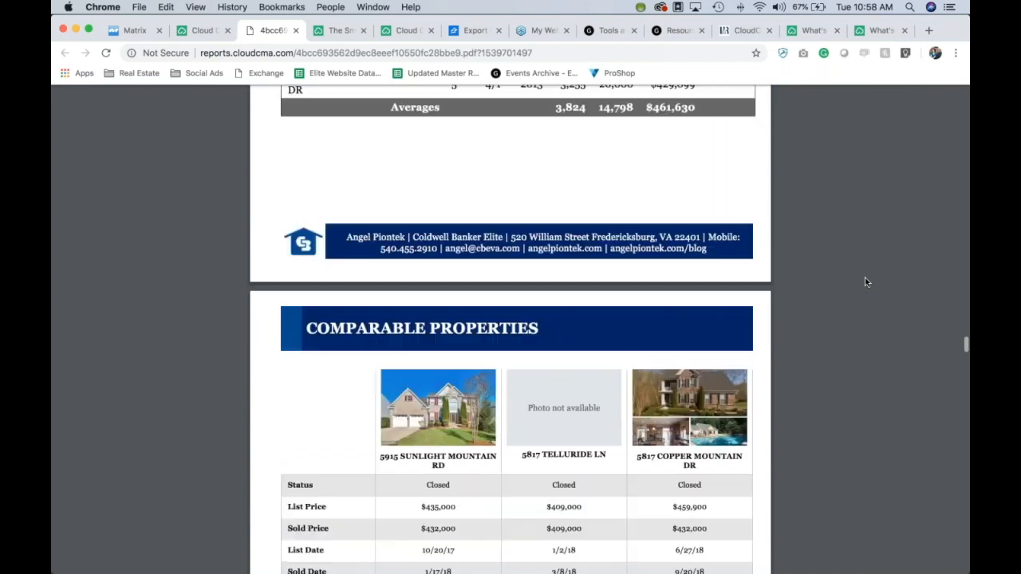
pyautogui.scroll(-15, 864, 282)
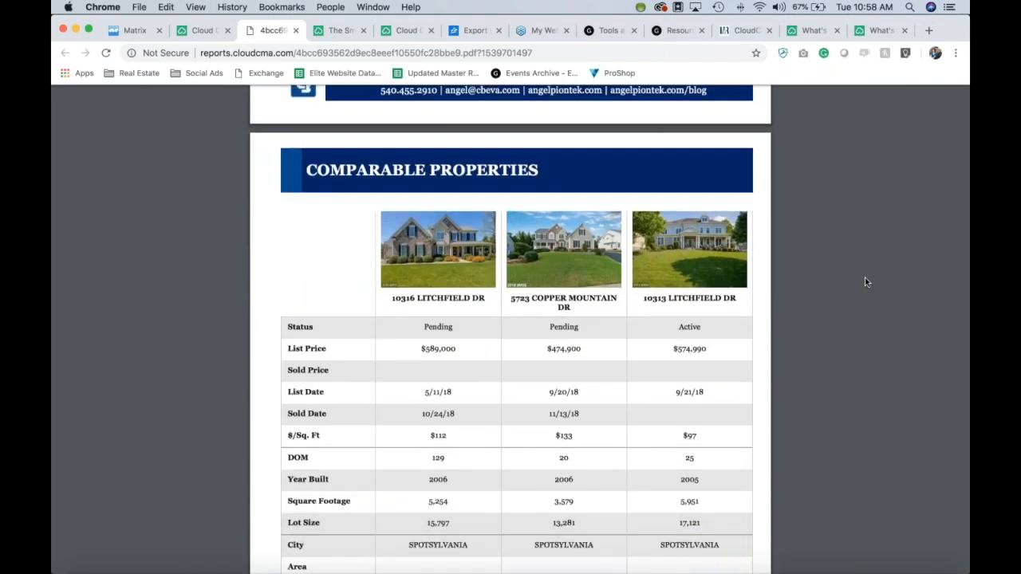
pyautogui.scroll(-3, 866, 281)
pyautogui.scroll(4, 866, 282)
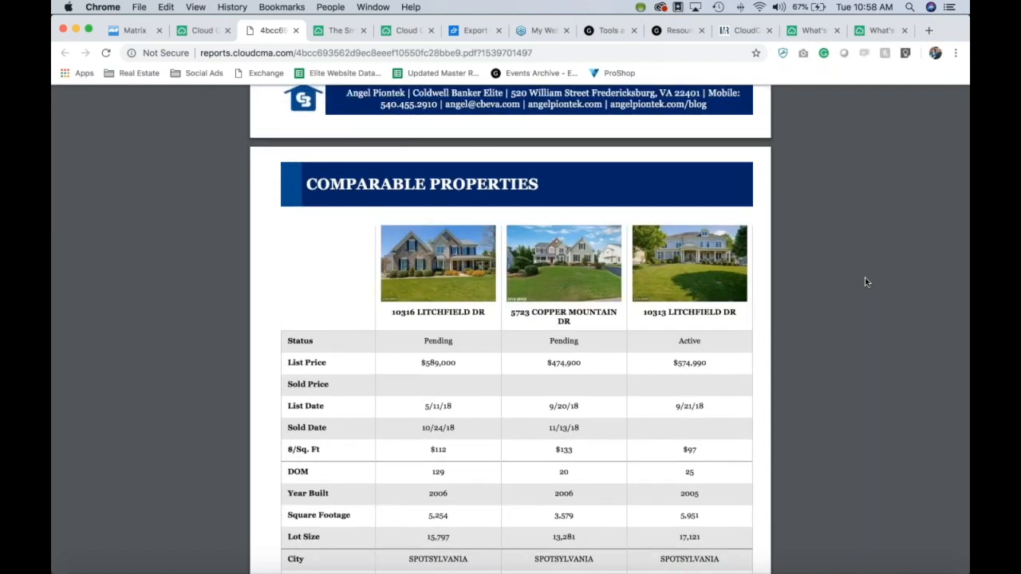
pyautogui.scroll(-4, 866, 281)
pyautogui.scroll(-15, 865, 282)
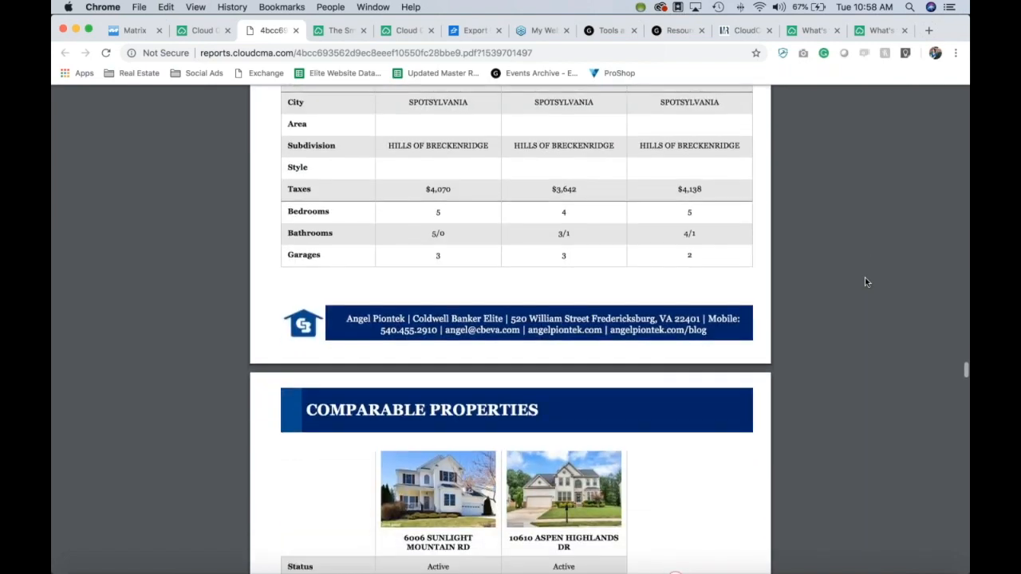
pyautogui.scroll(-10, 866, 281)
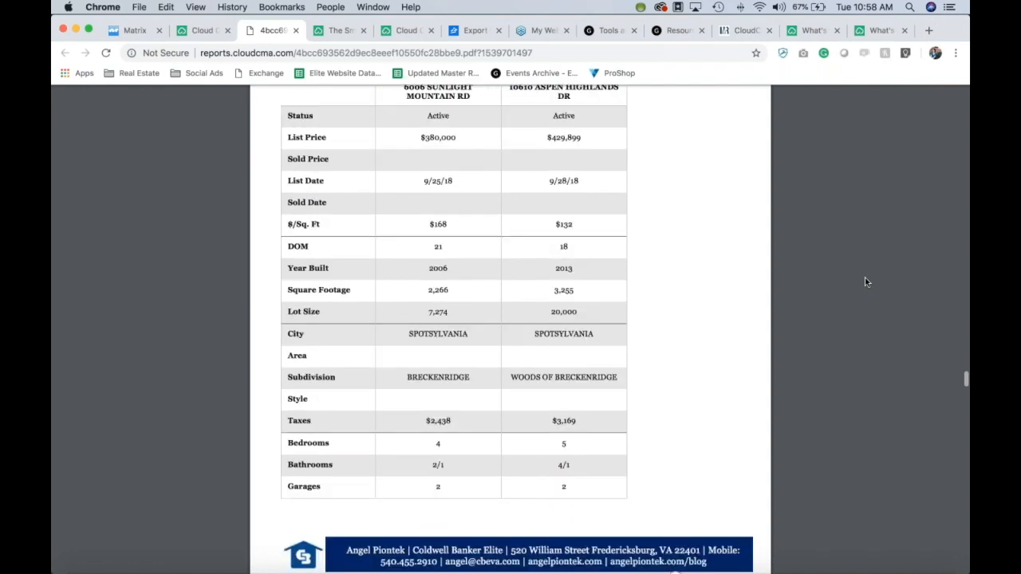
pyautogui.scroll(-13, 866, 281)
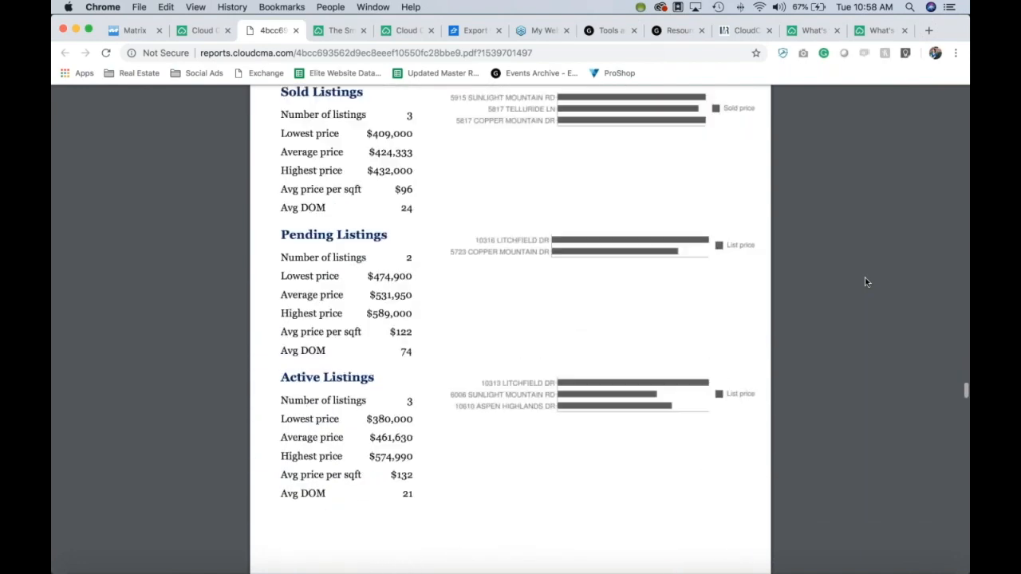
pyautogui.scroll(-20, 866, 281)
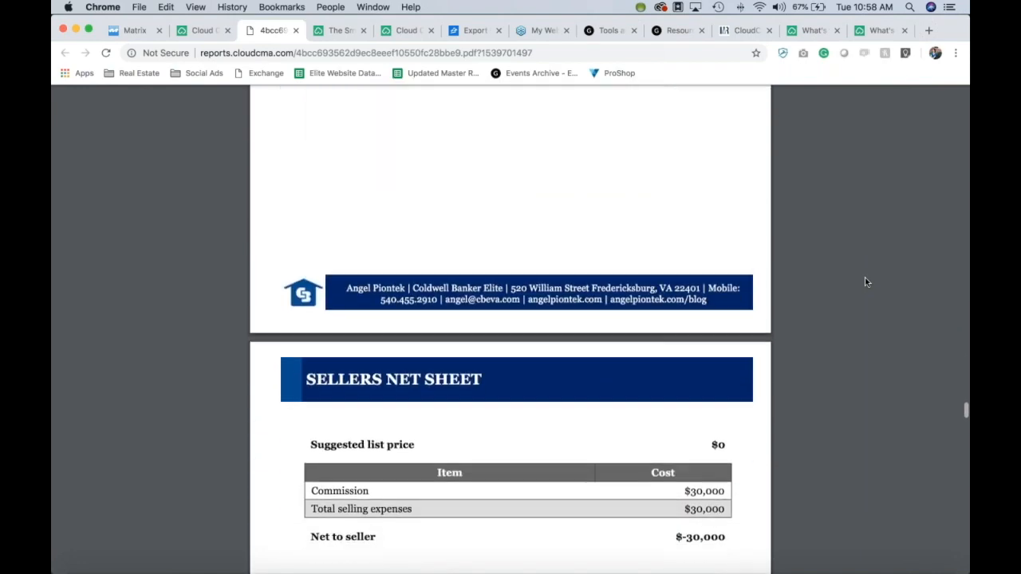
pyautogui.scroll(-10, 864, 281)
pyautogui.scroll(5, 865, 282)
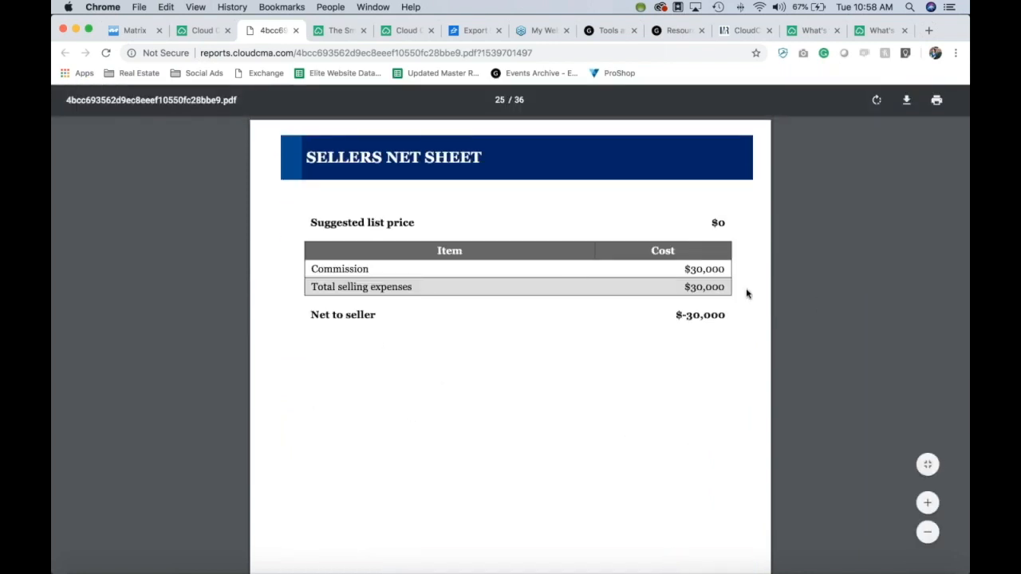
pyautogui.scroll(-5, 617, 309)
pyautogui.scroll(-7, 765, 327)
pyautogui.scroll(2, 766, 328)
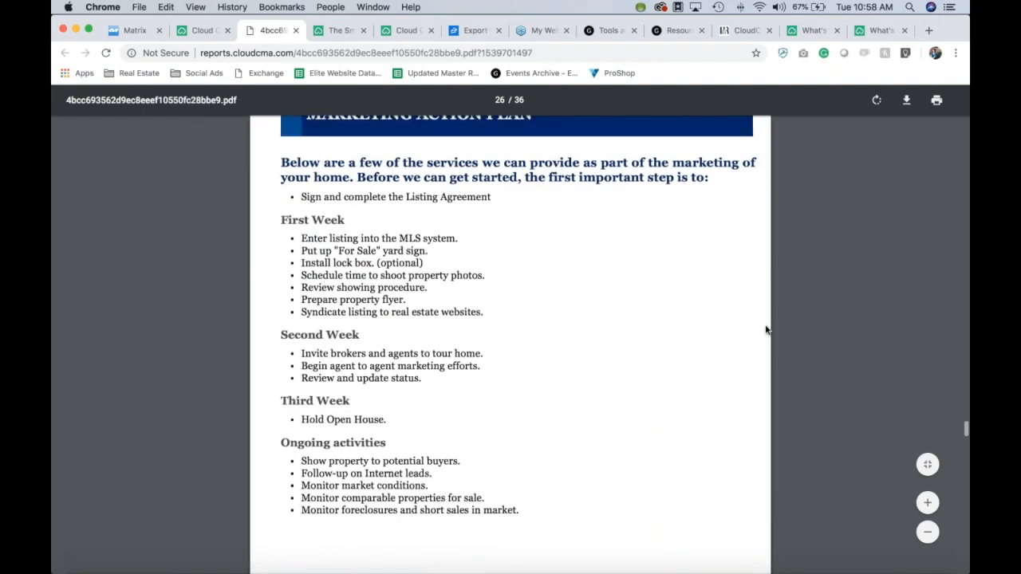
pyautogui.scroll(-10, 766, 329)
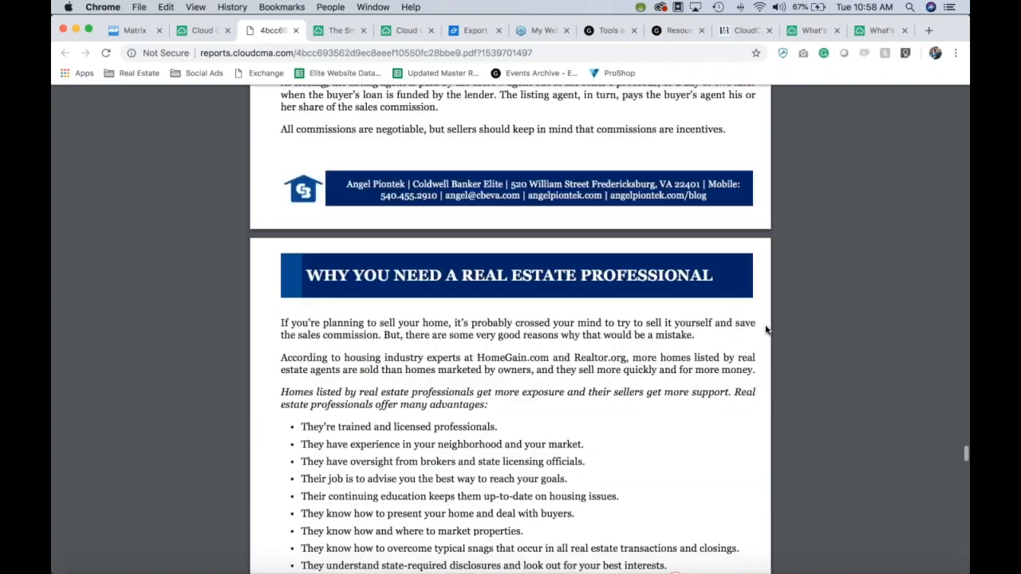
pyautogui.scroll(-20, 766, 330)
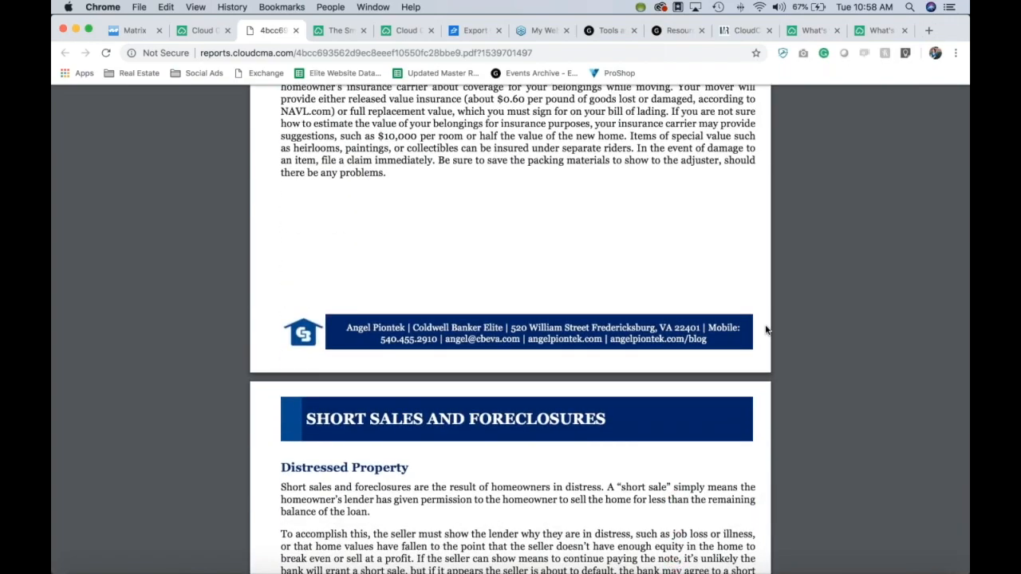
pyautogui.scroll(20, 765, 329)
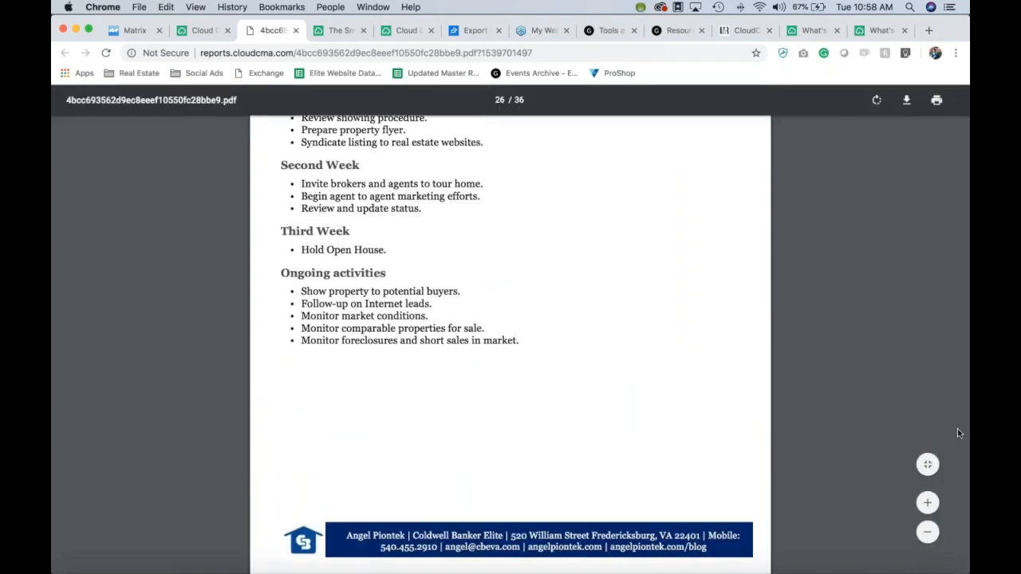
# Step: Switch back to the Cloud CMA tab, open the saved Buyer Tours list, then bring Outlook forward
pyautogui.click(203, 30)
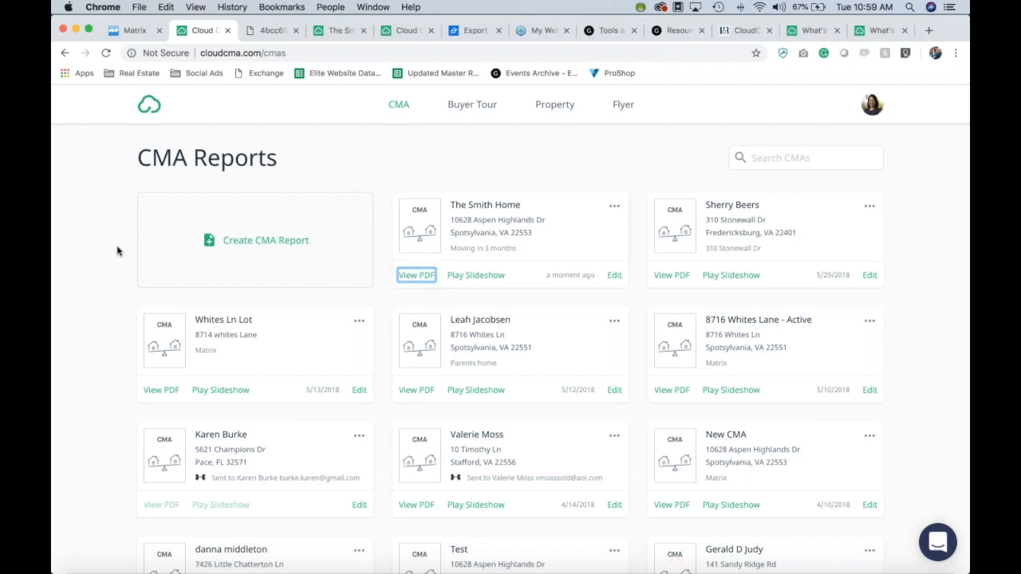
pyautogui.scroll(-7, 118, 251)
pyautogui.scroll(7, 117, 223)
pyautogui.click(459, 106)
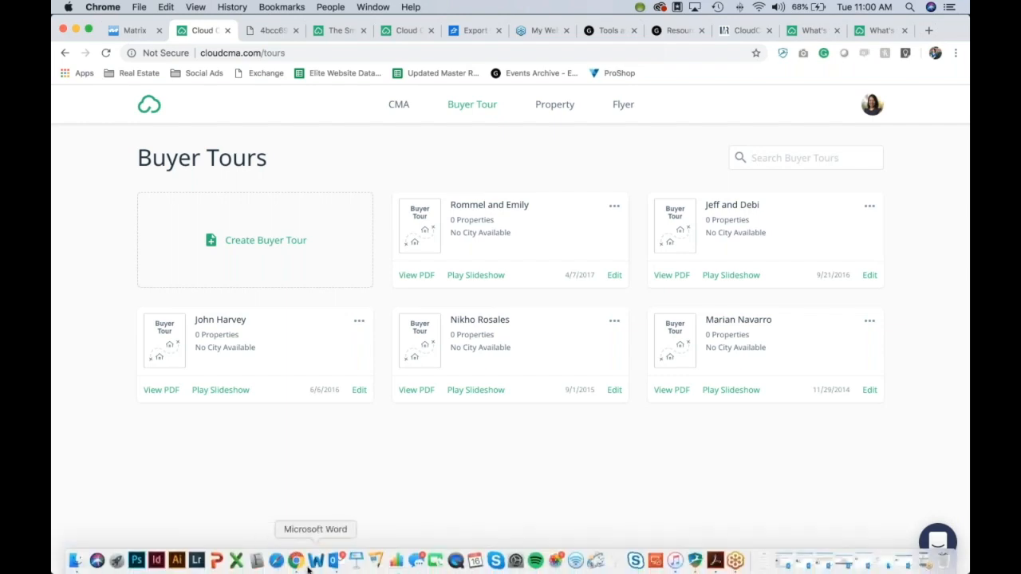
pyautogui.click(335, 561)
pyautogui.click(70, 67)
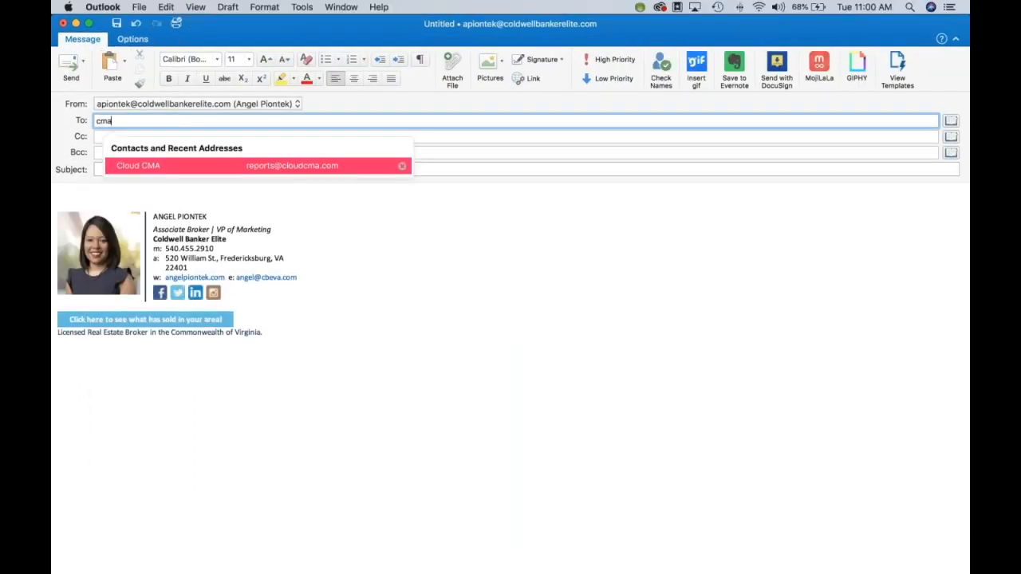
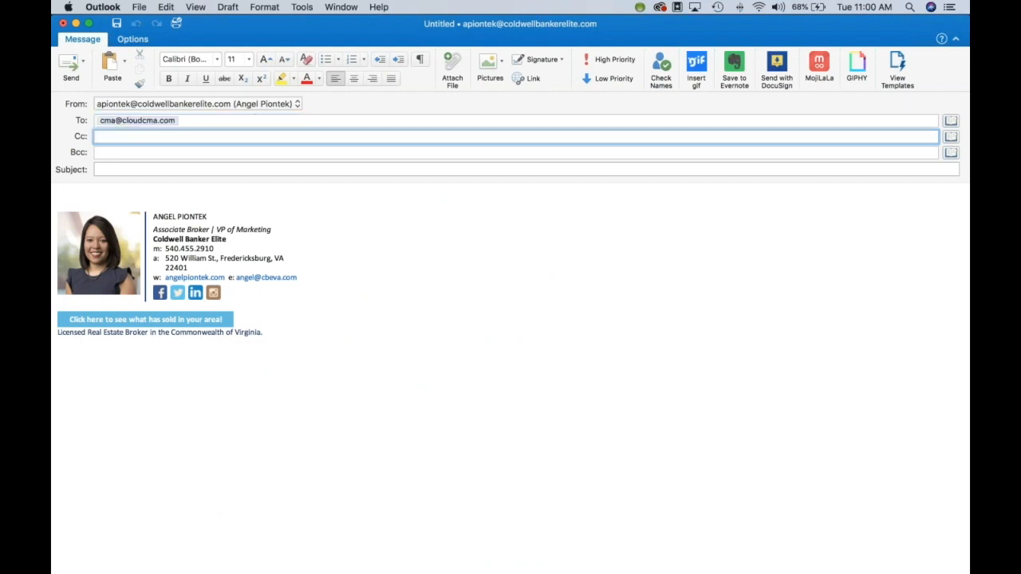
pyautogui.click(450, 254)
pyautogui.click(450, 167)
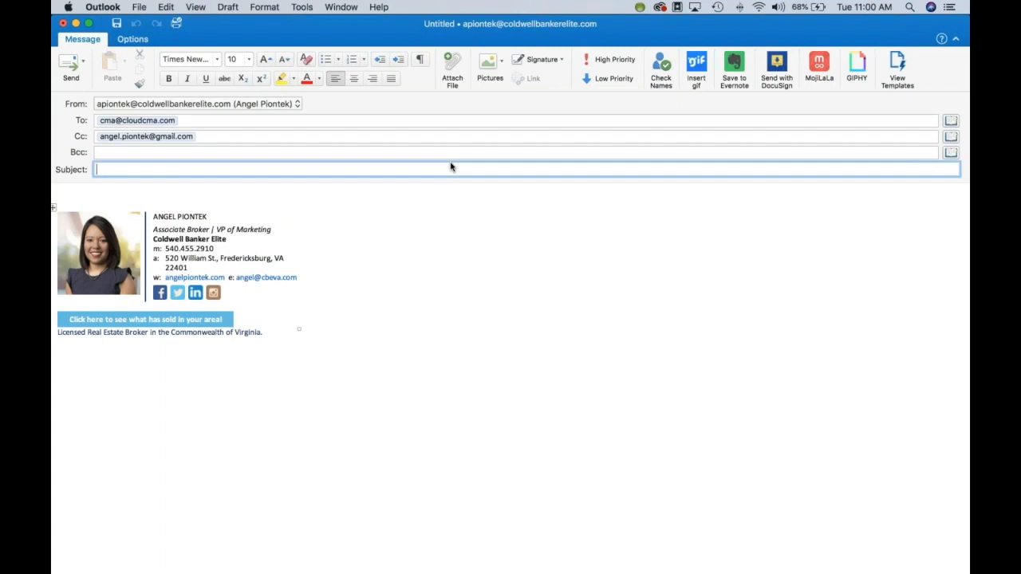
pyautogui.write('Your House')
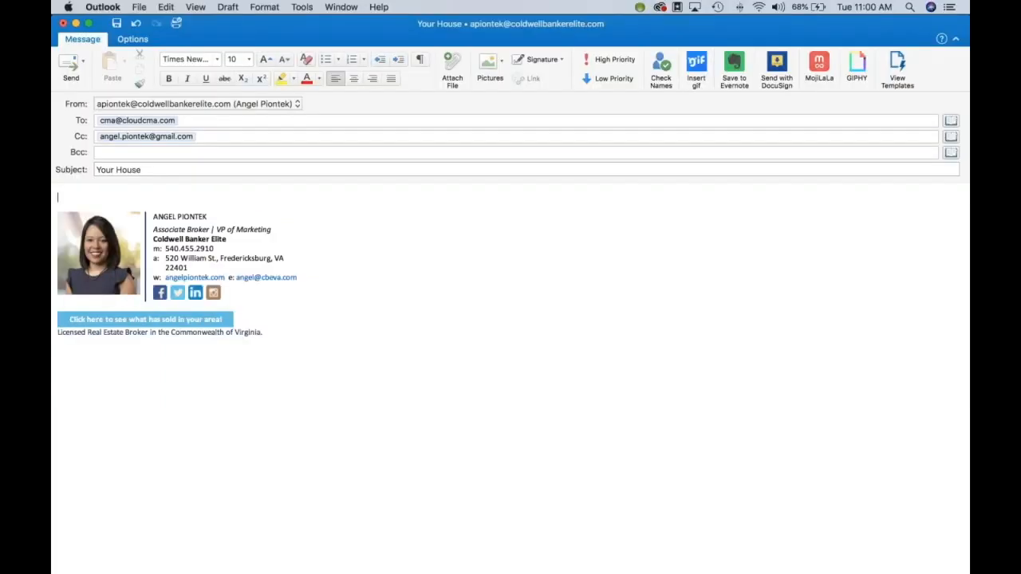
pyautogui.click(440, 192)
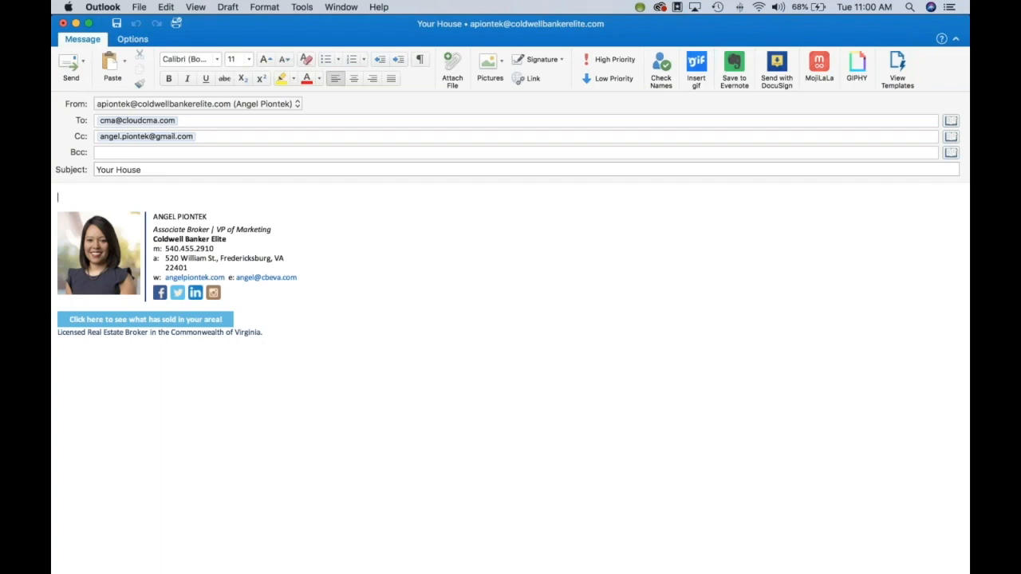
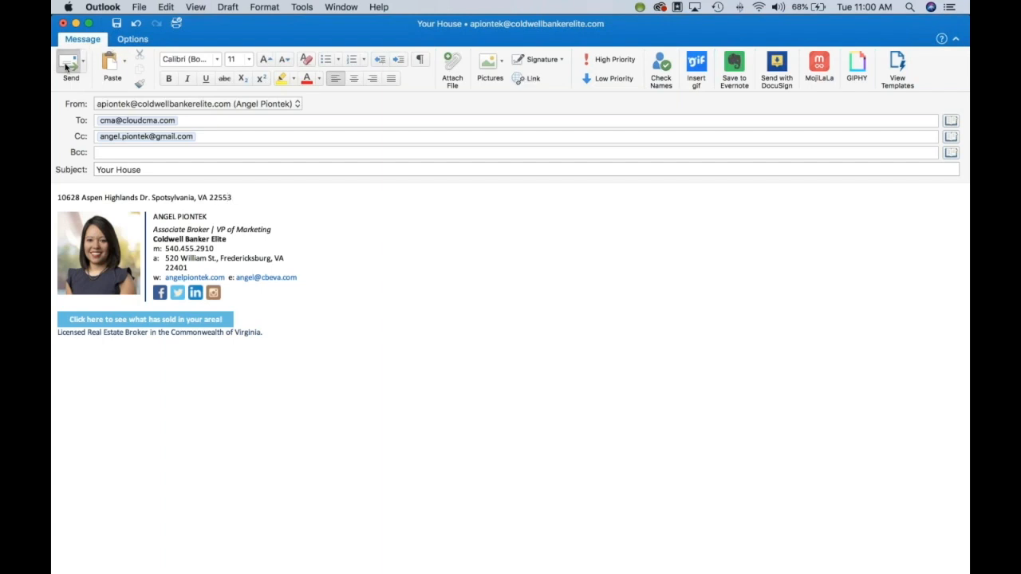
pyautogui.click(68, 67)
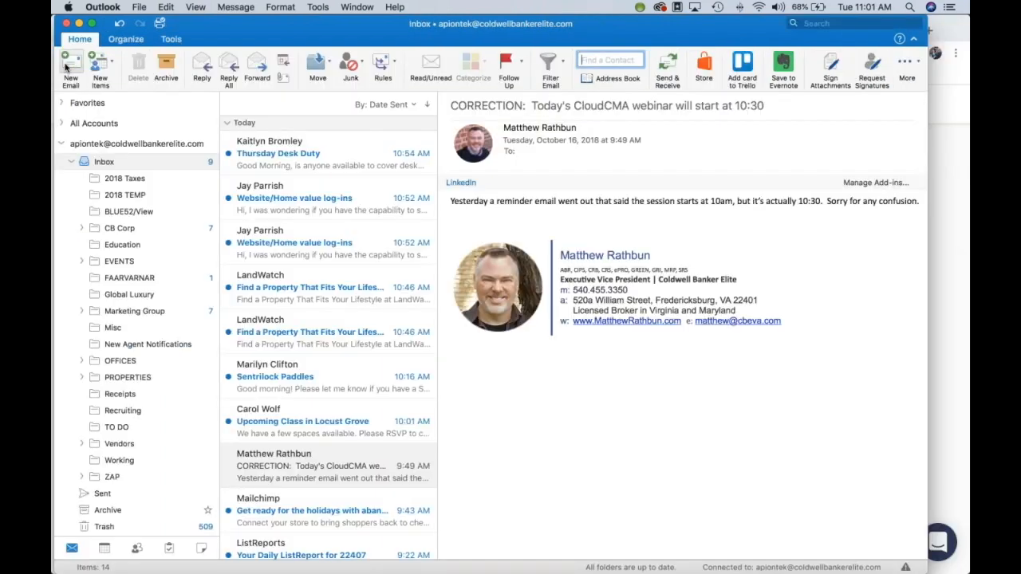
# Step: Return to Chrome, reload the CMA reports page, and reopen the Buyer Tours list
pyautogui.click(298, 562)
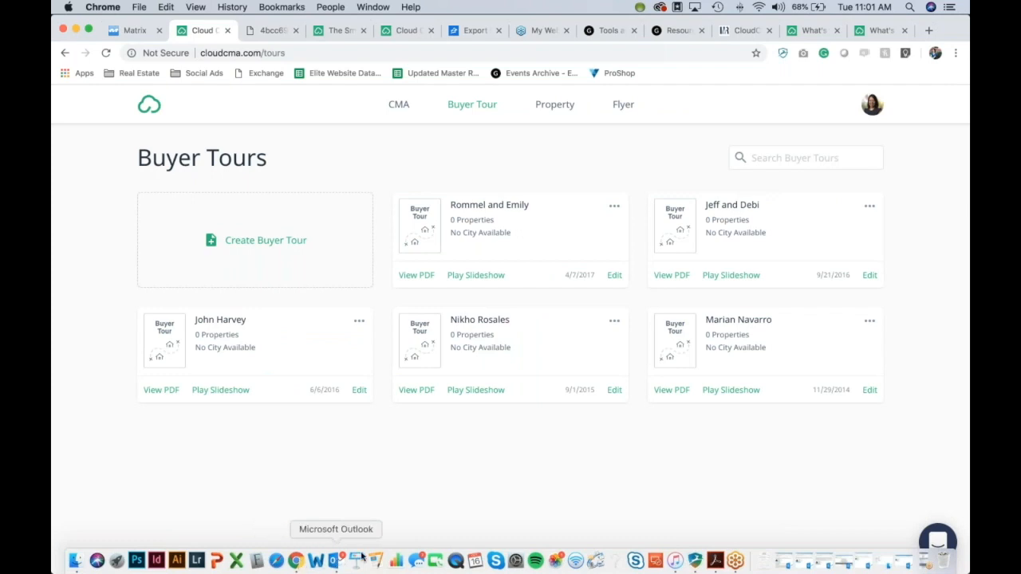
pyautogui.click(398, 109)
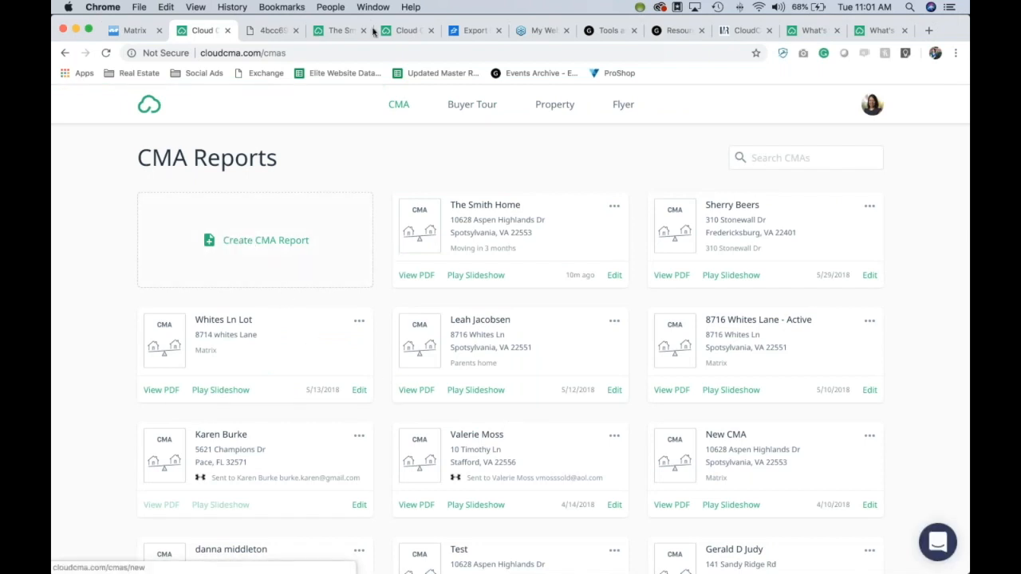
pyautogui.click(351, 52)
pyautogui.press('Return')
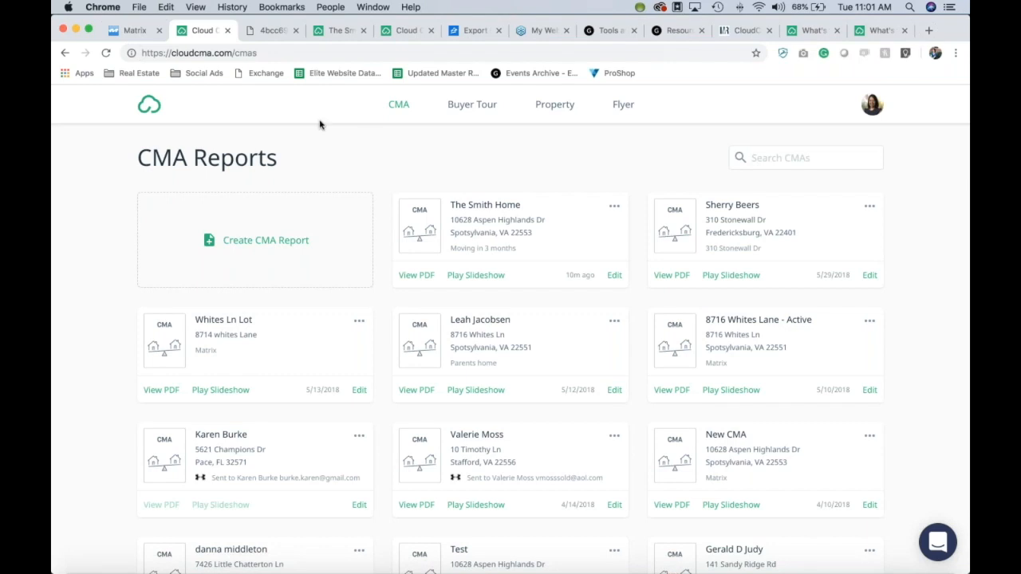
pyautogui.click(461, 113)
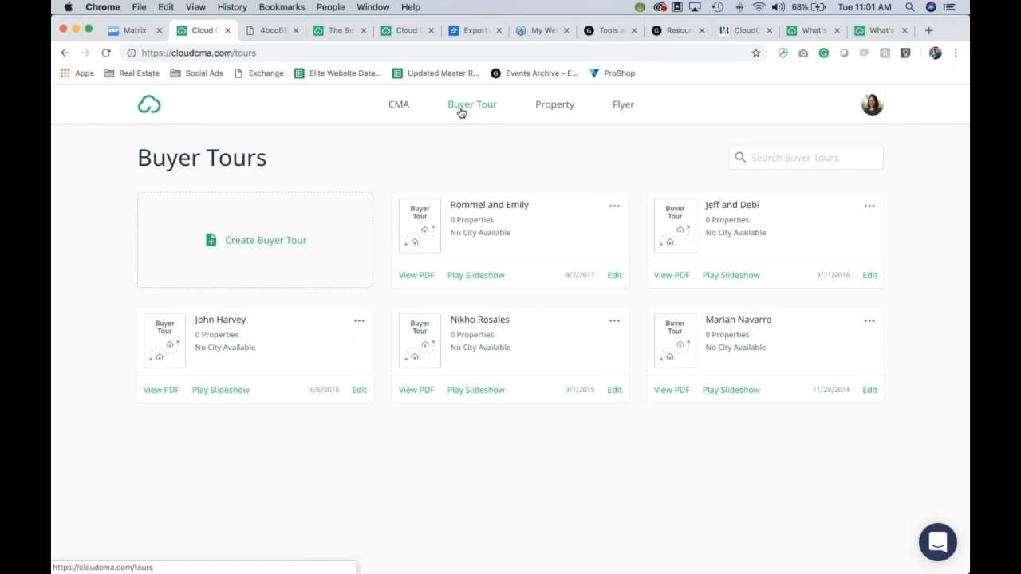
# Step: Go to the Matrix tab and rerun the Monday 7:15 PM recent search
pyautogui.click(337, 568)
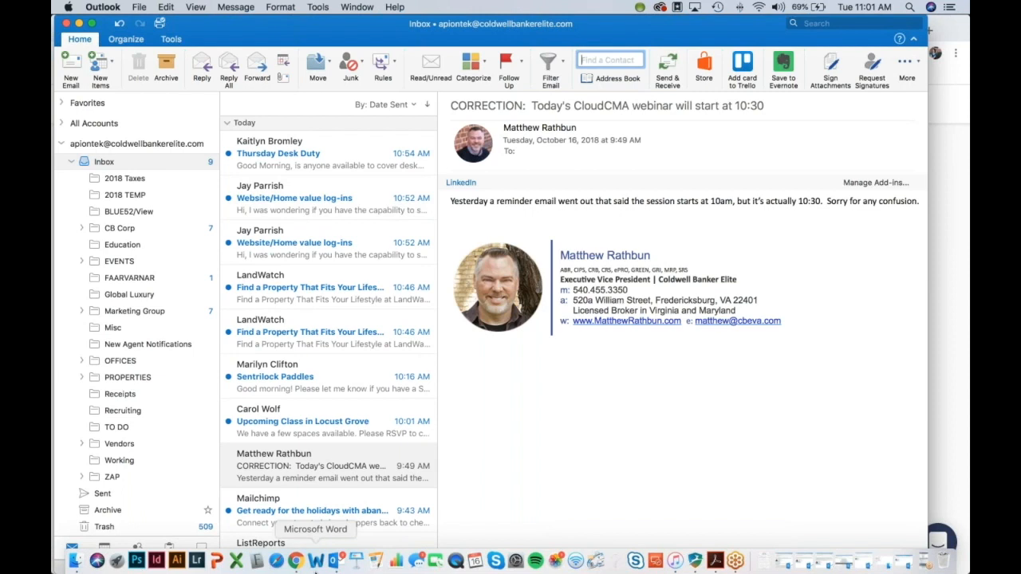
pyautogui.click(295, 563)
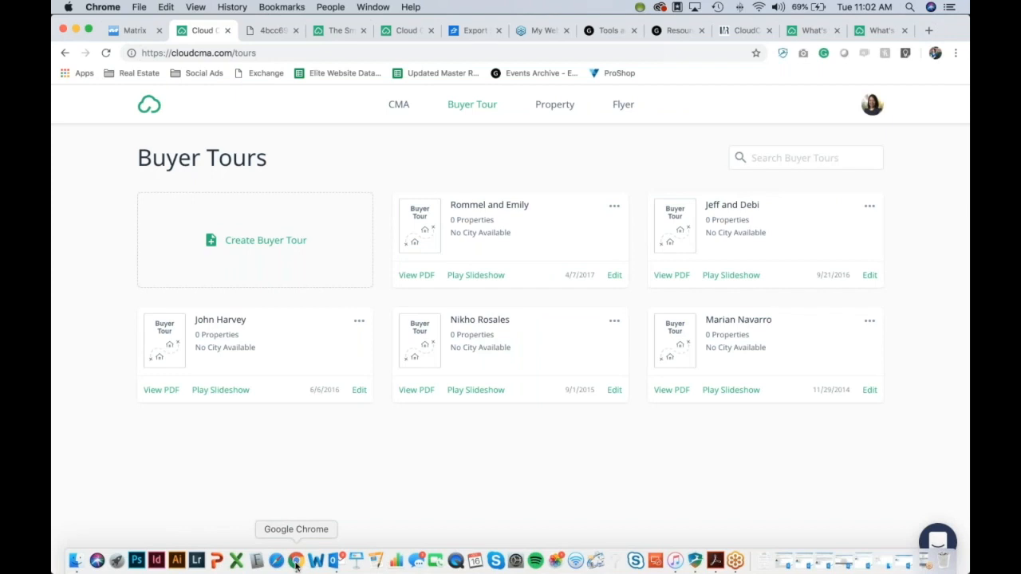
pyautogui.click(735, 562)
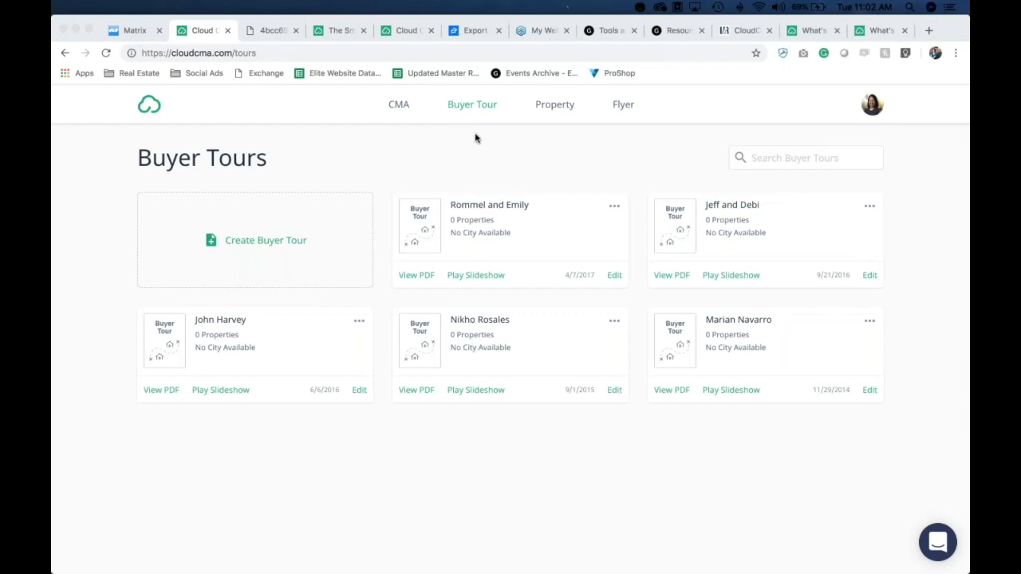
pyautogui.click(128, 32)
pyautogui.click(641, 121)
pyautogui.click(617, 133)
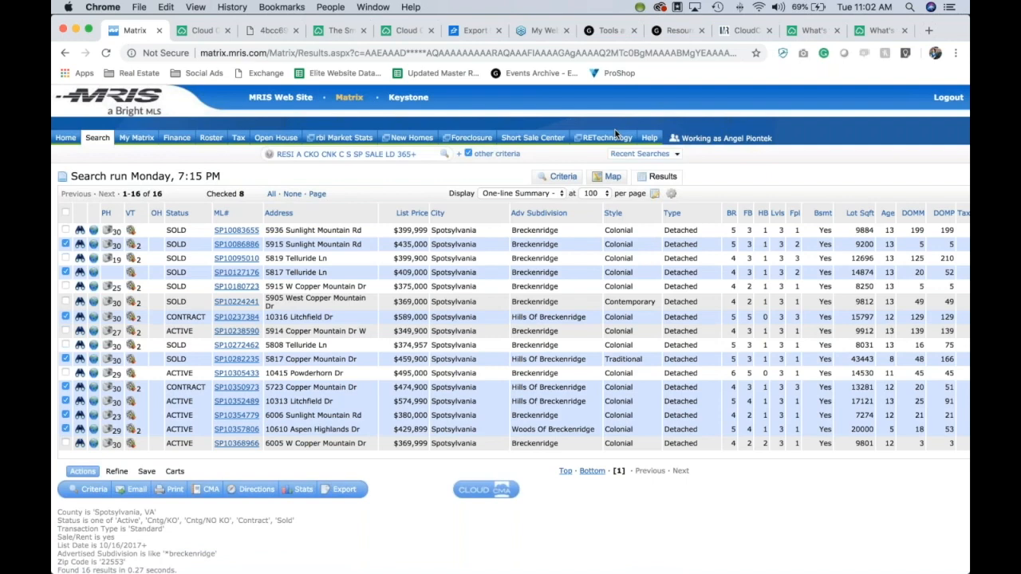
# Step: Uncheck the five sold and contract listings, check active SP10368966, and send the four listings to Cloud CMA
pyautogui.click(65, 244)
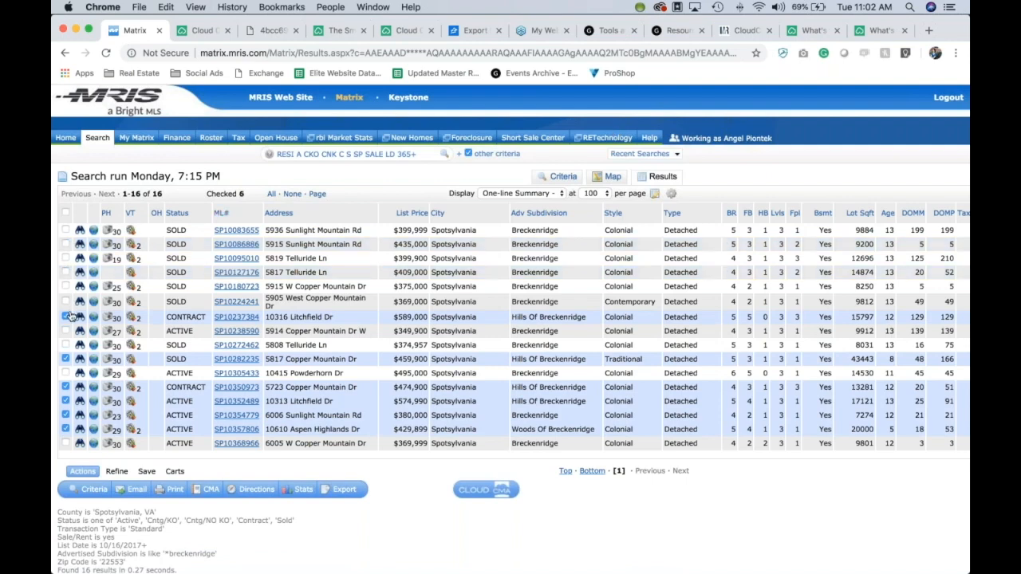
pyautogui.click(66, 317)
pyautogui.click(66, 331)
pyautogui.click(65, 359)
pyautogui.click(65, 387)
pyautogui.click(65, 444)
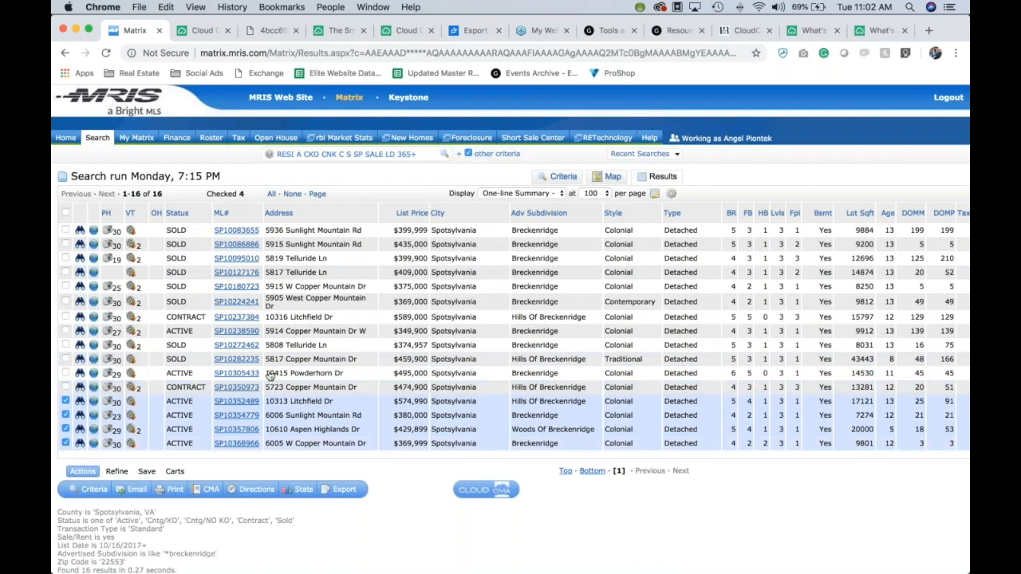
pyautogui.click(472, 487)
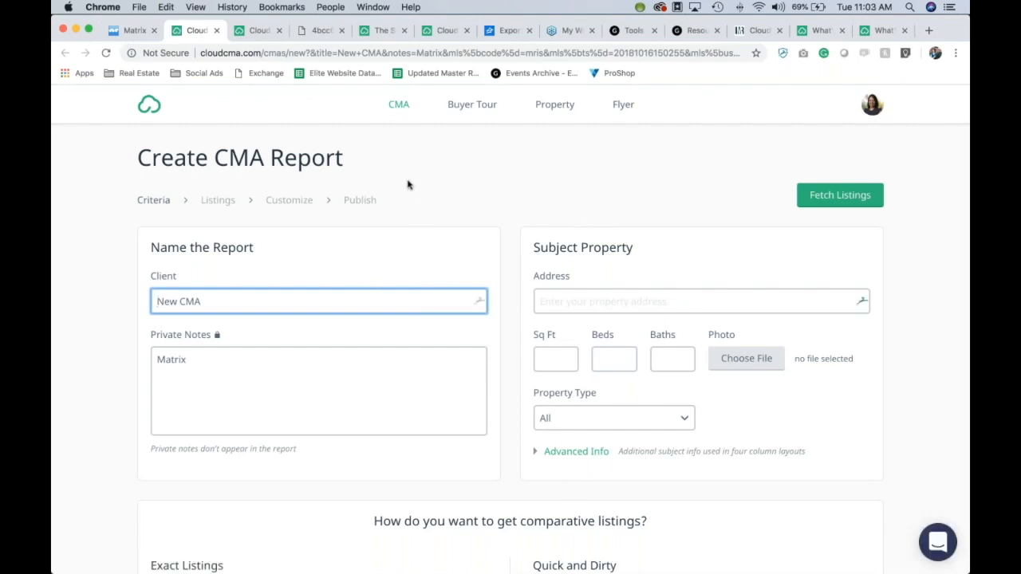
# Step: Create a buyer tour for the client from the four carried-over MLS numbers and fetch the listings
pyautogui.click(460, 110)
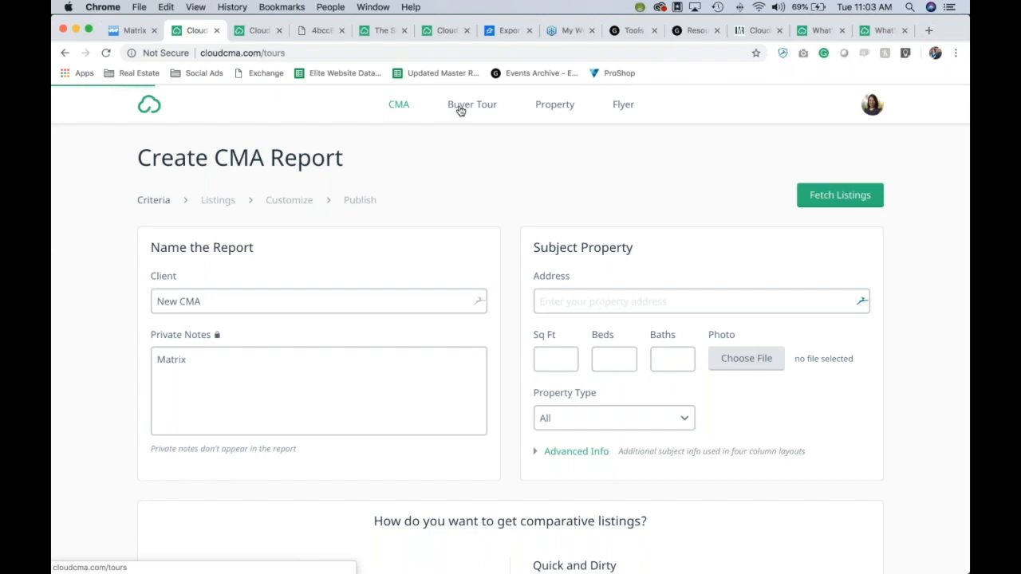
pyautogui.click(287, 240)
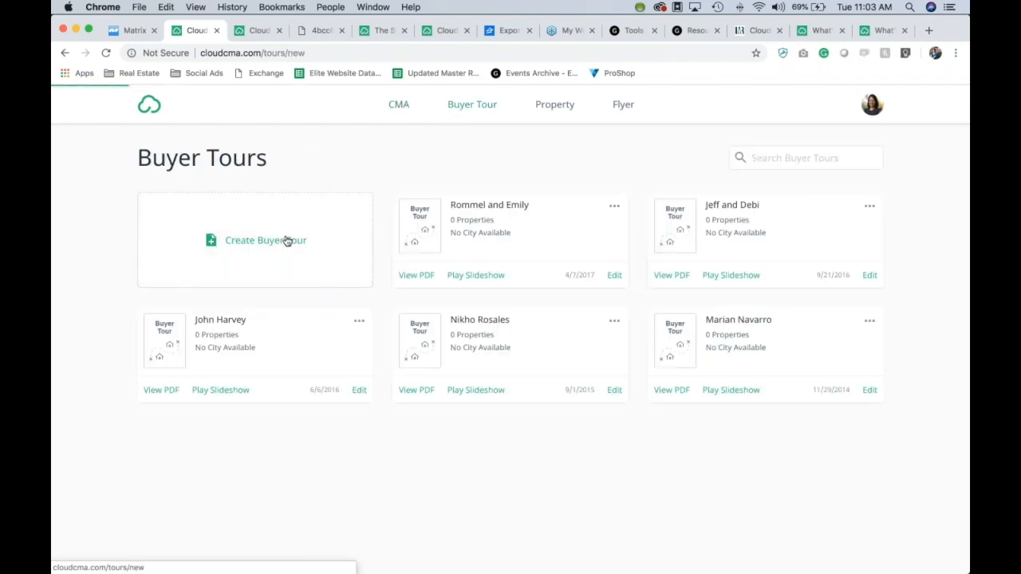
pyautogui.click(559, 300)
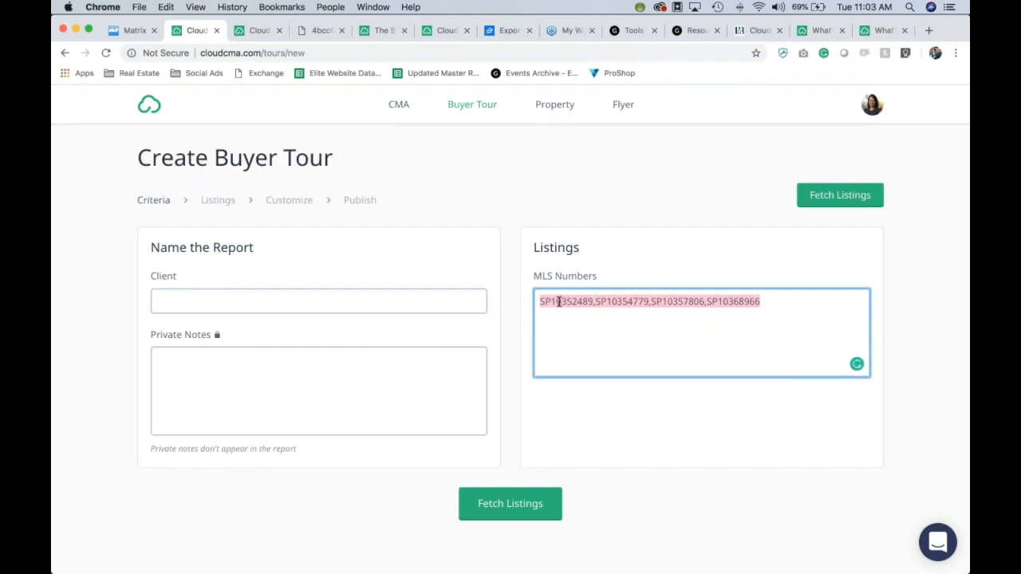
pyautogui.click(292, 298)
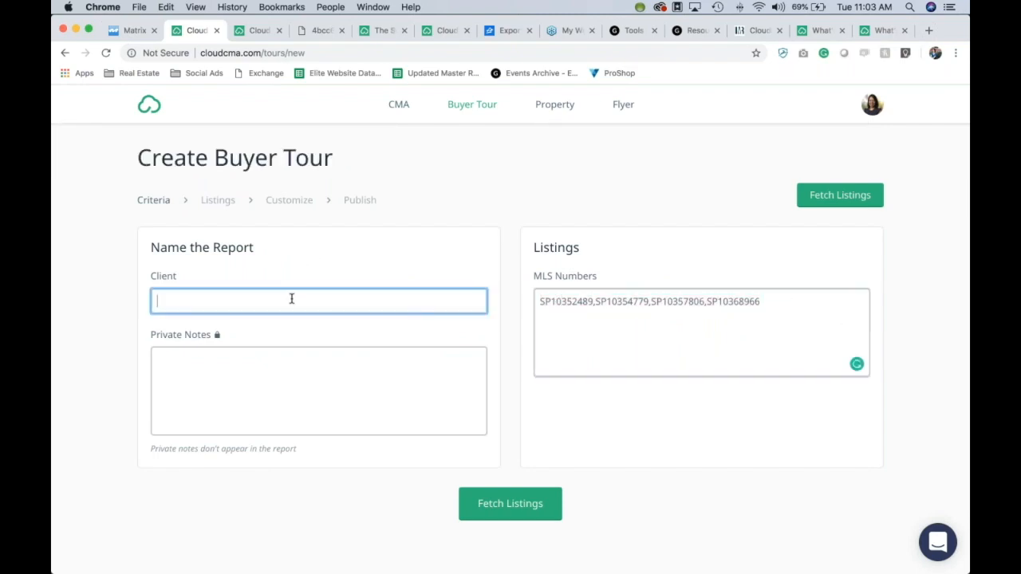
pyautogui.write('Jones')
pyautogui.click(534, 514)
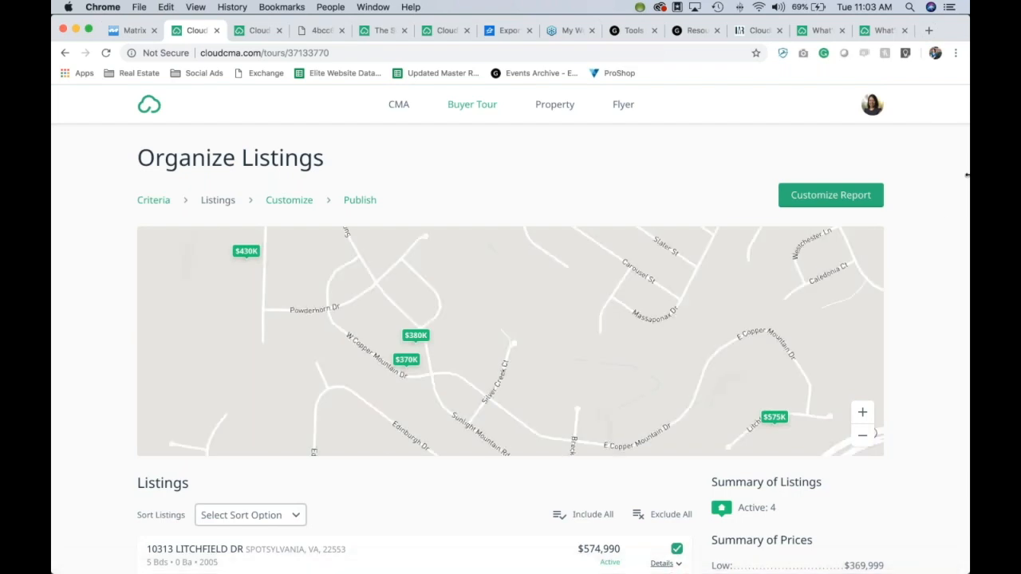
pyautogui.scroll(-1, 939, 216)
pyautogui.scroll(-5, 939, 216)
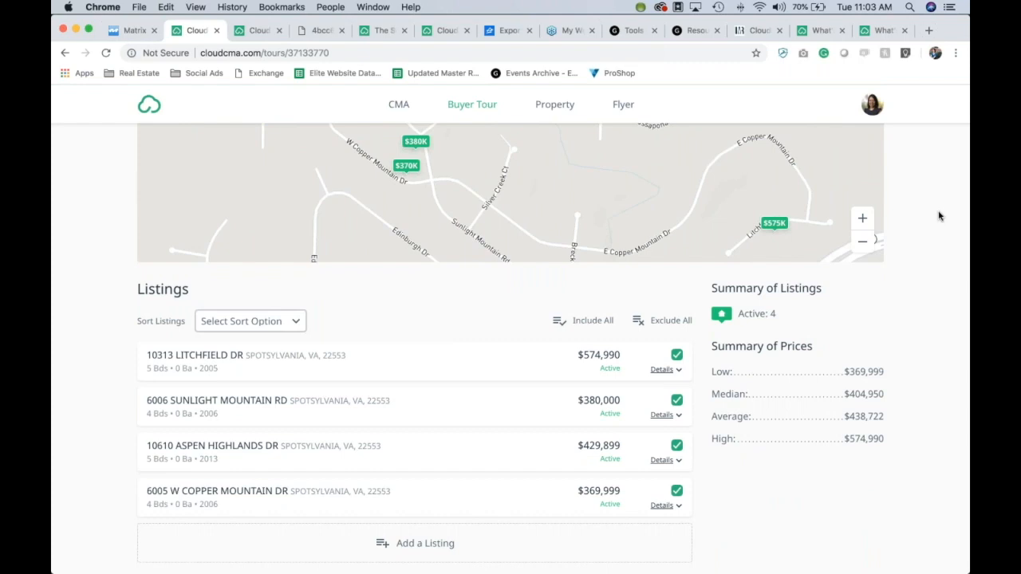
pyautogui.scroll(-1, 939, 216)
pyautogui.scroll(5, 939, 216)
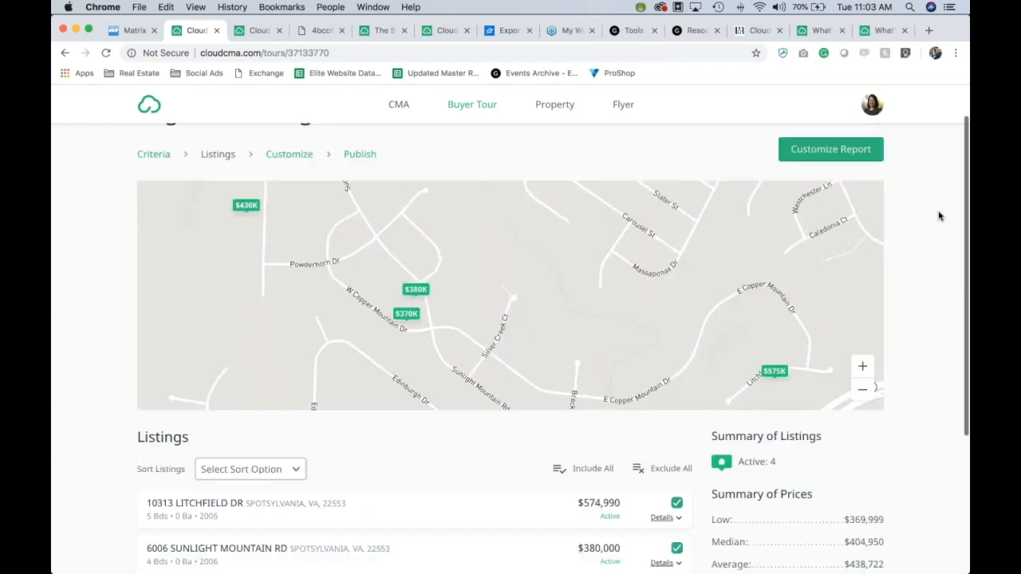
pyautogui.scroll(1, 938, 216)
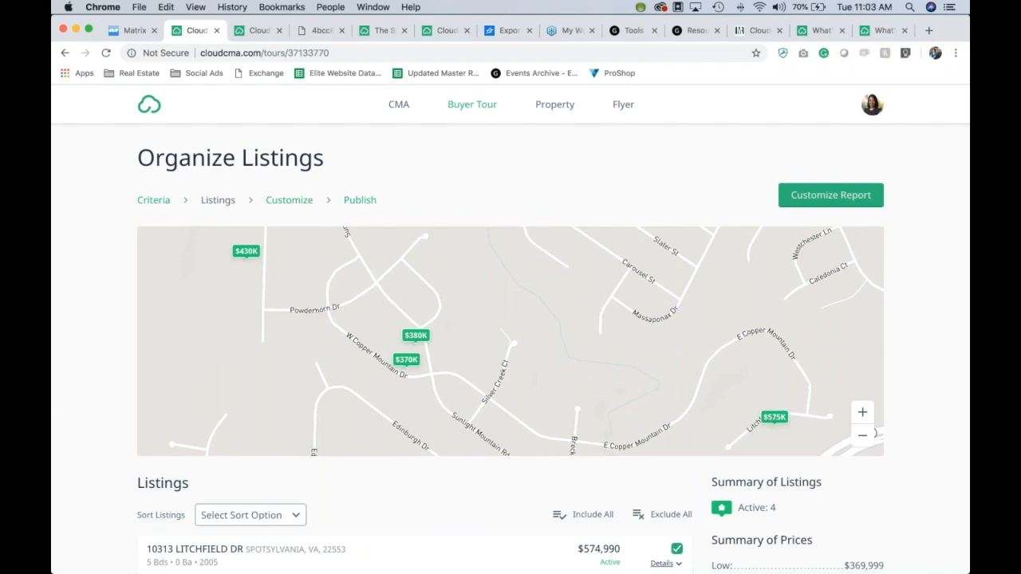
pyautogui.click(246, 251)
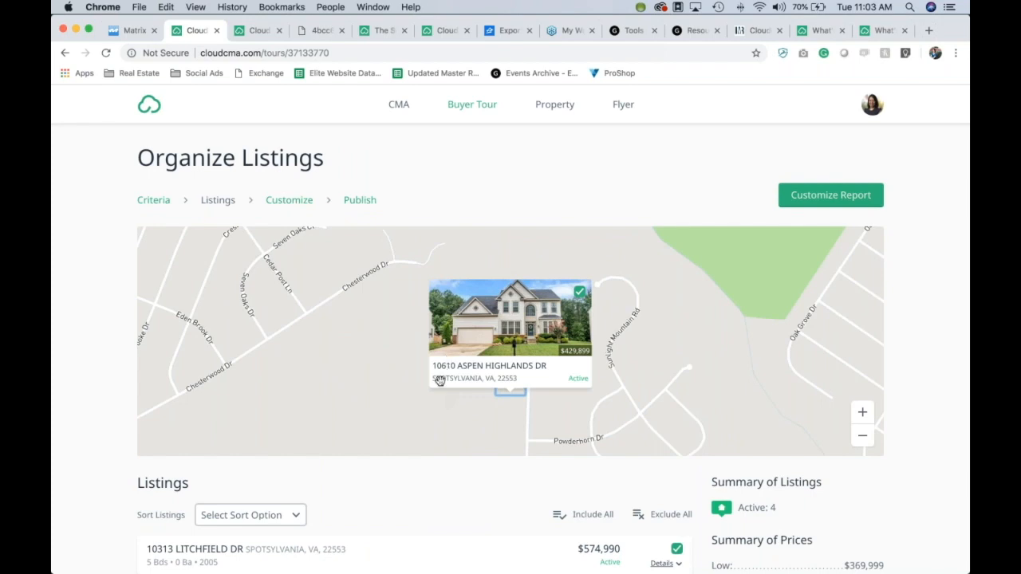
pyautogui.moveTo(376, 369); pyautogui.dragTo(288, 283)
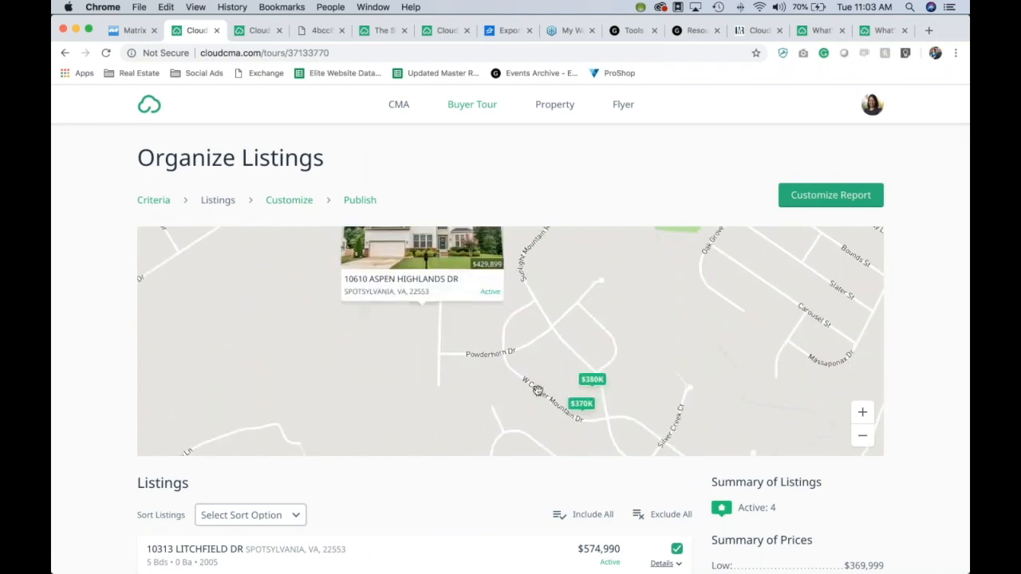
pyautogui.click(594, 381)
pyautogui.scroll(-1, 718, 353)
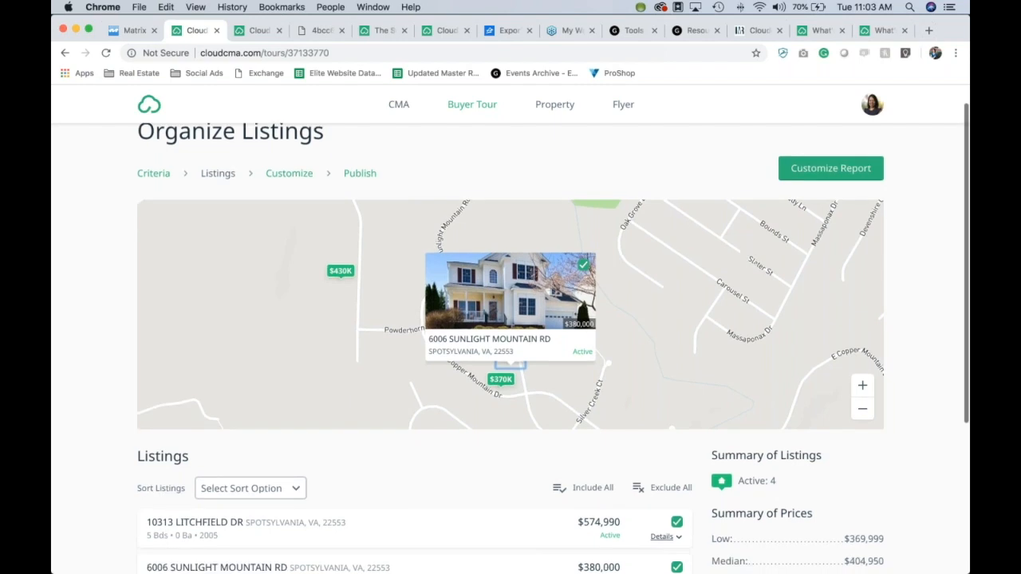
pyautogui.scroll(-5, 957, 365)
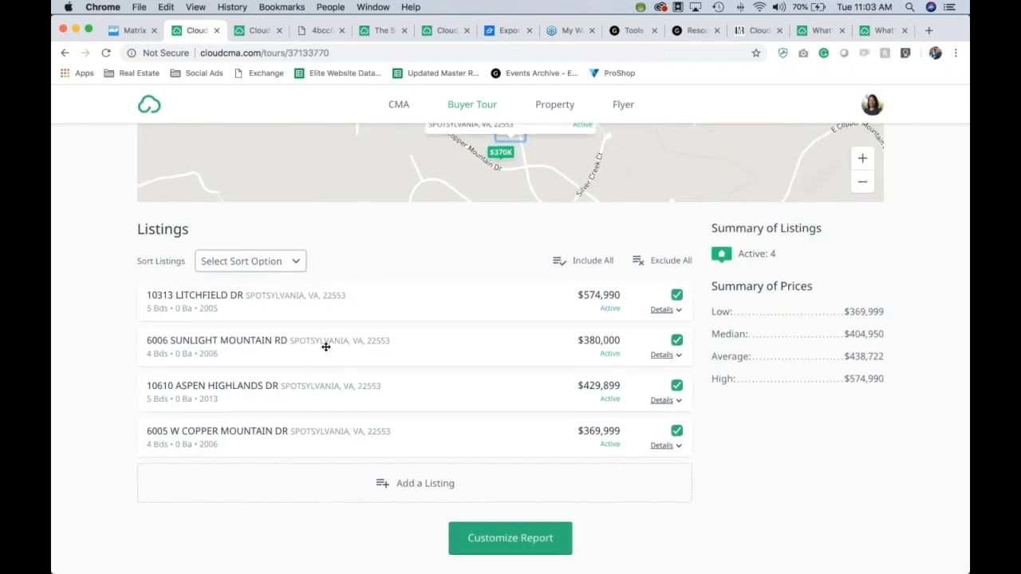
pyautogui.moveTo(326, 387); pyautogui.dragTo(322, 296)
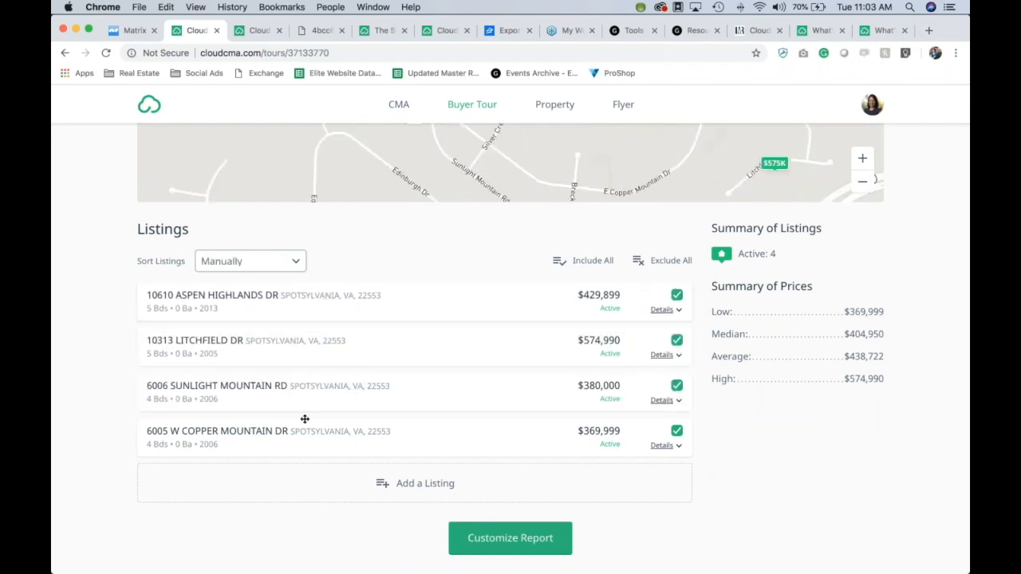
pyautogui.moveTo(303, 428); pyautogui.dragTo(298, 332)
pyautogui.scroll(2, 755, 430)
pyautogui.scroll(-2, 754, 428)
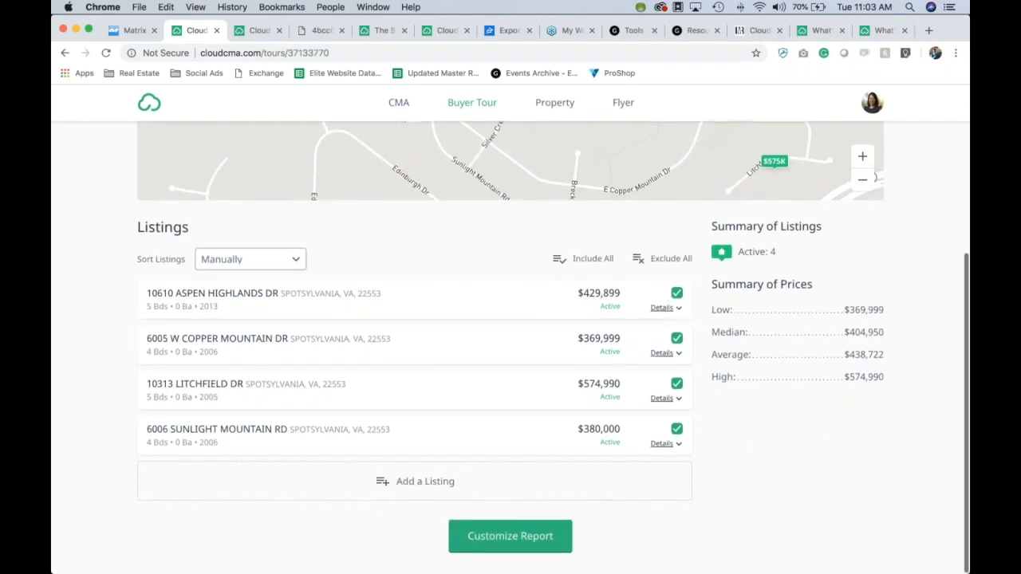
pyautogui.click(527, 543)
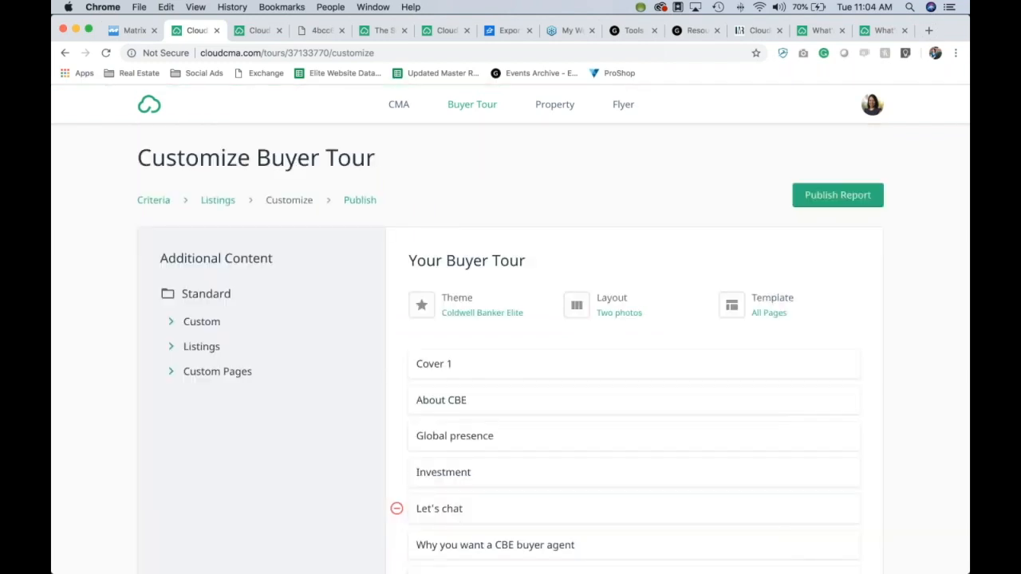
pyautogui.scroll(-4, 948, 292)
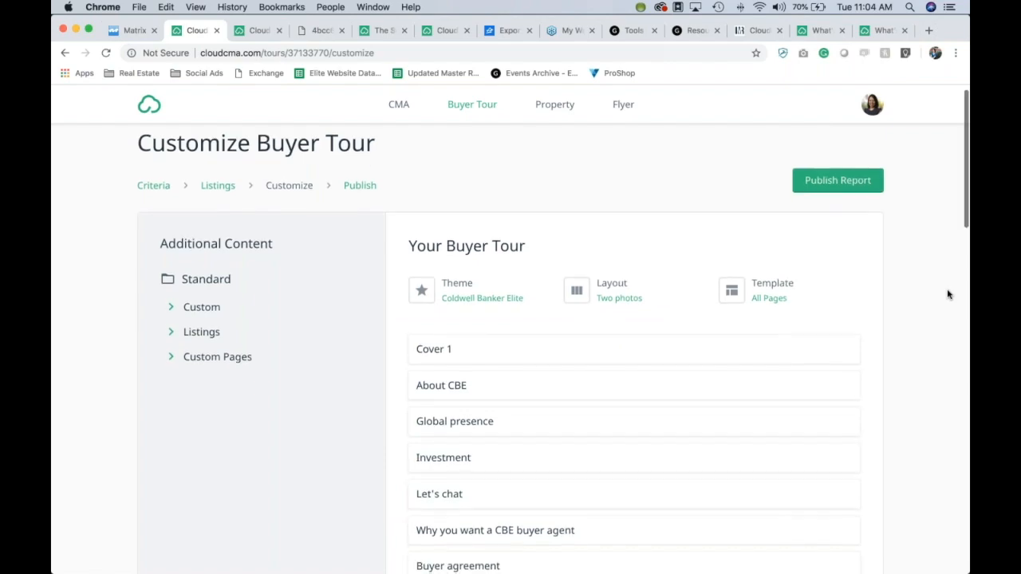
pyautogui.scroll(4, 949, 295)
pyautogui.scroll(-15, 948, 295)
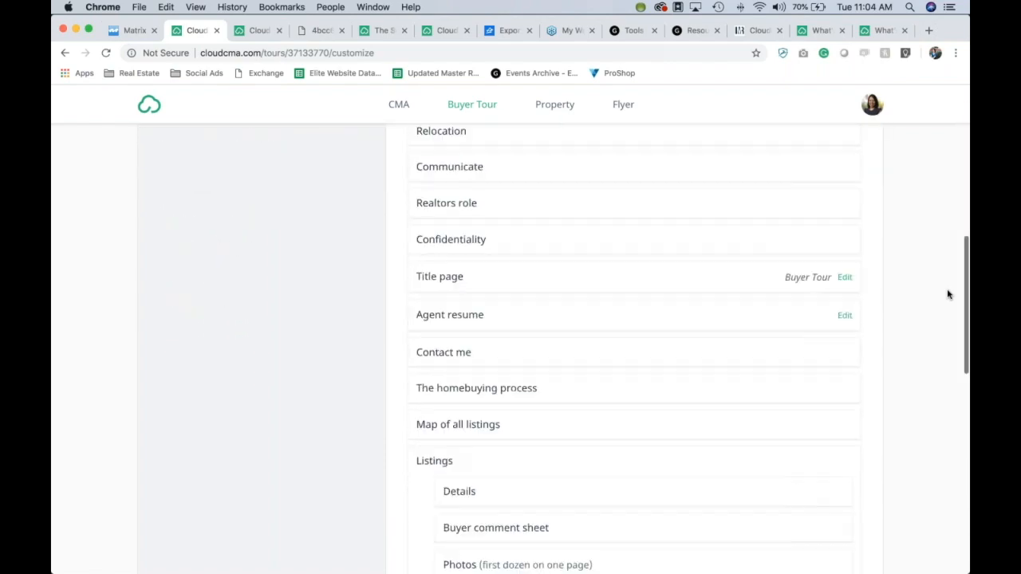
pyautogui.scroll(10, 948, 295)
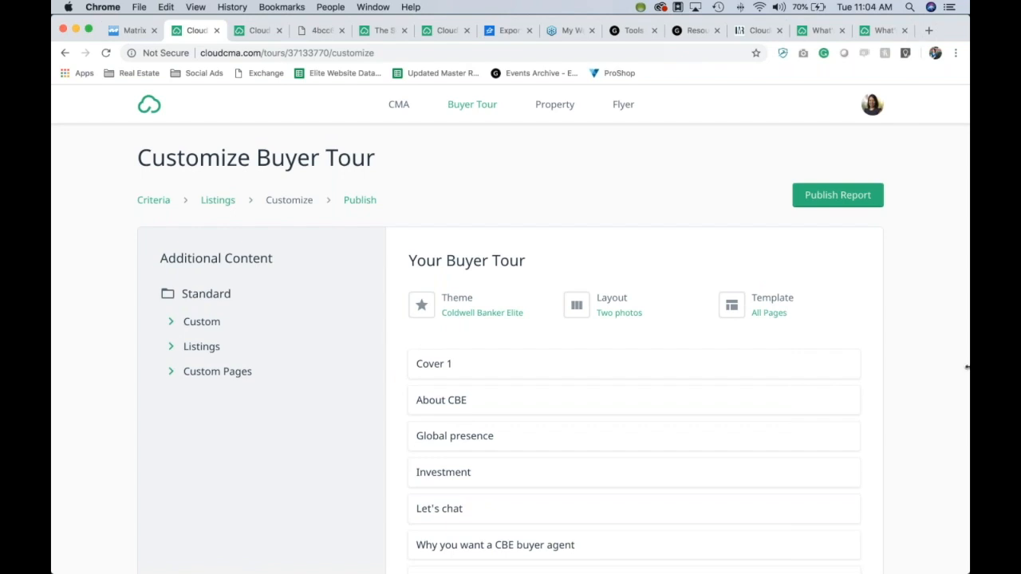
pyautogui.scroll(-3, 948, 357)
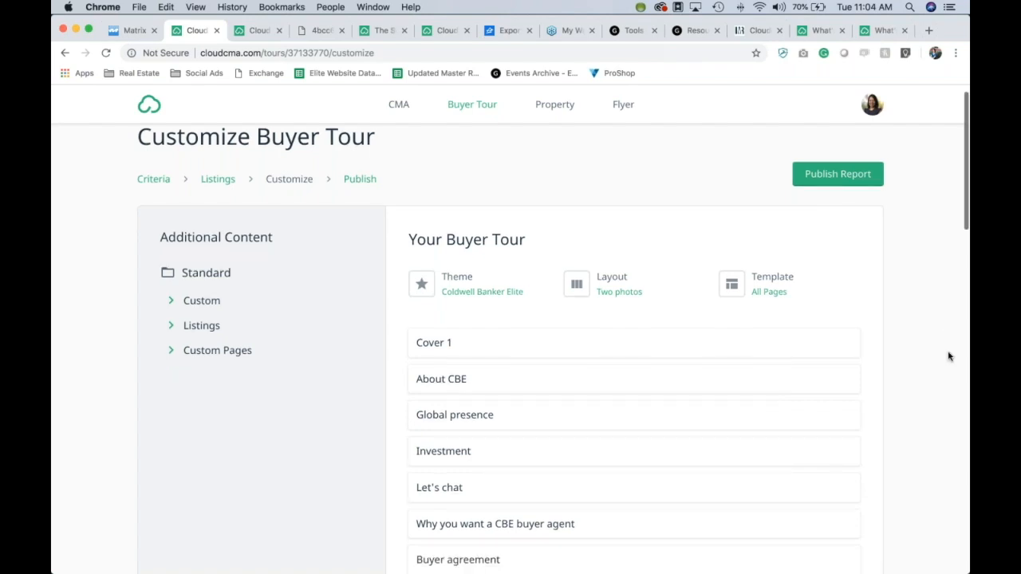
pyautogui.scroll(-2, 948, 357)
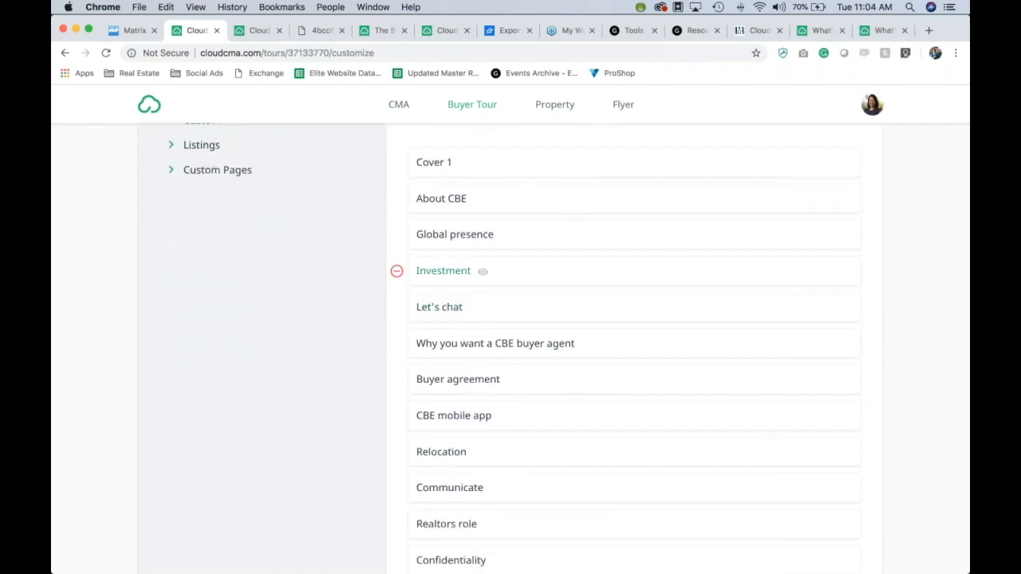
pyautogui.click(436, 275)
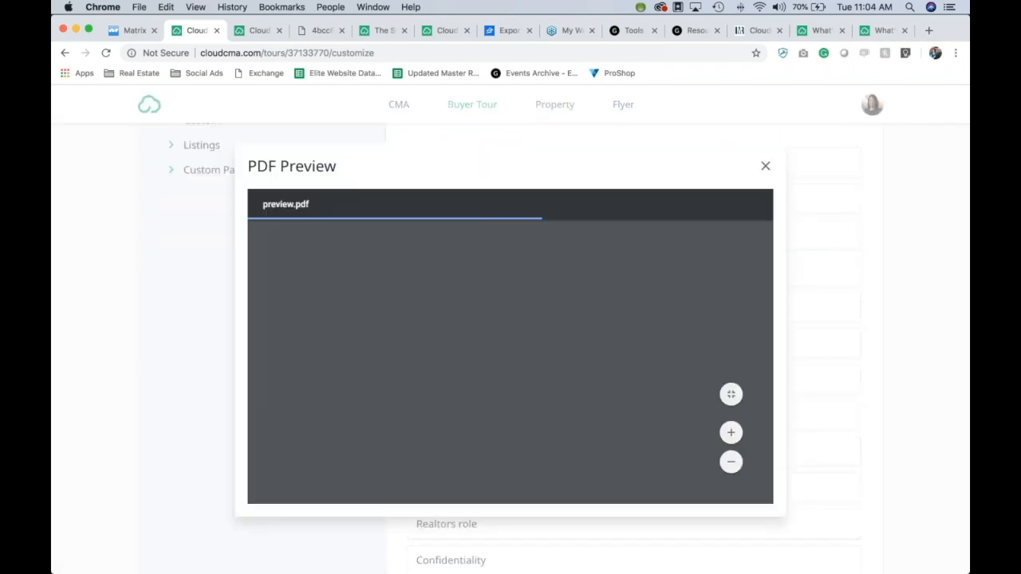
pyautogui.scroll(-5, 541, 319)
pyautogui.scroll(-3, 541, 322)
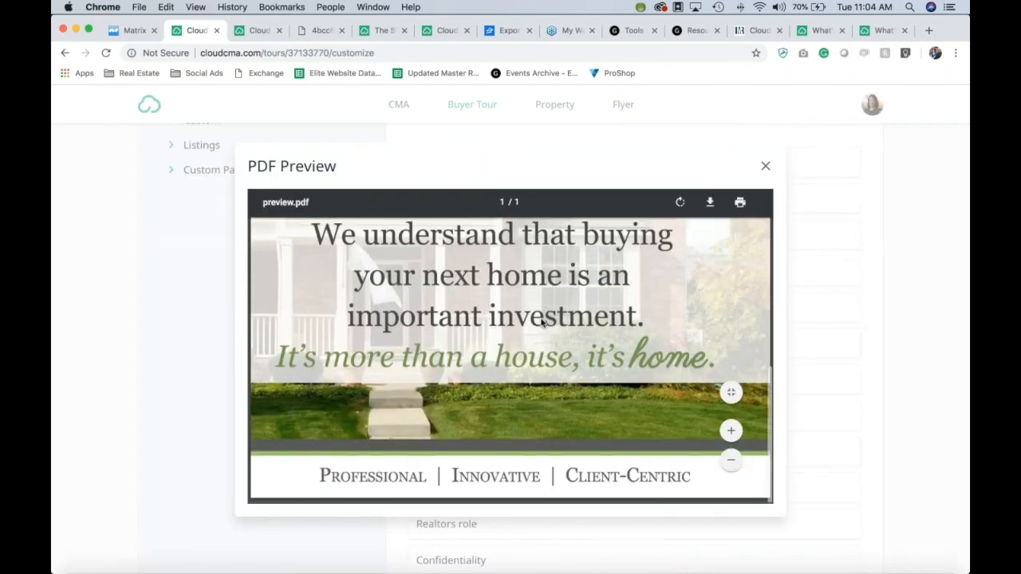
pyautogui.click(764, 167)
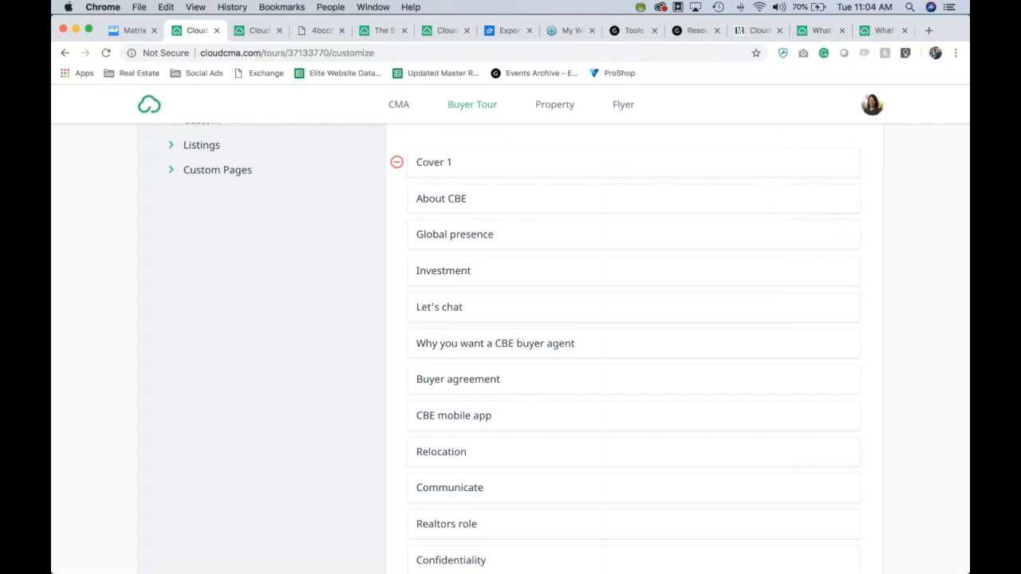
pyautogui.scroll(-2, 956, 275)
pyautogui.scroll(-5, 956, 274)
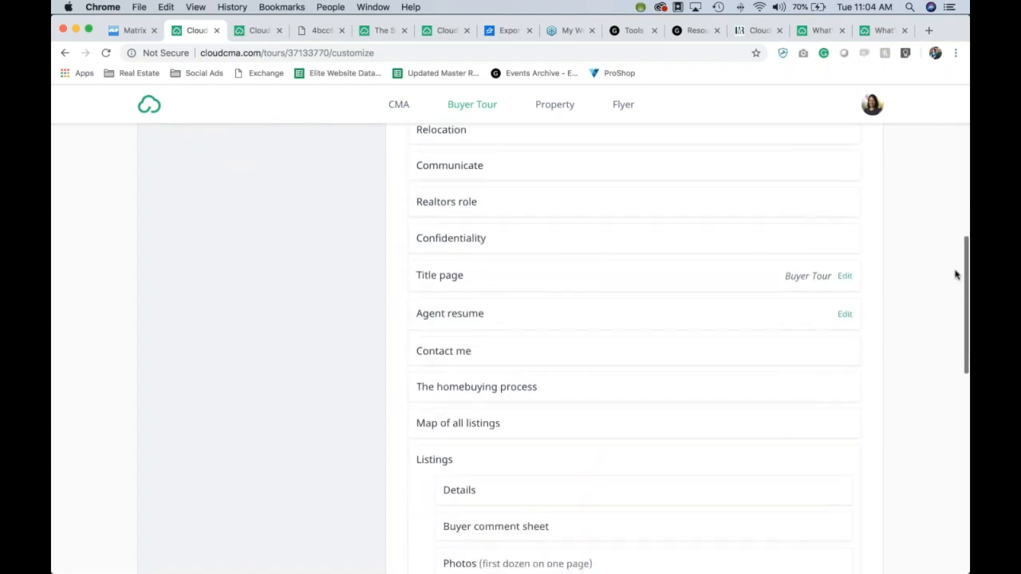
pyautogui.scroll(7, 956, 274)
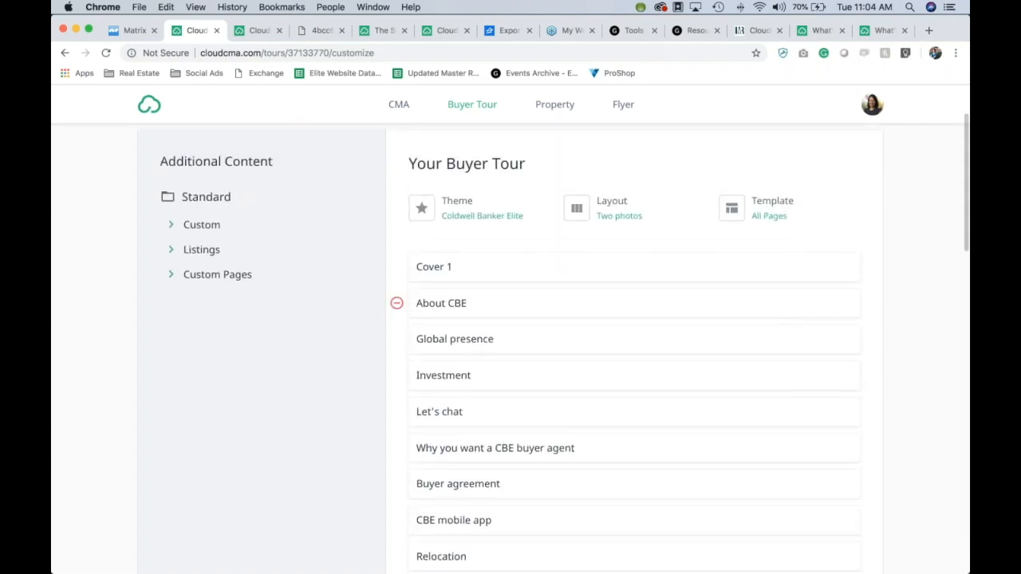
# Step: Remove the About CBE through Agent resume pages and the Cover 1 page from the tour
pyautogui.click(396, 305)
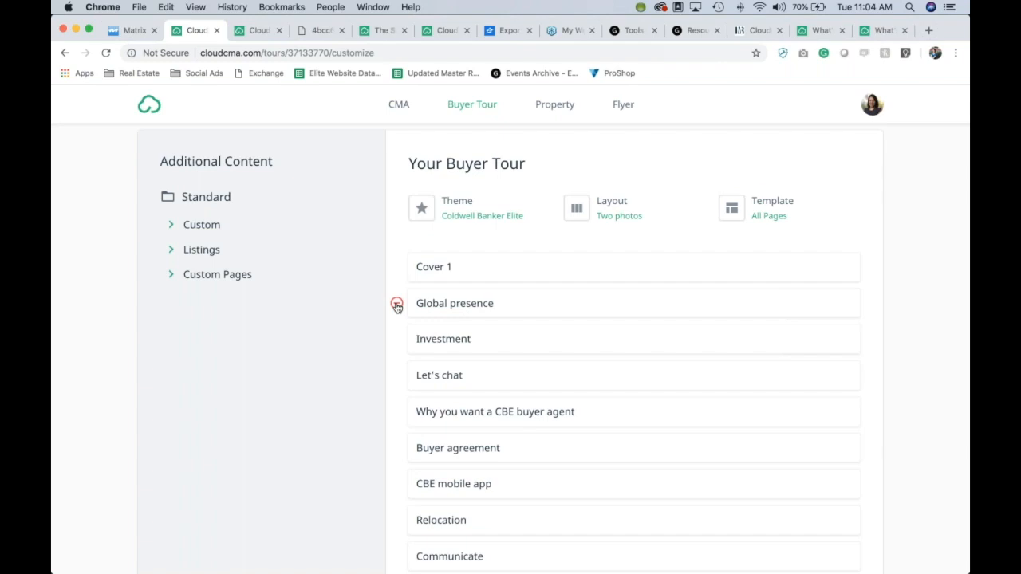
pyautogui.click(396, 305)
pyautogui.click(396, 305)
pyautogui.click(397, 304)
pyautogui.click(396, 305)
pyautogui.click(396, 305)
pyautogui.click(396, 305)
pyautogui.click(396, 304)
pyautogui.click(397, 305)
pyautogui.click(396, 304)
pyautogui.click(396, 305)
pyautogui.click(396, 304)
pyautogui.click(396, 305)
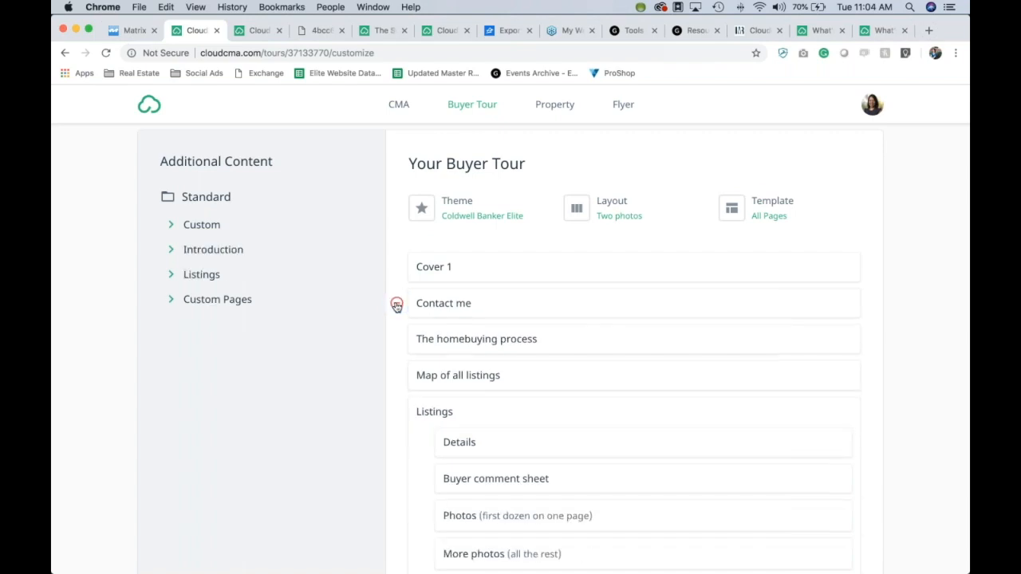
pyautogui.scroll(2, 396, 375)
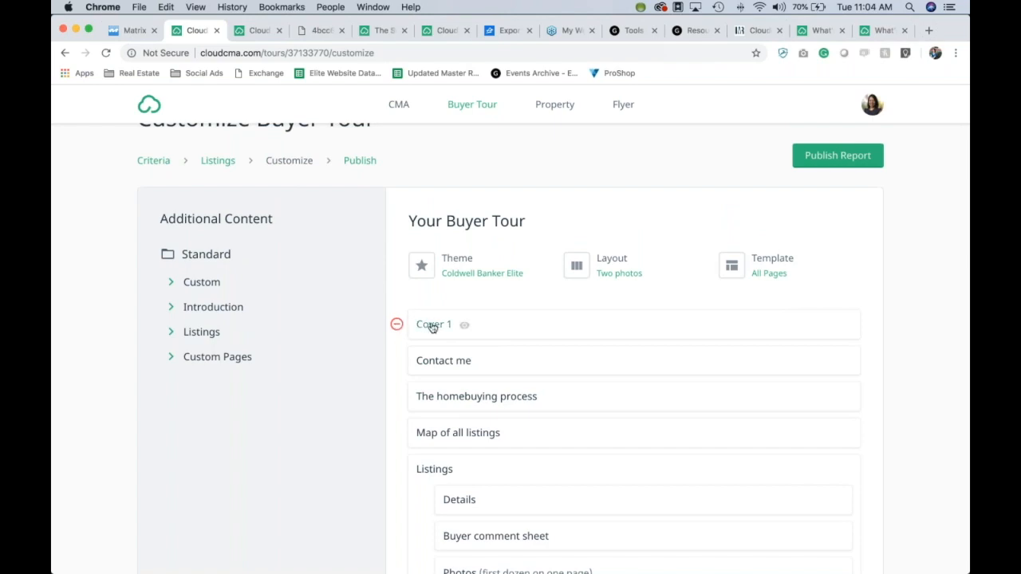
pyautogui.click(396, 325)
pyautogui.scroll(-1, 396, 375)
pyautogui.scroll(-5, 396, 351)
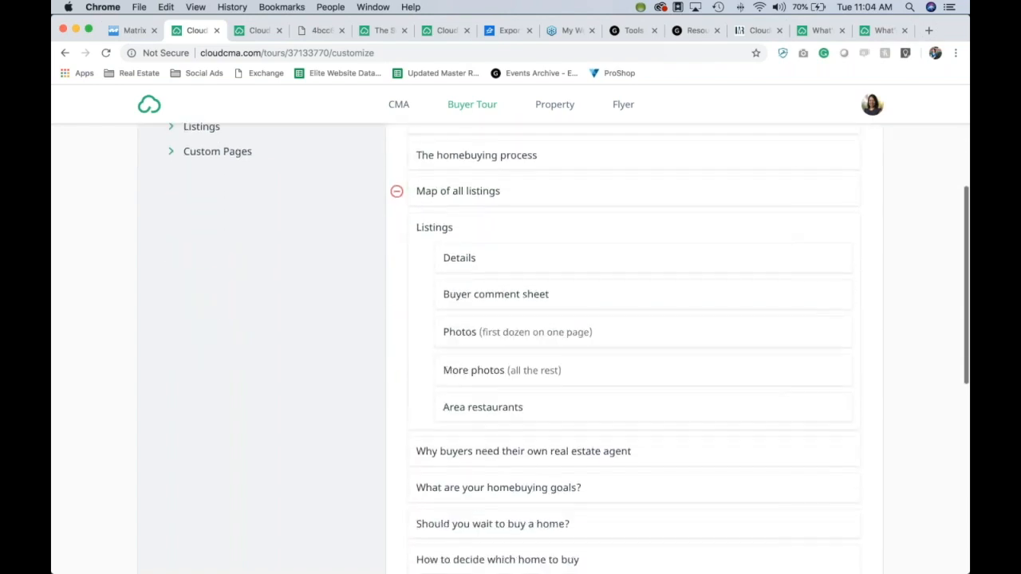
pyautogui.scroll(3, 641, 401)
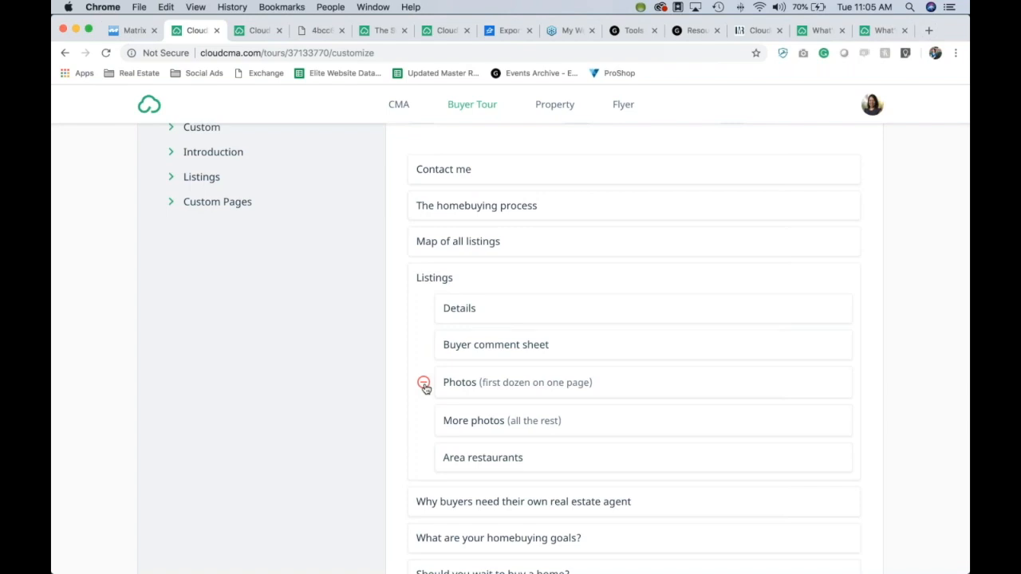
# Step: Remove the Photos and More photos pages, then add them back under Listings
pyautogui.click(424, 383)
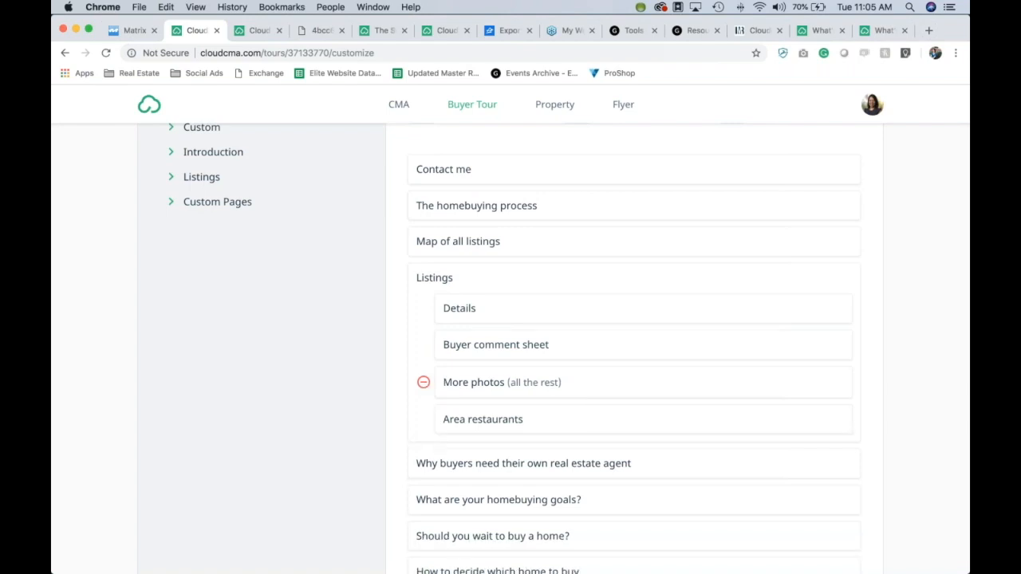
pyautogui.click(424, 383)
pyautogui.scroll(3, 412, 335)
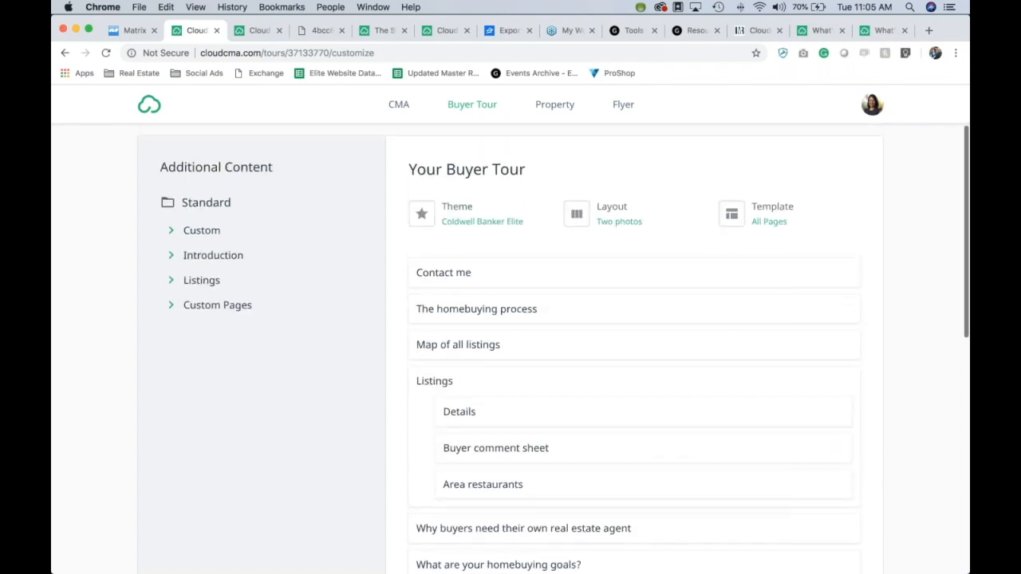
pyautogui.click(170, 282)
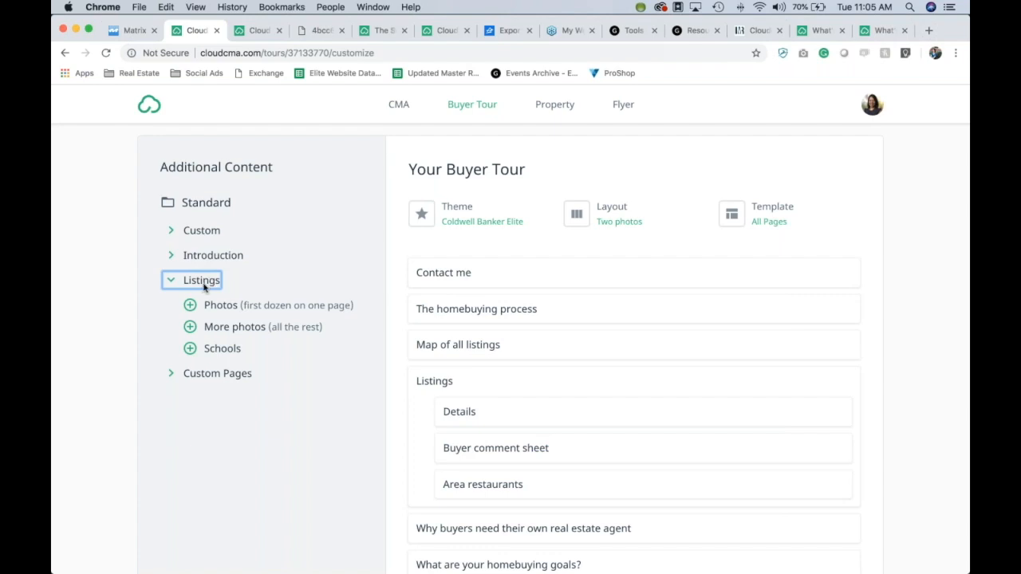
pyautogui.click(190, 307)
pyautogui.click(190, 307)
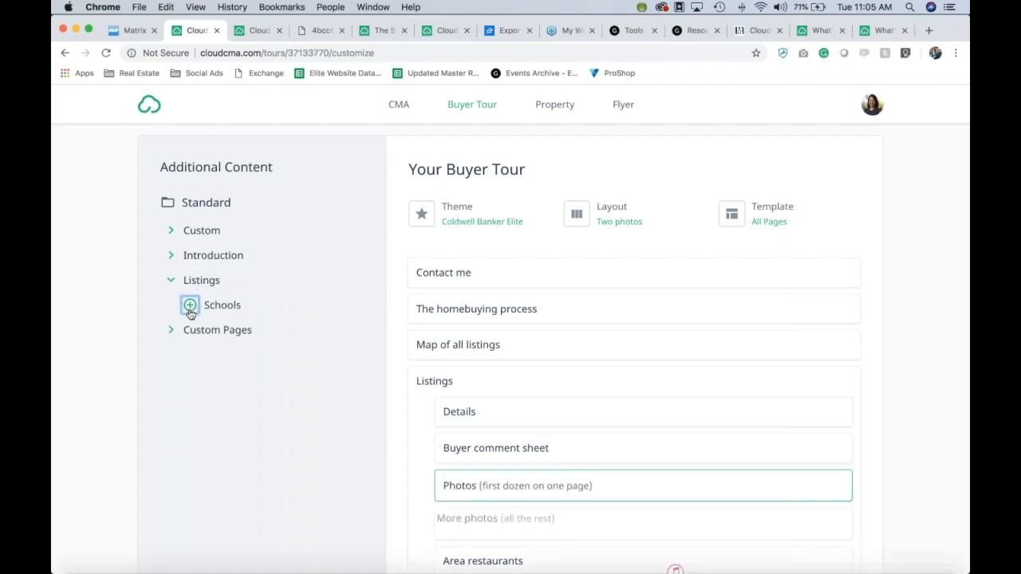
pyautogui.scroll(-3, 414, 454)
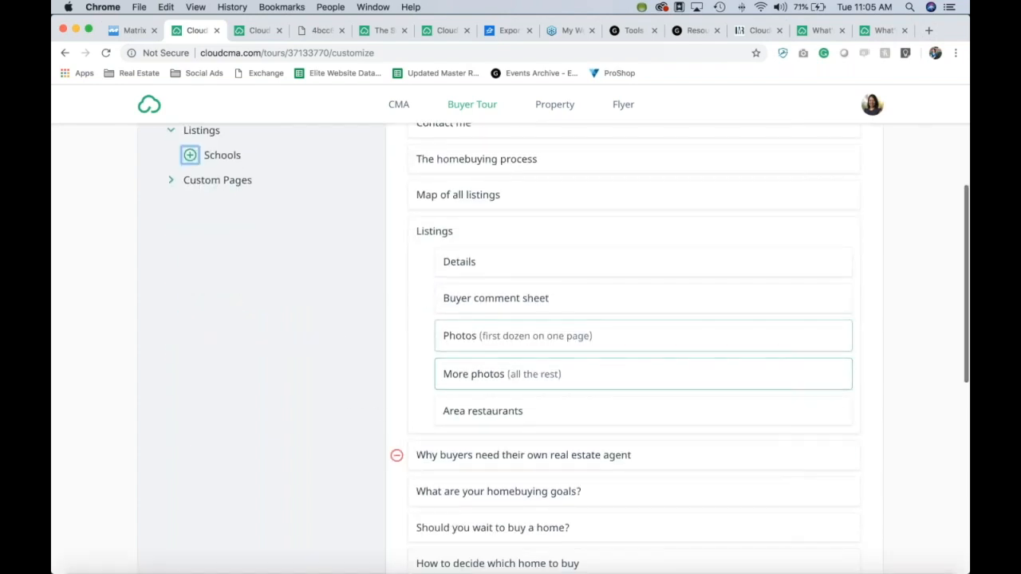
pyautogui.scroll(-5, 414, 451)
pyautogui.scroll(-5, 415, 451)
pyautogui.scroll(4, 414, 451)
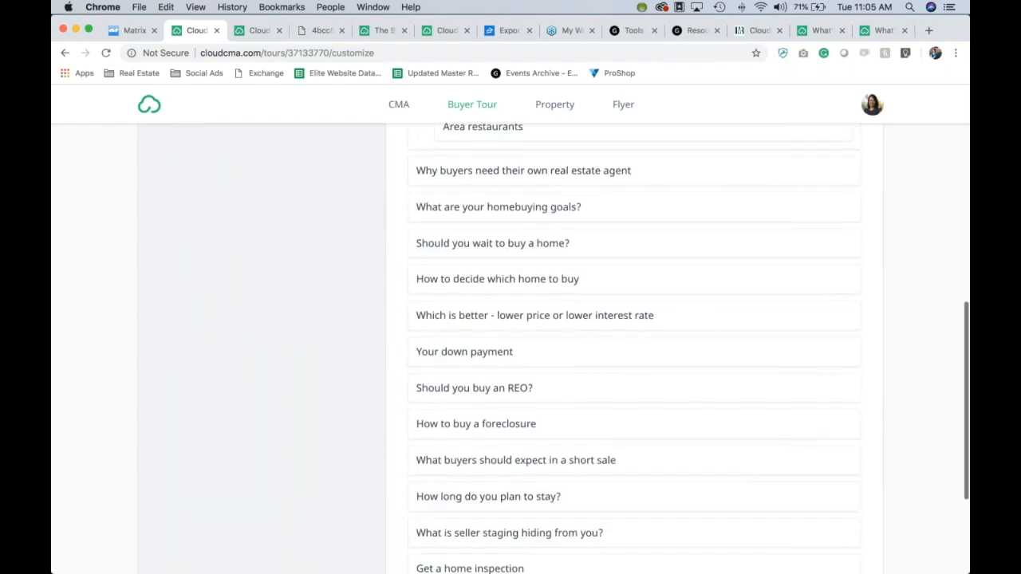
# Step: Remove the 'Should you buy an REO?' and 'How to buy a foreclosure' pages
pyautogui.click(397, 389)
pyautogui.click(397, 389)
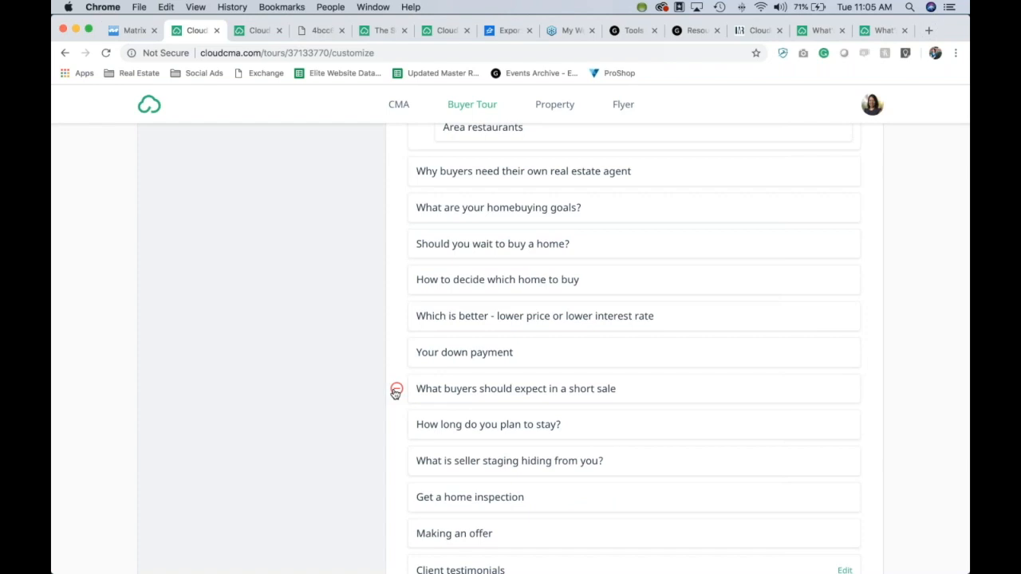
pyautogui.scroll(-3, 897, 376)
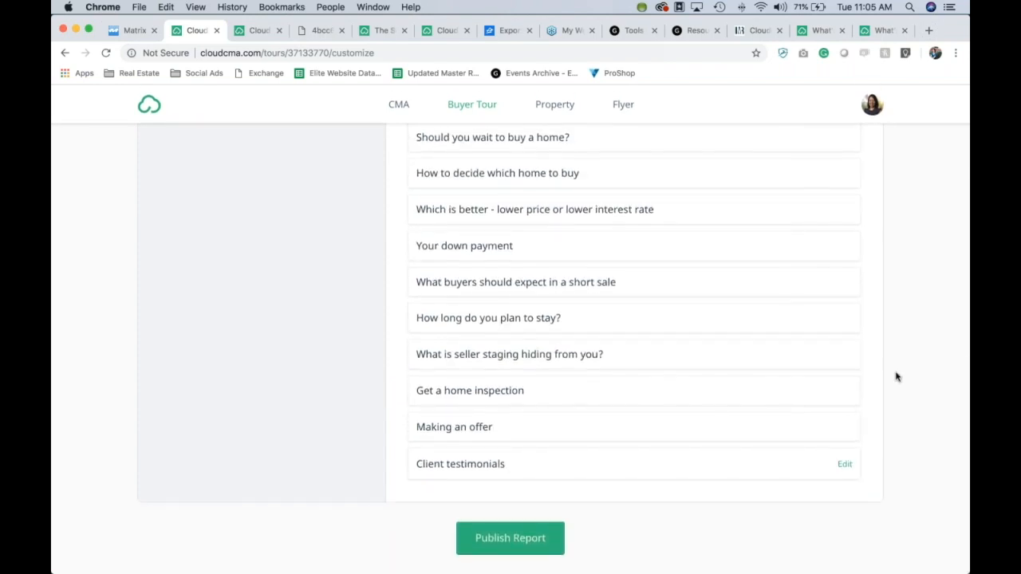
pyautogui.scroll(1, 897, 376)
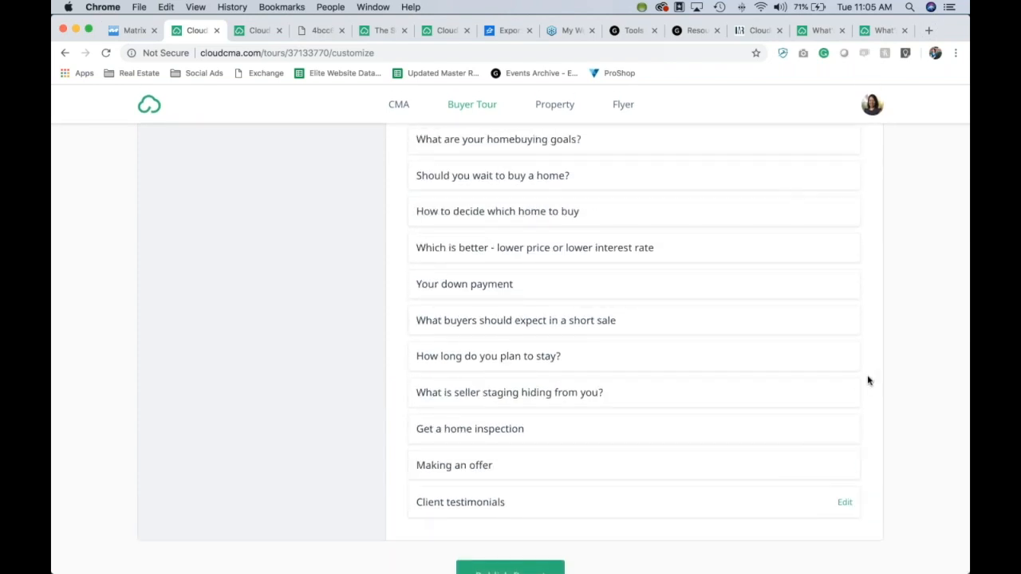
pyautogui.click(510, 393)
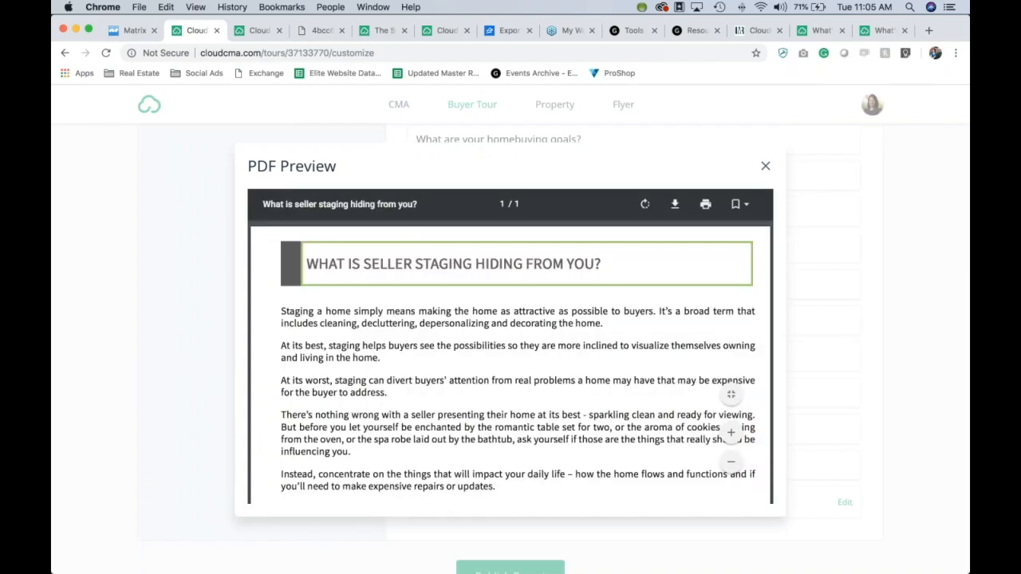
pyautogui.scroll(-5, 511, 359)
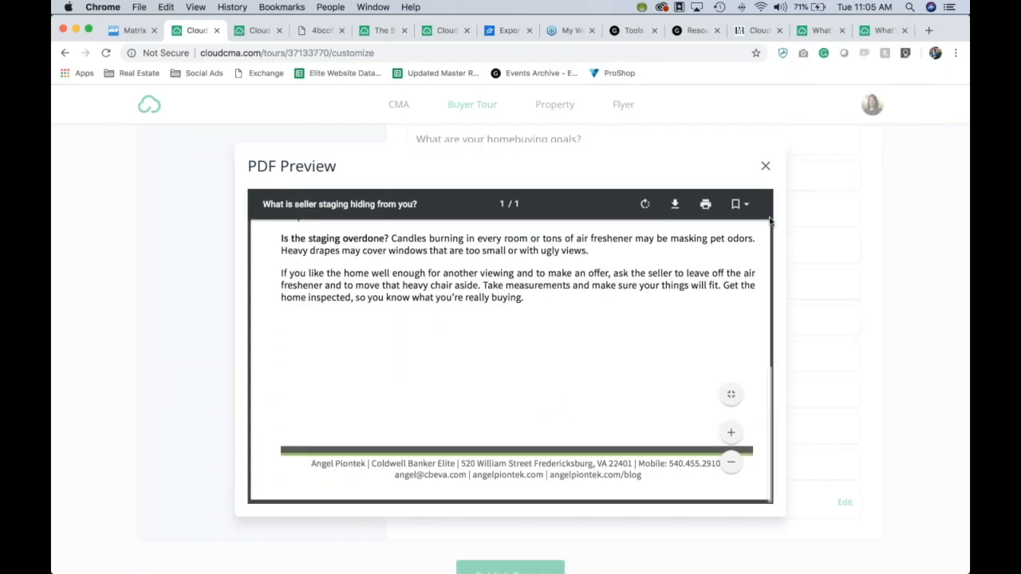
pyautogui.click(766, 168)
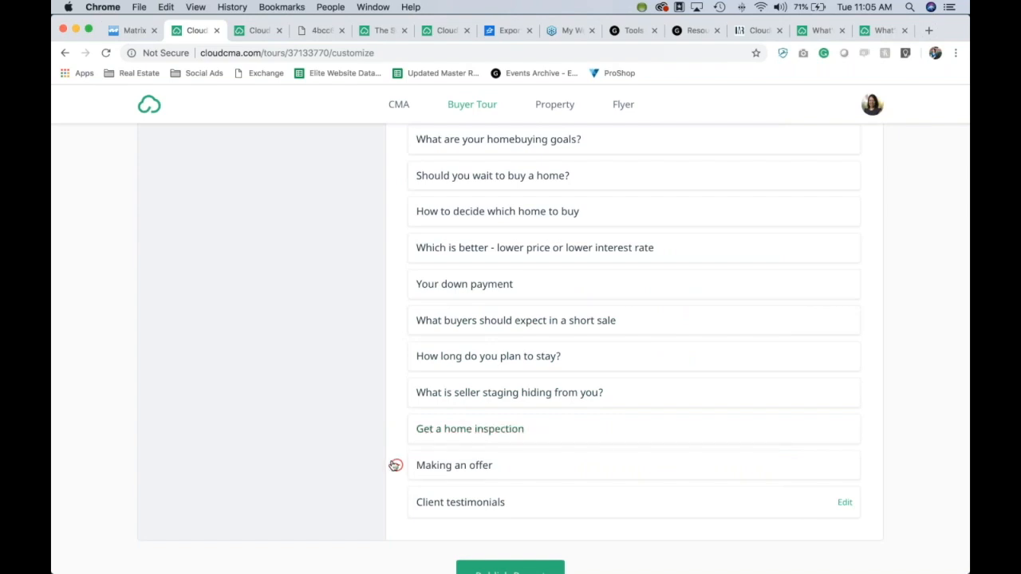
pyautogui.click(427, 471)
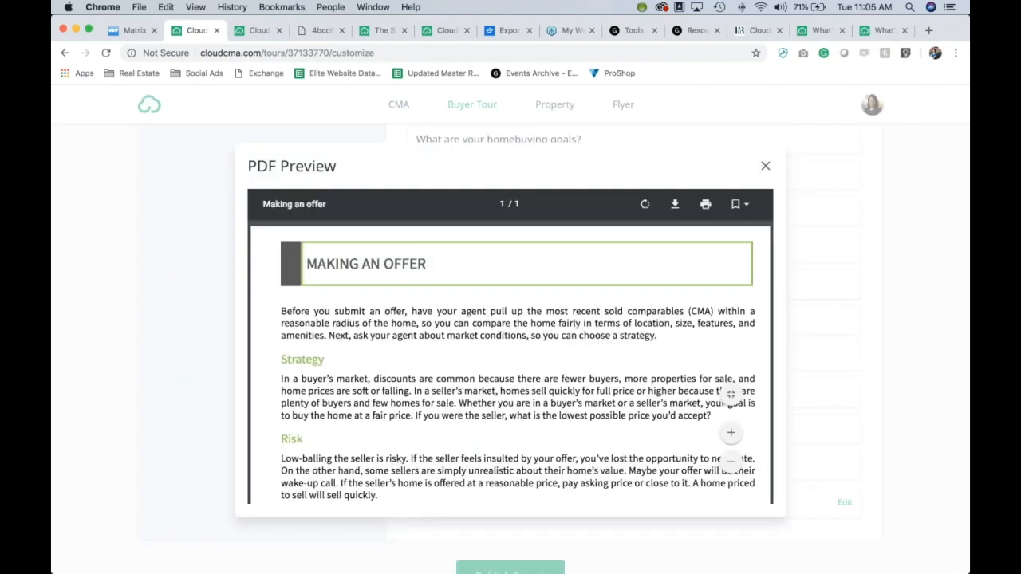
pyautogui.scroll(-1, 469, 396)
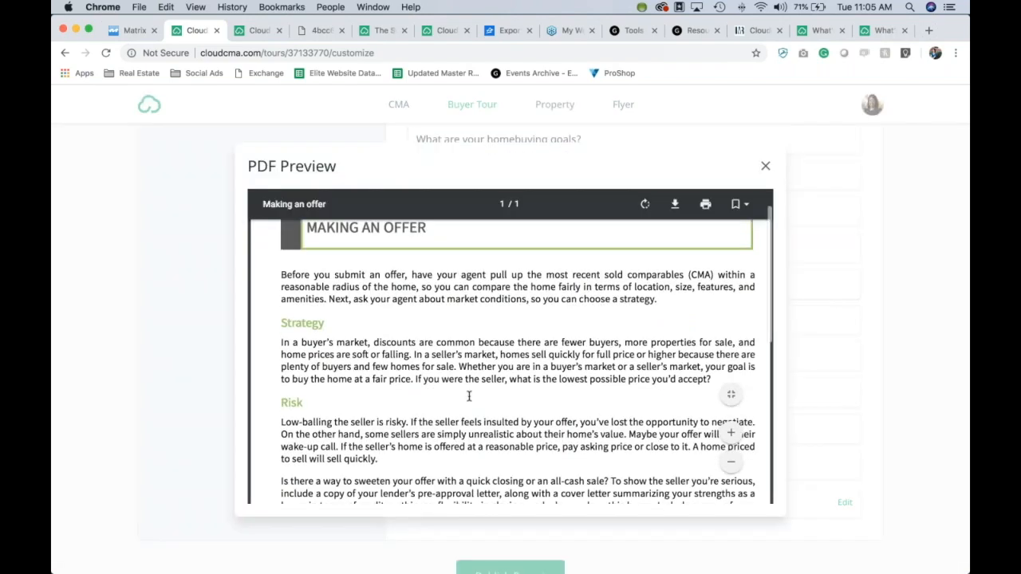
pyautogui.click(767, 166)
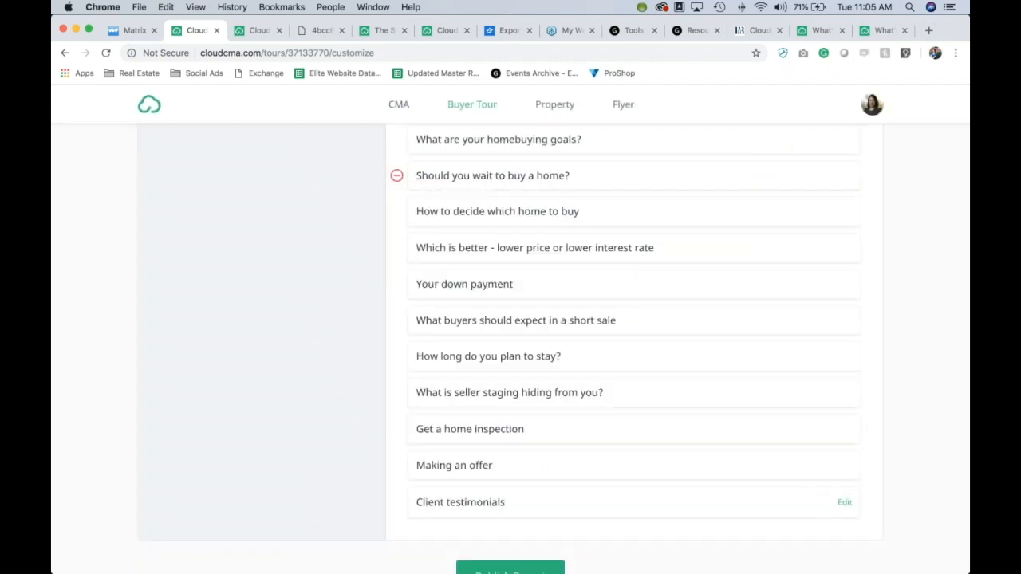
pyautogui.scroll(-2, 910, 213)
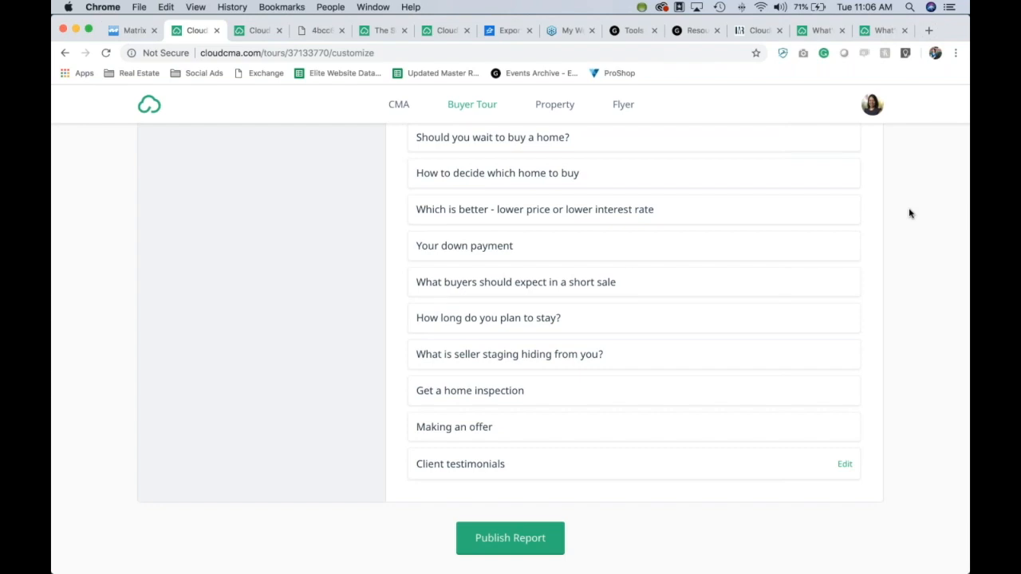
# Step: Publish the customized buyer tour report from the bottom of the Customize page
pyautogui.scroll(6, 909, 213)
pyautogui.scroll(-6, 909, 213)
pyautogui.scroll(3, 909, 213)
pyautogui.scroll(-3, 909, 213)
pyautogui.click(510, 539)
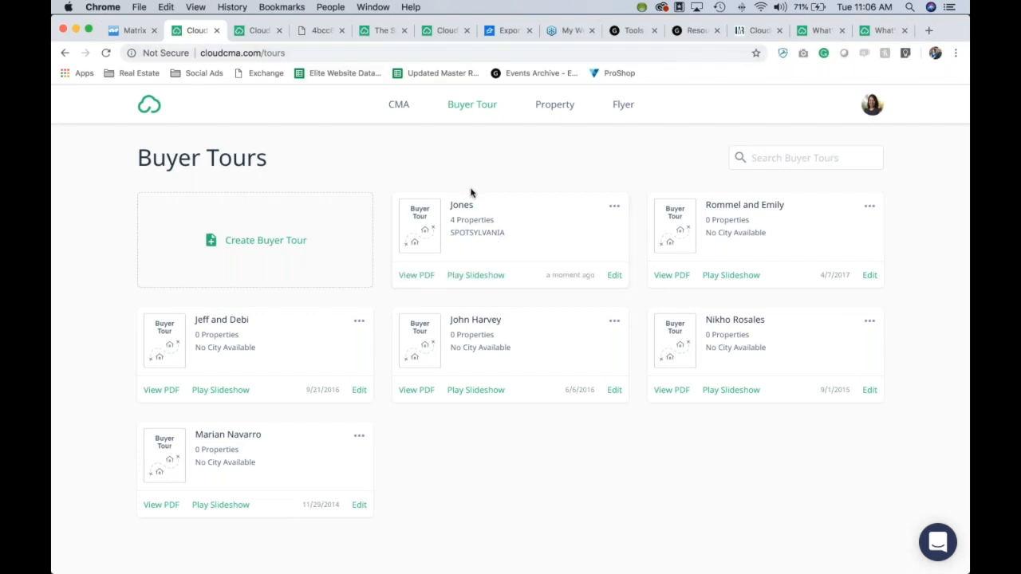
# Step: Review the new tour's 37-page PDF, including its property rating pages, then go back to Buyer Tours
pyautogui.click(419, 276)
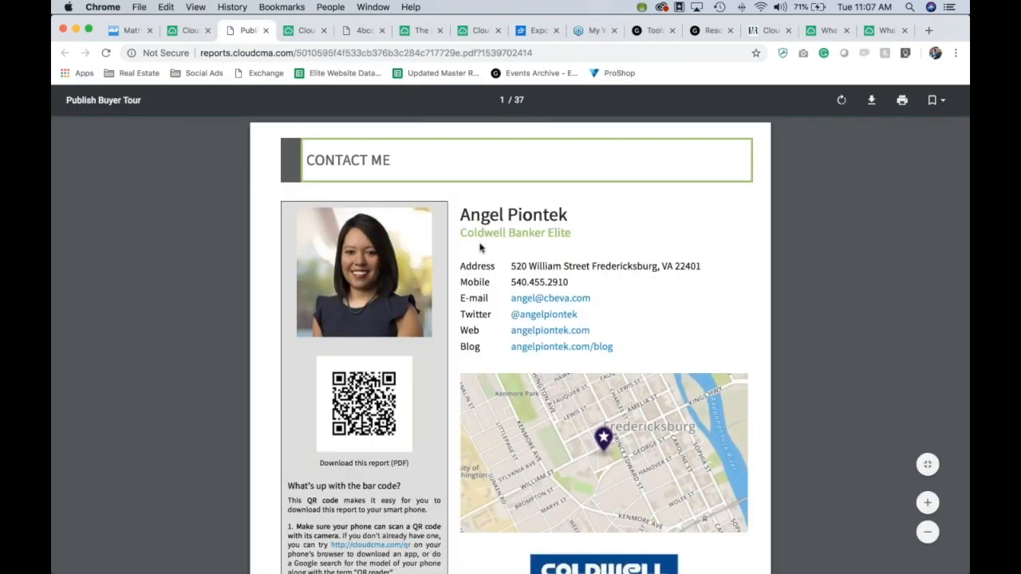
pyautogui.scroll(-20, 480, 248)
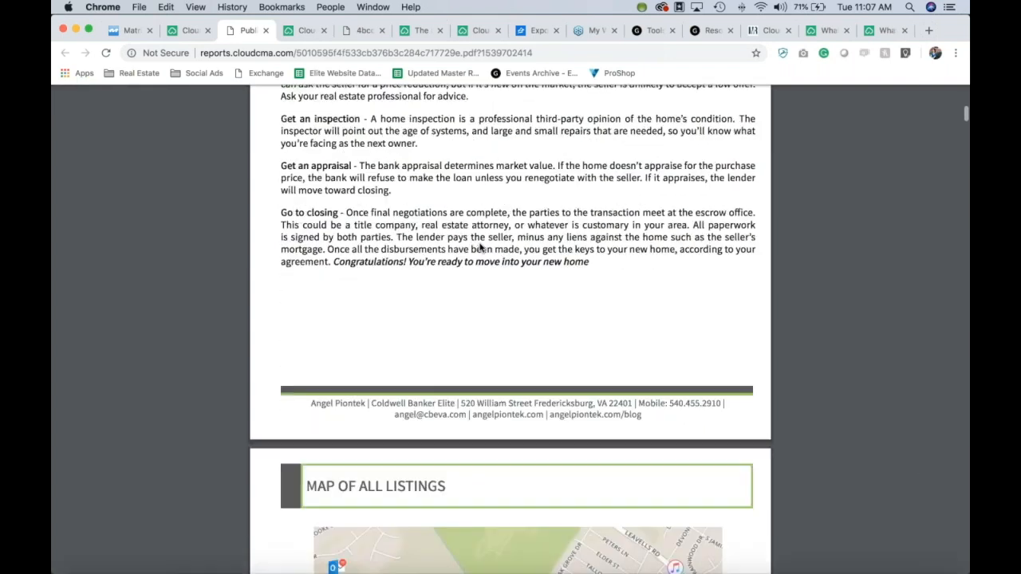
pyautogui.scroll(-8, 480, 248)
pyautogui.scroll(1, 479, 248)
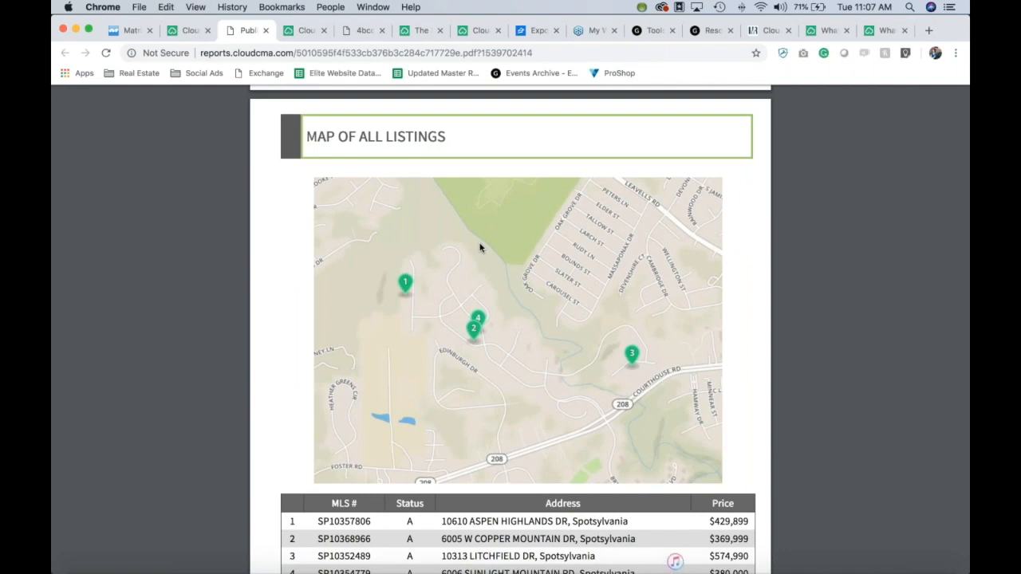
pyautogui.scroll(3, 479, 248)
pyautogui.scroll(-12, 479, 248)
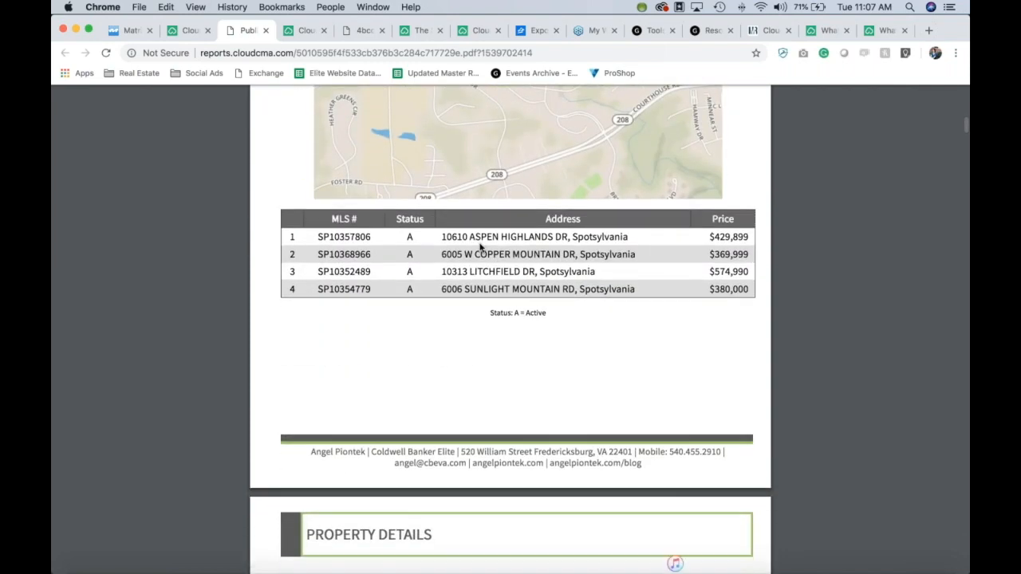
pyautogui.scroll(-6, 479, 248)
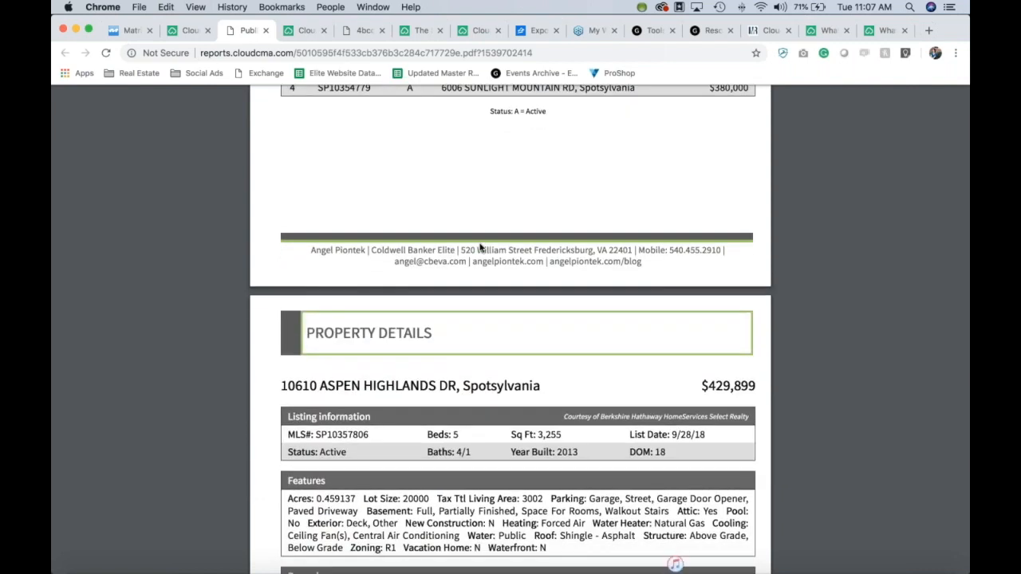
pyautogui.scroll(2, 479, 248)
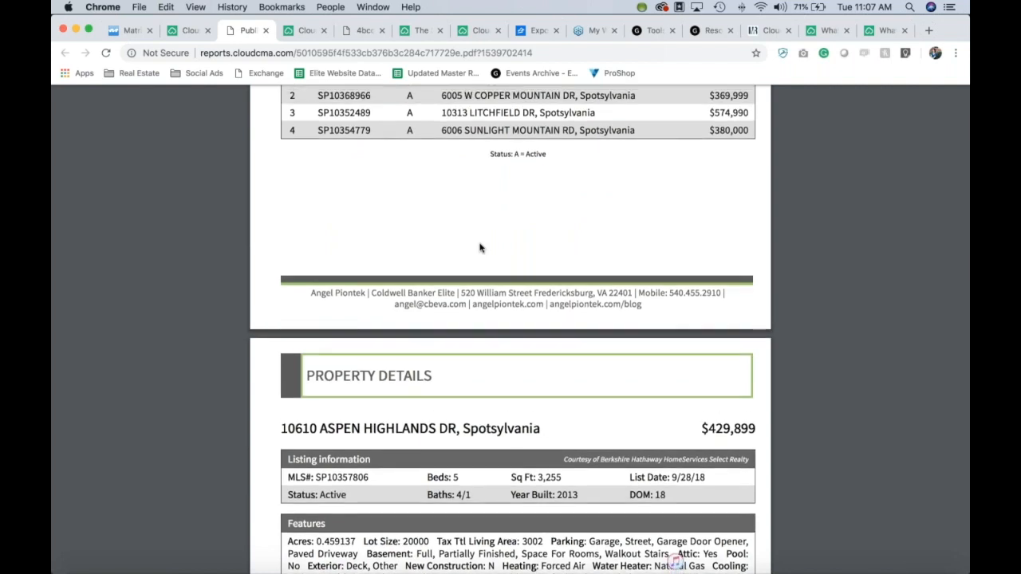
pyautogui.scroll(6, 479, 248)
pyautogui.scroll(3, 480, 241)
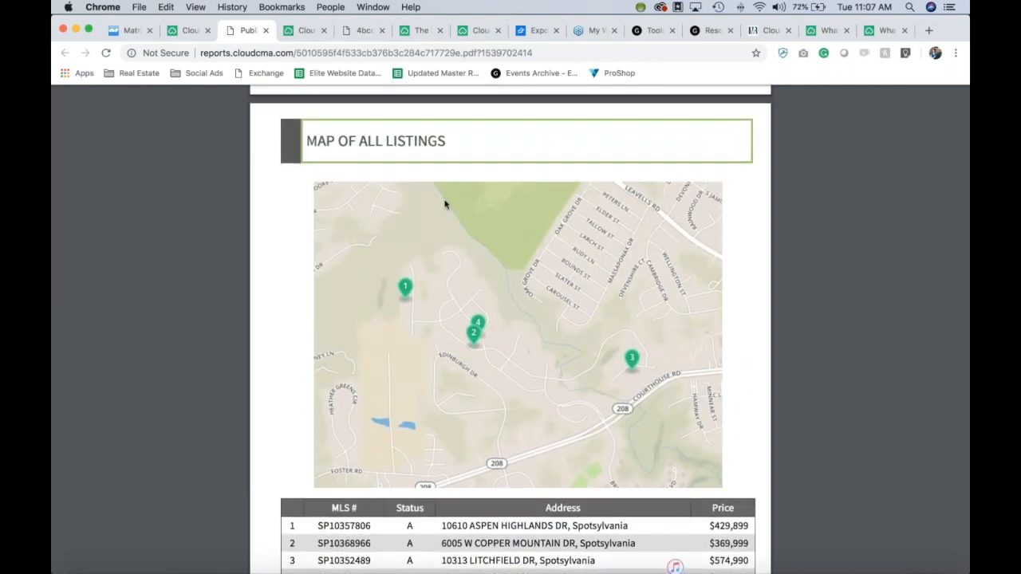
pyautogui.scroll(-1, 406, 275)
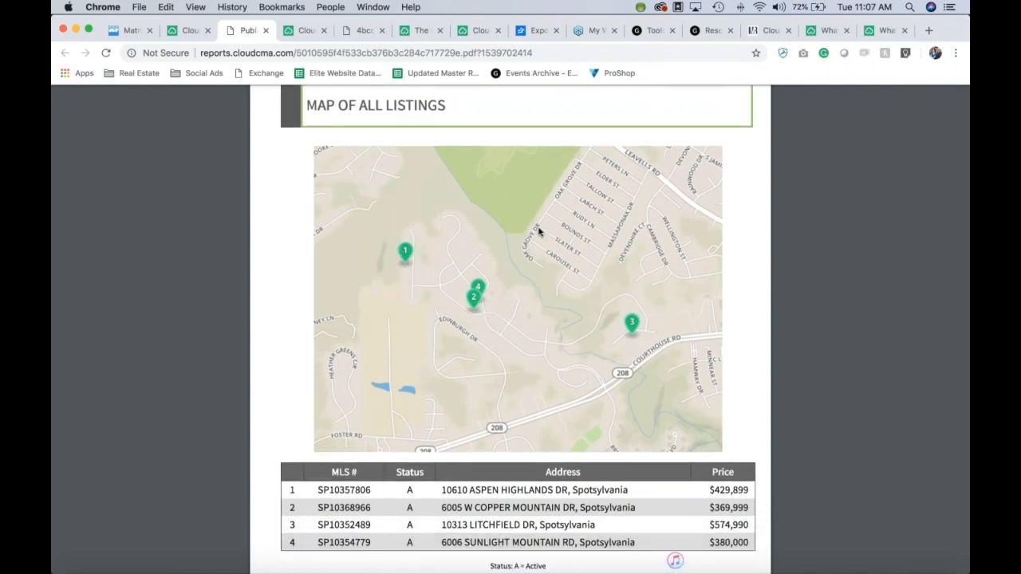
pyautogui.scroll(-10, 783, 375)
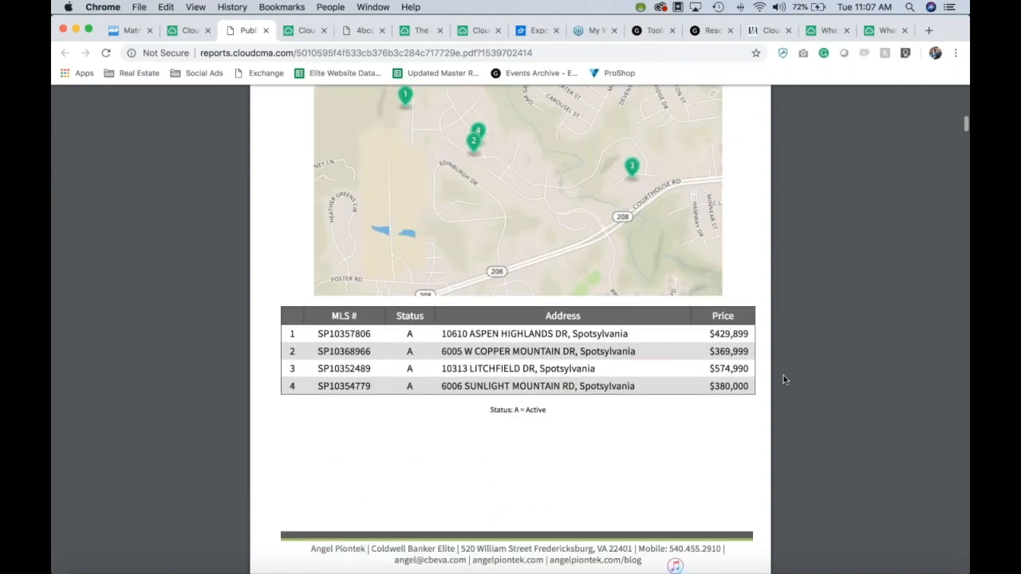
pyautogui.scroll(-4, 783, 379)
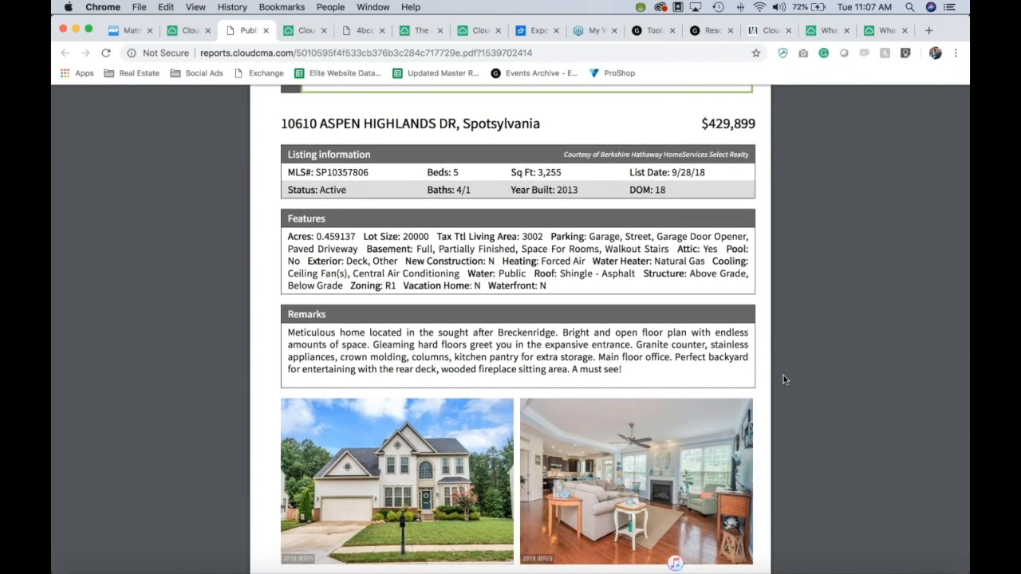
pyautogui.scroll(-5, 783, 380)
pyautogui.scroll(-8, 783, 380)
pyautogui.scroll(13, 783, 379)
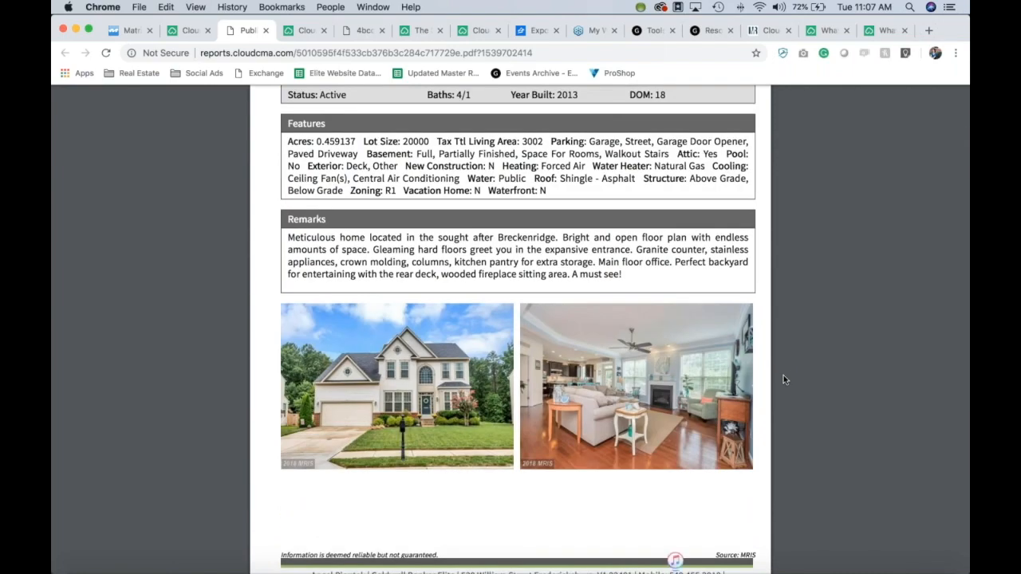
pyautogui.scroll(1, 783, 380)
pyautogui.scroll(-8, 783, 379)
pyautogui.scroll(-8, 783, 380)
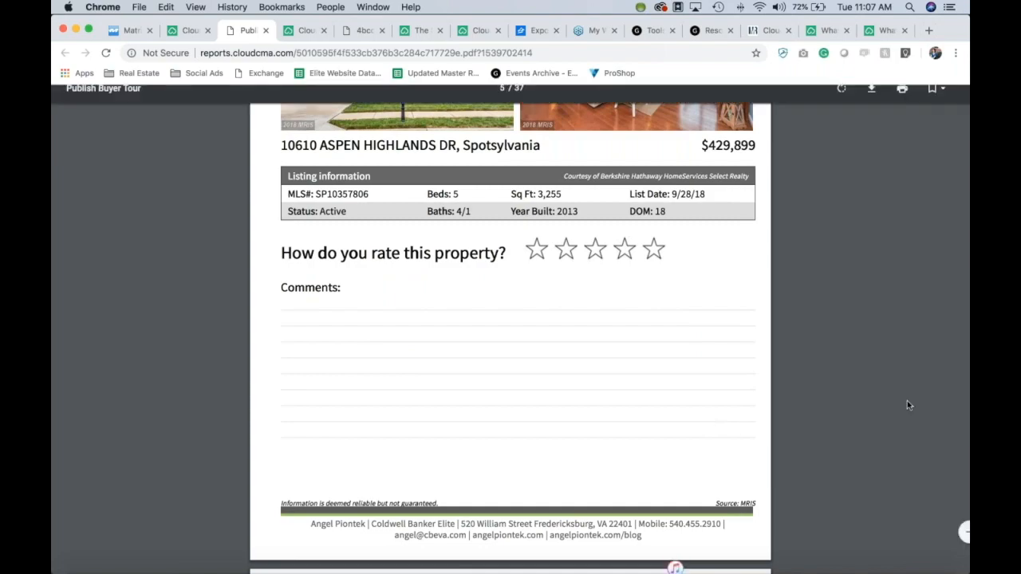
pyautogui.scroll(-10, 907, 405)
pyautogui.scroll(5, 906, 404)
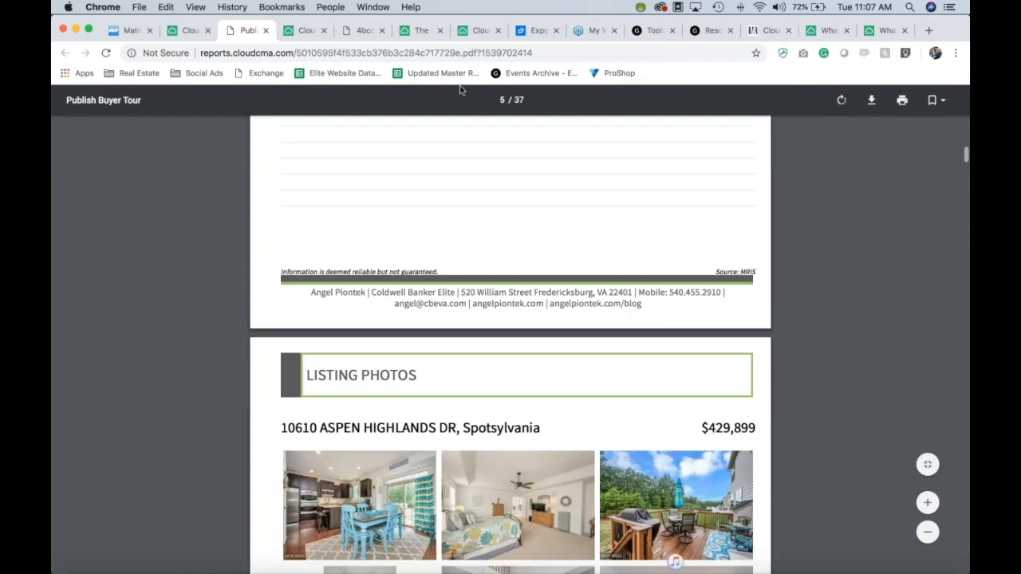
pyautogui.click(177, 32)
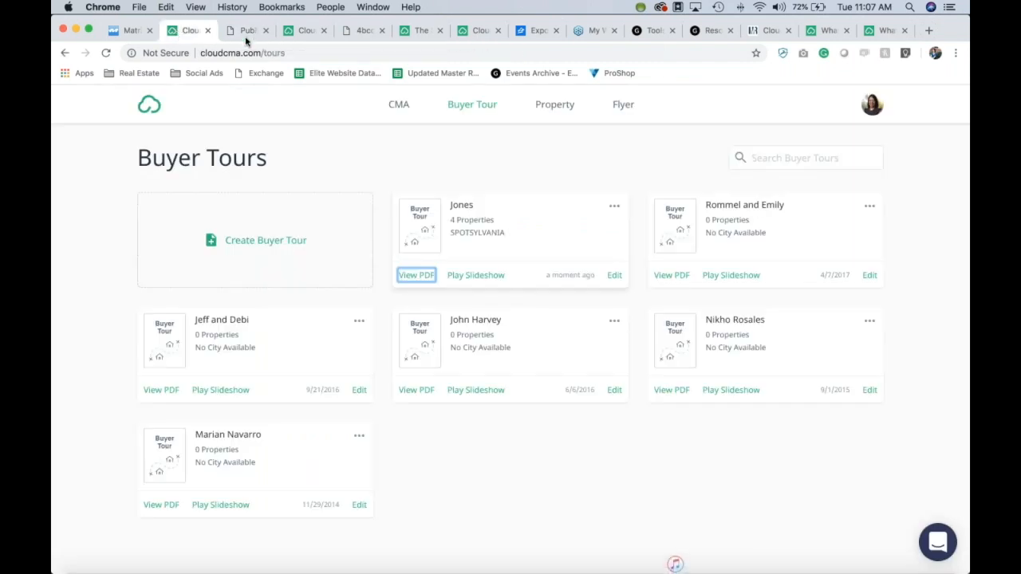
# Step: Launch the new buyer tour's slideshow from its card, opening on the Buyer Tour cover slide
pyautogui.click(614, 209)
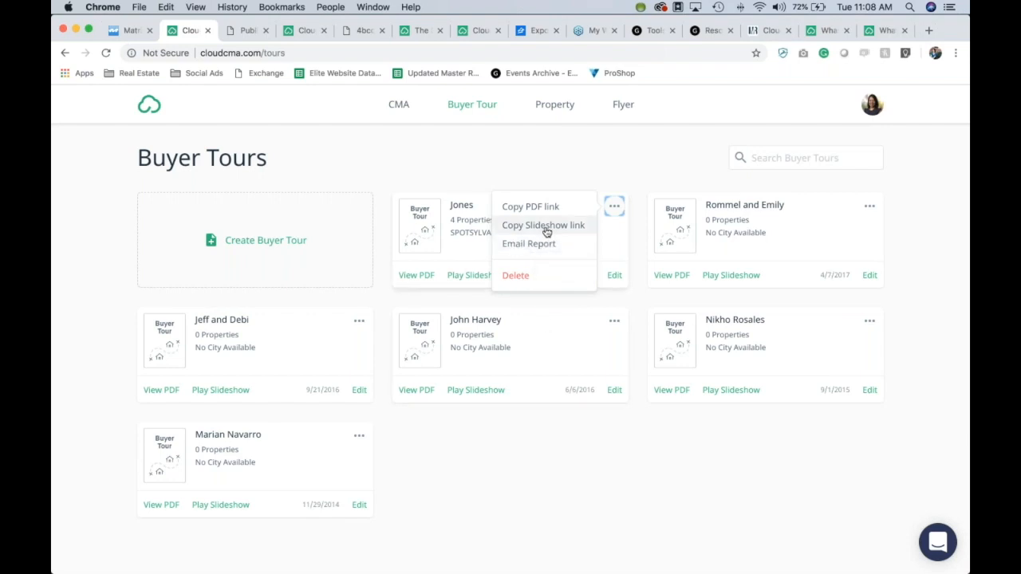
pyautogui.click(541, 155)
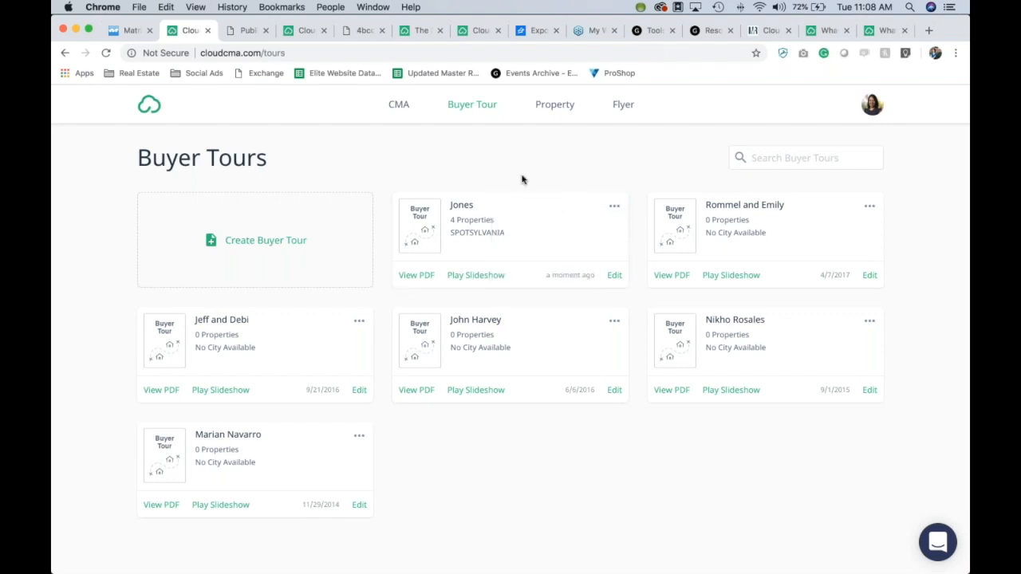
pyautogui.click(476, 275)
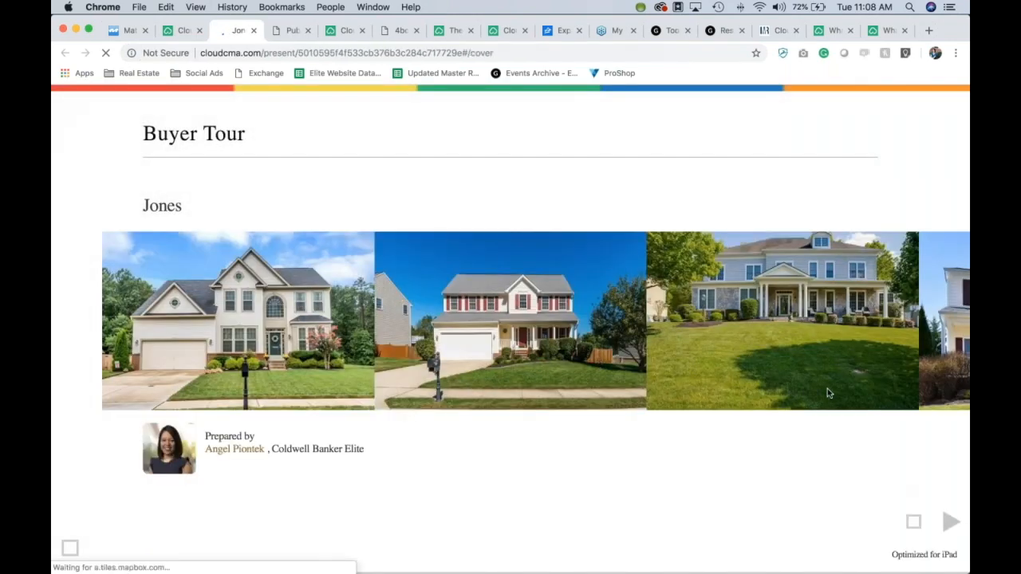
# Step: Advance the slideshow past the cover and map slides to the first listing's rating details
pyautogui.click(950, 520)
pyautogui.click(955, 528)
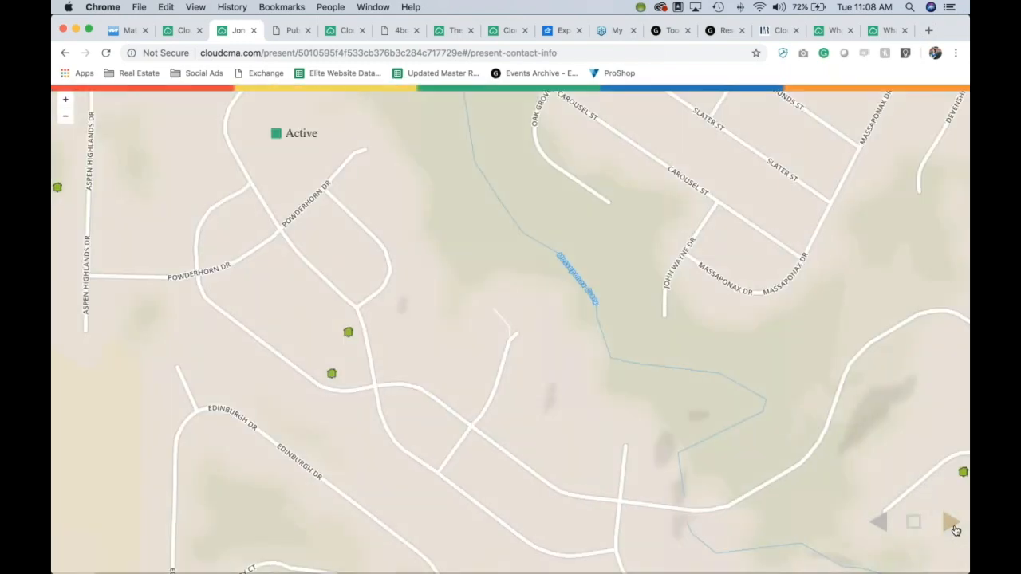
pyautogui.click(950, 524)
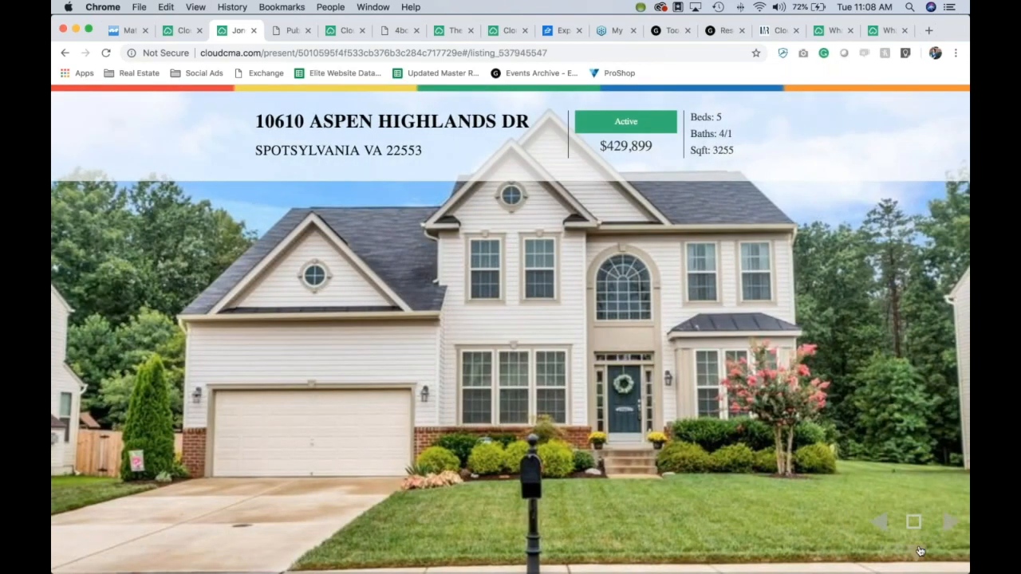
pyautogui.click(921, 551)
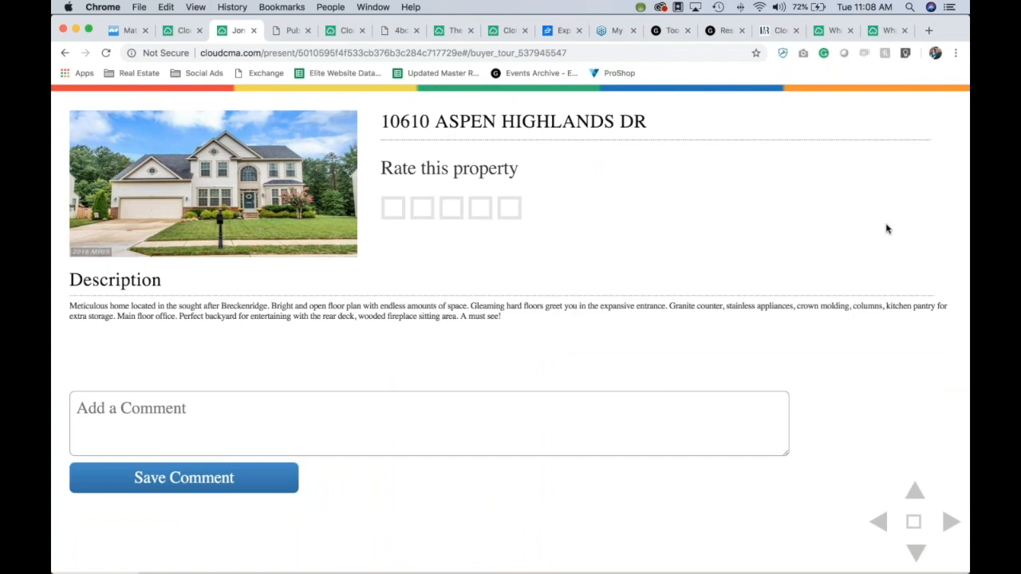
# Step: Rate the first property three stars, page through to the thank-you slide, then return to Buyer Tours
pyautogui.click(452, 209)
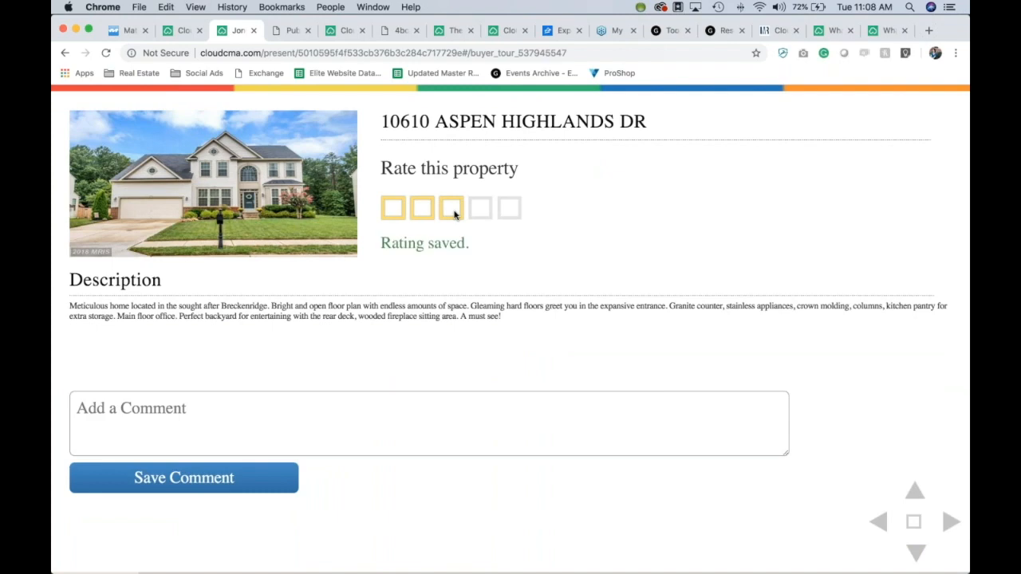
pyautogui.click(276, 409)
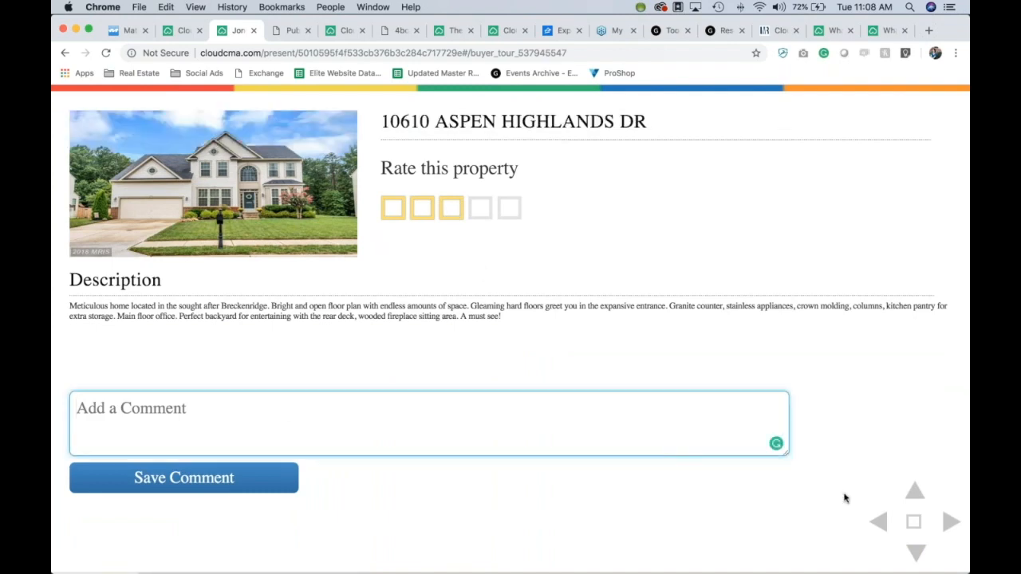
pyautogui.click(953, 532)
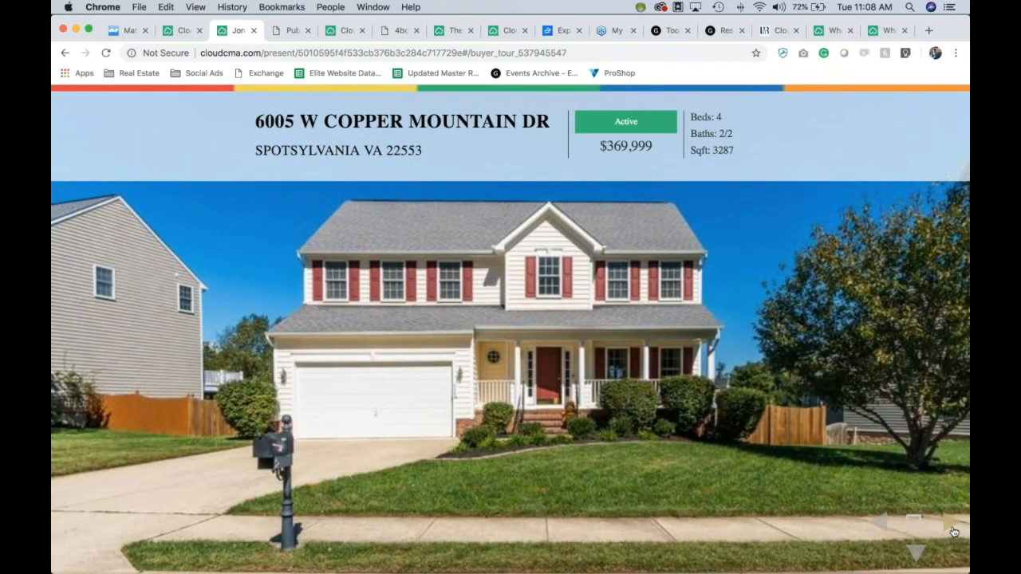
pyautogui.click(953, 531)
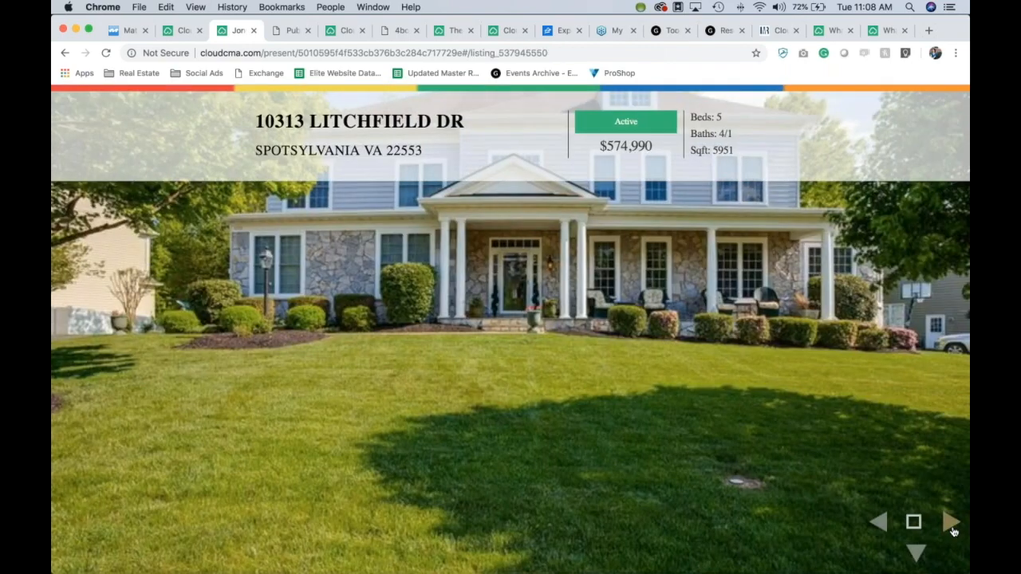
pyautogui.click(953, 532)
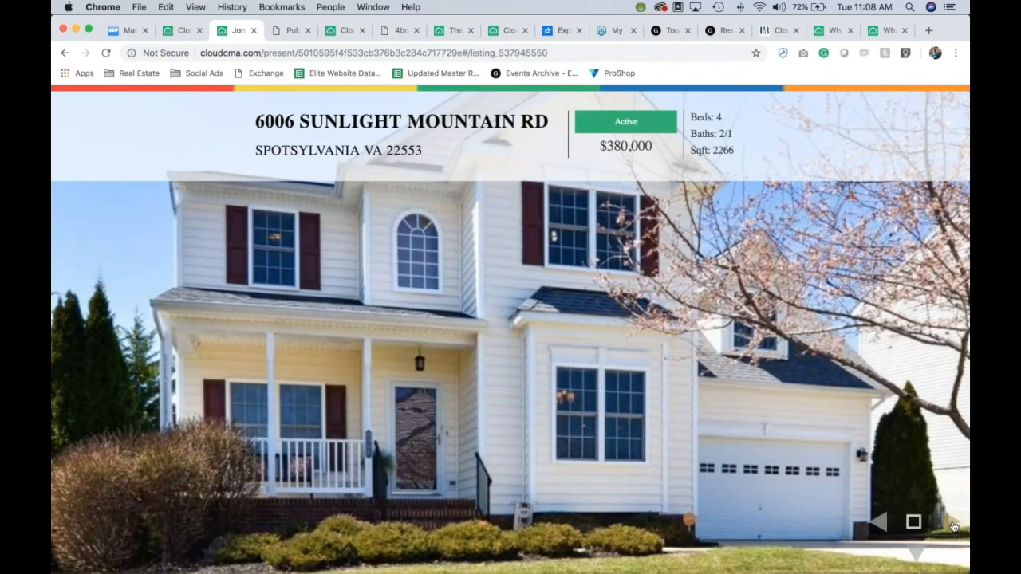
pyautogui.click(953, 532)
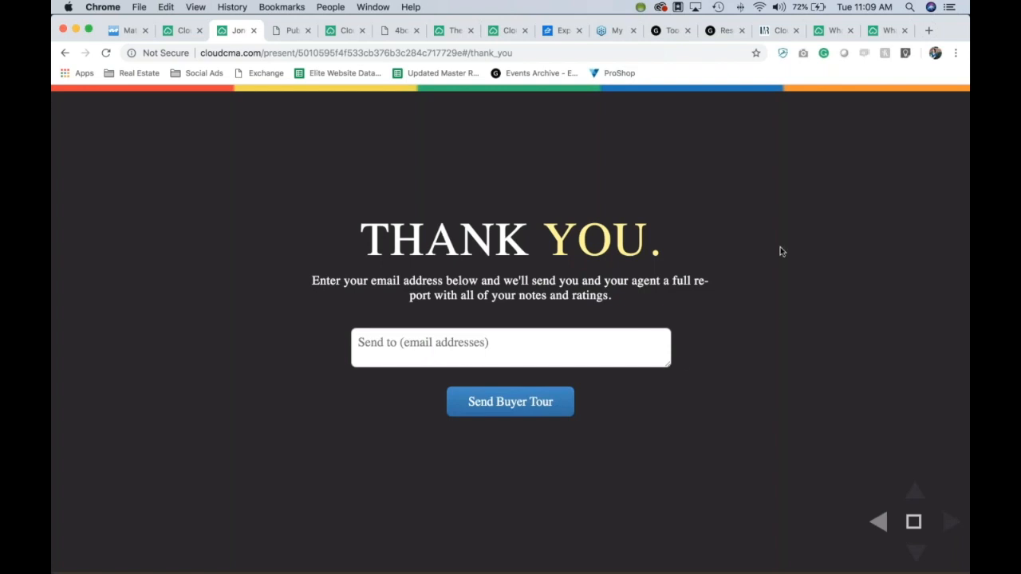
pyautogui.click(170, 35)
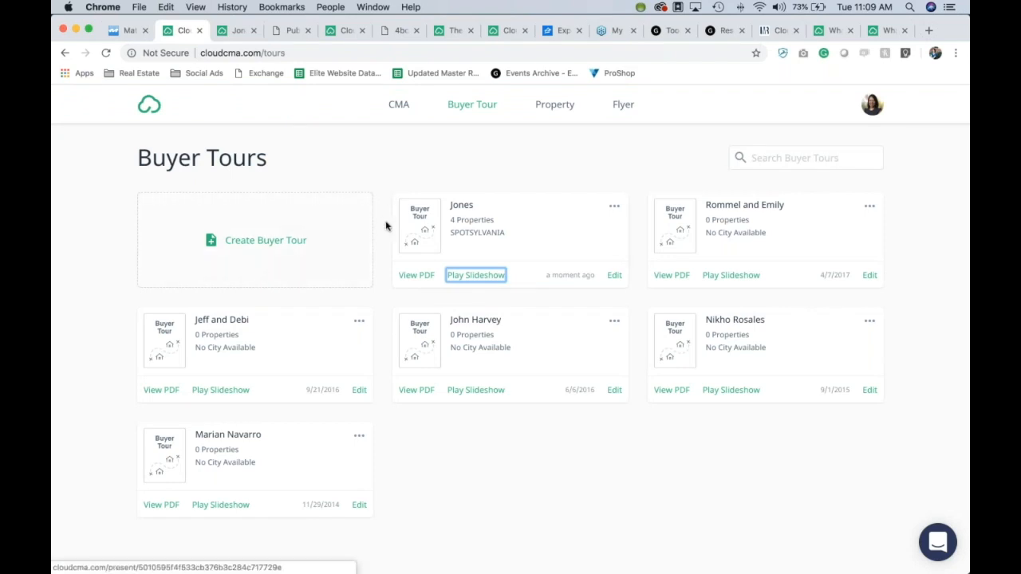
pyautogui.click(571, 107)
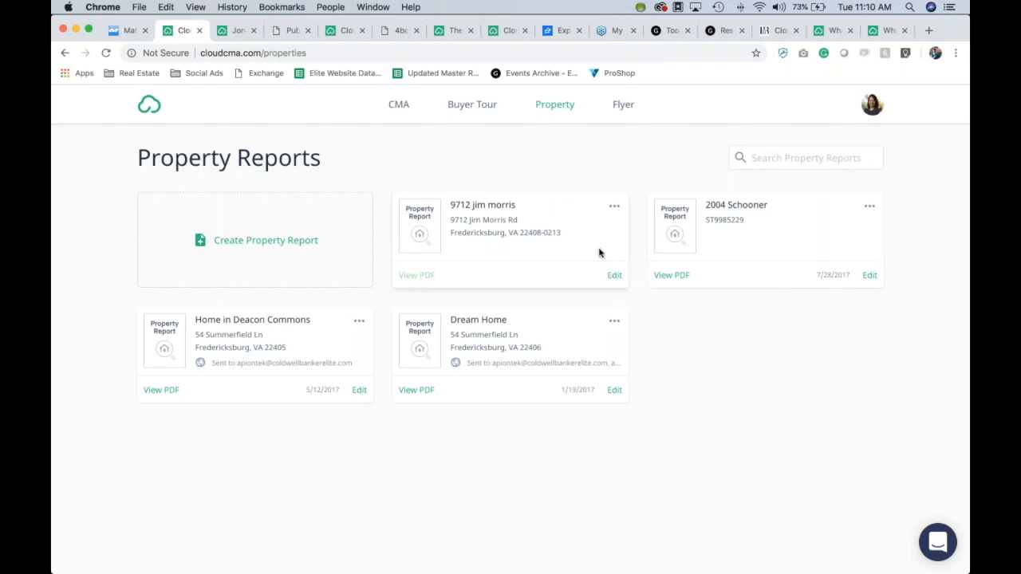
pyautogui.click(612, 280)
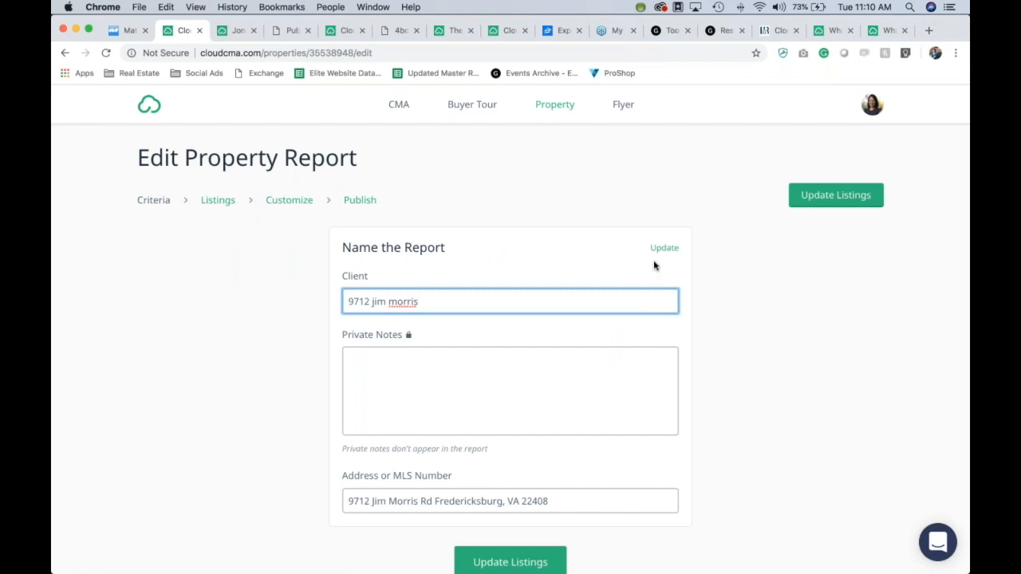
pyautogui.scroll(-1, 724, 317)
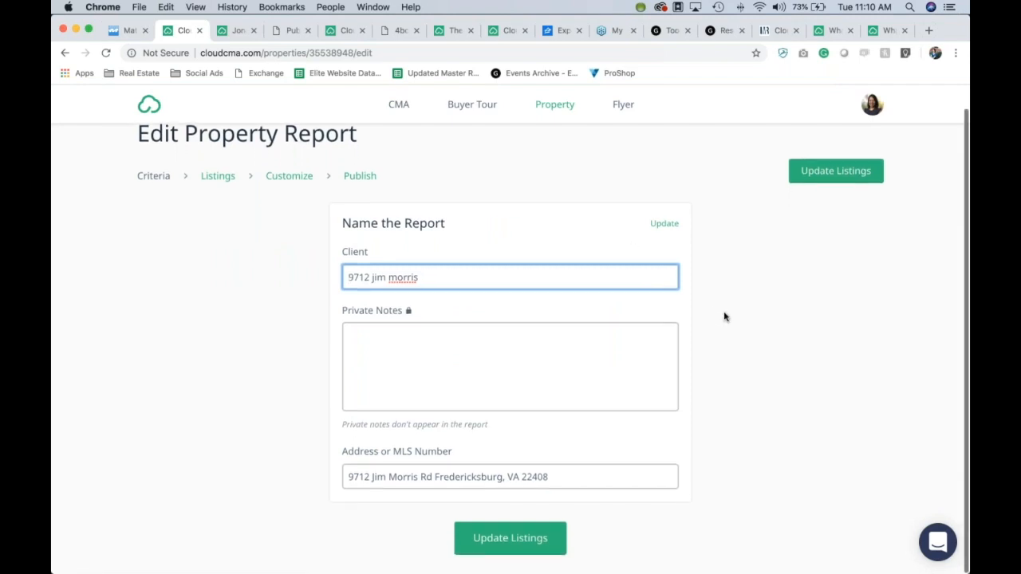
pyautogui.click(515, 538)
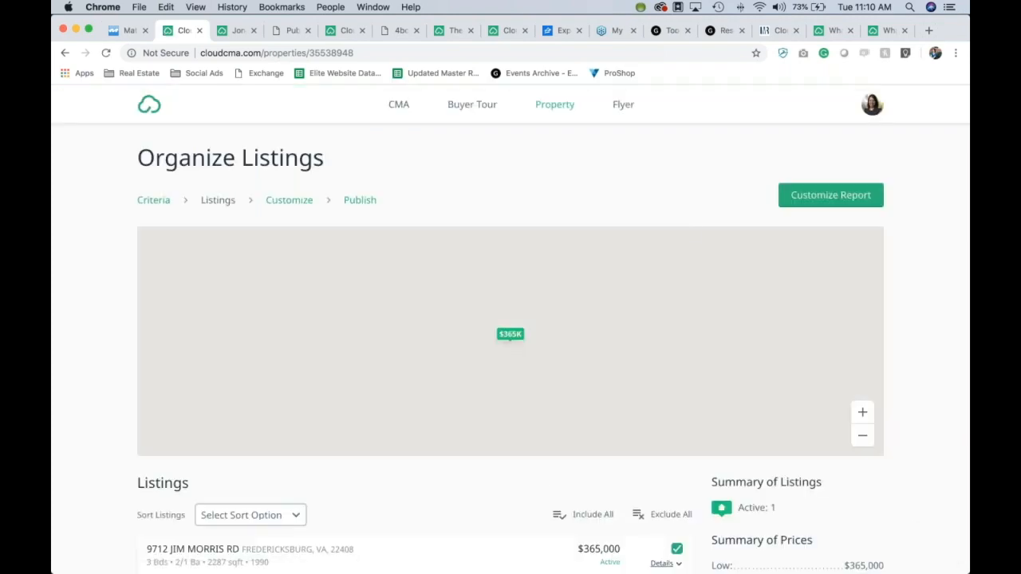
pyautogui.scroll(-3, 952, 280)
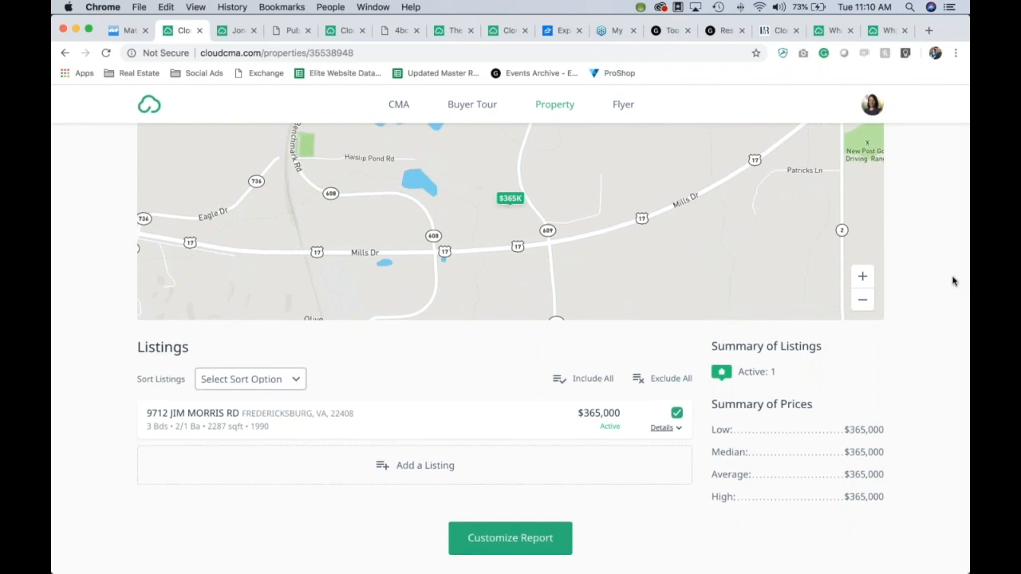
pyautogui.scroll(3, 952, 281)
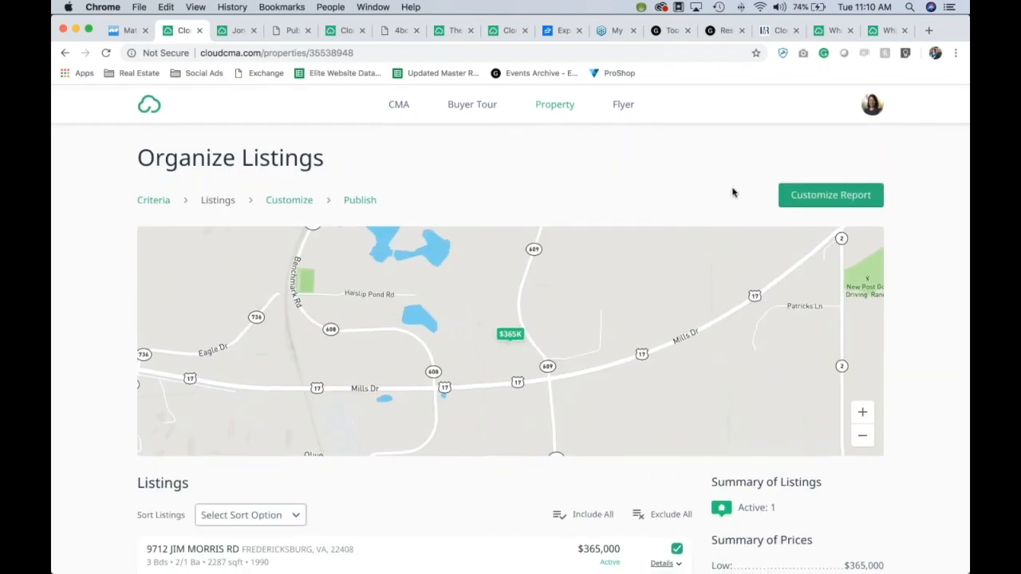
pyautogui.click(824, 196)
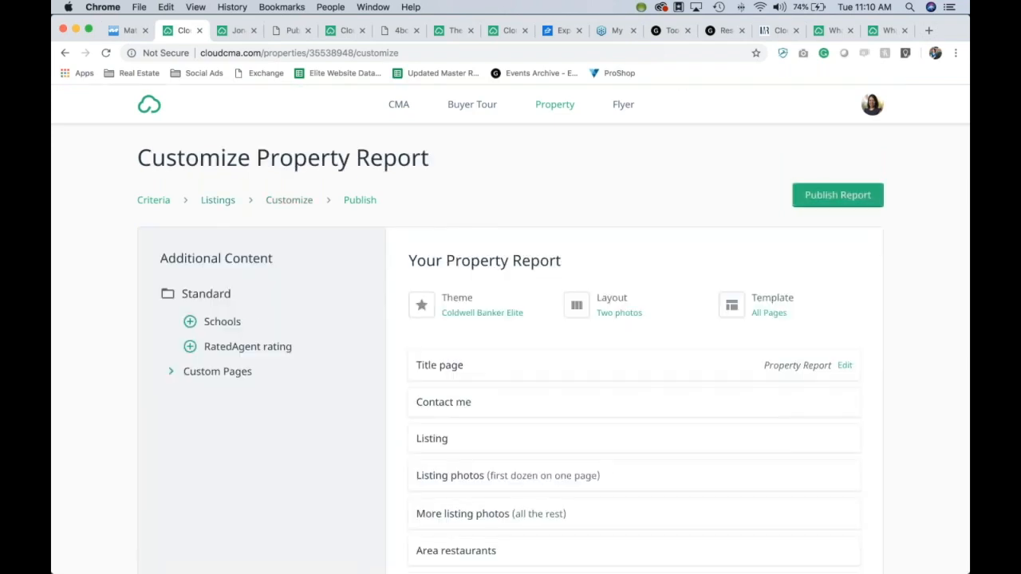
pyautogui.scroll(-2, 280, 449)
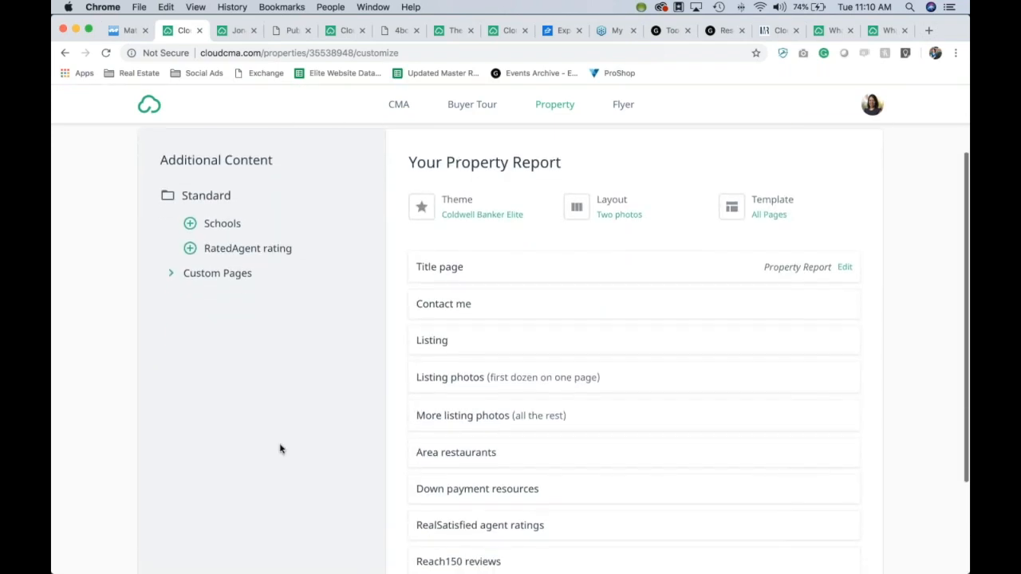
pyautogui.scroll(2, 280, 449)
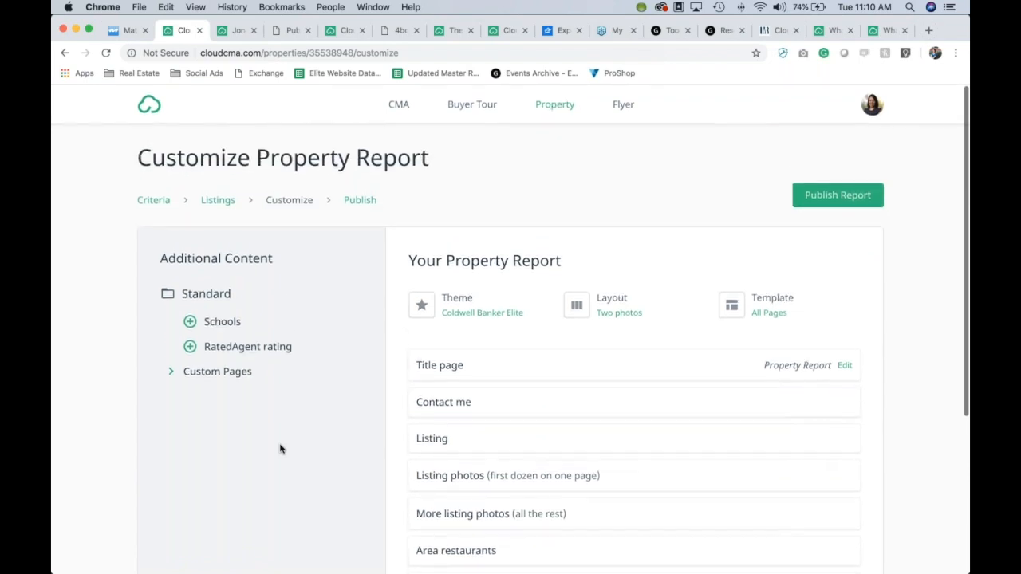
pyautogui.scroll(-4, 511, 402)
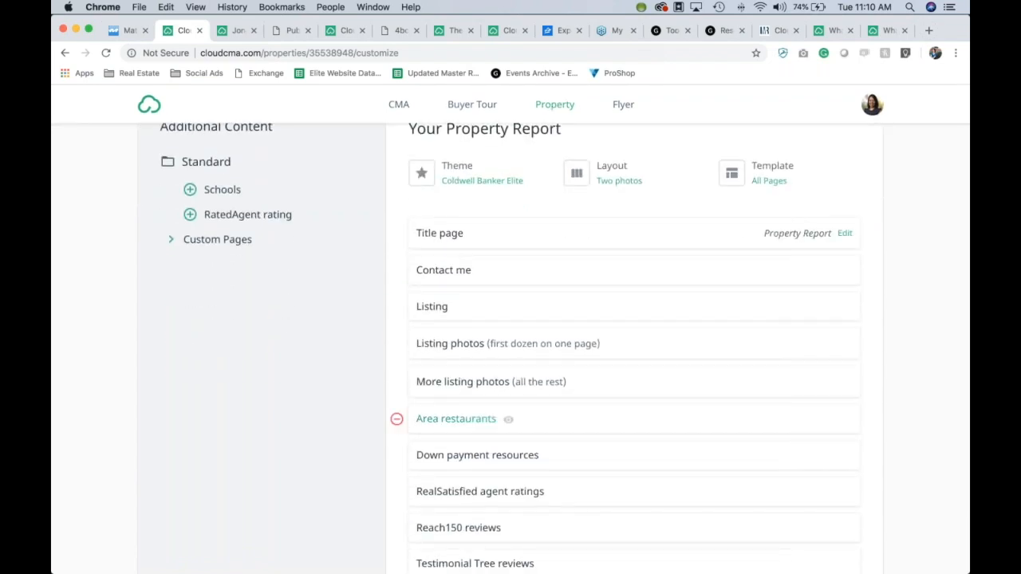
pyautogui.scroll(-2, 479, 415)
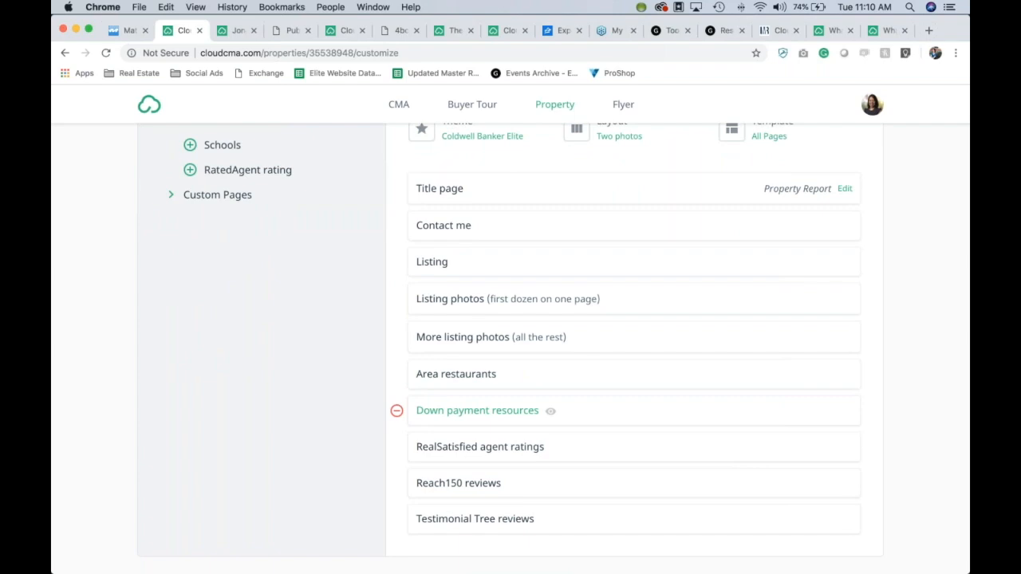
pyautogui.scroll(-2, 803, 428)
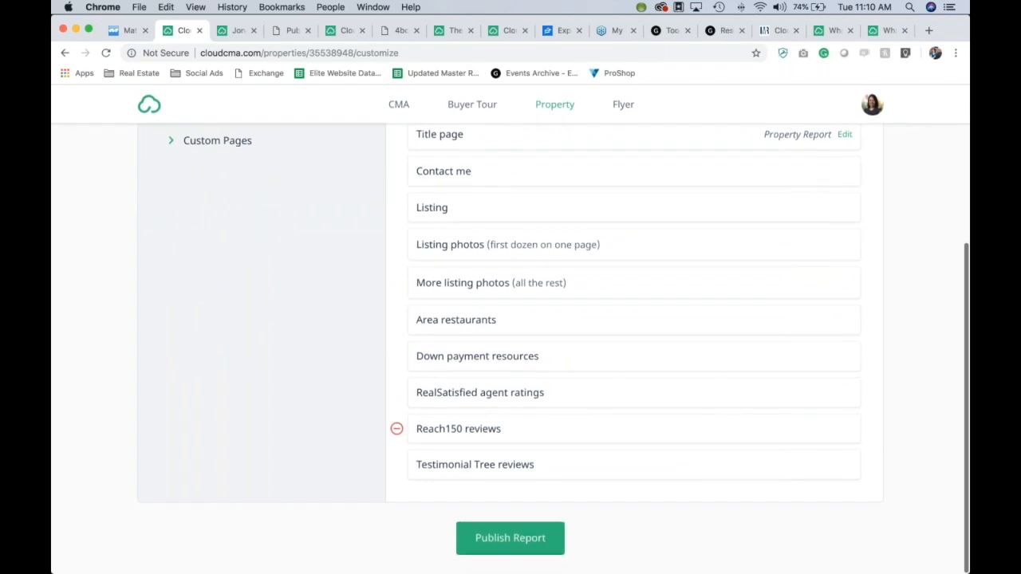
pyautogui.scroll(8, 802, 428)
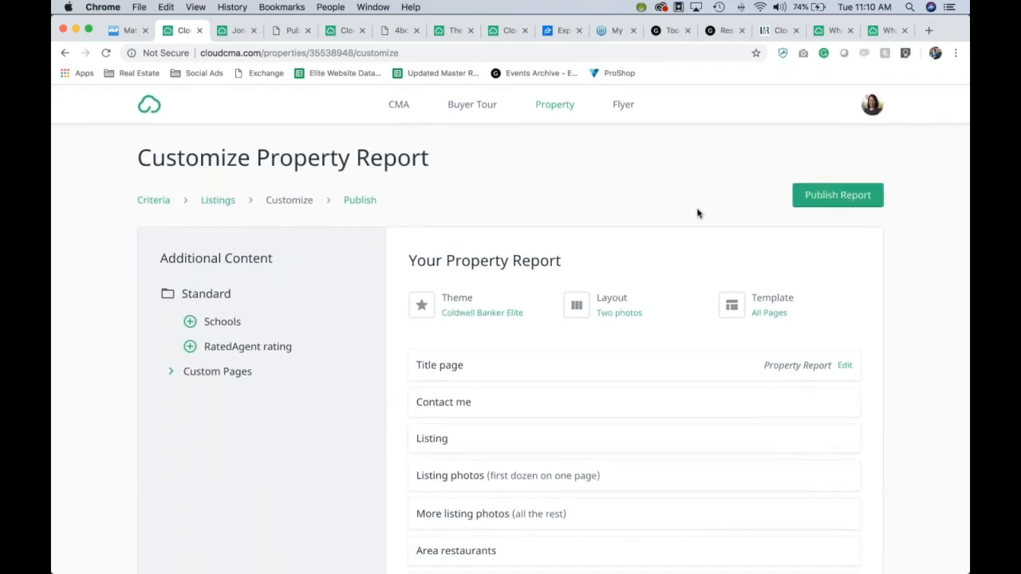
pyautogui.click(837, 195)
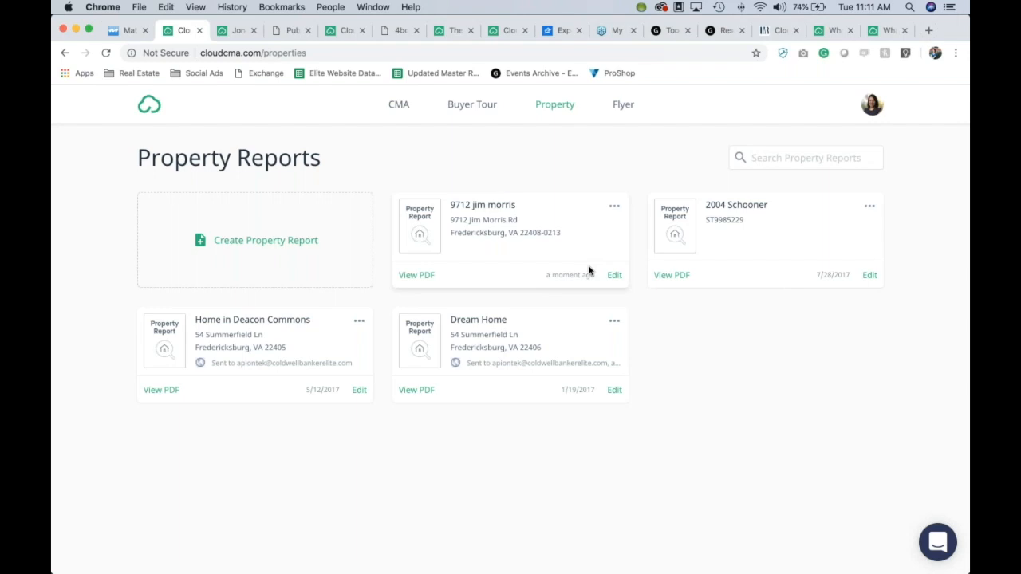
pyautogui.click(416, 276)
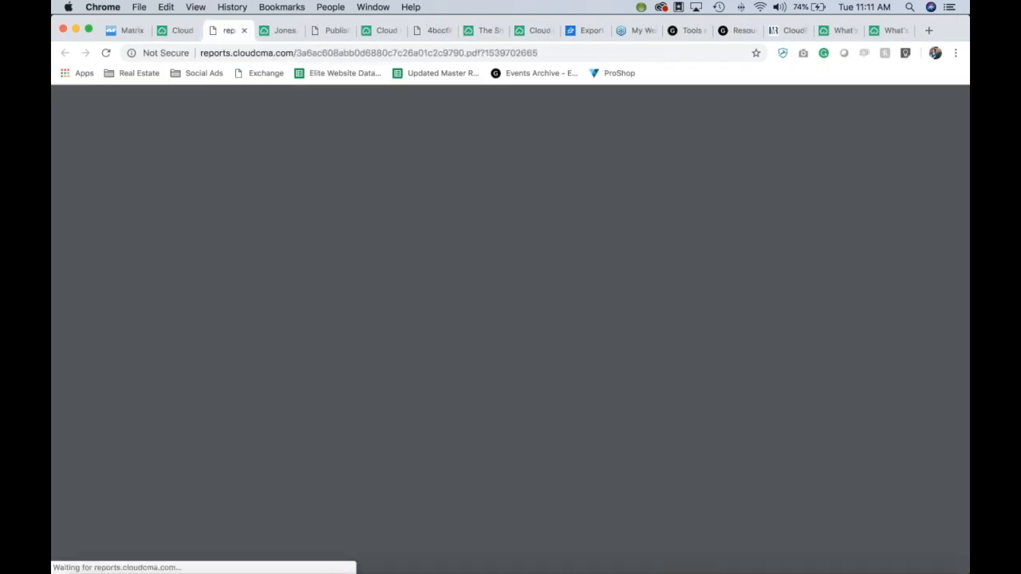
pyautogui.scroll(-8, 682, 302)
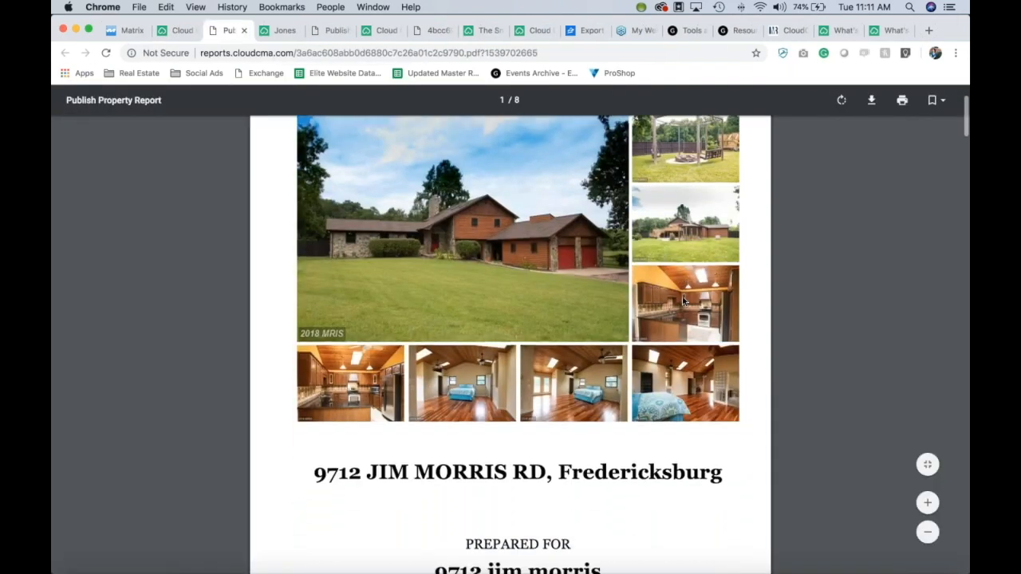
pyautogui.scroll(-10, 682, 302)
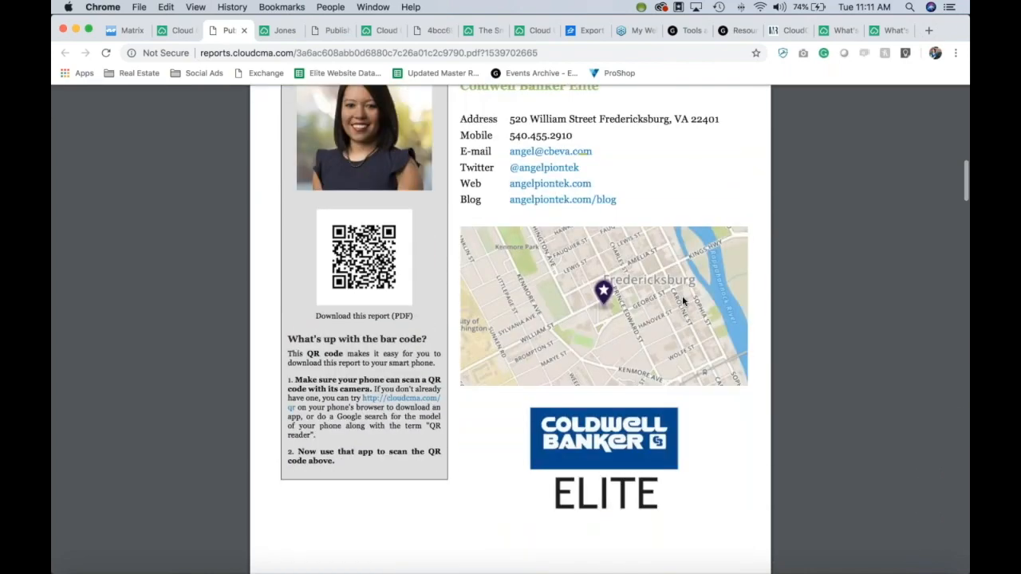
pyautogui.scroll(-10, 682, 301)
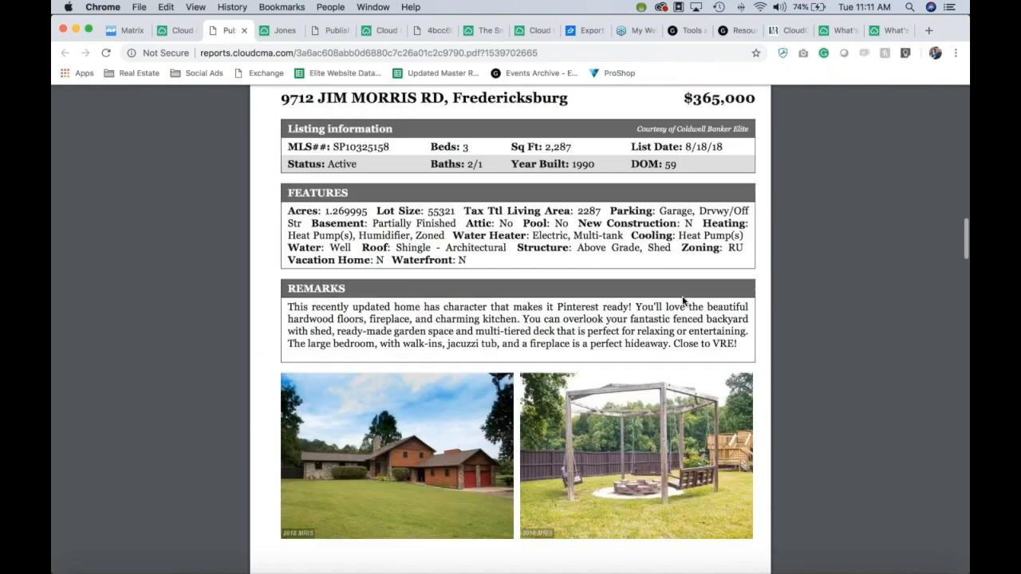
pyautogui.scroll(-10, 682, 302)
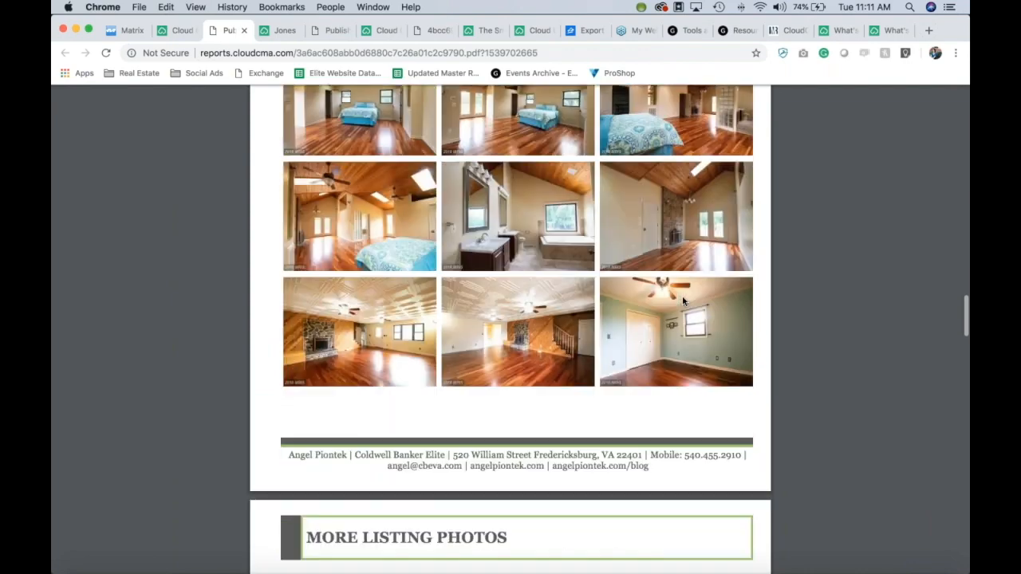
pyautogui.scroll(-10, 682, 301)
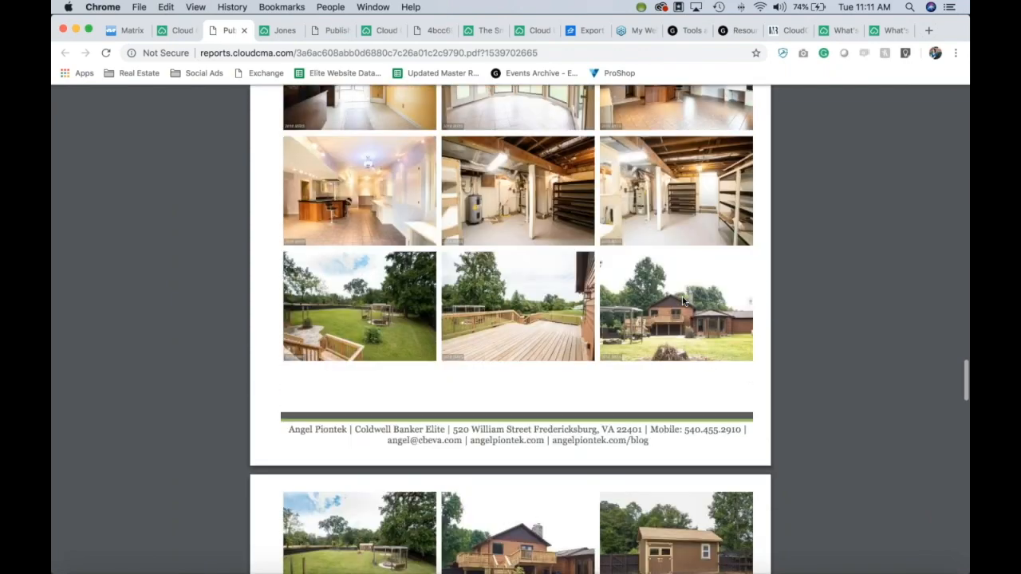
pyautogui.scroll(-10, 682, 301)
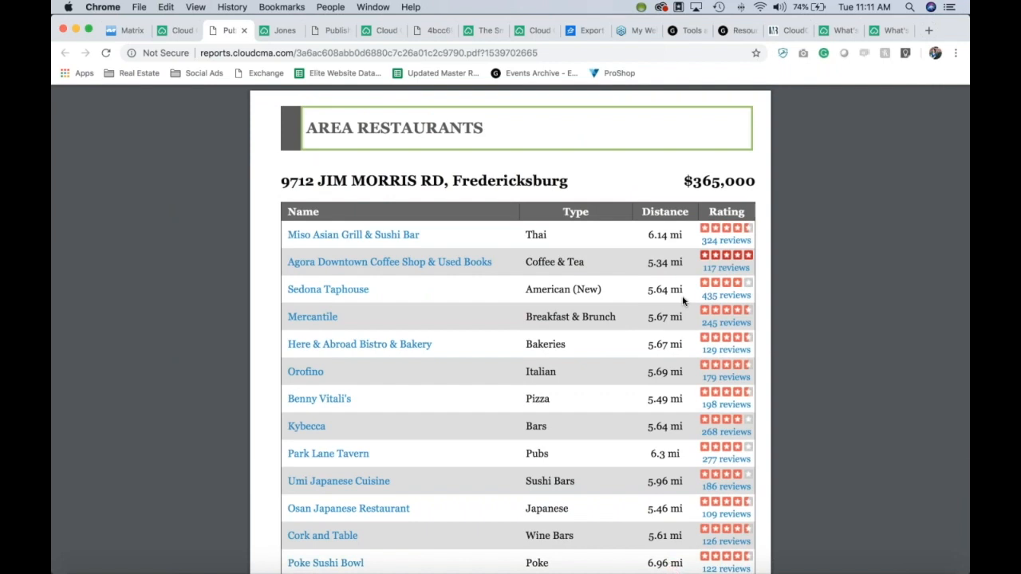
pyautogui.scroll(-1, 683, 299)
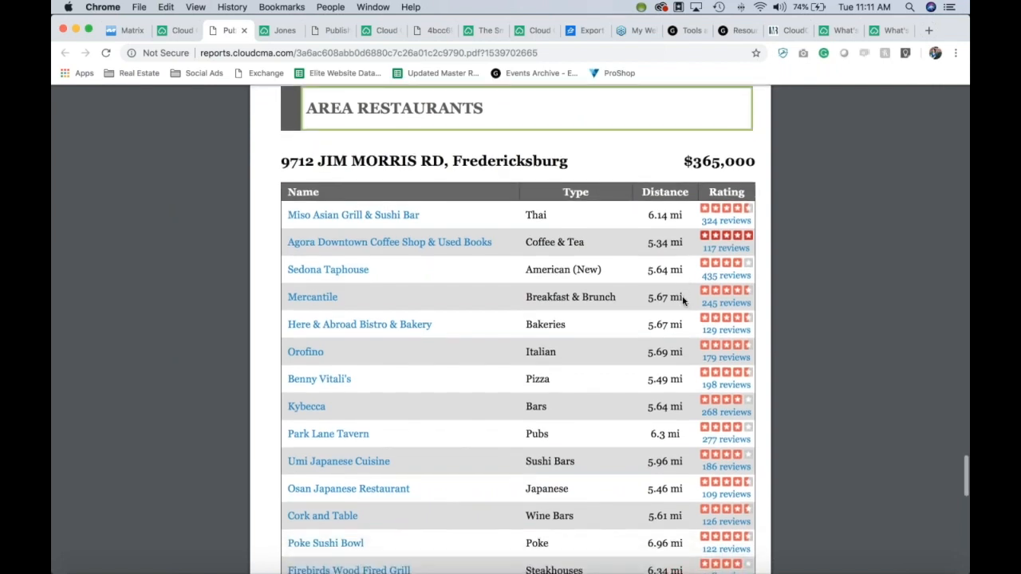
pyautogui.scroll(-3, 681, 296)
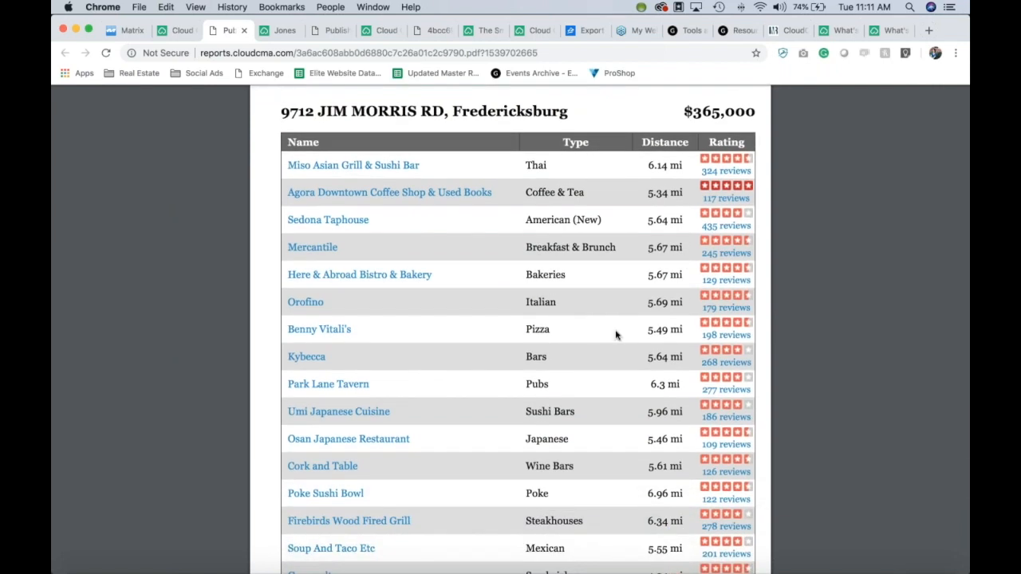
pyautogui.scroll(-1, 808, 295)
pyautogui.scroll(-10, 808, 296)
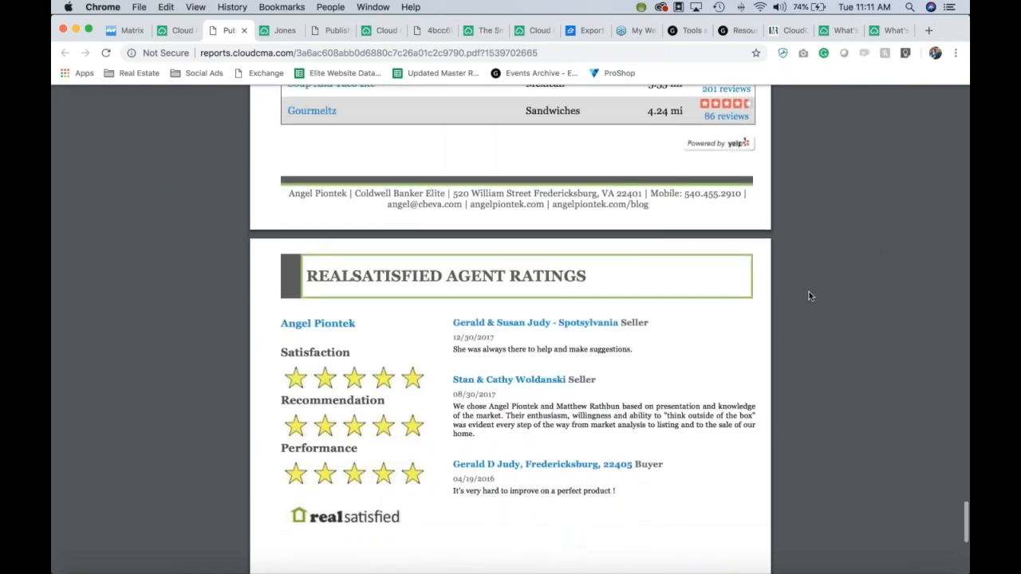
pyautogui.scroll(-1, 808, 296)
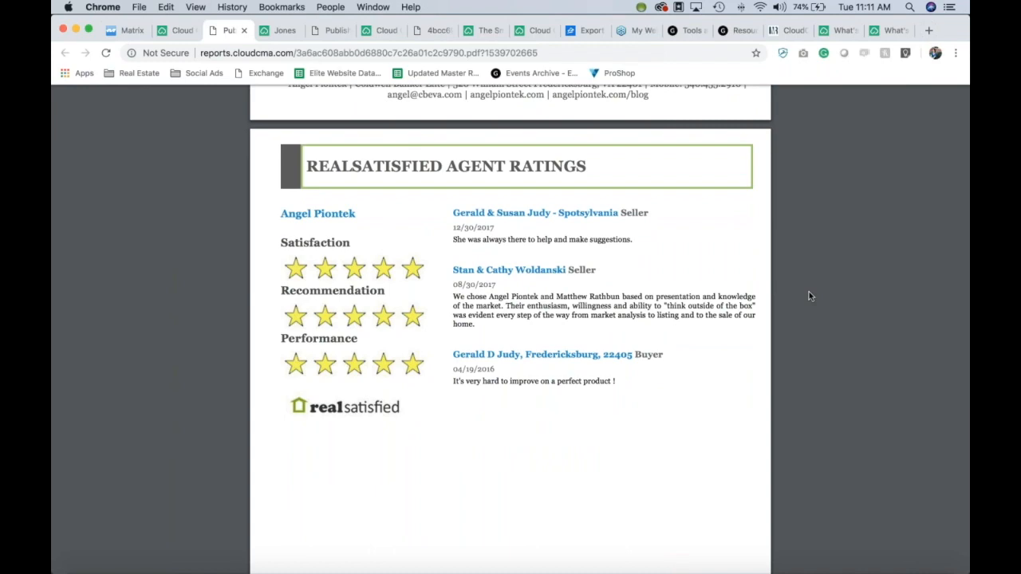
pyautogui.scroll(-1, 809, 295)
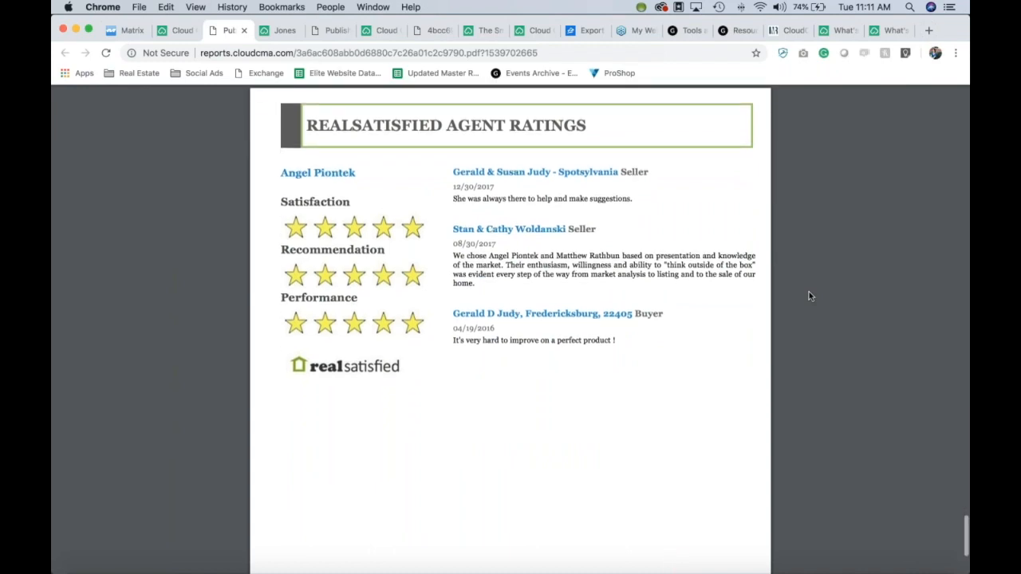
pyautogui.scroll(-3, 856, 317)
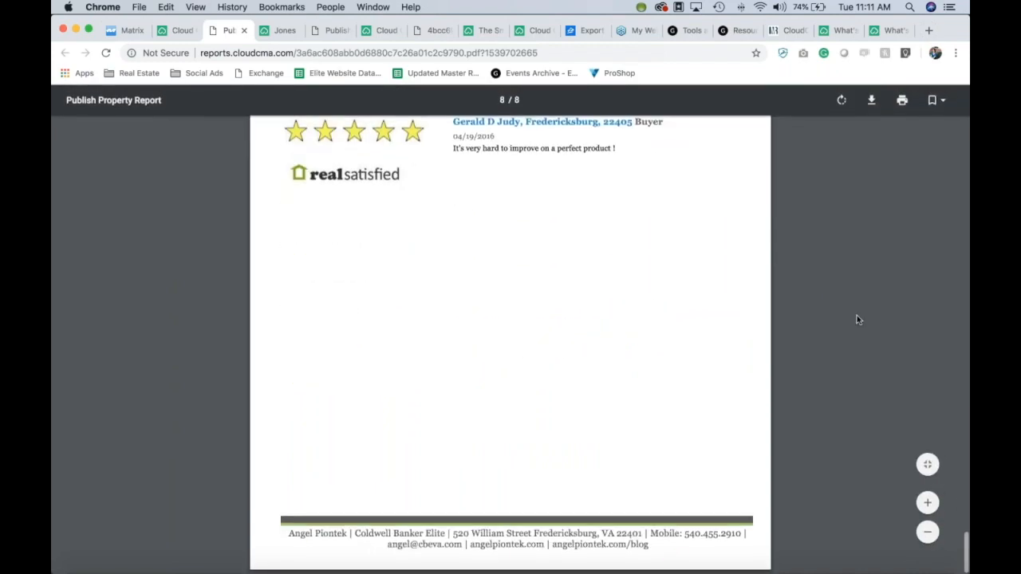
pyautogui.scroll(15, 856, 317)
pyautogui.scroll(15, 856, 319)
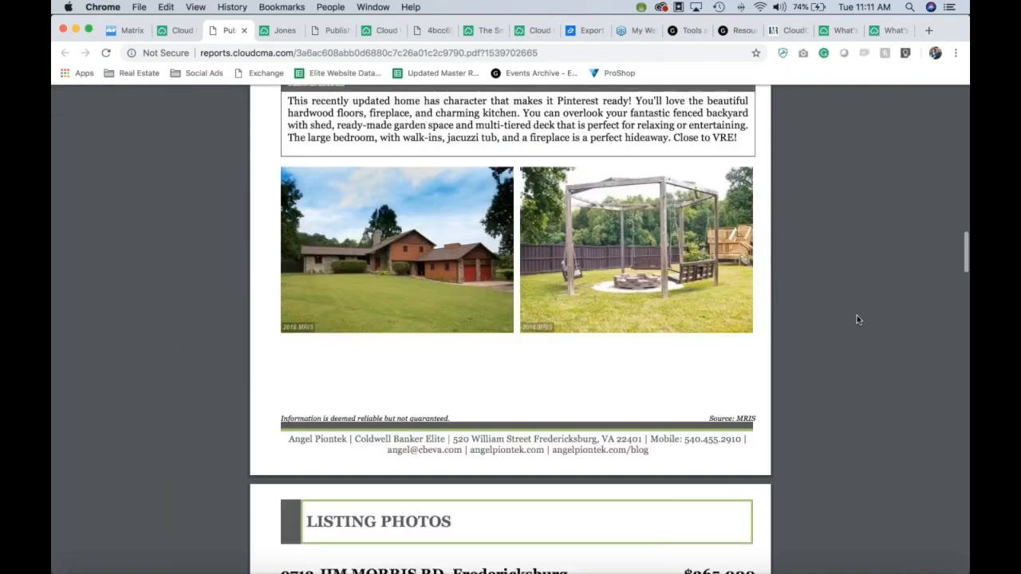
pyautogui.scroll(10, 856, 320)
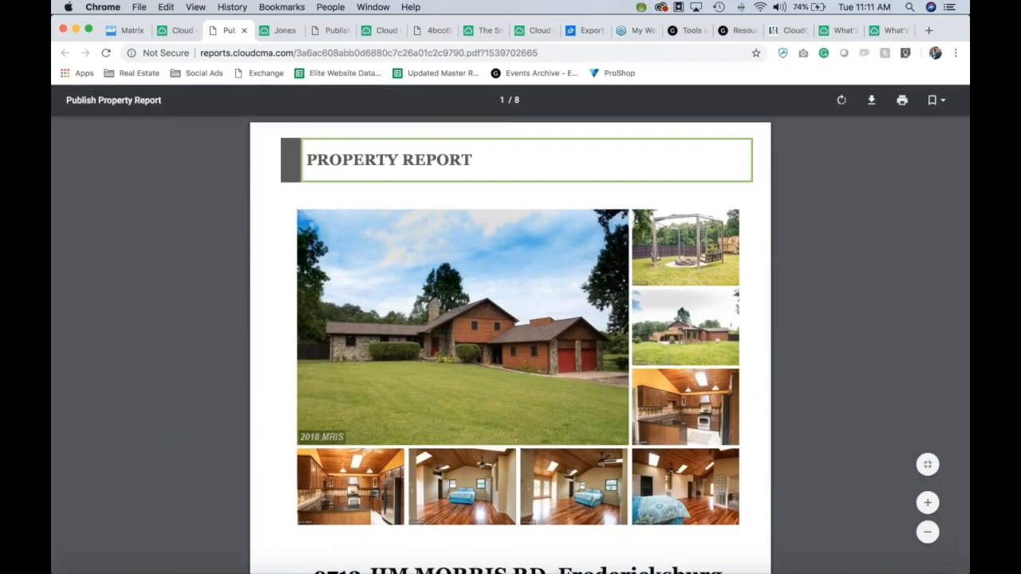
pyautogui.click(244, 30)
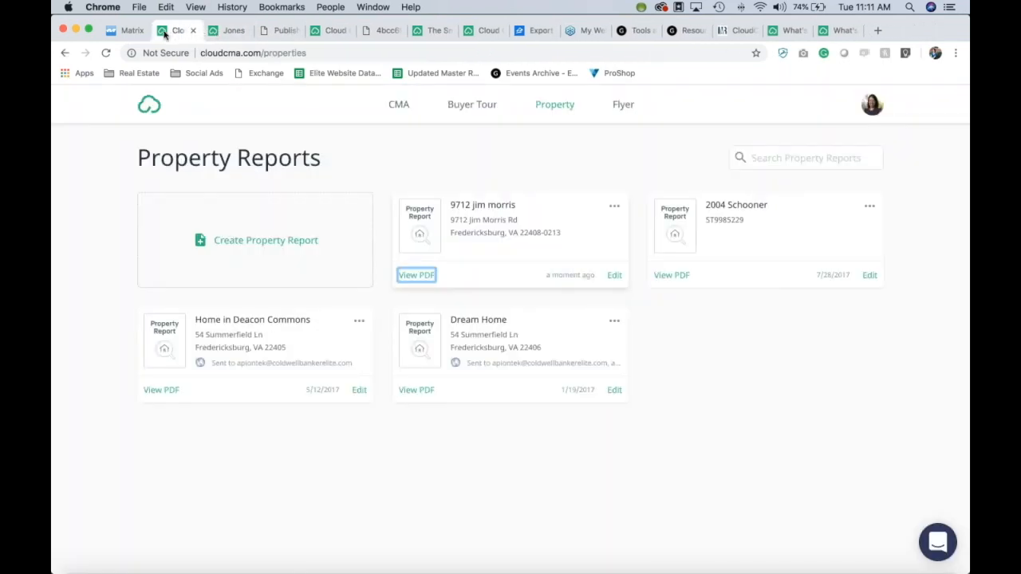
# Step: Go to the Flyers list and open the Whispering Way flyer on the Edit Flyer page
pyautogui.click(623, 111)
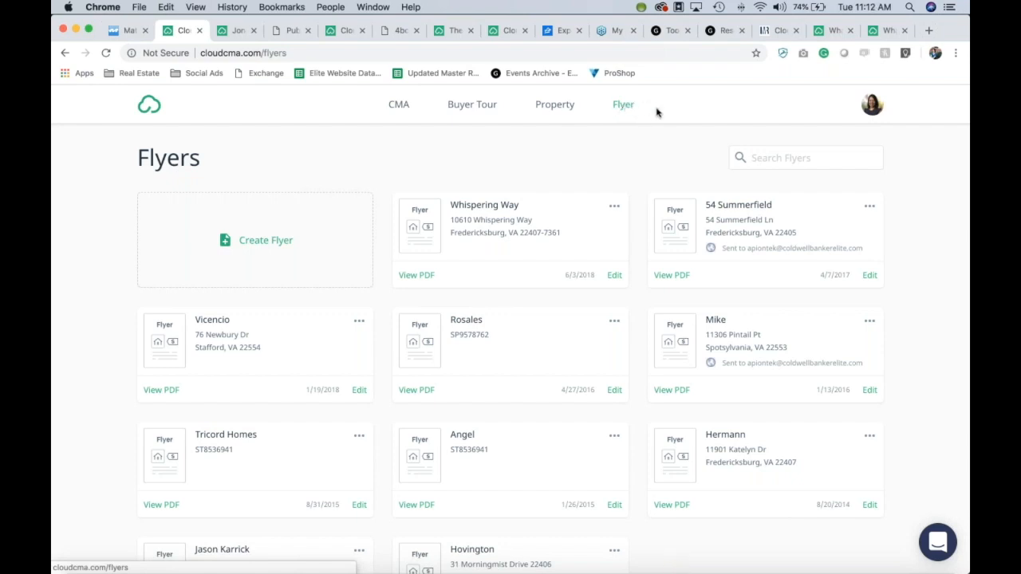
pyautogui.click(624, 108)
pyautogui.click(619, 279)
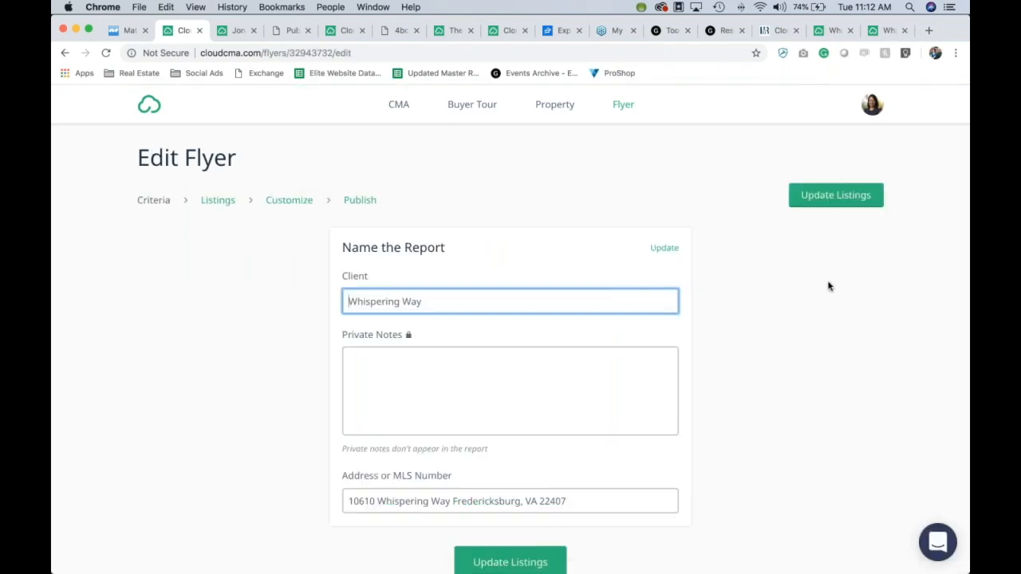
# Step: Update the Whispering Way flyer's listing from its search criteria
pyautogui.scroll(-1, 849, 303)
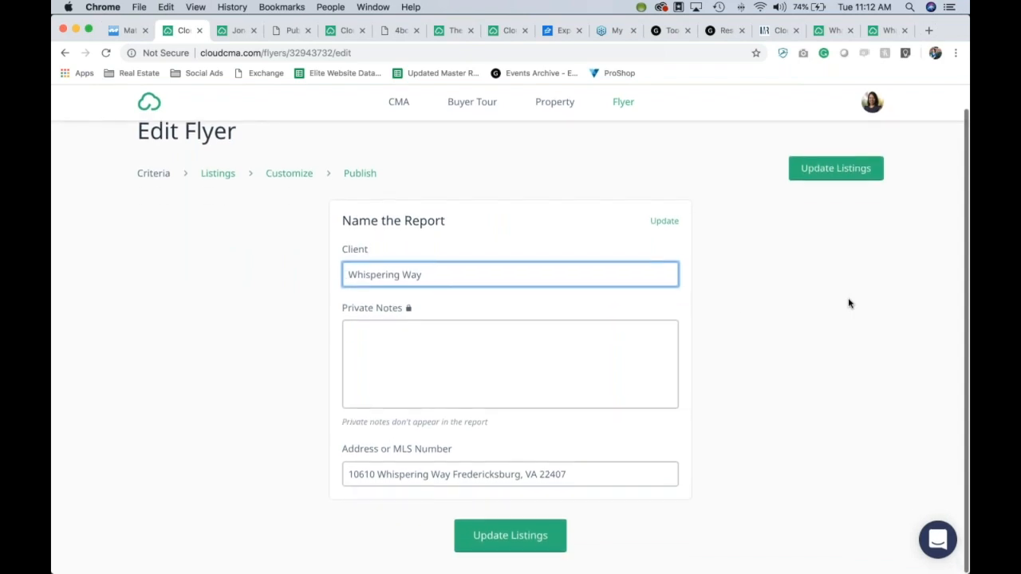
pyautogui.click(548, 536)
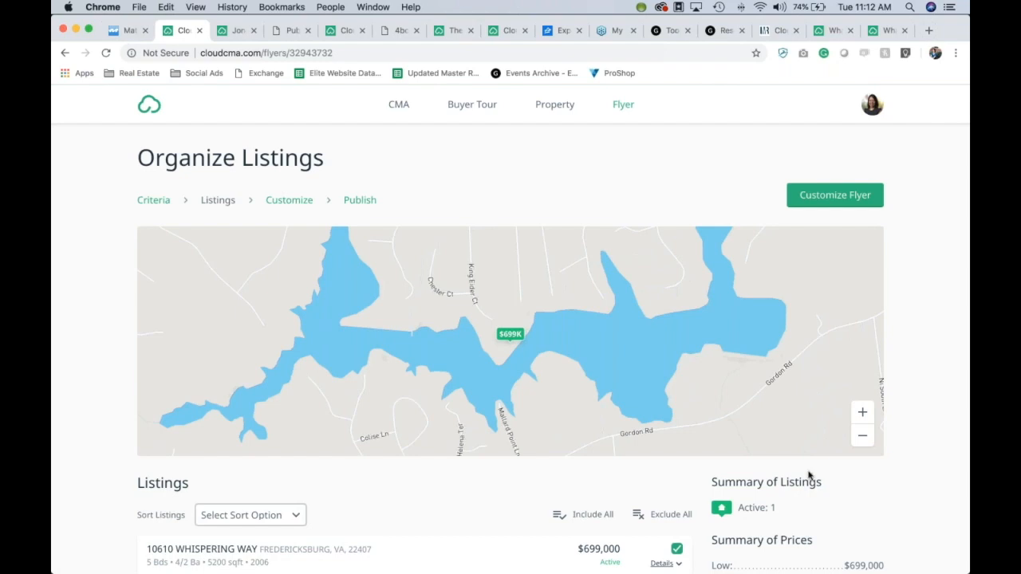
pyautogui.scroll(-3, 948, 290)
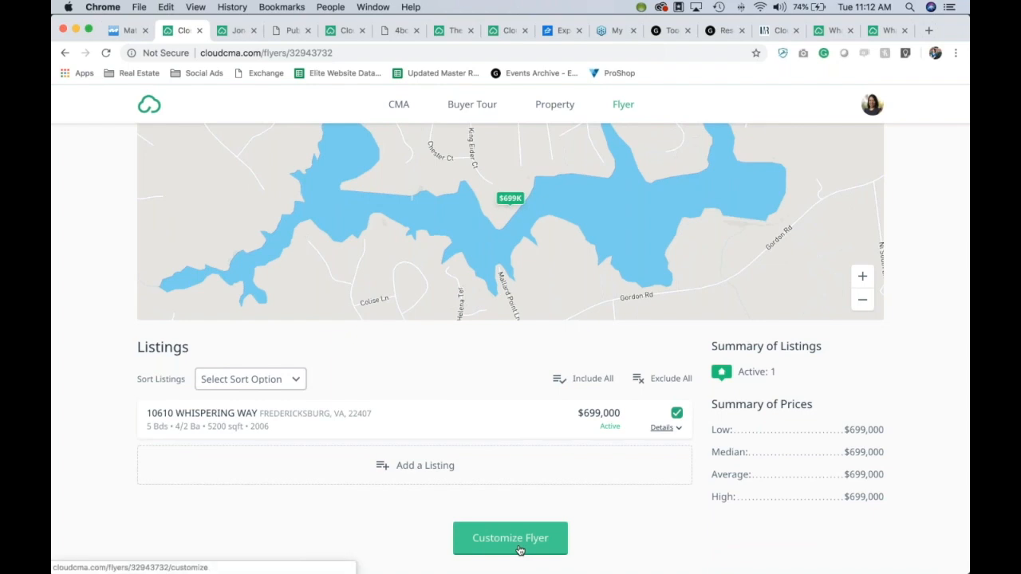
pyautogui.click(661, 427)
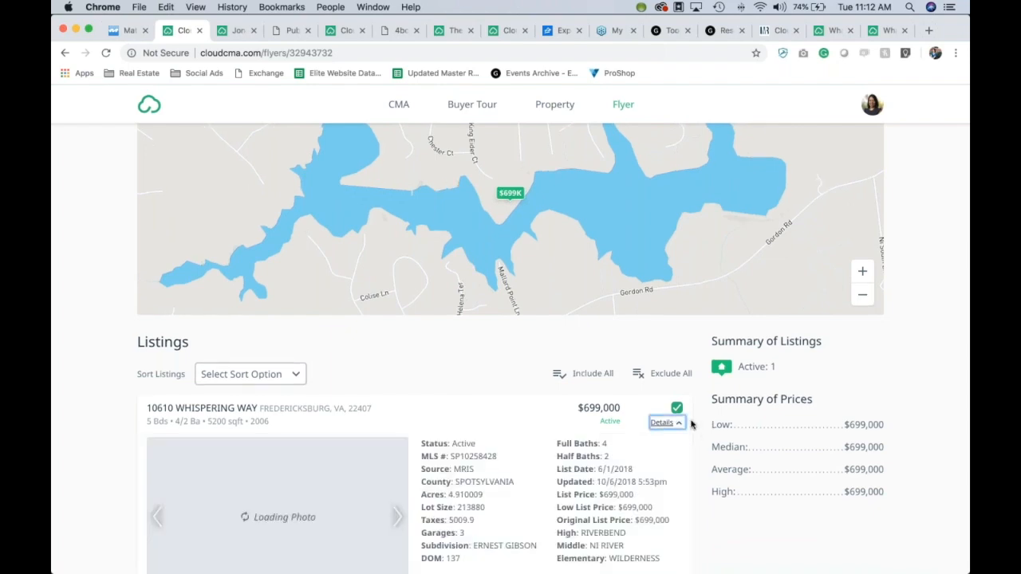
pyautogui.scroll(-6, 690, 424)
pyautogui.click(477, 411)
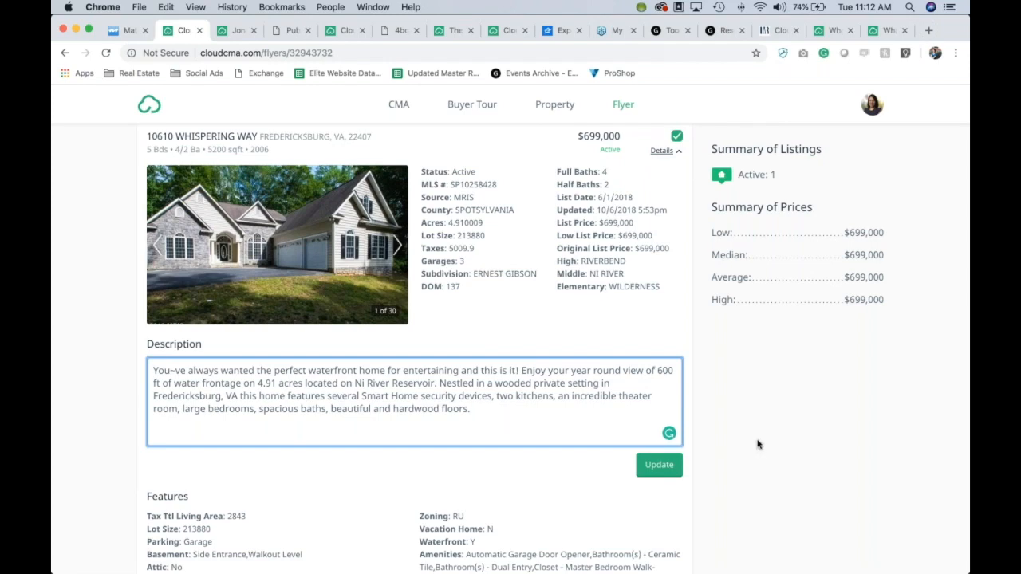
pyautogui.scroll(-5, 759, 445)
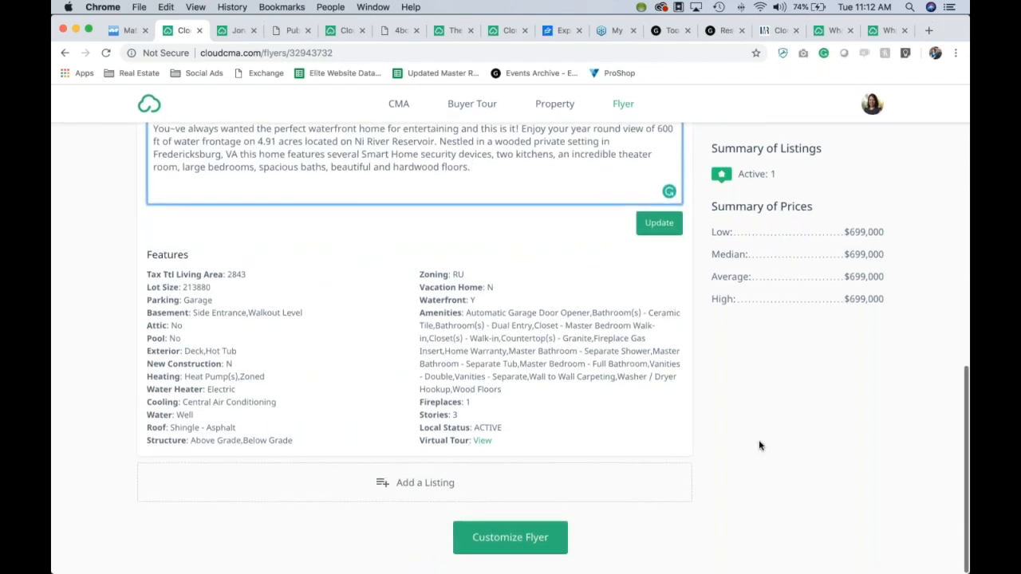
pyautogui.scroll(10, 759, 445)
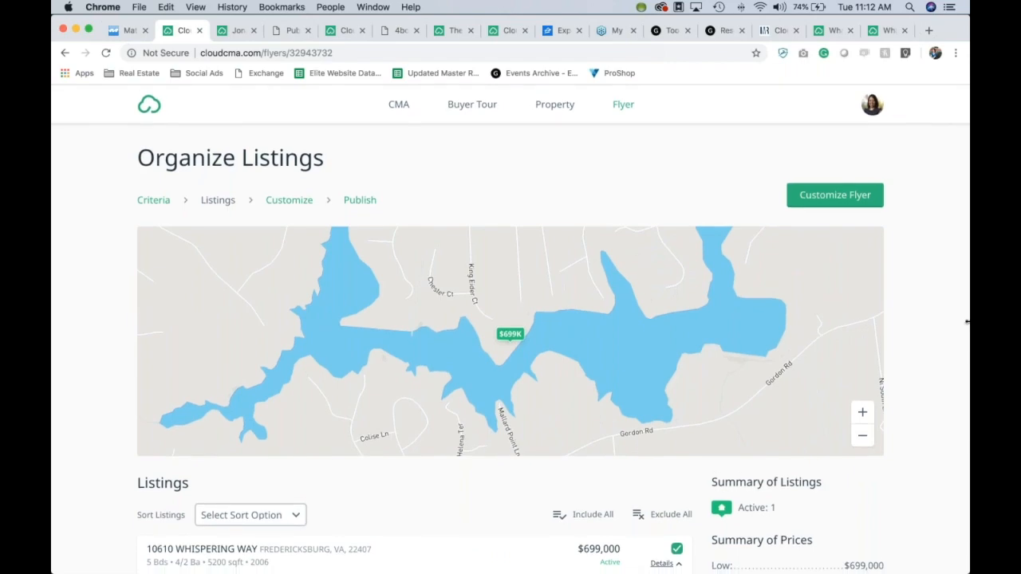
pyautogui.scroll(-4, 936, 342)
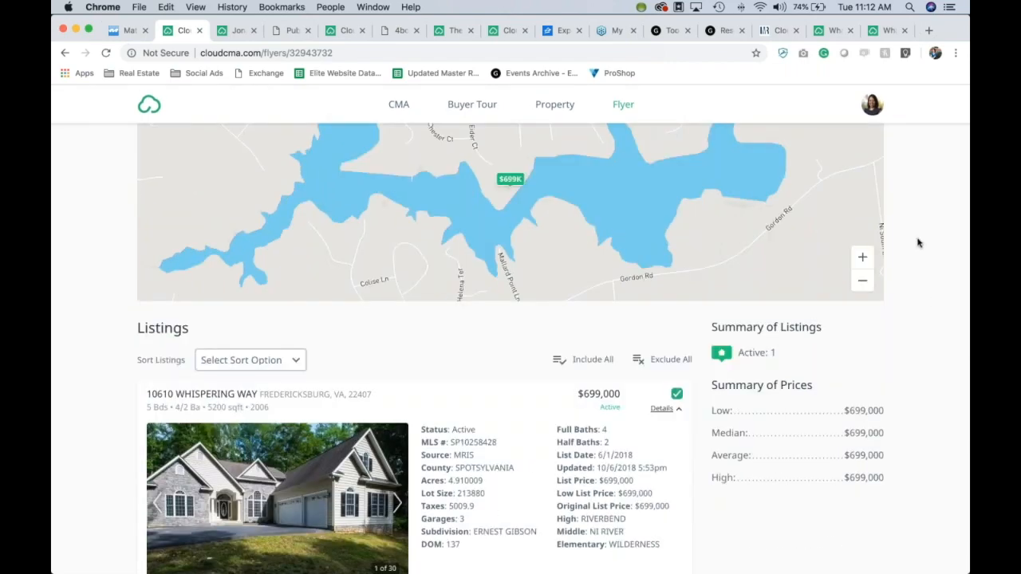
pyautogui.scroll(2, 917, 243)
pyautogui.scroll(2, 917, 244)
# Step: Change the Whispering Way flyer's layout to Flyer 9 on the Customize Flyer page
pyautogui.click(858, 196)
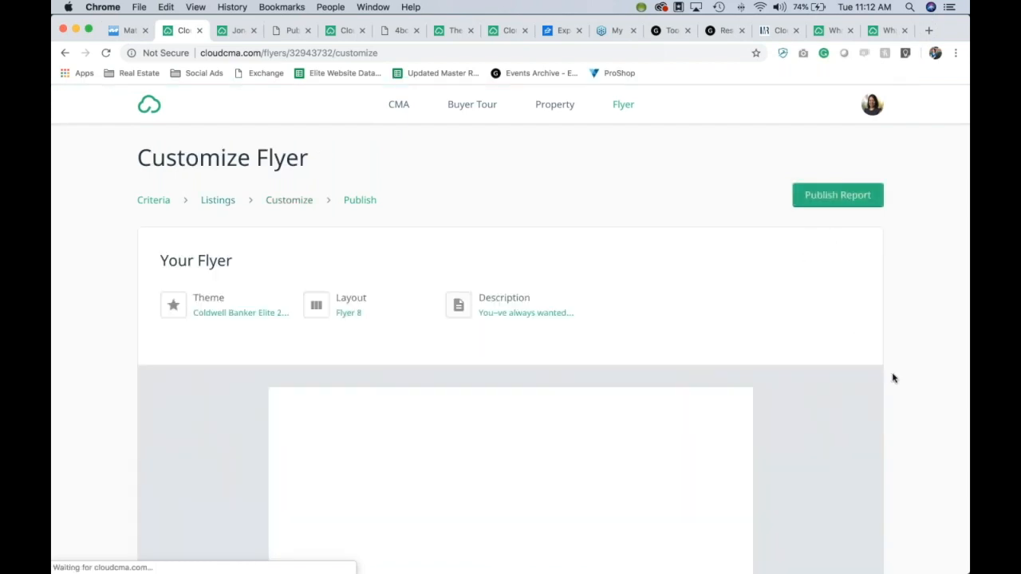
pyautogui.scroll(-3, 893, 378)
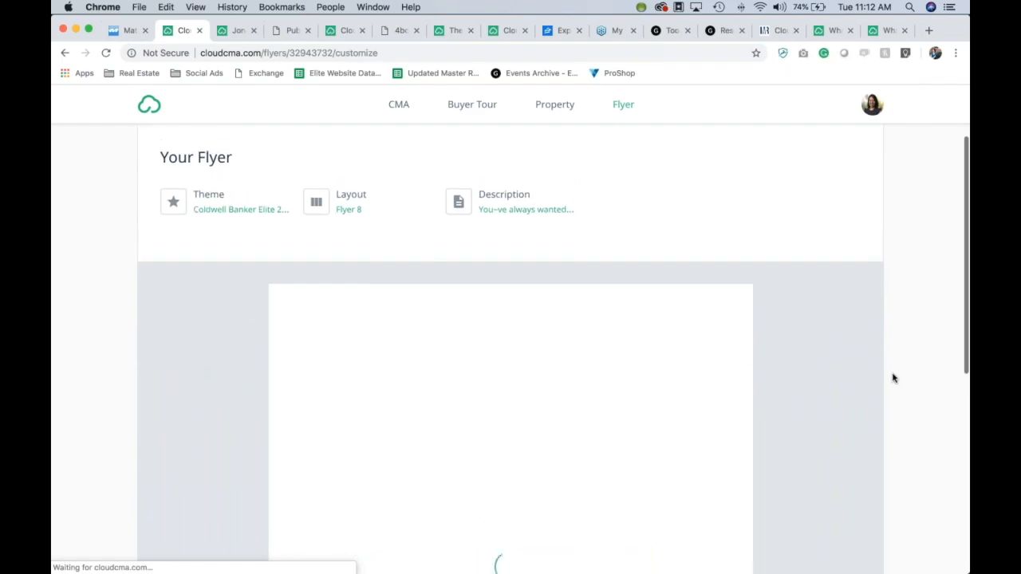
pyautogui.scroll(-5, 893, 378)
pyautogui.scroll(7, 890, 376)
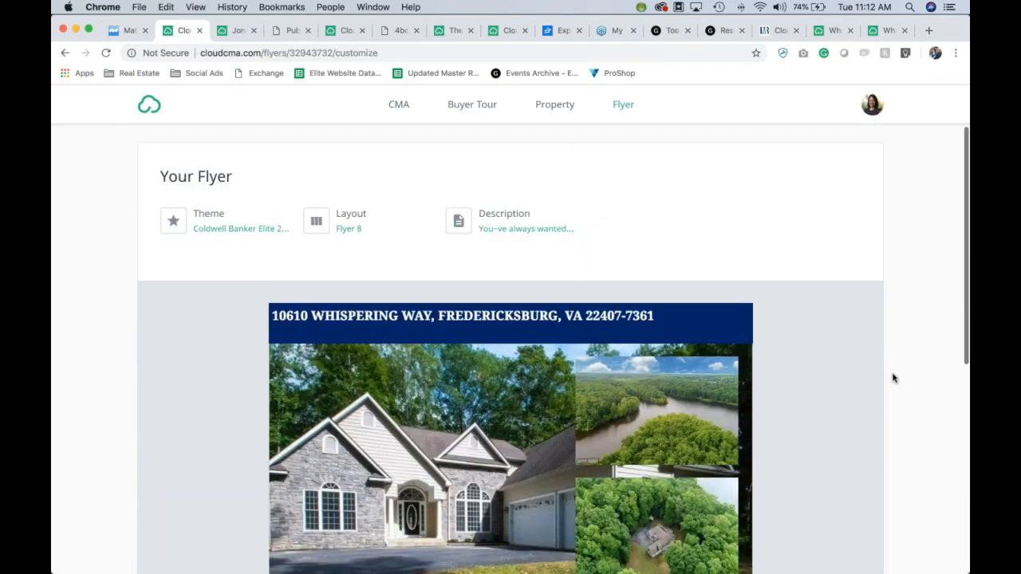
pyautogui.click(326, 299)
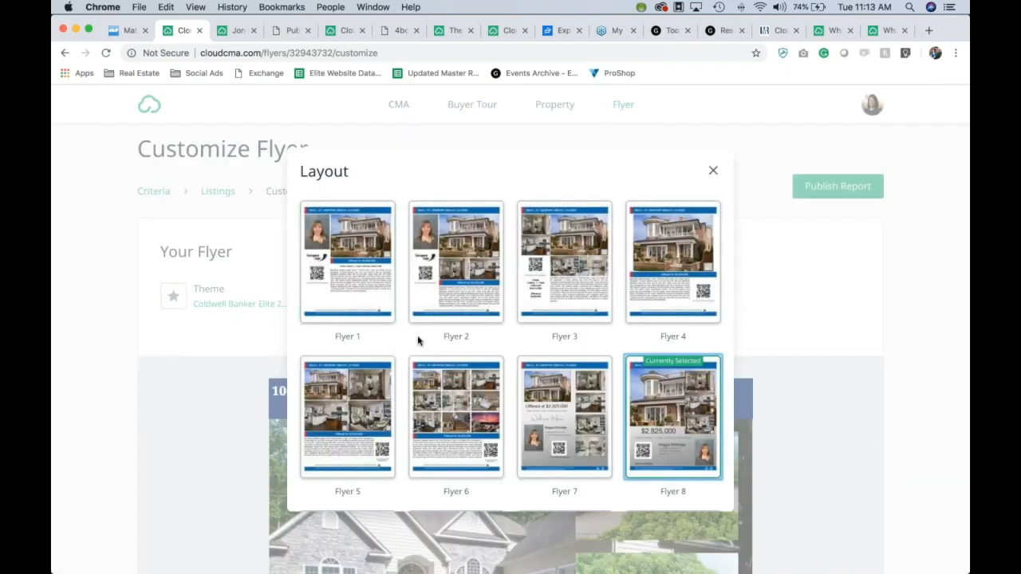
pyautogui.scroll(-4, 516, 352)
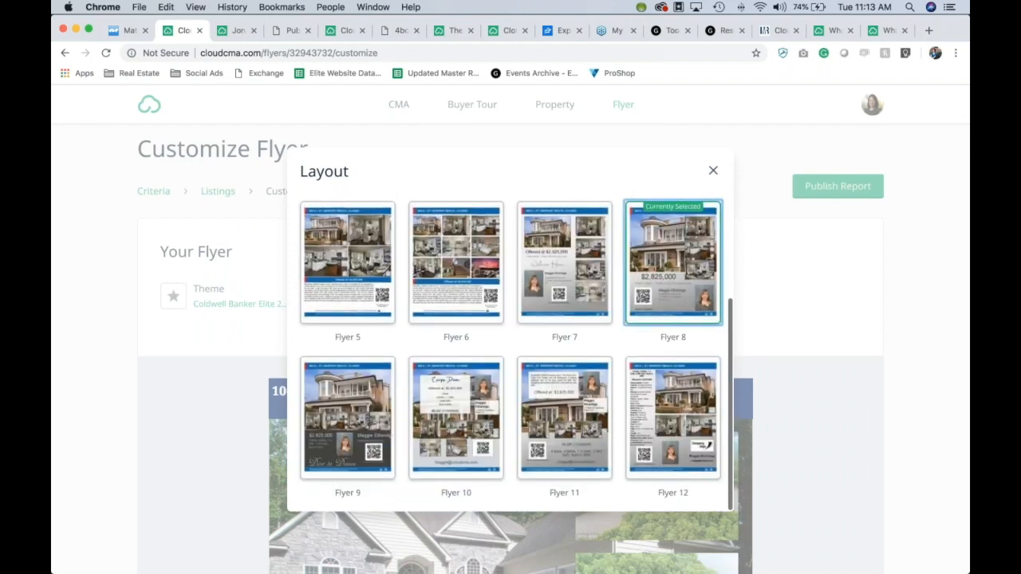
pyautogui.click(363, 398)
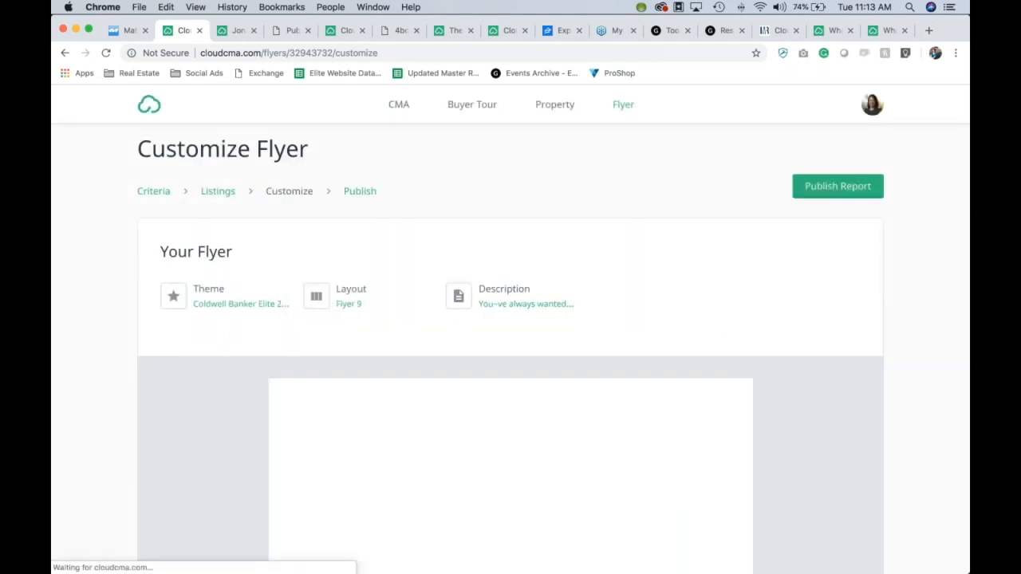
# Step: Check the flyer's Description without changes and publish the flyer
pyautogui.scroll(-5, 823, 416)
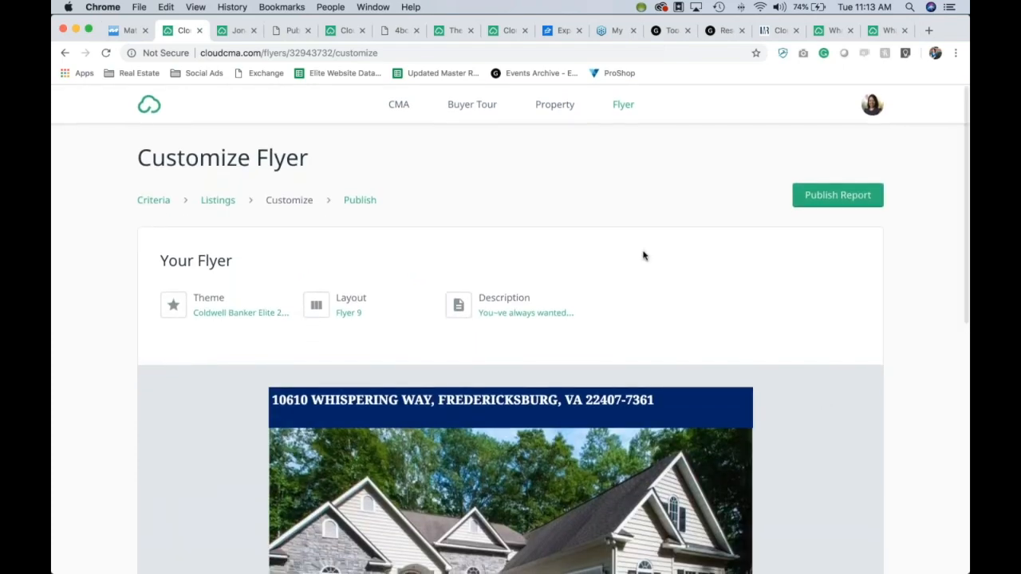
pyautogui.click(519, 315)
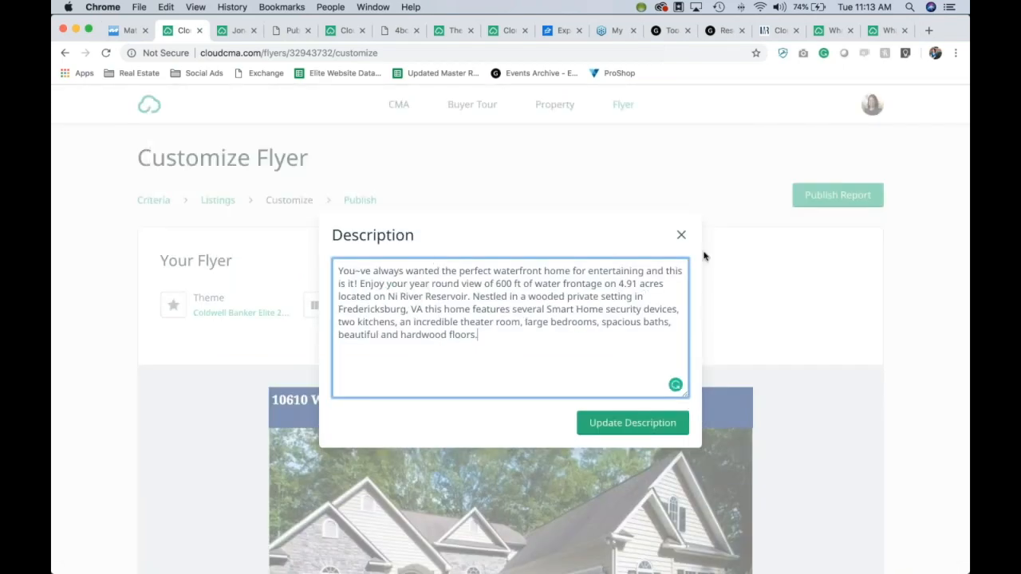
pyautogui.click(682, 237)
pyautogui.scroll(-10, 885, 319)
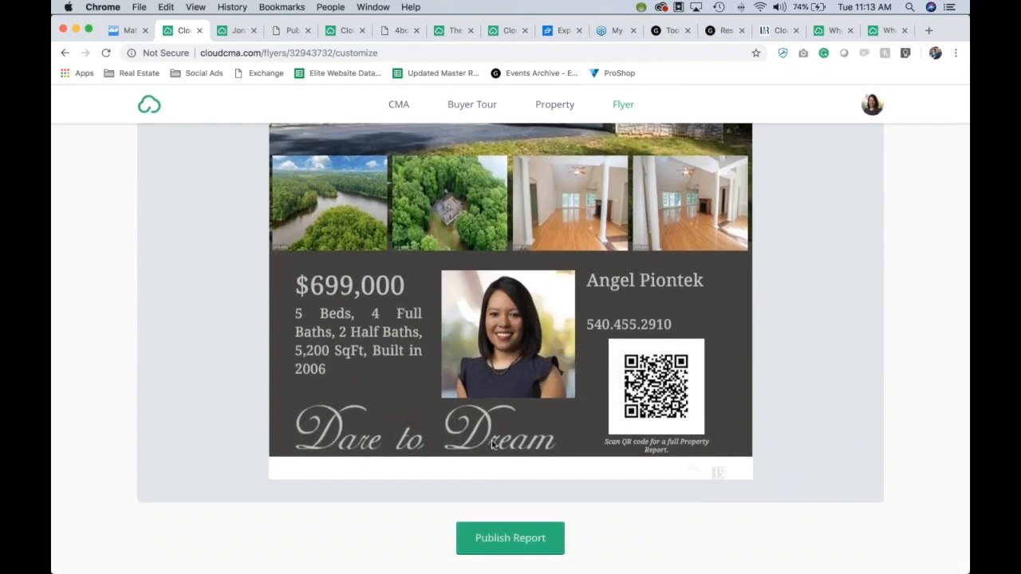
pyautogui.click(498, 548)
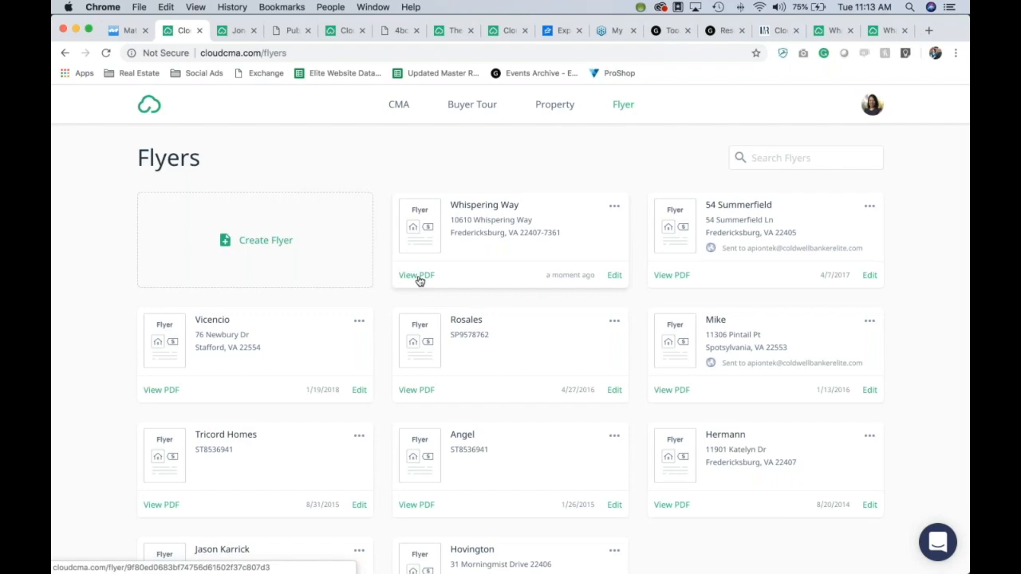
pyautogui.click(418, 276)
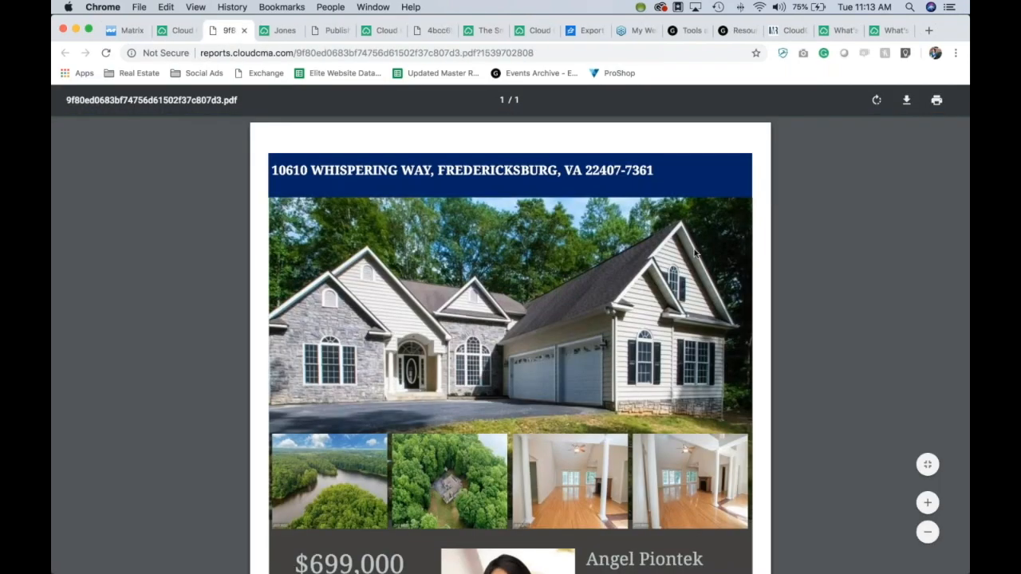
pyautogui.scroll(-5, 694, 253)
pyautogui.scroll(5, 693, 319)
pyautogui.scroll(-5, 693, 320)
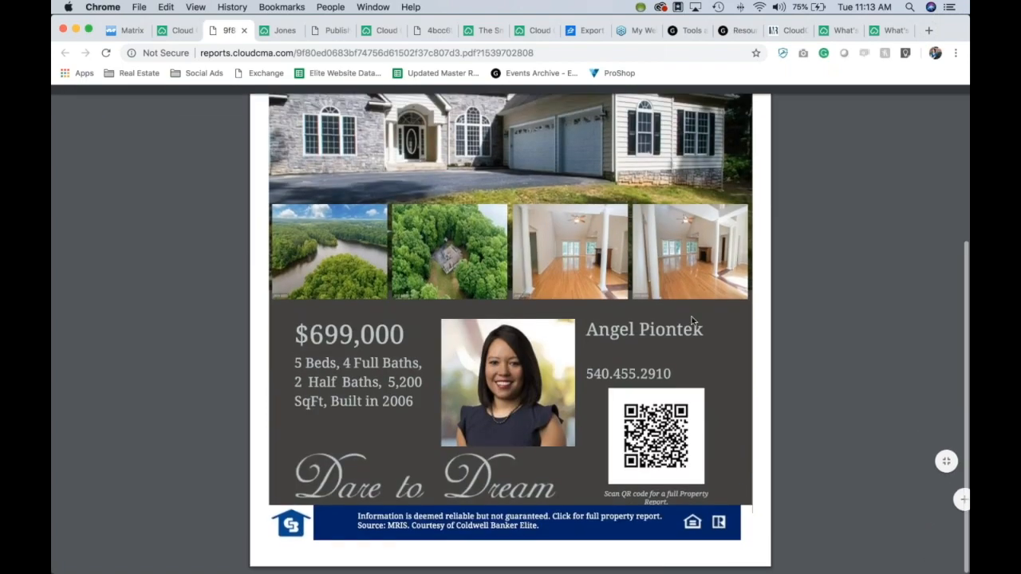
pyautogui.click(656, 433)
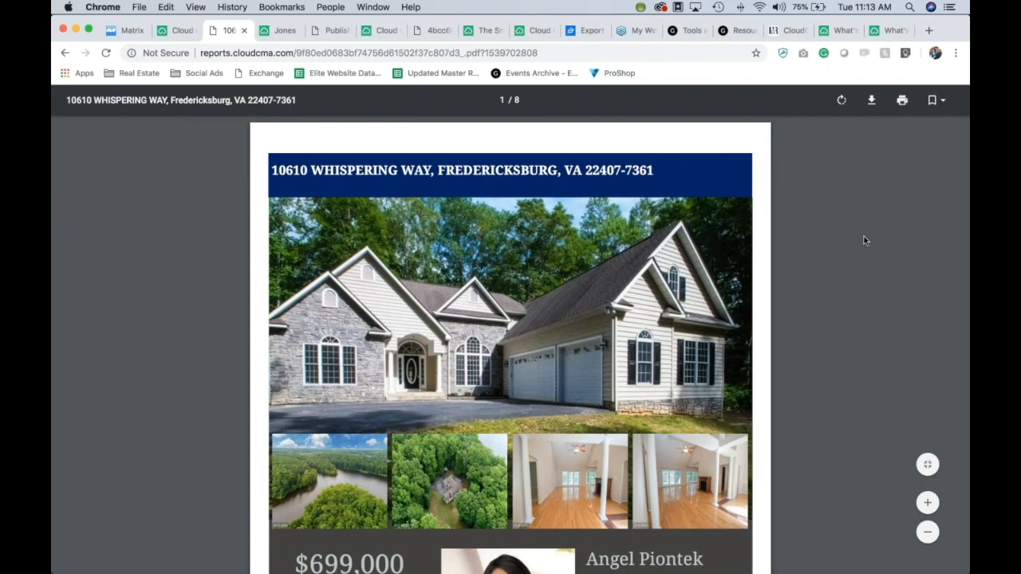
pyautogui.scroll(-3, 847, 267)
pyautogui.scroll(-5, 848, 268)
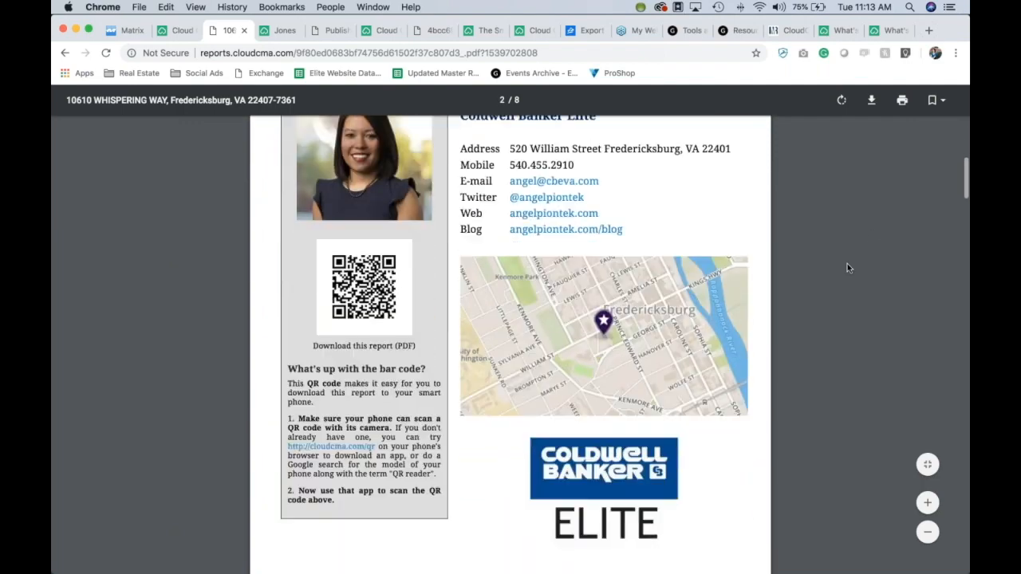
pyautogui.scroll(9, 848, 268)
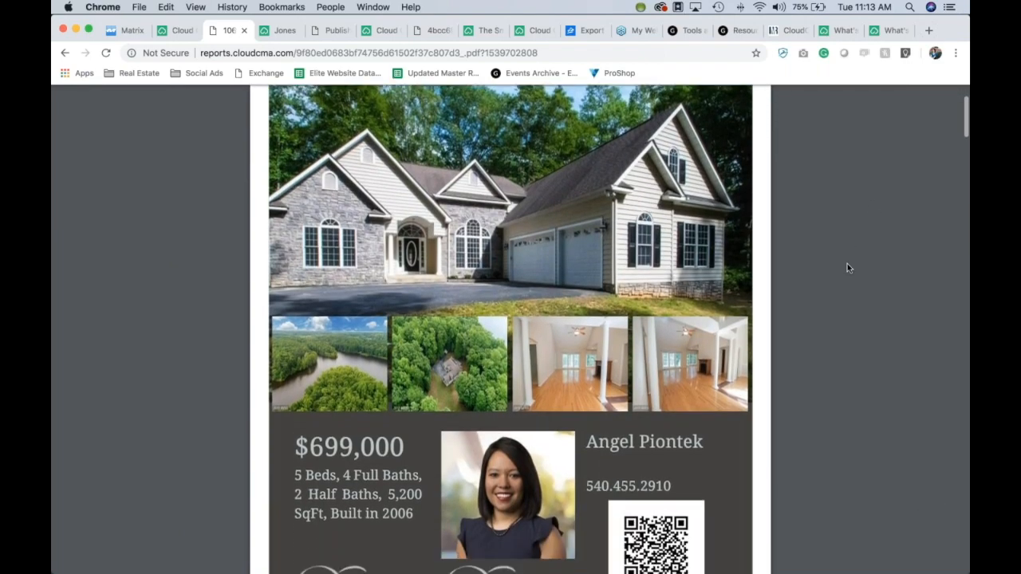
pyautogui.scroll(-7, 848, 268)
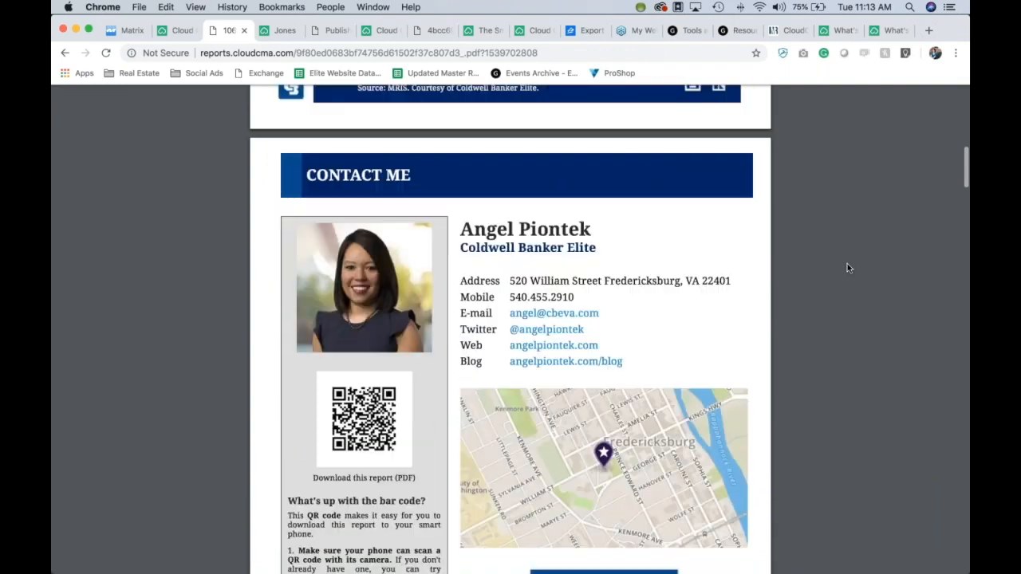
pyautogui.scroll(2, 847, 268)
pyautogui.scroll(-3, 848, 268)
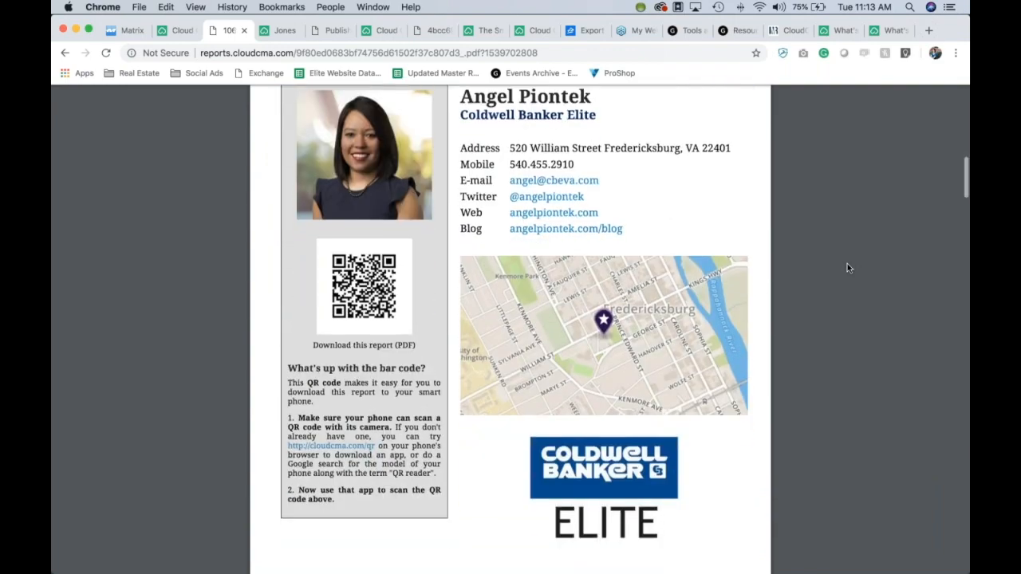
pyautogui.scroll(-8, 847, 268)
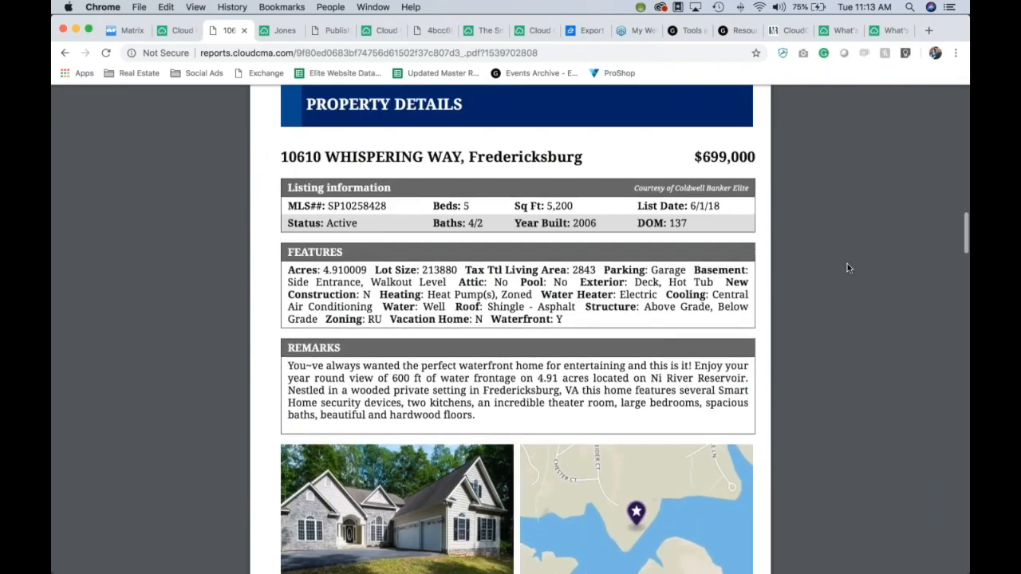
pyautogui.scroll(-1, 848, 267)
pyautogui.scroll(1, 848, 268)
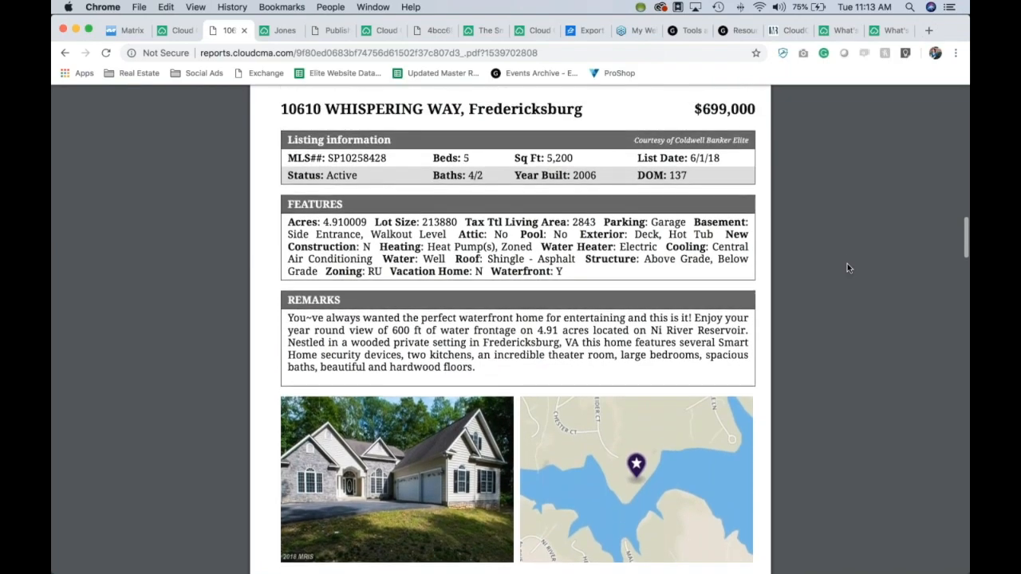
pyautogui.scroll(-4, 847, 268)
pyautogui.scroll(-15, 848, 268)
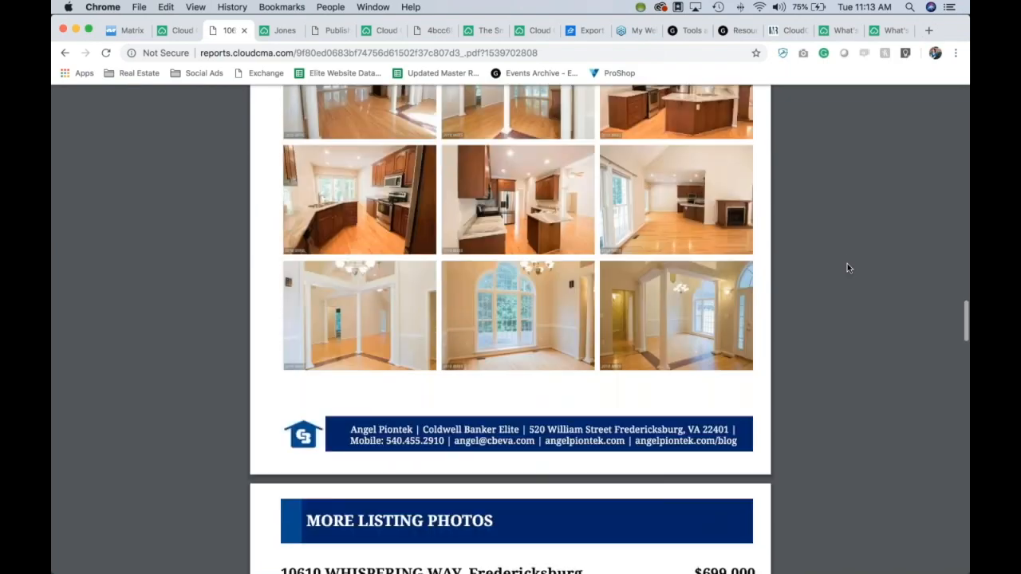
pyautogui.scroll(-20, 848, 268)
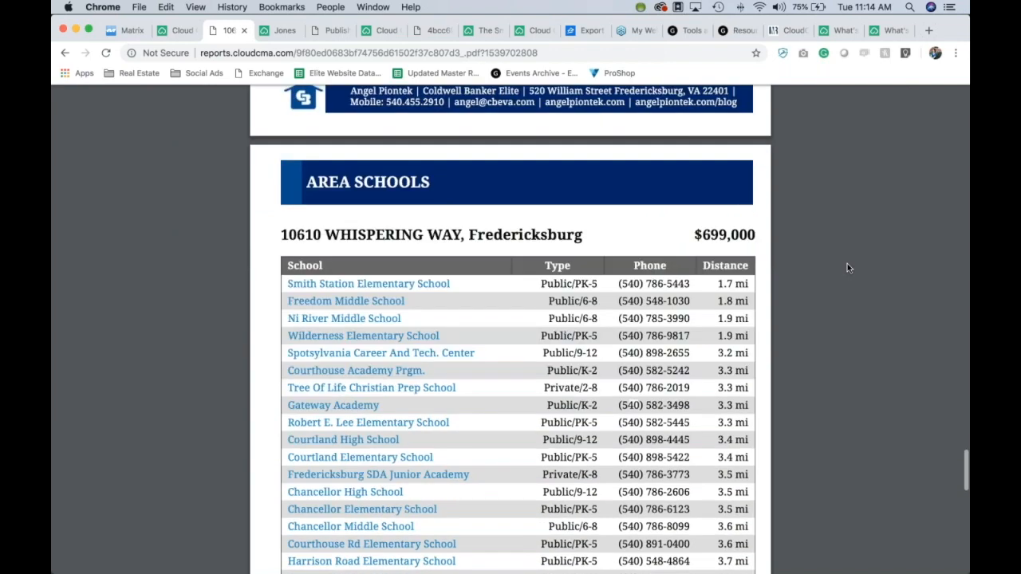
pyautogui.scroll(2, 847, 268)
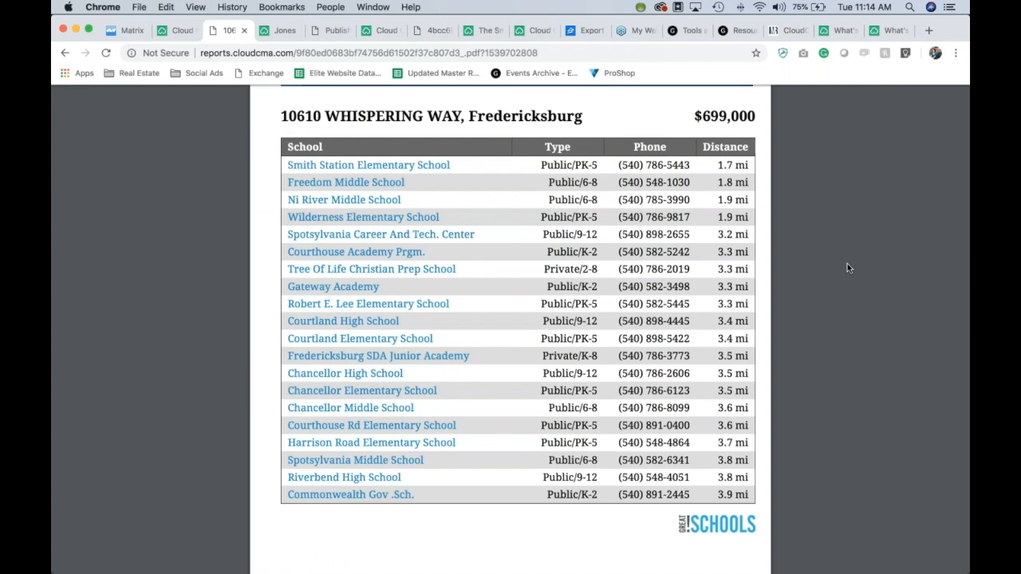
pyautogui.scroll(-10, 847, 268)
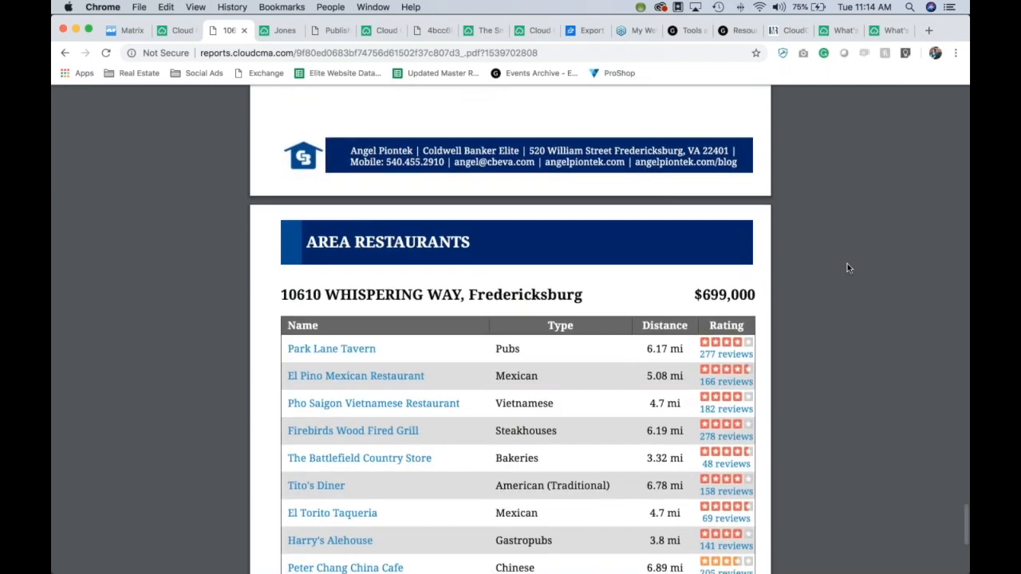
pyautogui.scroll(7, 848, 268)
pyautogui.scroll(2, 847, 268)
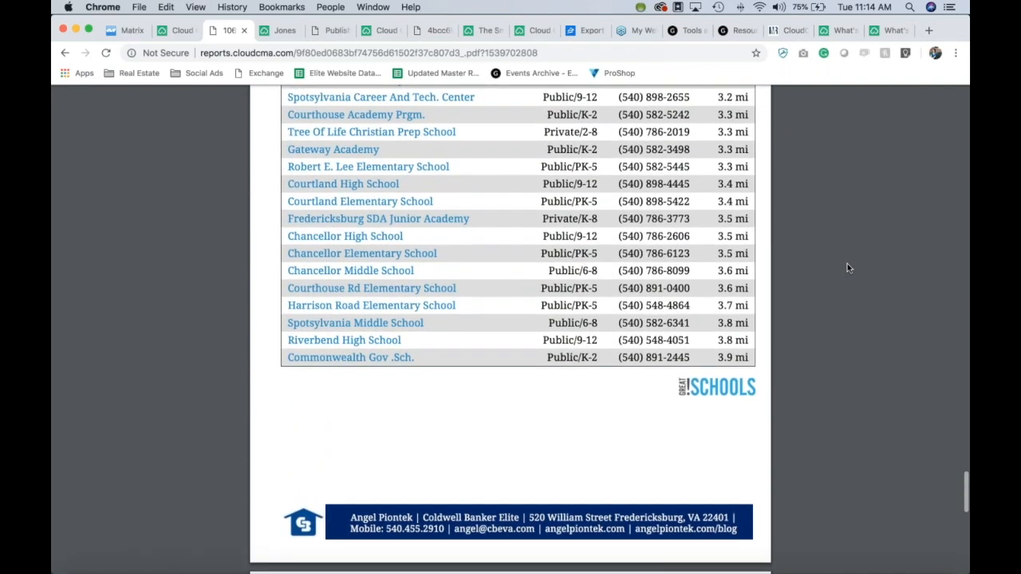
pyautogui.scroll(2, 847, 268)
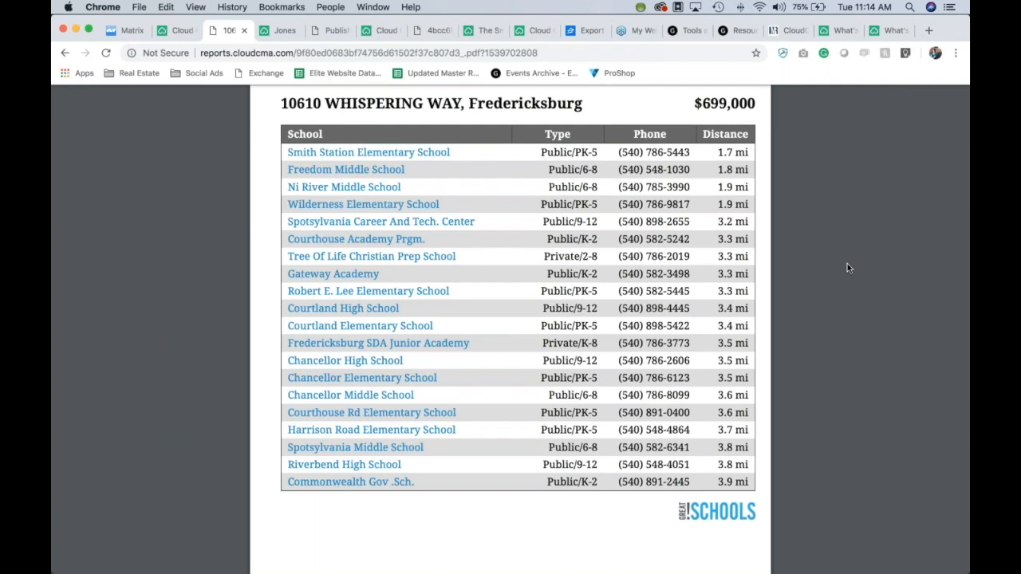
pyautogui.scroll(-10, 847, 268)
pyautogui.scroll(1, 848, 268)
pyautogui.scroll(3, 848, 268)
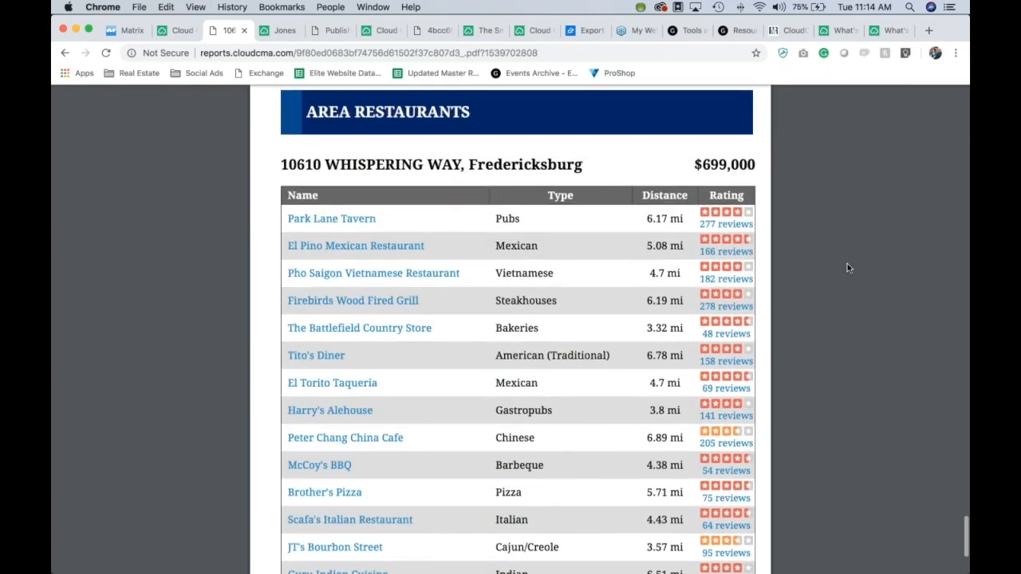
pyautogui.scroll(-4, 848, 268)
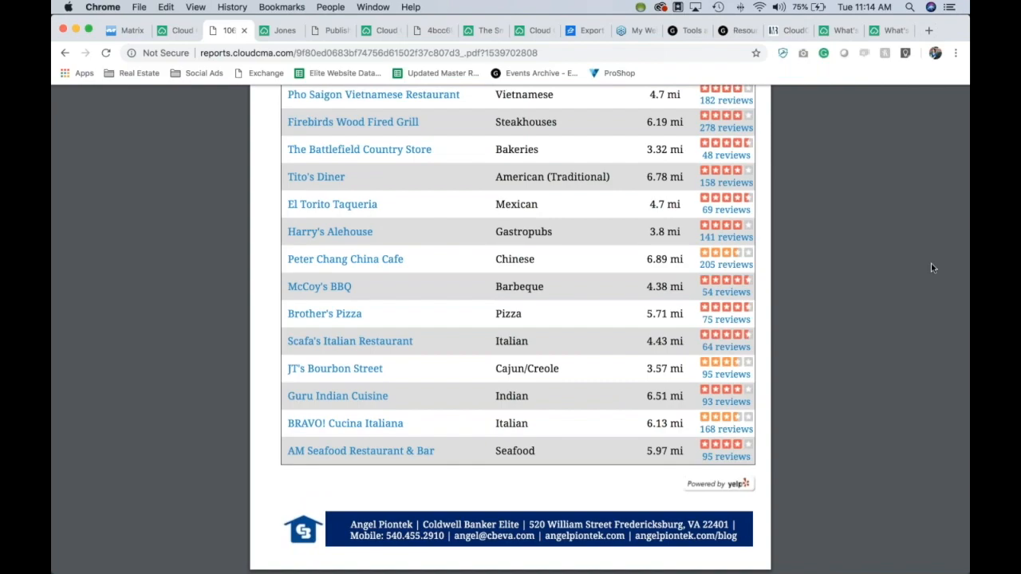
pyautogui.scroll(-15, 841, 319)
pyautogui.scroll(15, 838, 312)
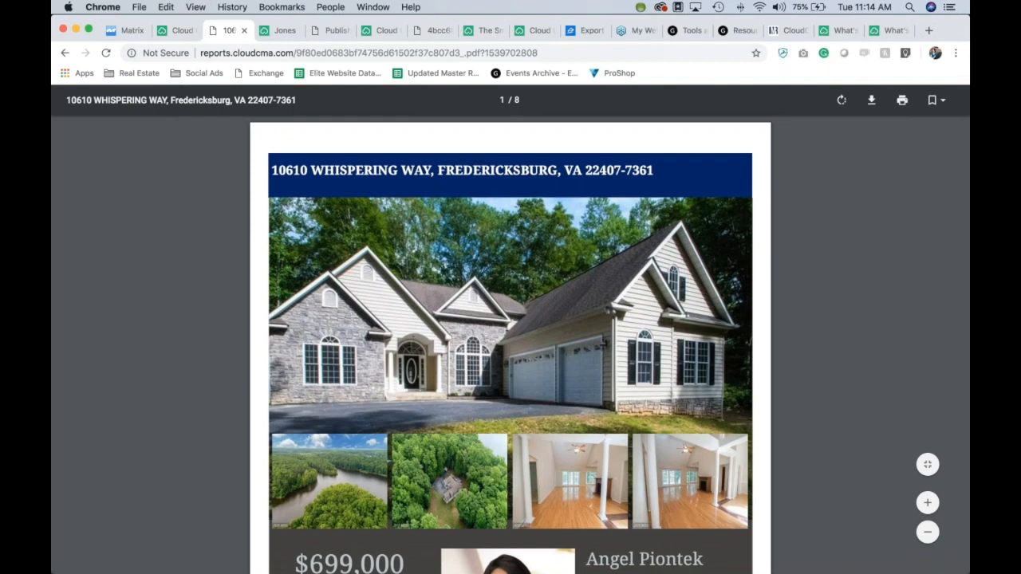
# Step: Check the Flyers list for the published Whispering Way flyer, then bring Outlook to the front
pyautogui.click(177, 31)
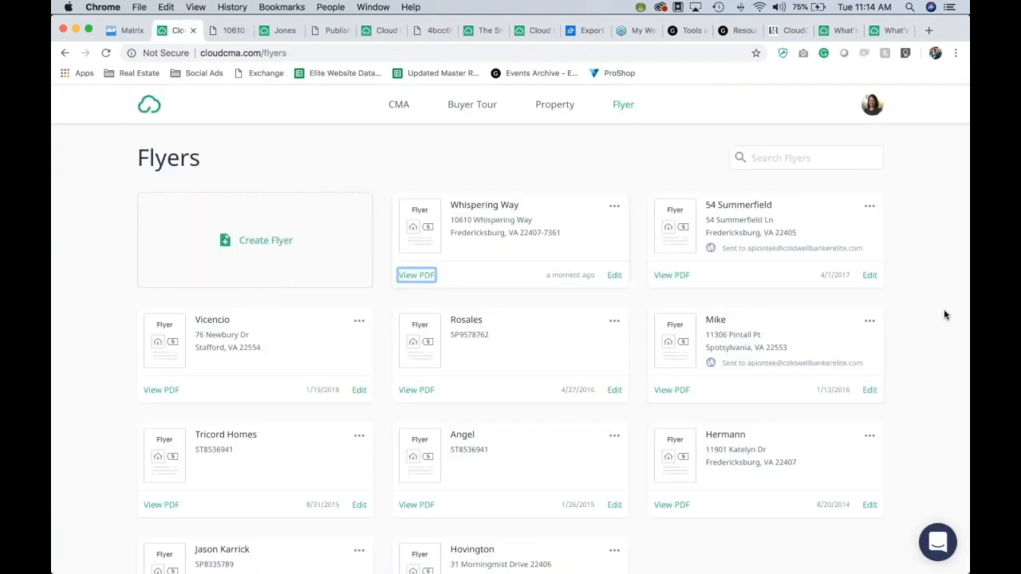
pyautogui.scroll(-2, 944, 315)
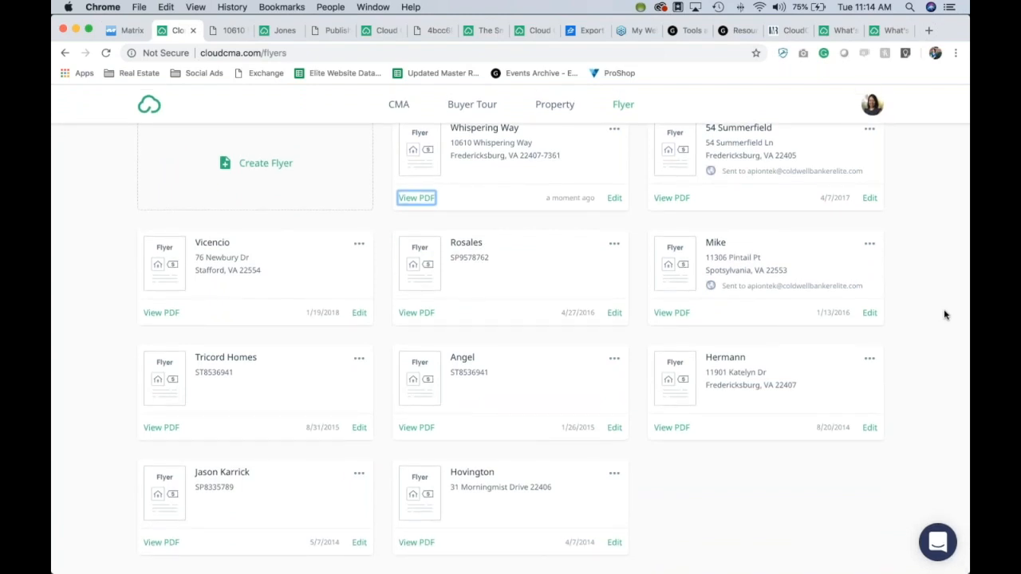
pyautogui.scroll(2, 944, 315)
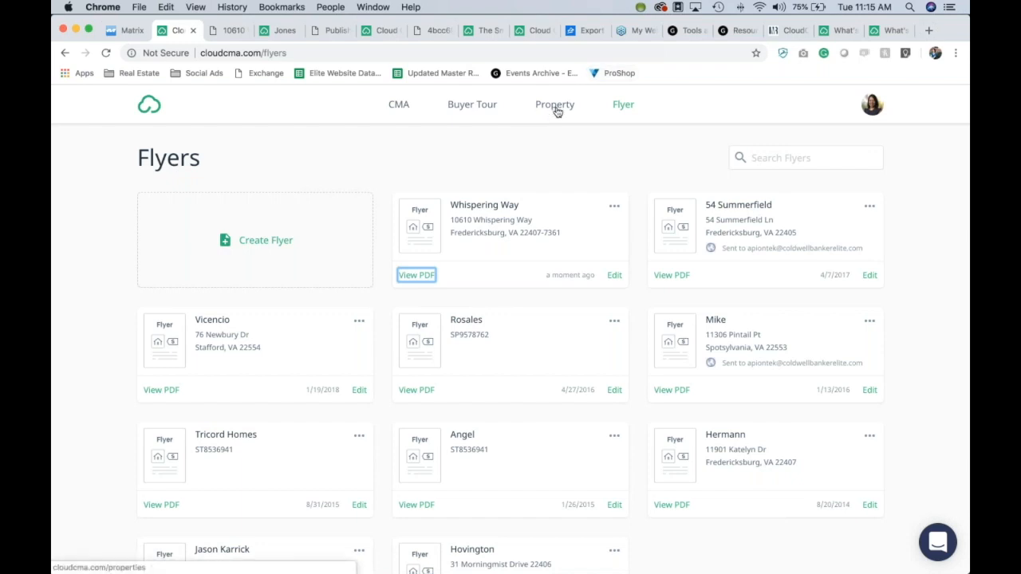
pyautogui.moveTo(390, 568)
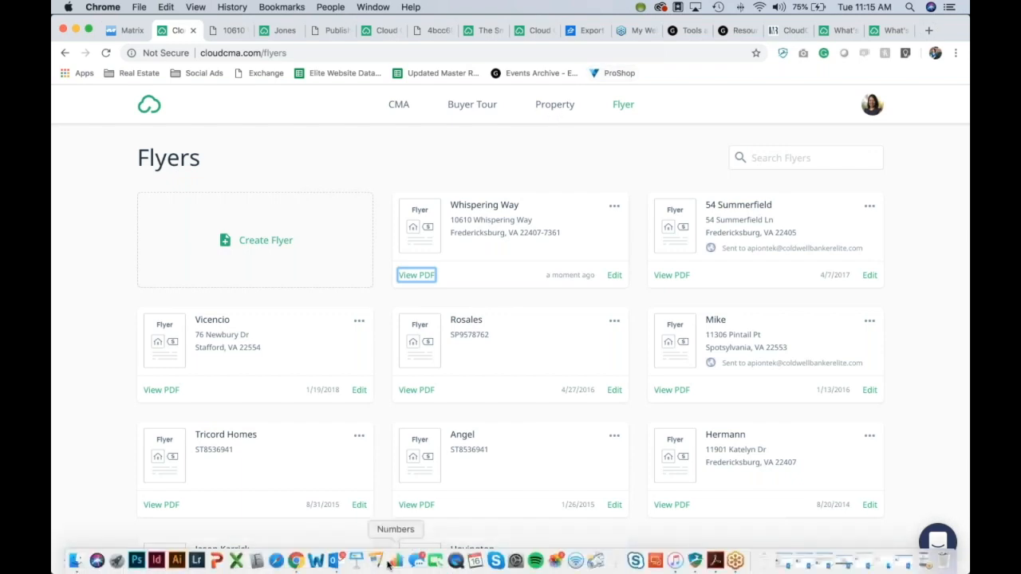
pyautogui.click(334, 563)
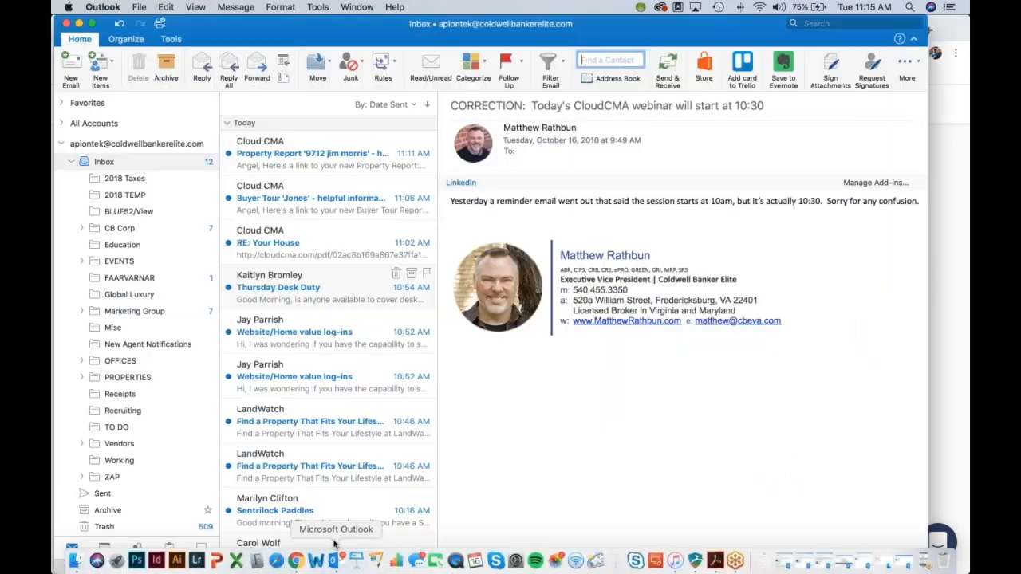
pyautogui.click(66, 63)
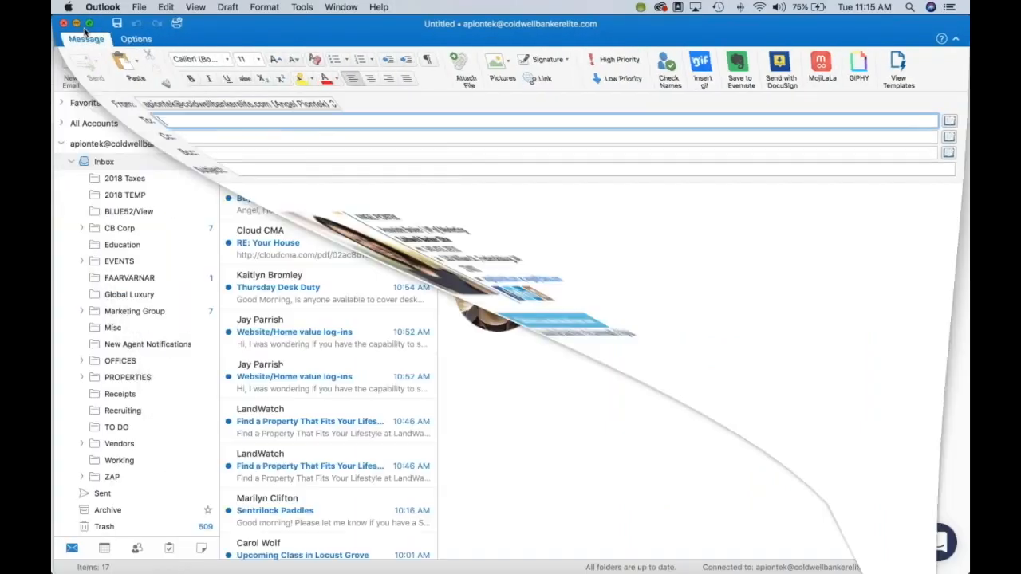
pyautogui.click(293, 164)
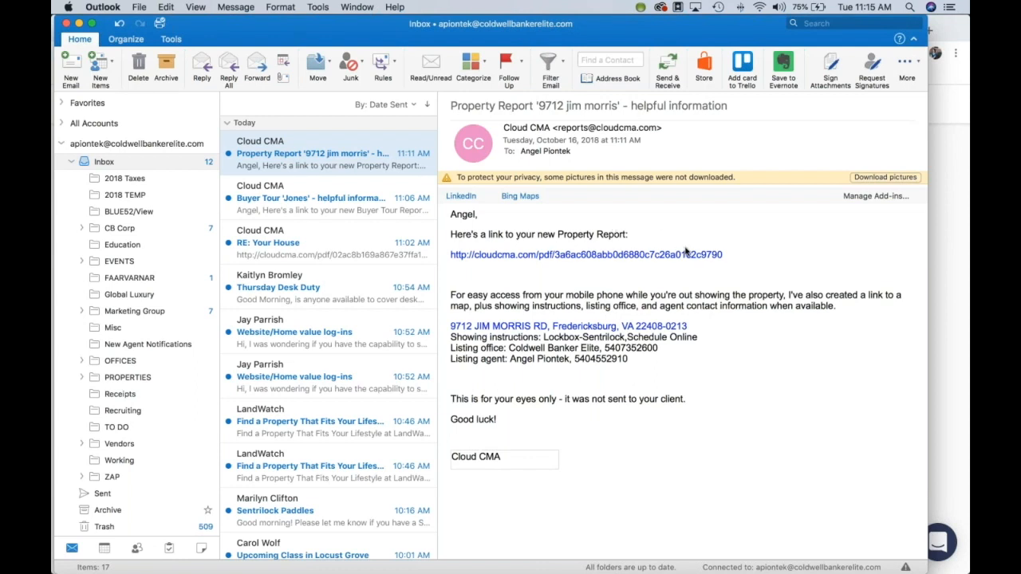
pyautogui.click(621, 254)
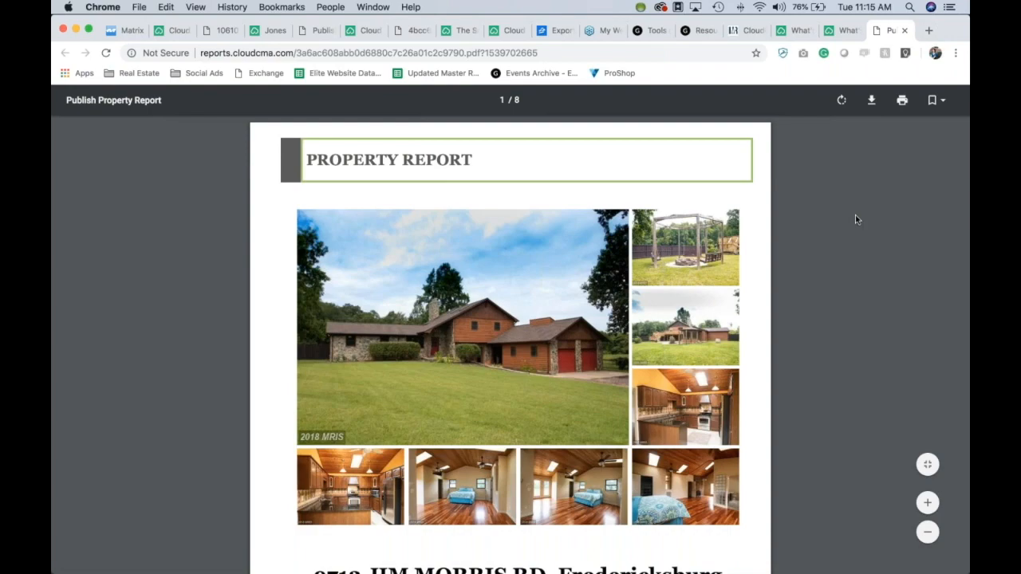
pyautogui.scroll(-3, 855, 219)
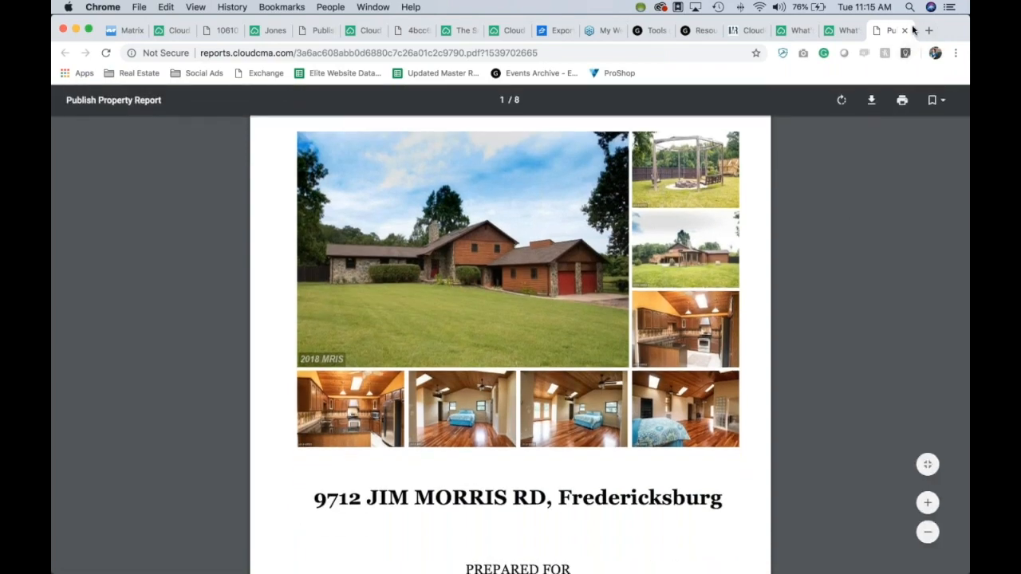
pyautogui.click(906, 30)
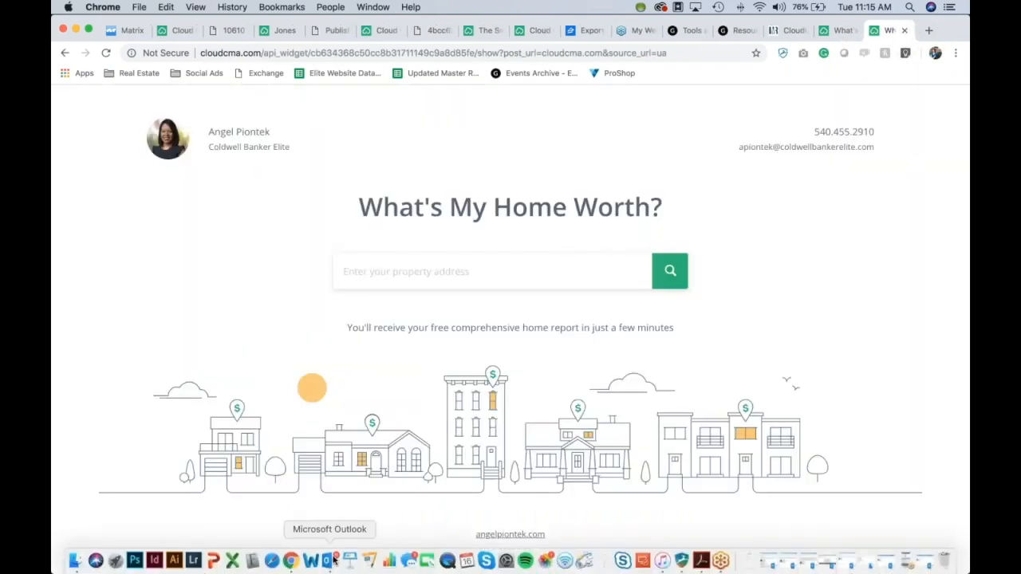
pyautogui.click(329, 561)
pyautogui.click(70, 64)
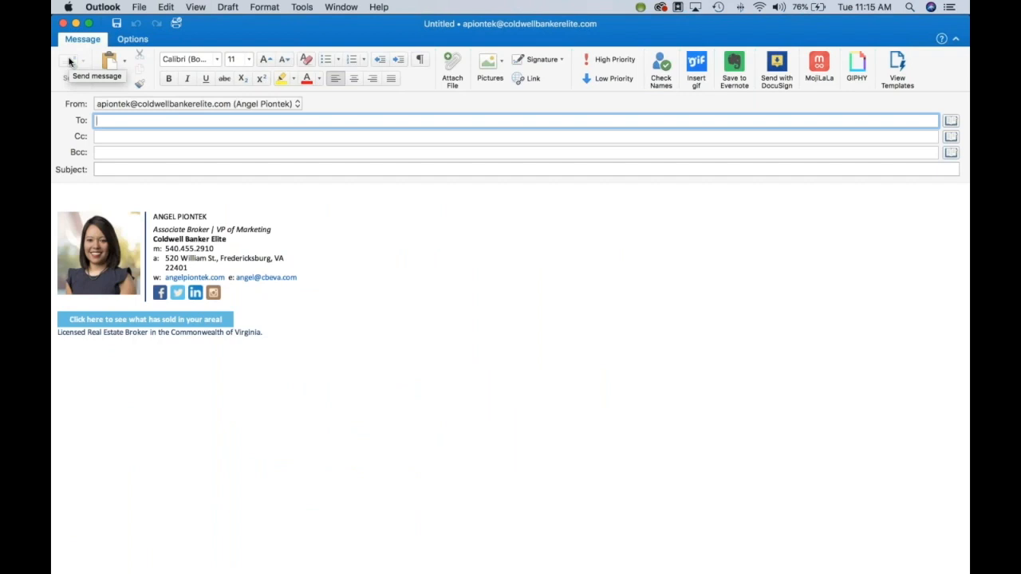
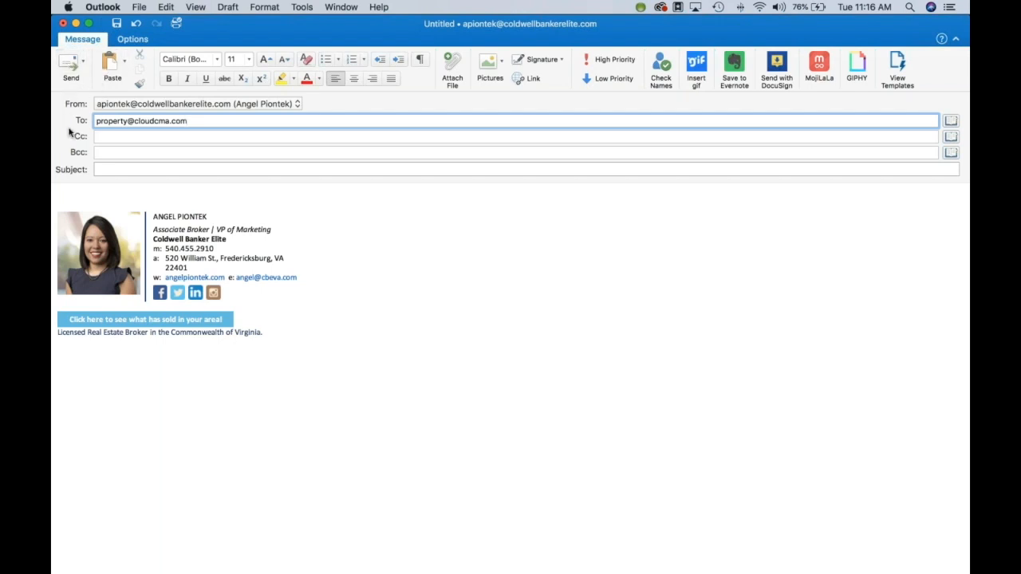
# Step: Enter Cloud CMA's property e-mail address in the To field so it resolves into a recipient
pyautogui.click(78, 187)
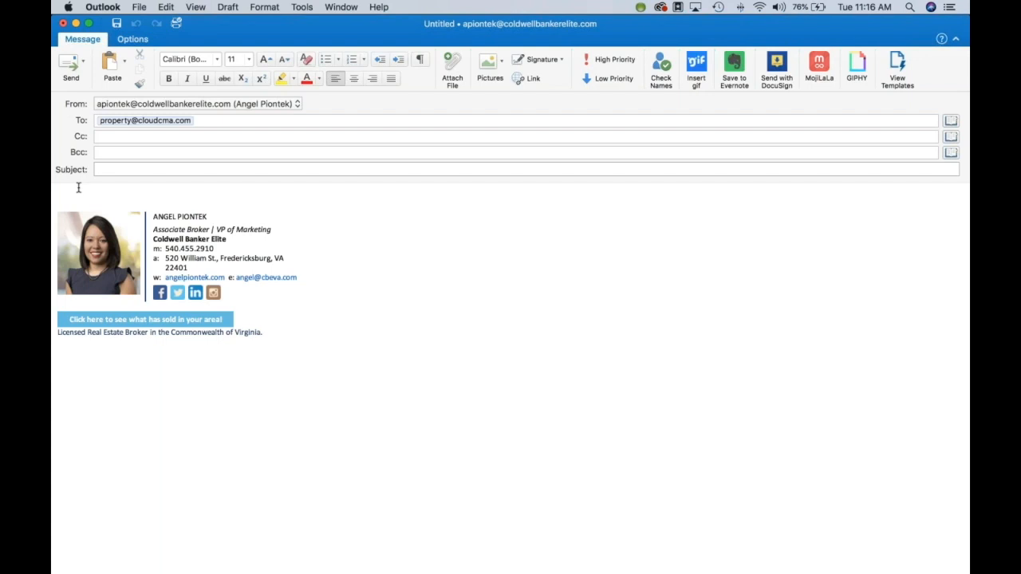
pyautogui.click(135, 121)
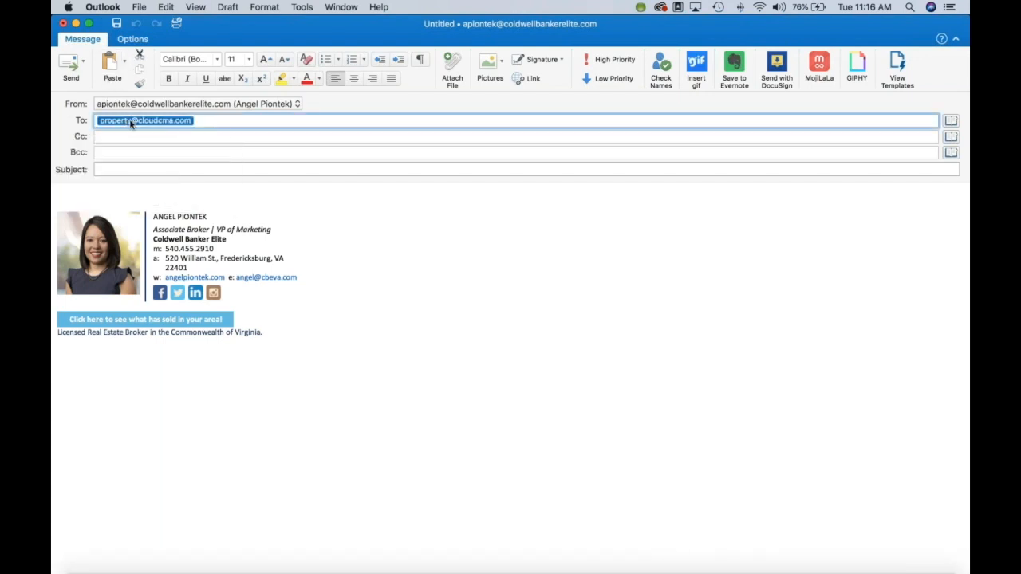
pyautogui.click(242, 119)
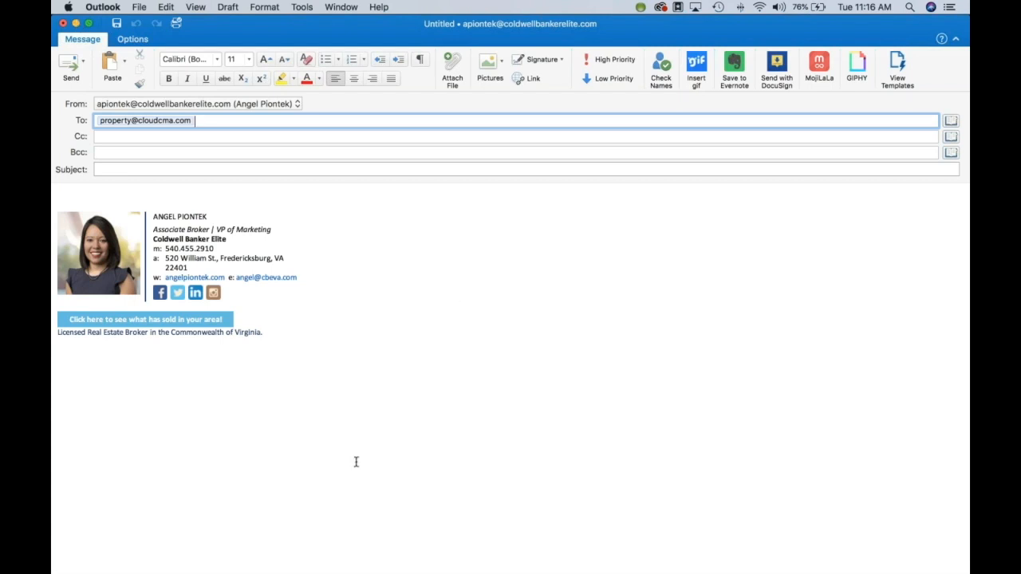
# Step: Switch over to GoToMeeting from the Dock
pyautogui.moveTo(214, 571)
pyautogui.moveTo(662, 568)
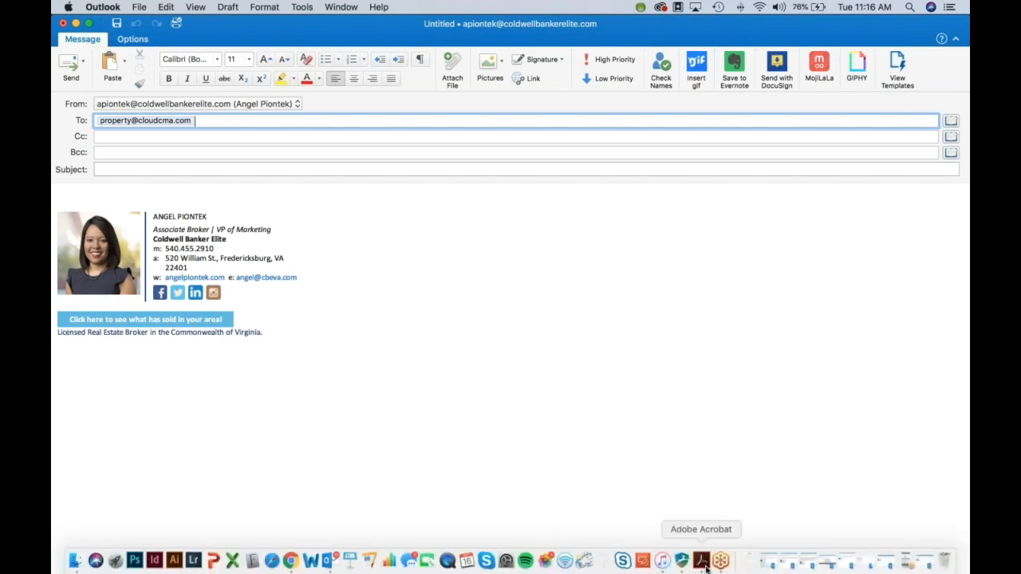
pyautogui.click(719, 565)
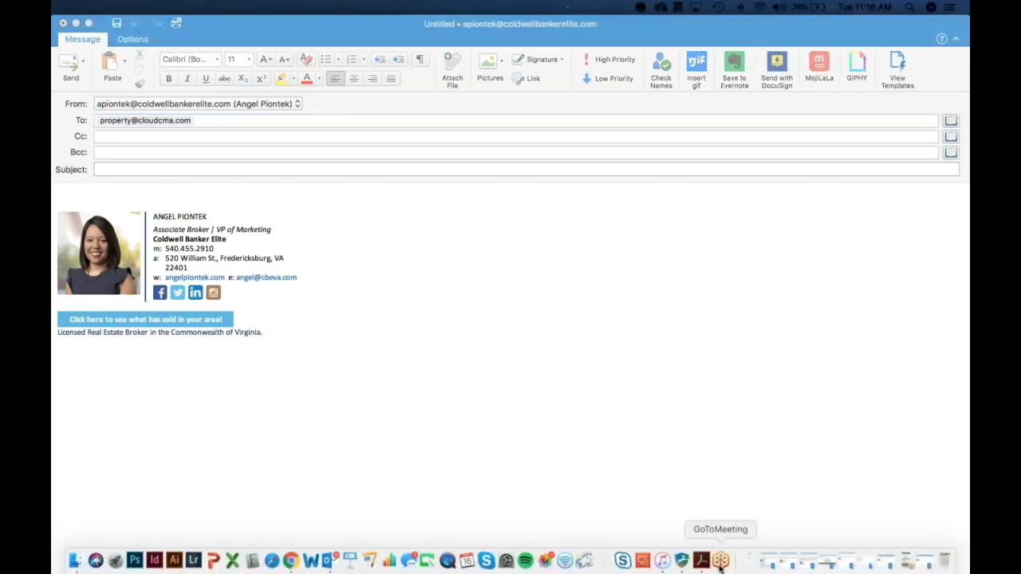